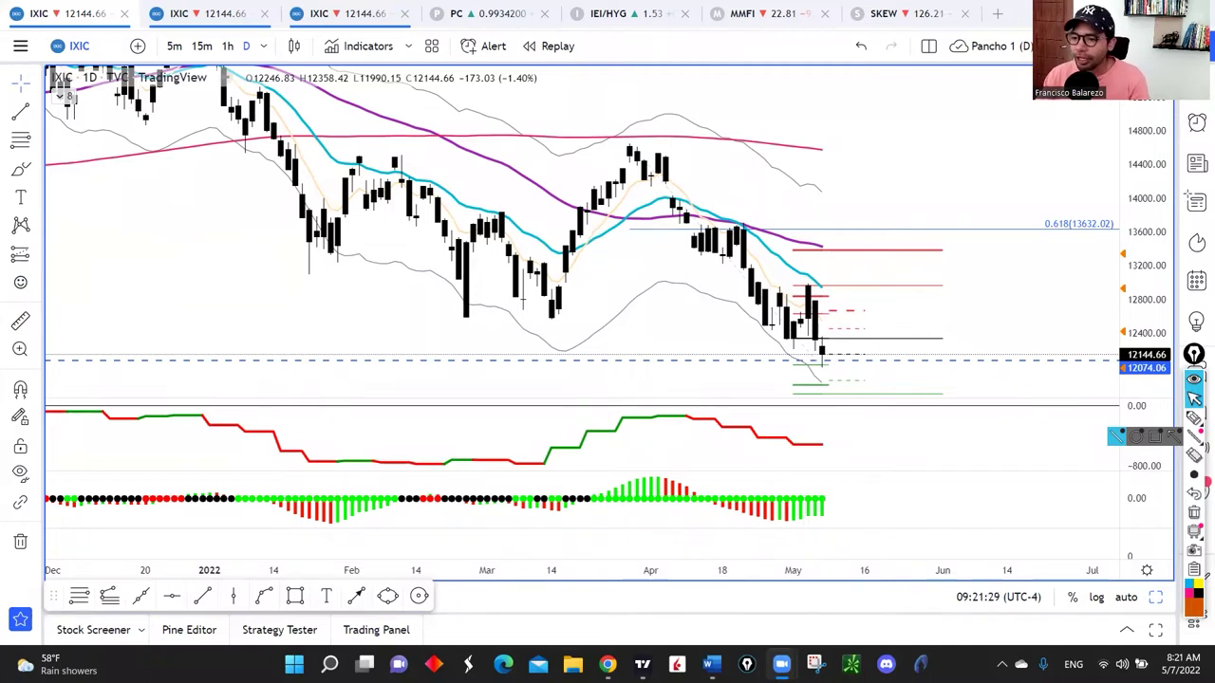
Step: Shift the candles left and circle the IXIC symbol name with an orange stroke
drag(963, 279, 982, 298)
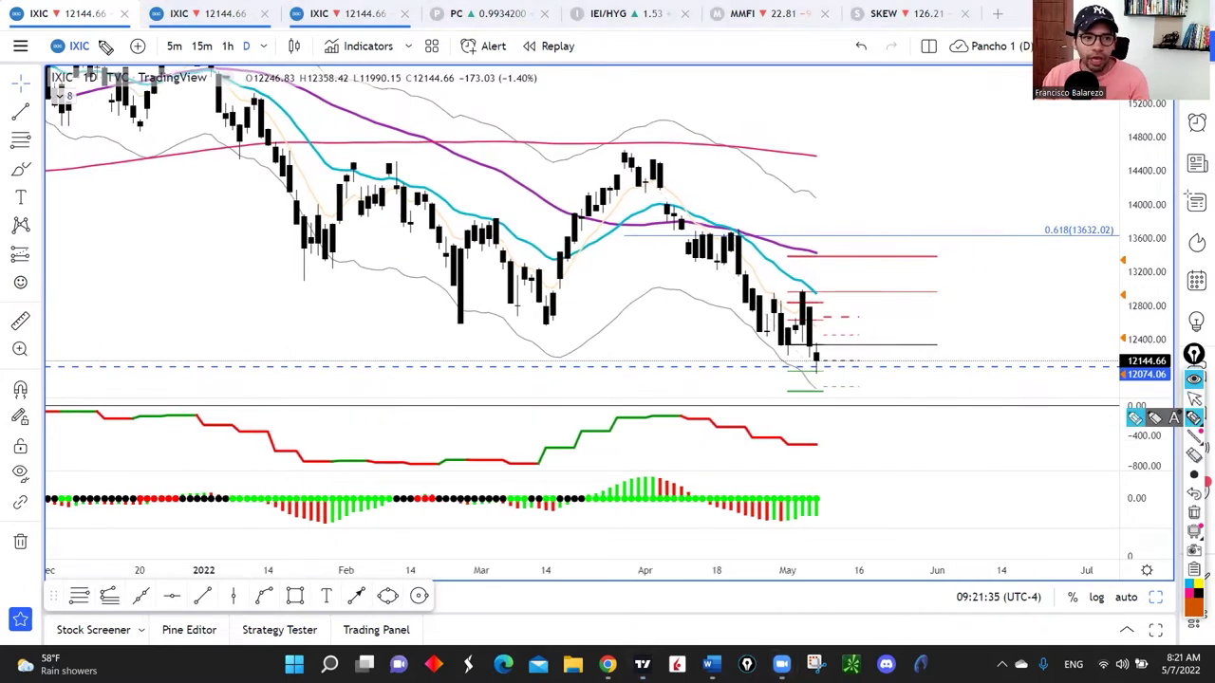
drag(102, 44, 87, 81)
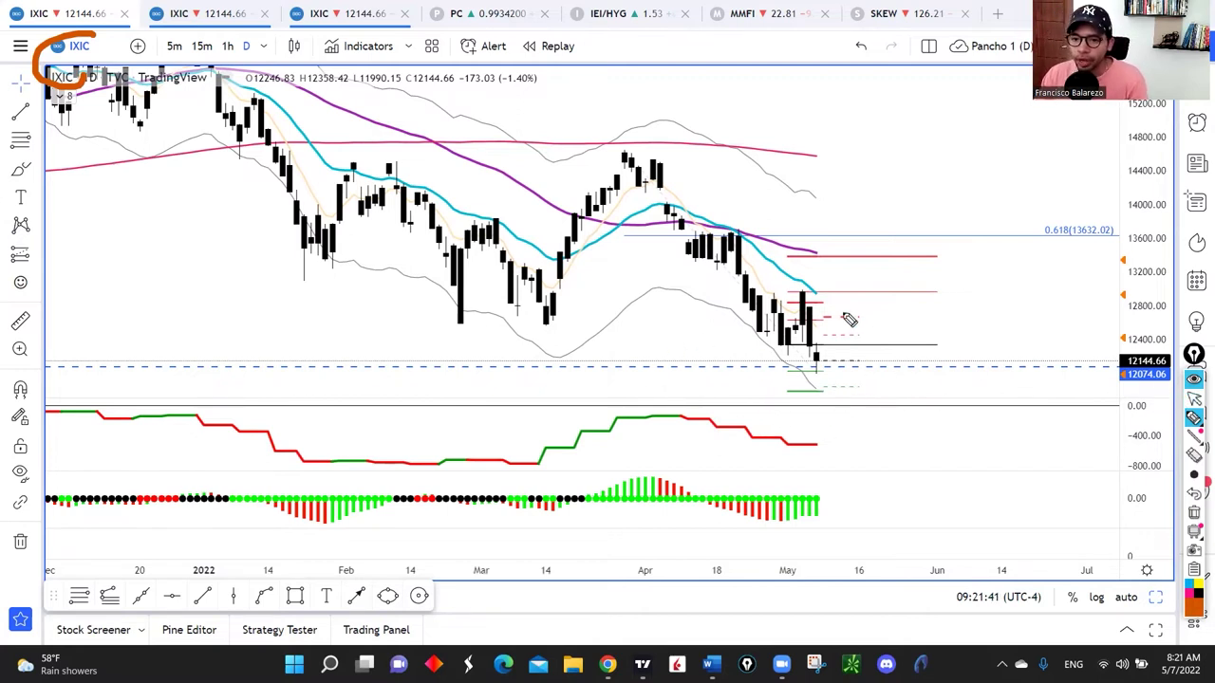
Step: Draw a test dot and an orange check mark at the latest candle, then clear them
click(788, 357)
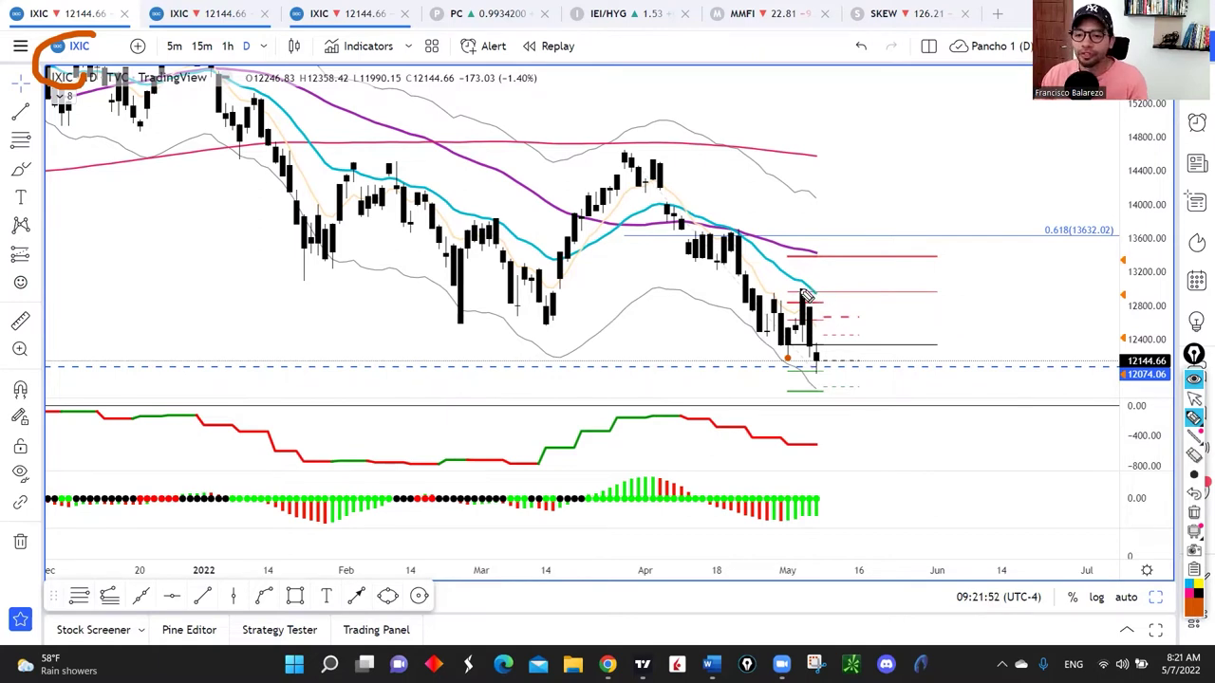
drag(805, 284, 859, 245)
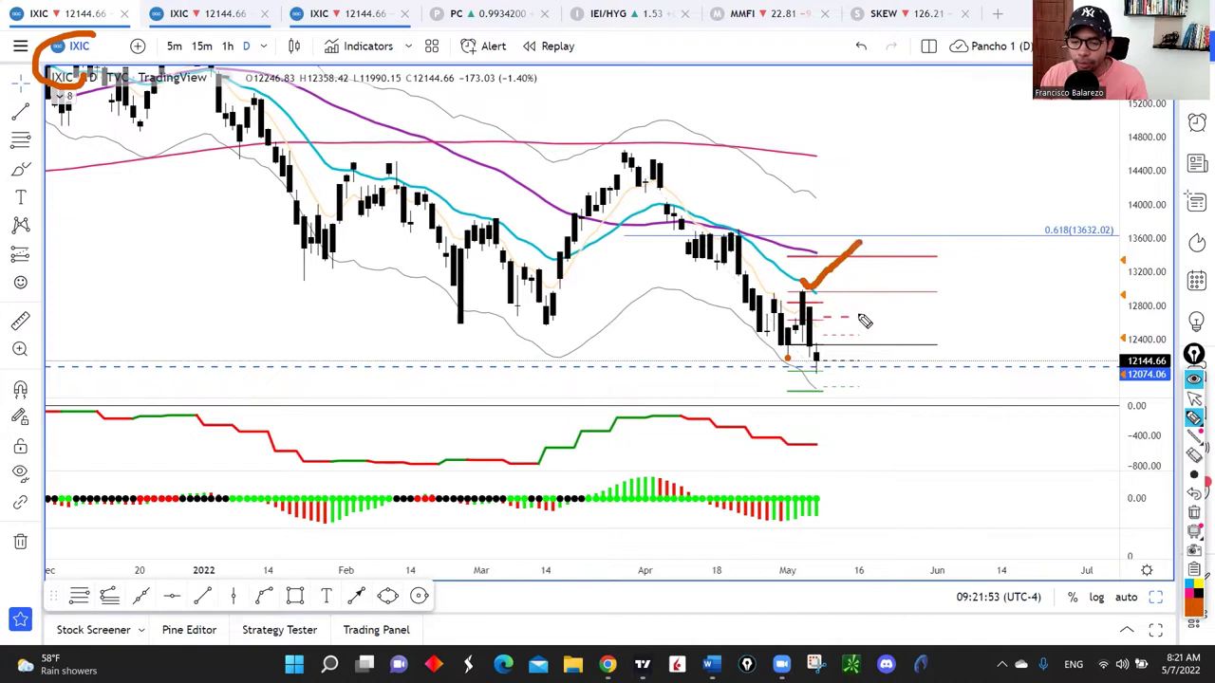
click(1197, 514)
Step: Sketch a falling stroke and level dots, erase them, then draw a line rising from the last candle
drag(776, 266, 813, 290)
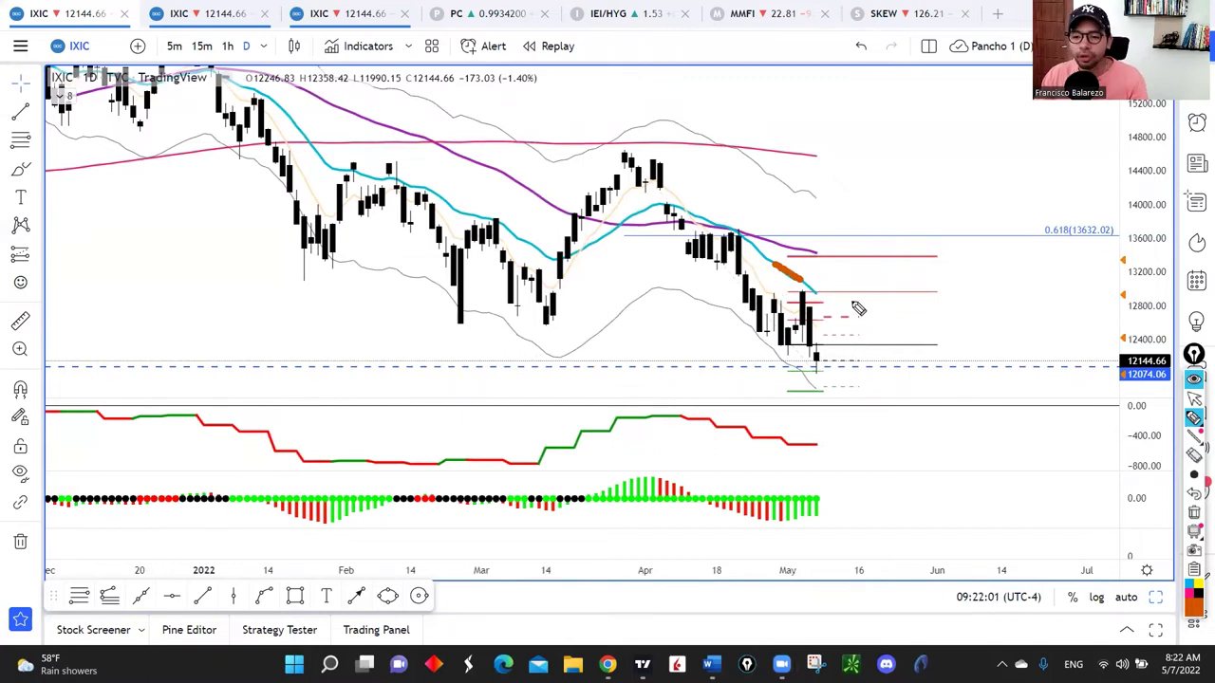
click(824, 301)
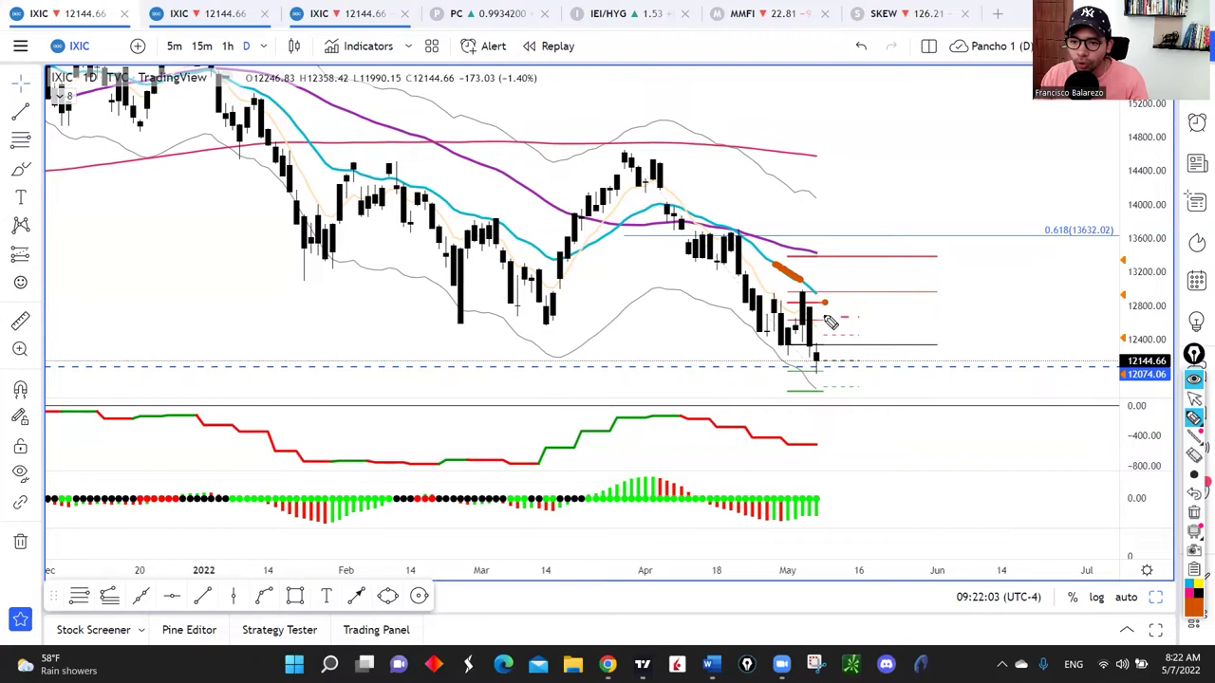
click(824, 344)
click(824, 372)
click(824, 387)
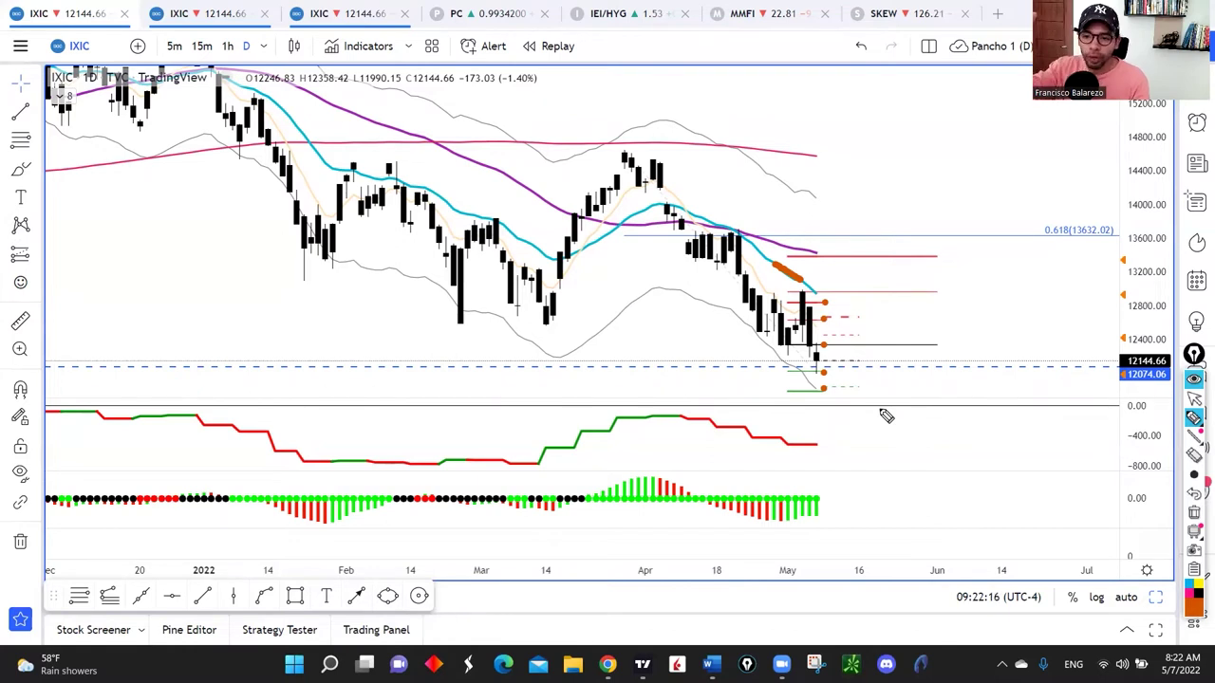
click(1195, 534)
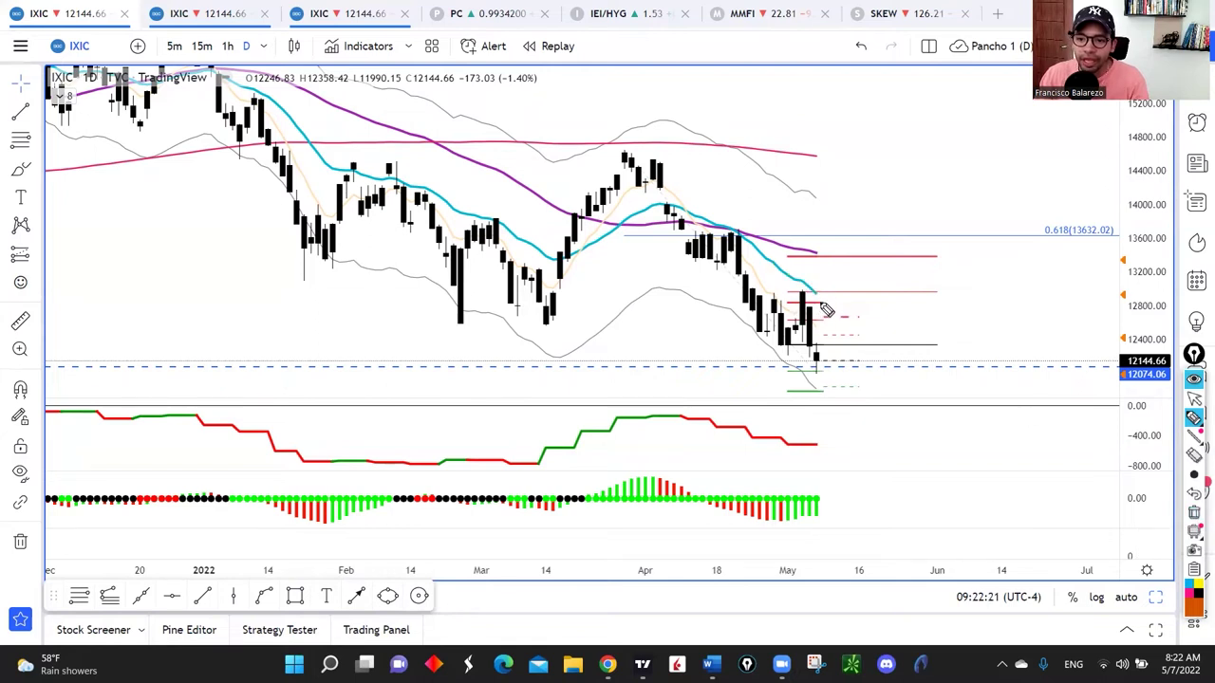
drag(824, 302, 878, 277)
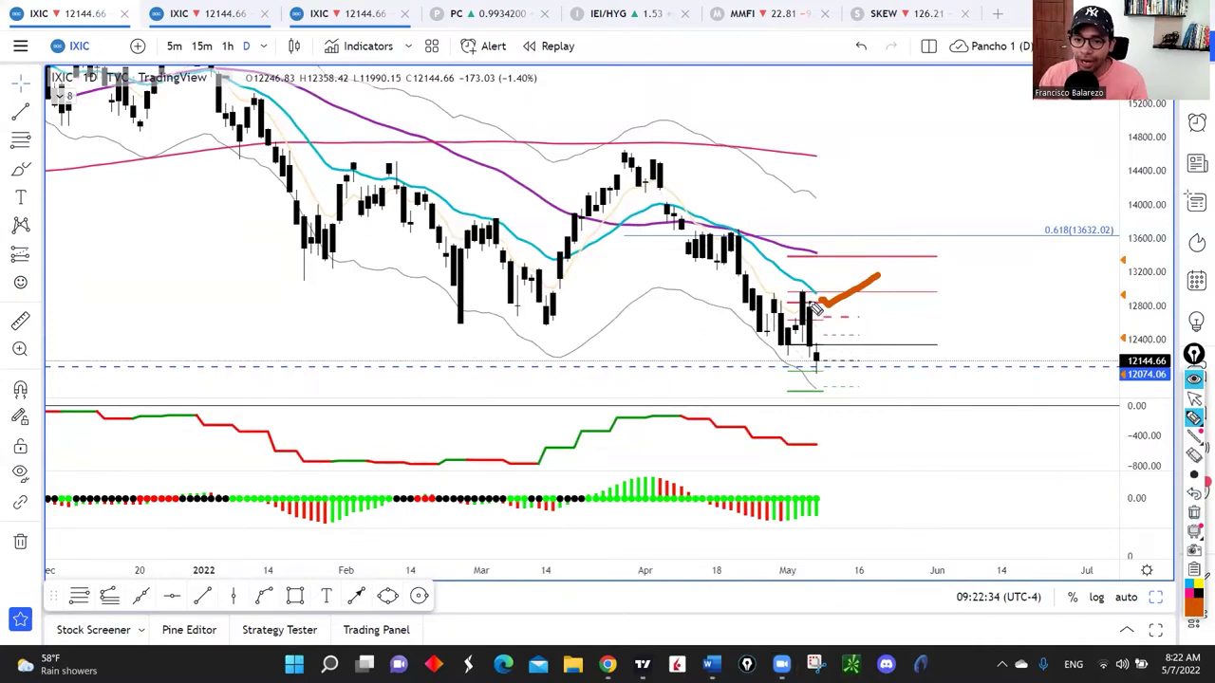
Step: Sketch upward paths and a level mark over the last candles, then erase them all
drag(795, 291, 814, 291)
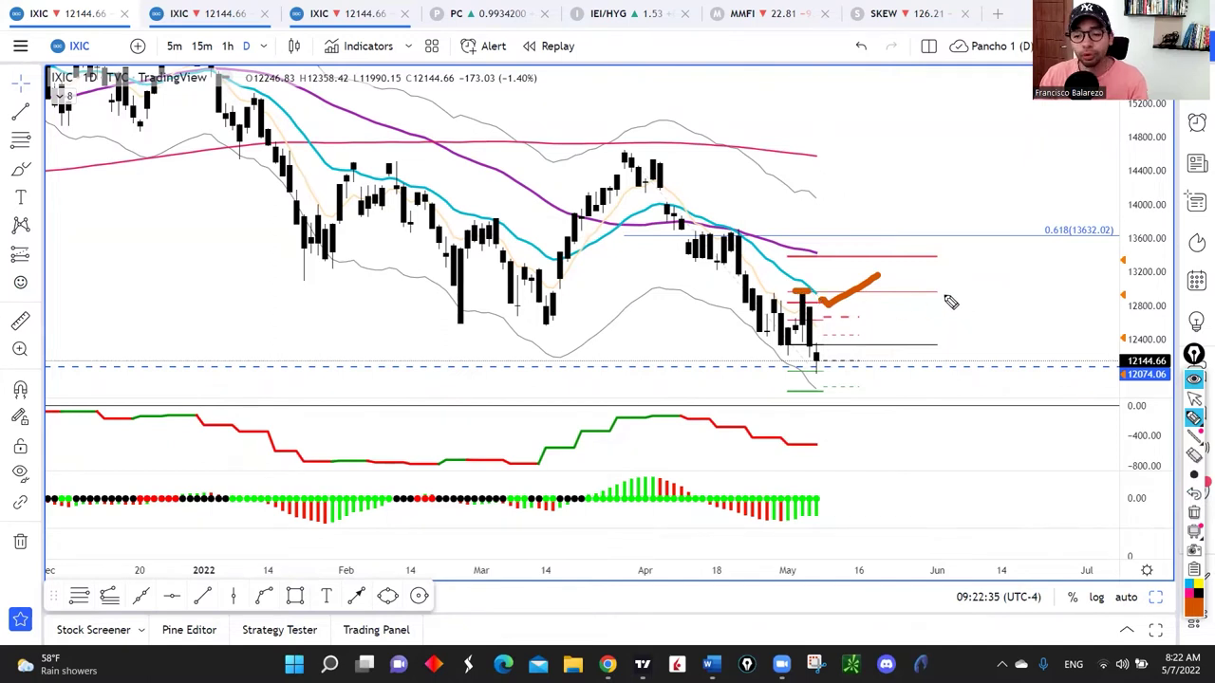
drag(939, 290, 996, 253)
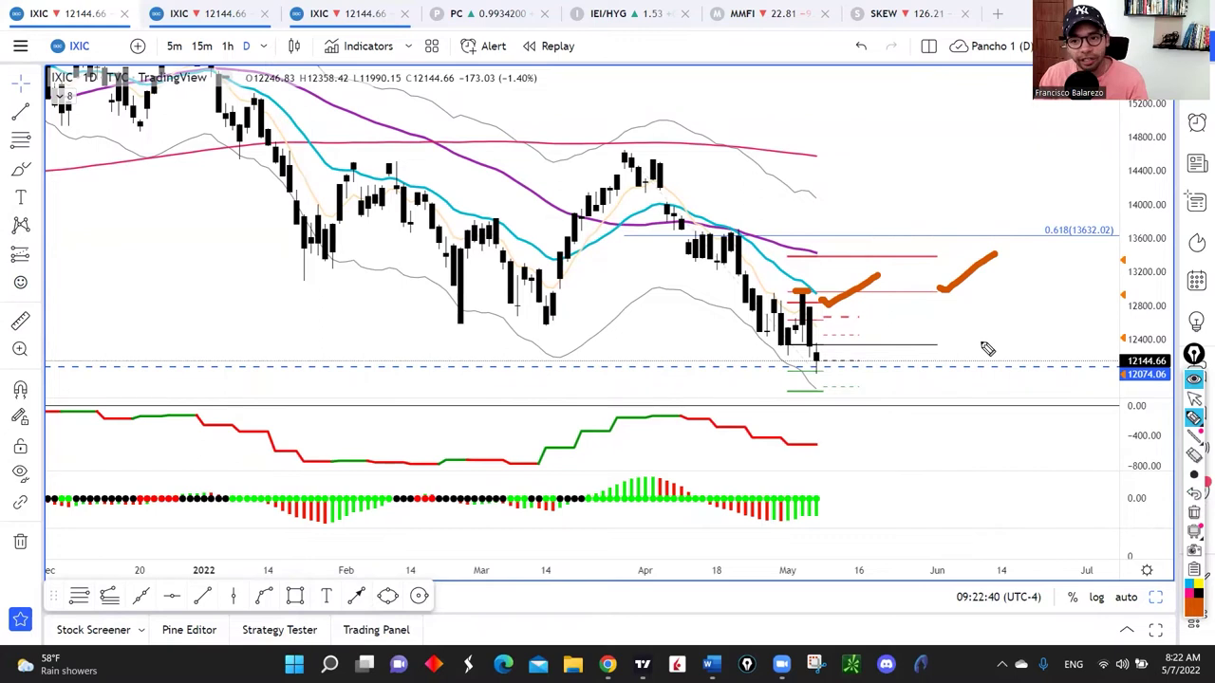
drag(937, 345, 946, 345)
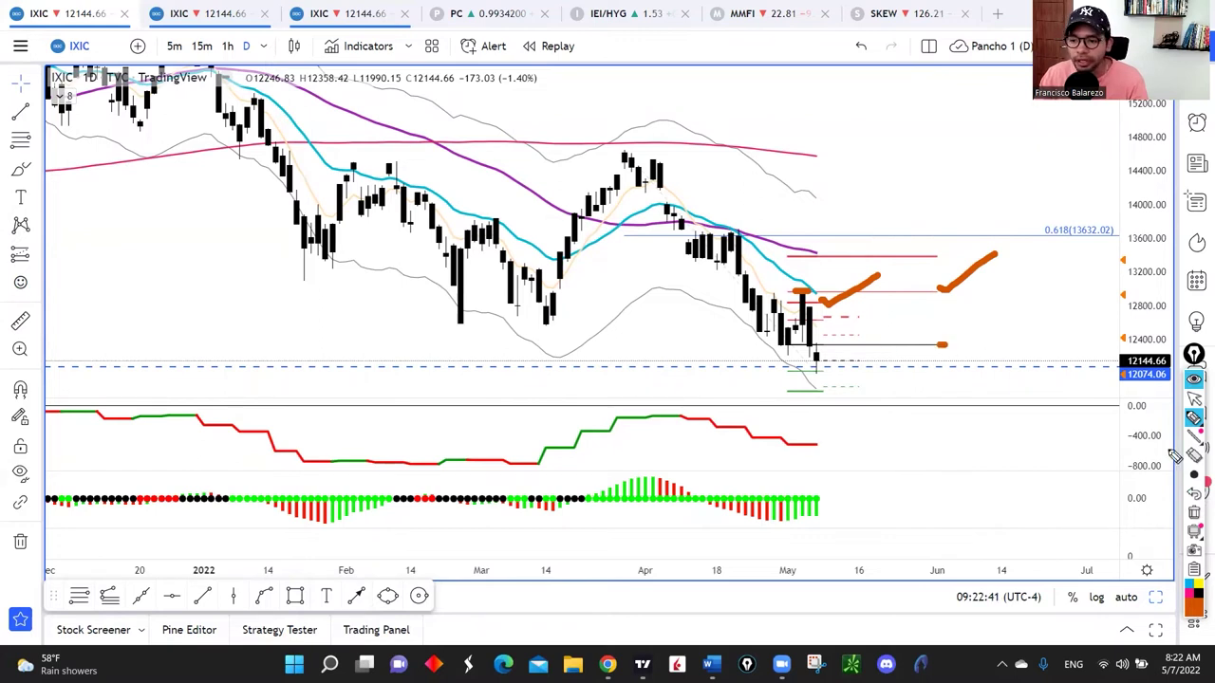
click(1193, 513)
Step: Trace the recent drop with an orange stroke and end dot, then erase it
drag(802, 287, 823, 371)
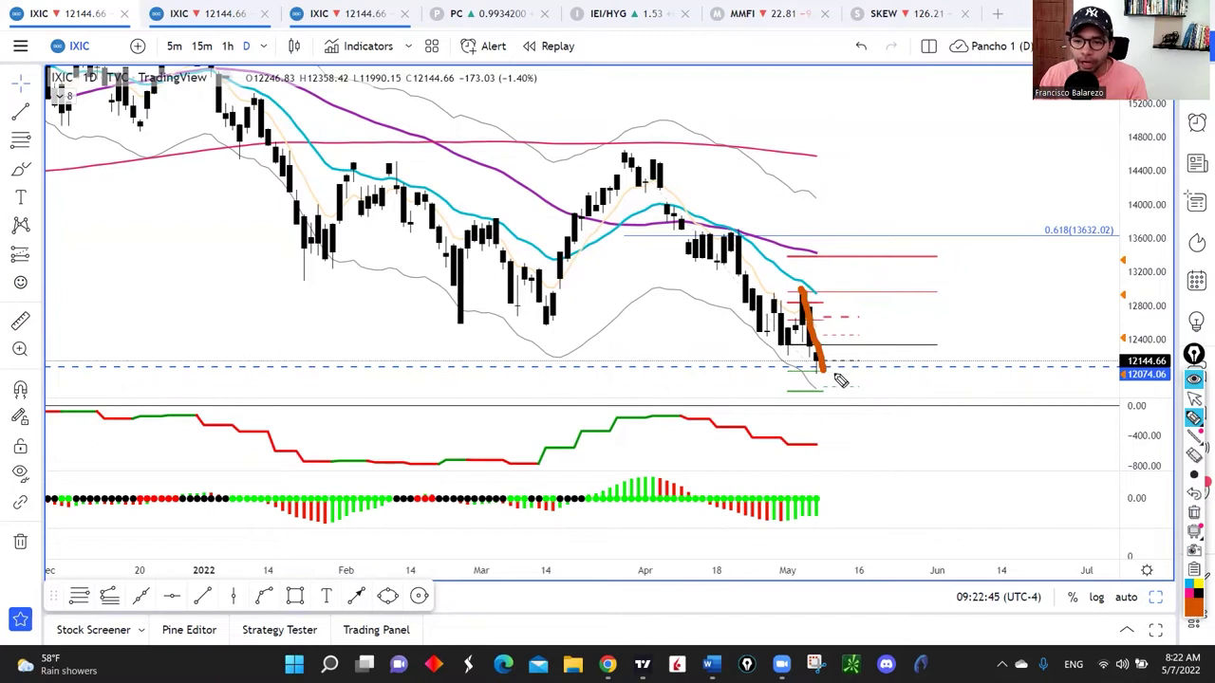
click(822, 379)
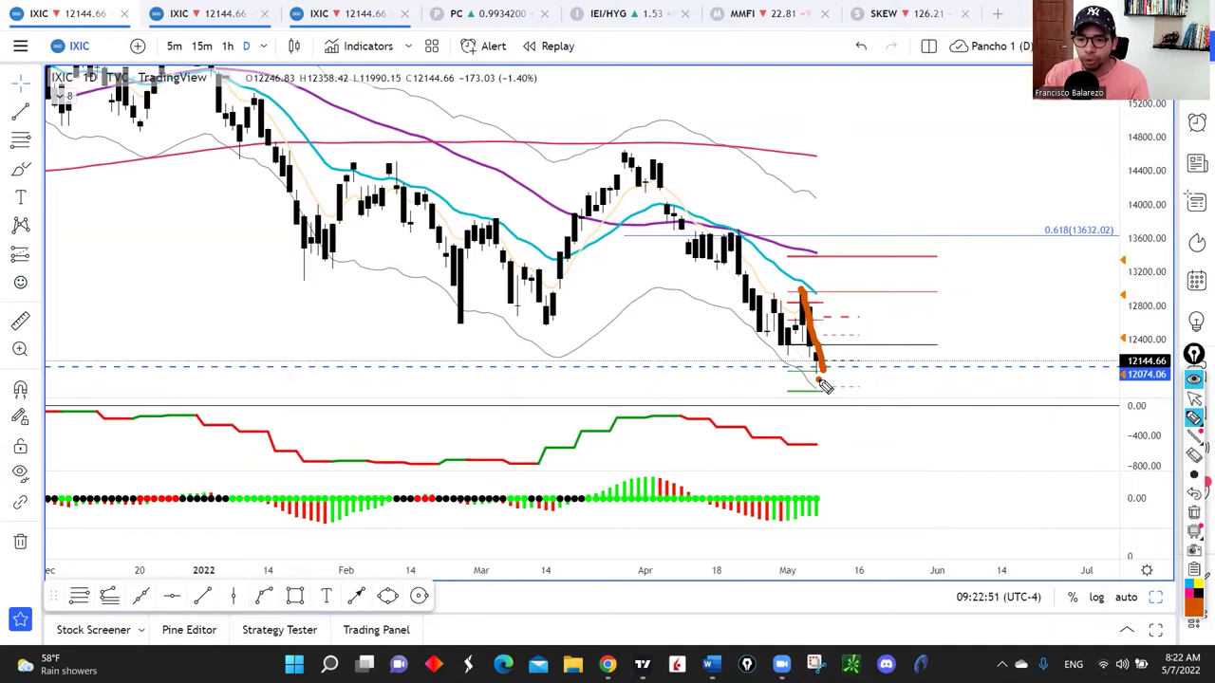
click(1193, 512)
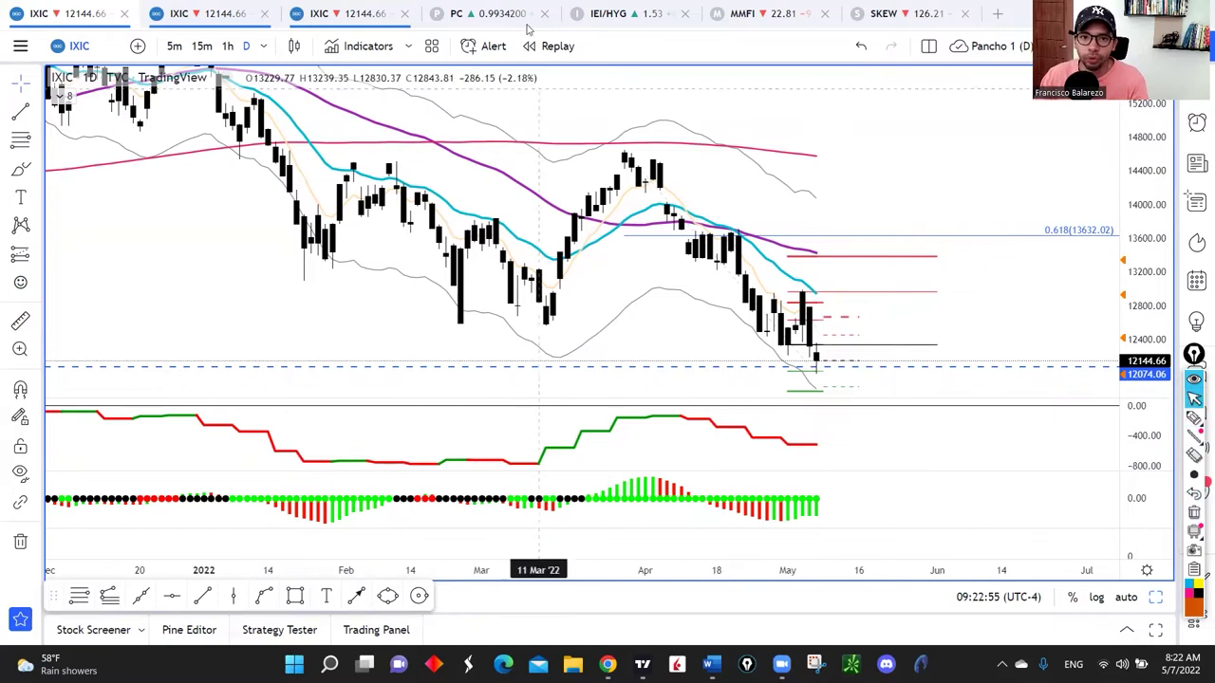
Step: Switch to the long-term IXIC chart, zoom out, and highlight support along the dashed line
click(321, 11)
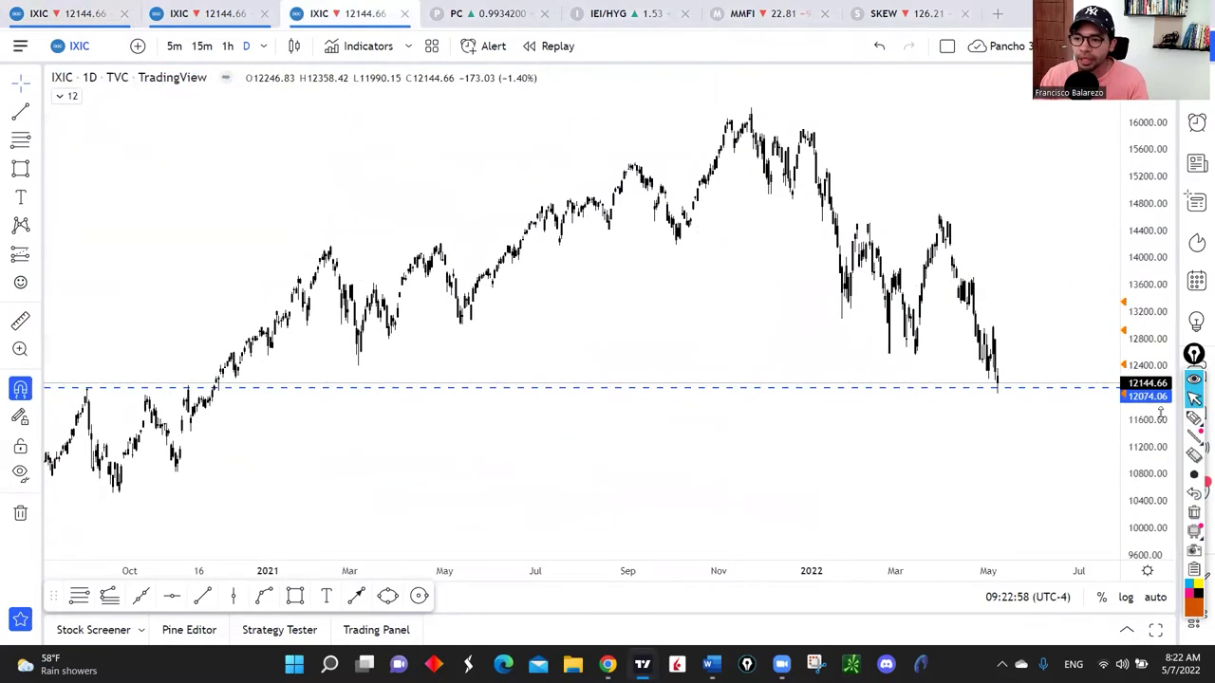
scroll(616, 395, down, 3)
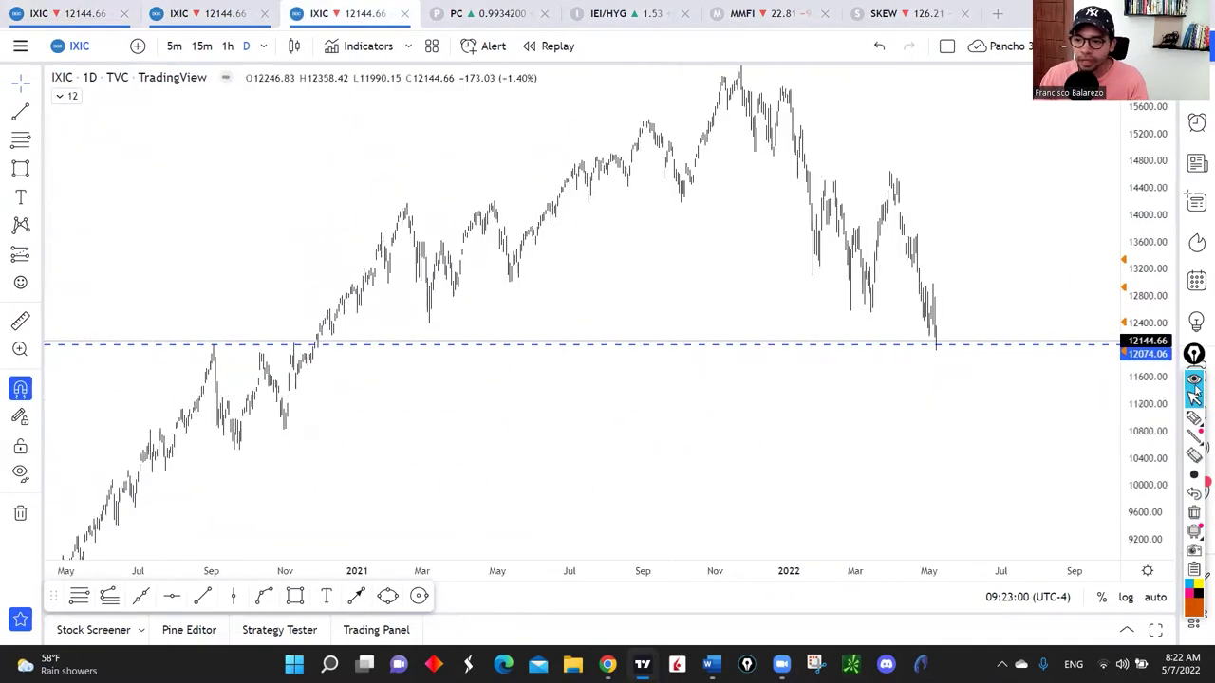
click(1194, 419)
drag(171, 346, 378, 348)
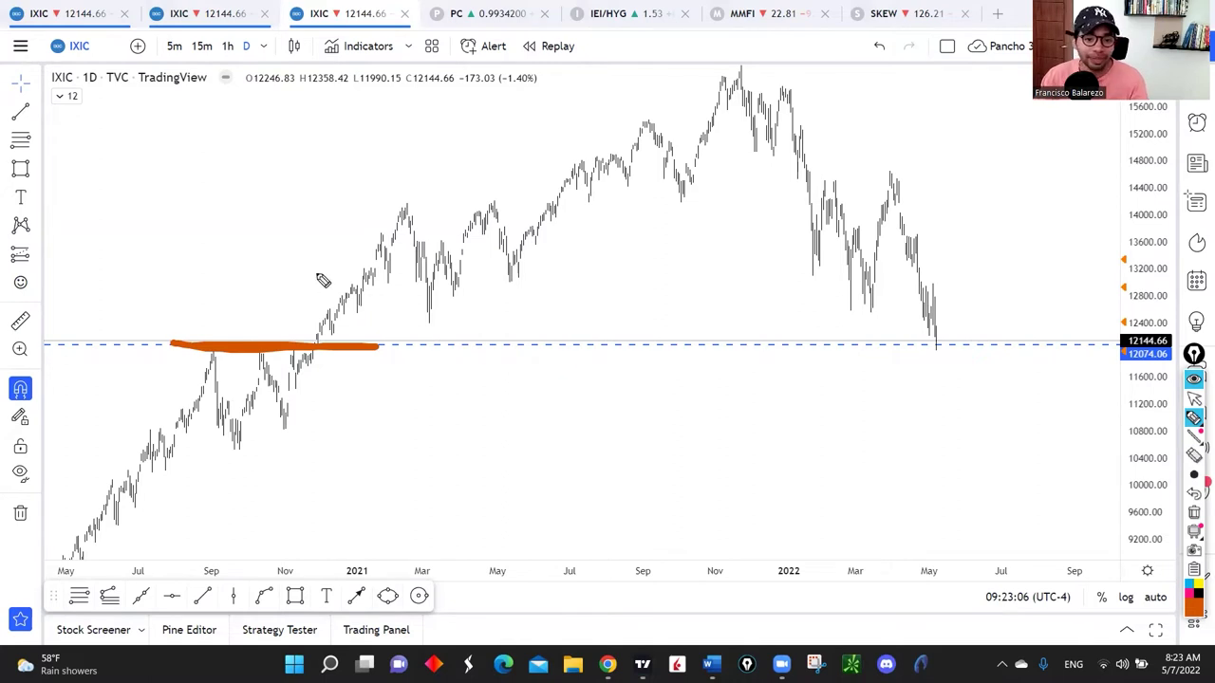
Step: Trace the rising trend from late 2020, the three topping peaks and their neckline
drag(319, 330, 774, 100)
mouse_move(626, 102)
mouse_down()
mouse_move(681, 105)
mouse_move(749, 71)
mouse_move(817, 83)
mouse_up()
drag(592, 190, 858, 182)
drag(619, 190, 928, 178)
mouse_move(944, 96)
mouse_down()
mouse_move(906, 176)
mouse_move(930, 164)
mouse_up()
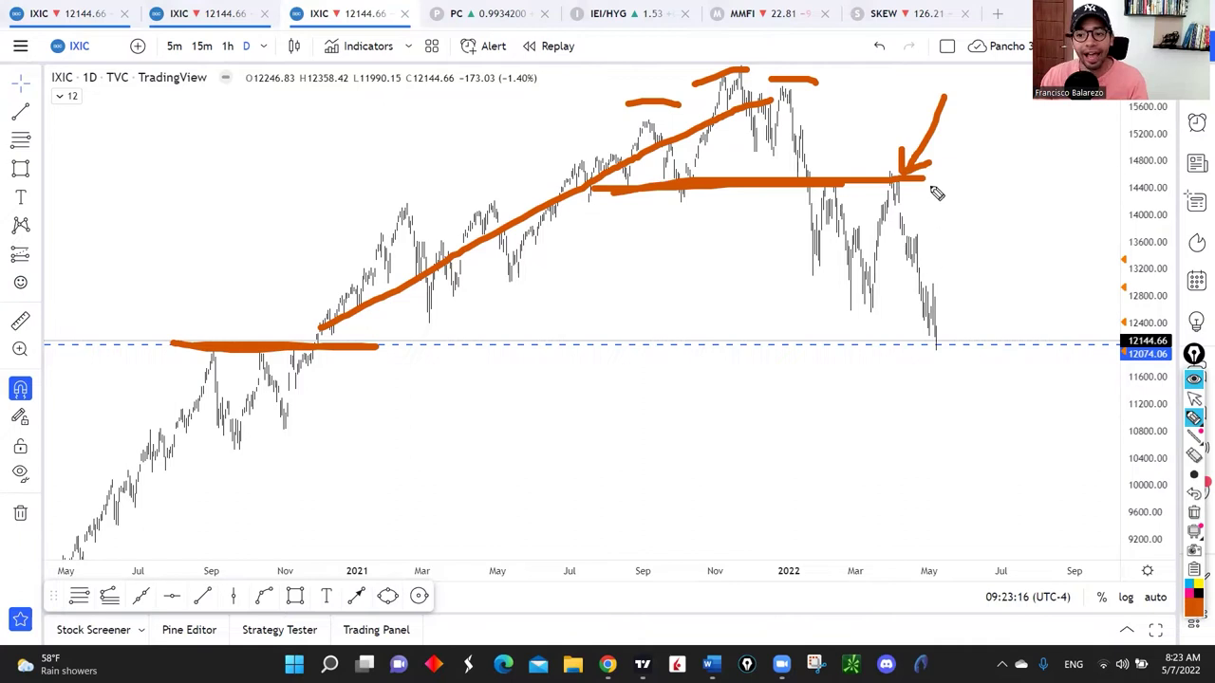
Step: Circle the latest low, trace the fall from the April peak, cap it, and re-mark old support
mouse_move(941, 344)
mouse_down()
mouse_move(907, 353)
mouse_move(927, 348)
mouse_up()
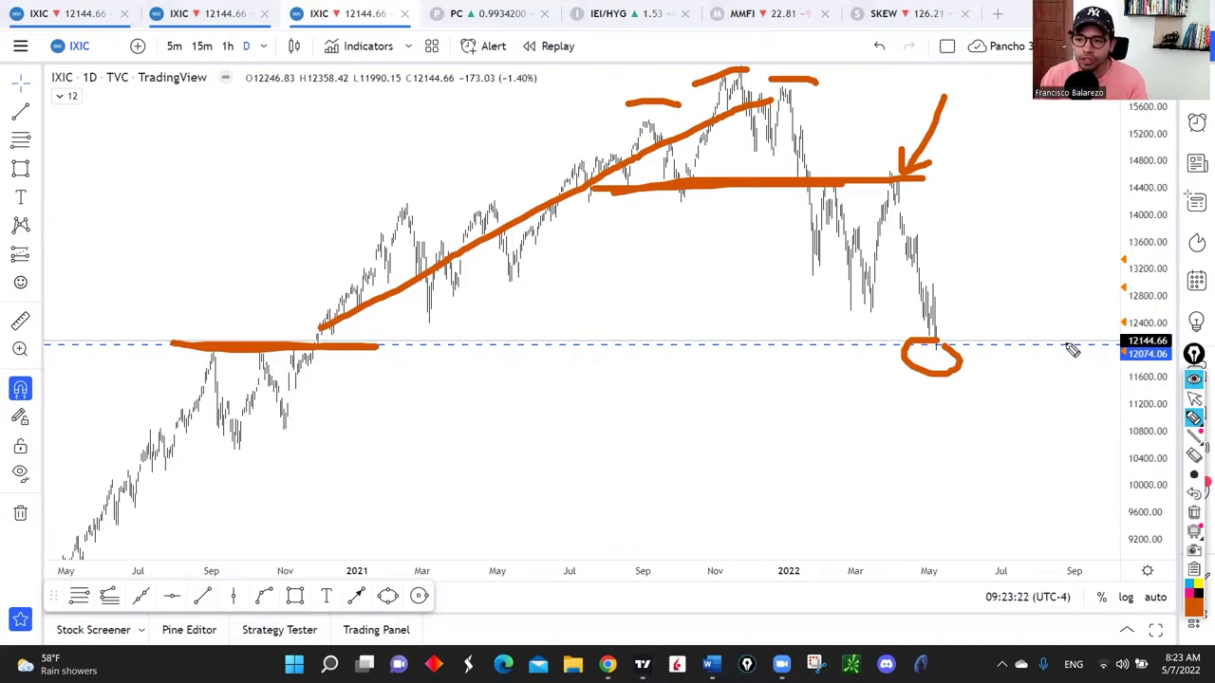
mouse_move(893, 176)
mouse_down()
mouse_move(939, 342)
mouse_move(956, 334)
mouse_up()
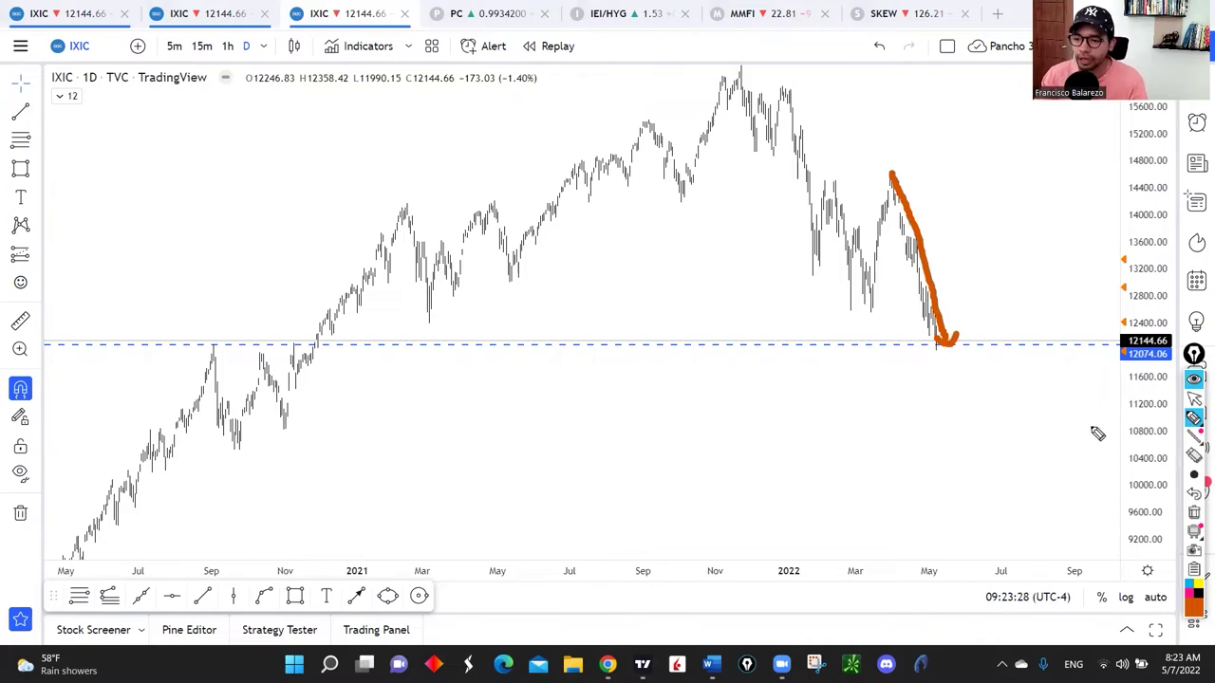
drag(873, 173, 917, 170)
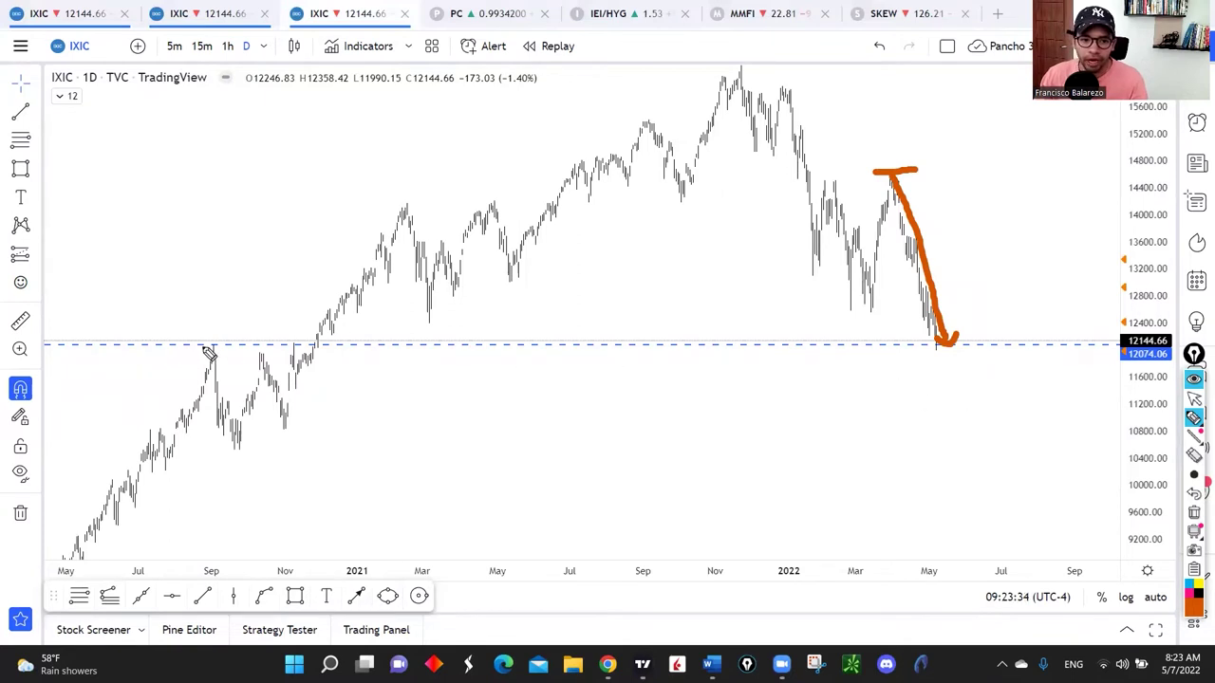
drag(213, 350, 393, 341)
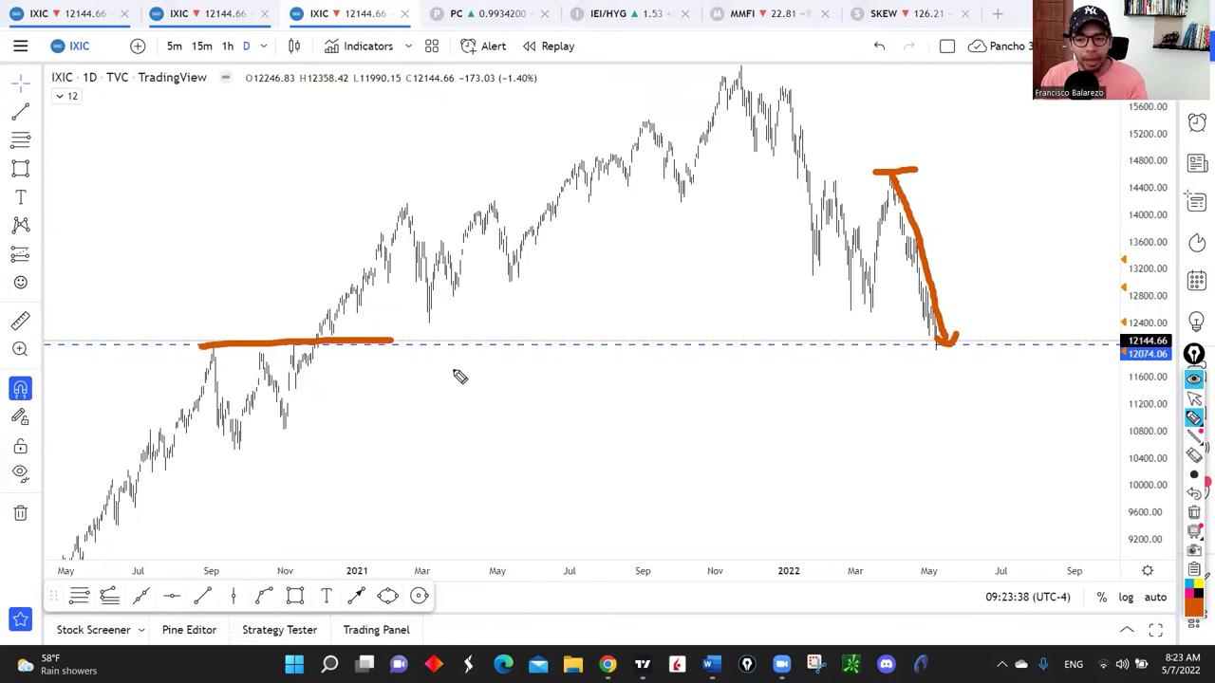
click(1194, 513)
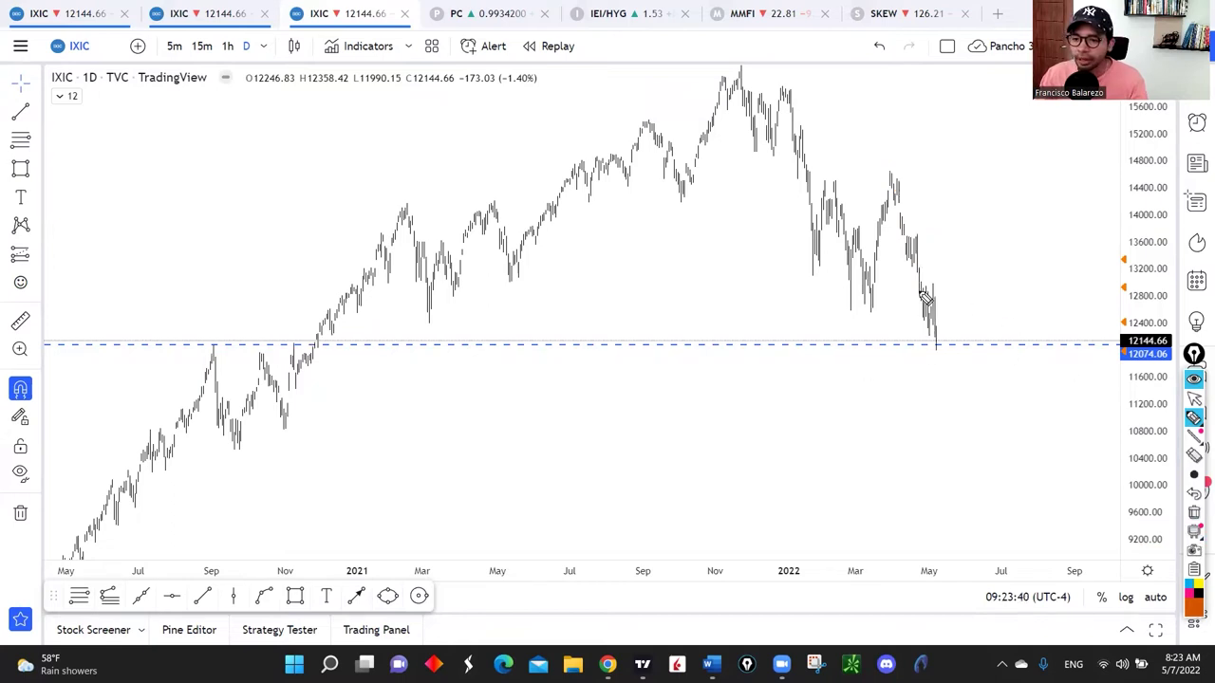
drag(940, 348, 956, 279)
mouse_move(907, 240)
mouse_down()
mouse_move(983, 249)
mouse_move(1082, 429)
mouse_move(1092, 409)
mouse_up()
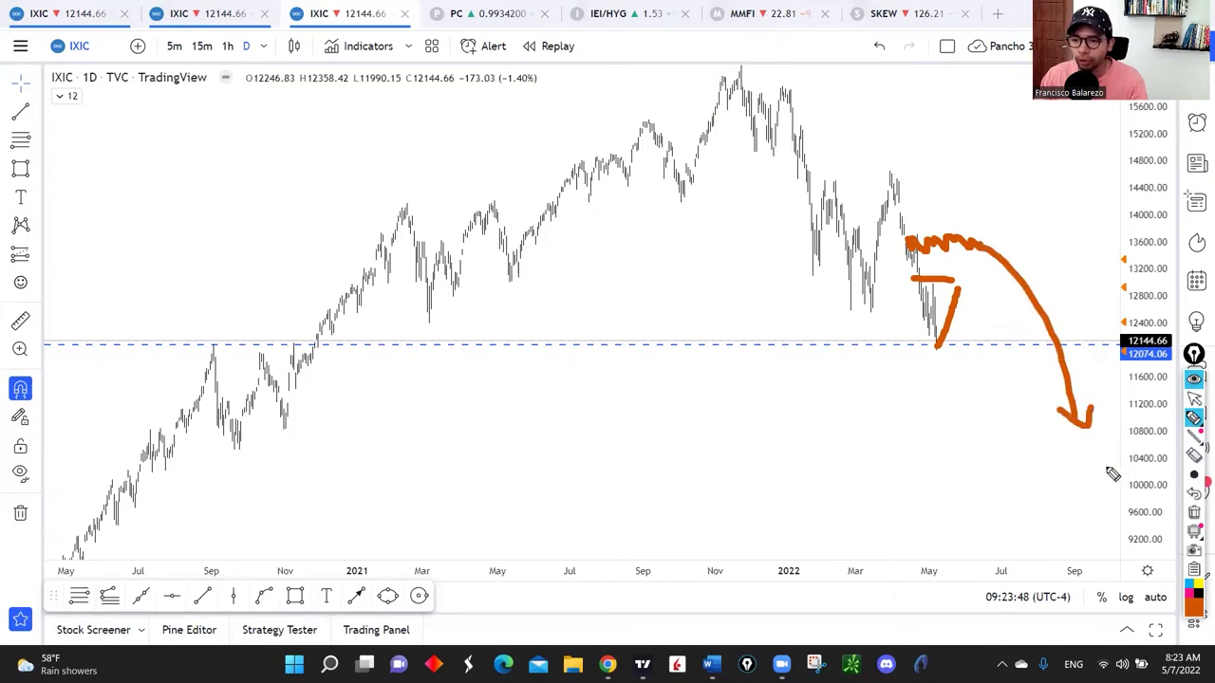
click(1194, 513)
mouse_move(937, 332)
mouse_down()
mouse_move(971, 348)
mouse_move(955, 363)
mouse_move(935, 359)
mouse_up()
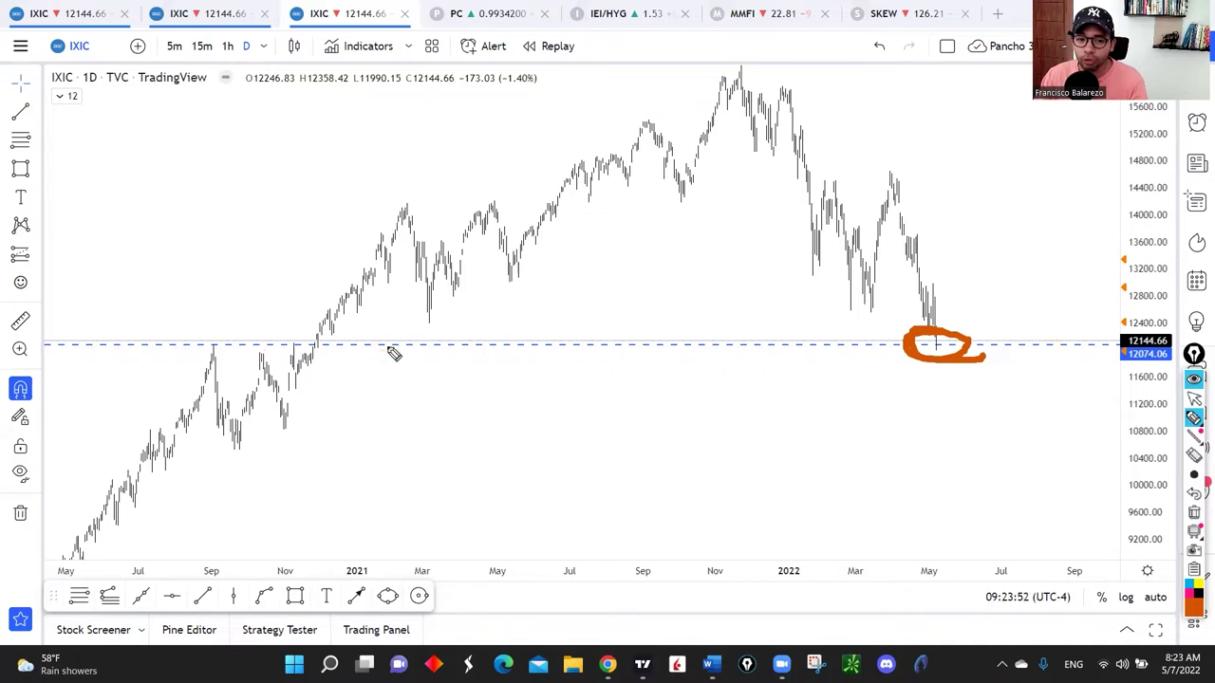
drag(261, 347, 394, 346)
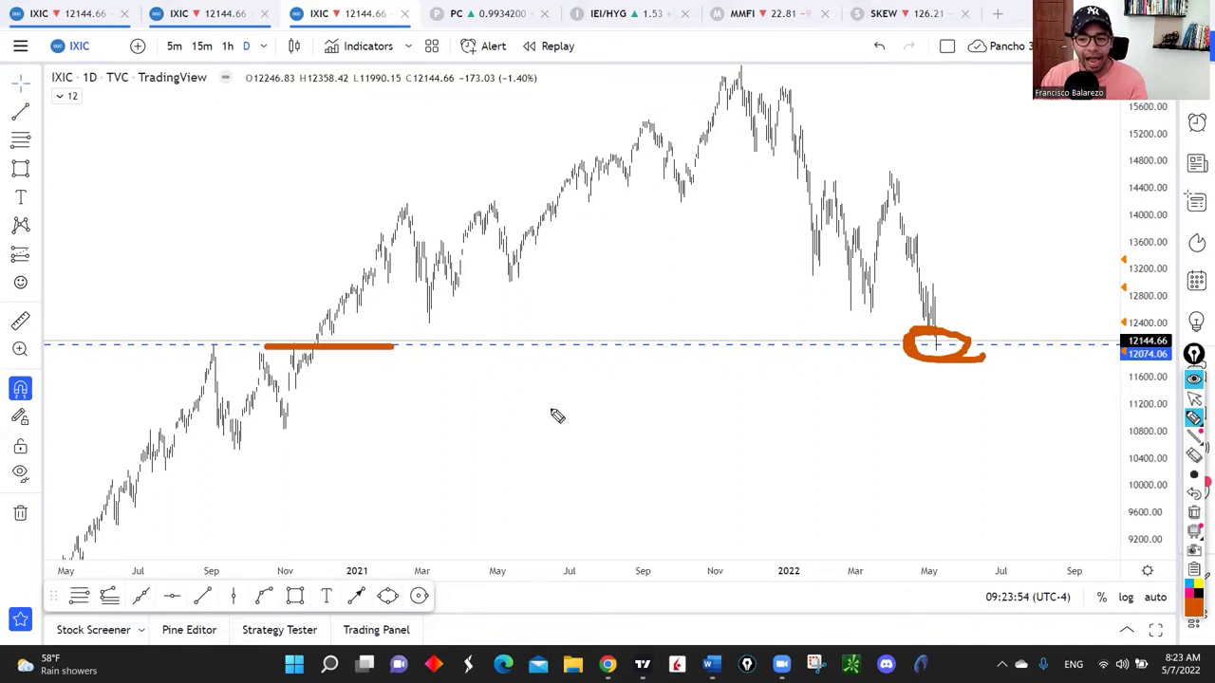
mouse_move(946, 353)
mouse_down()
mouse_move(958, 311)
mouse_move(946, 302)
mouse_move(981, 332)
mouse_move(1007, 327)
mouse_up()
click(1194, 515)
drag(919, 284, 1016, 286)
mouse_move(915, 349)
mouse_down()
mouse_move(1008, 349)
mouse_move(1050, 429)
mouse_up()
drag(1030, 432, 1072, 427)
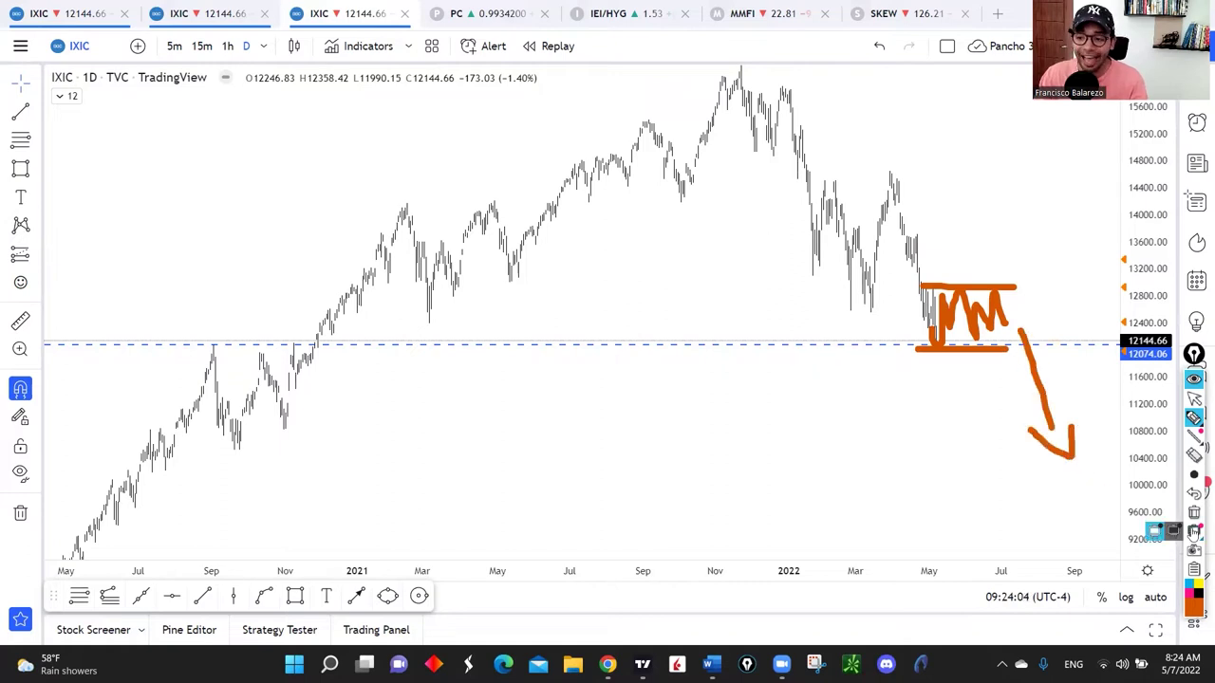
click(1194, 515)
click(1194, 399)
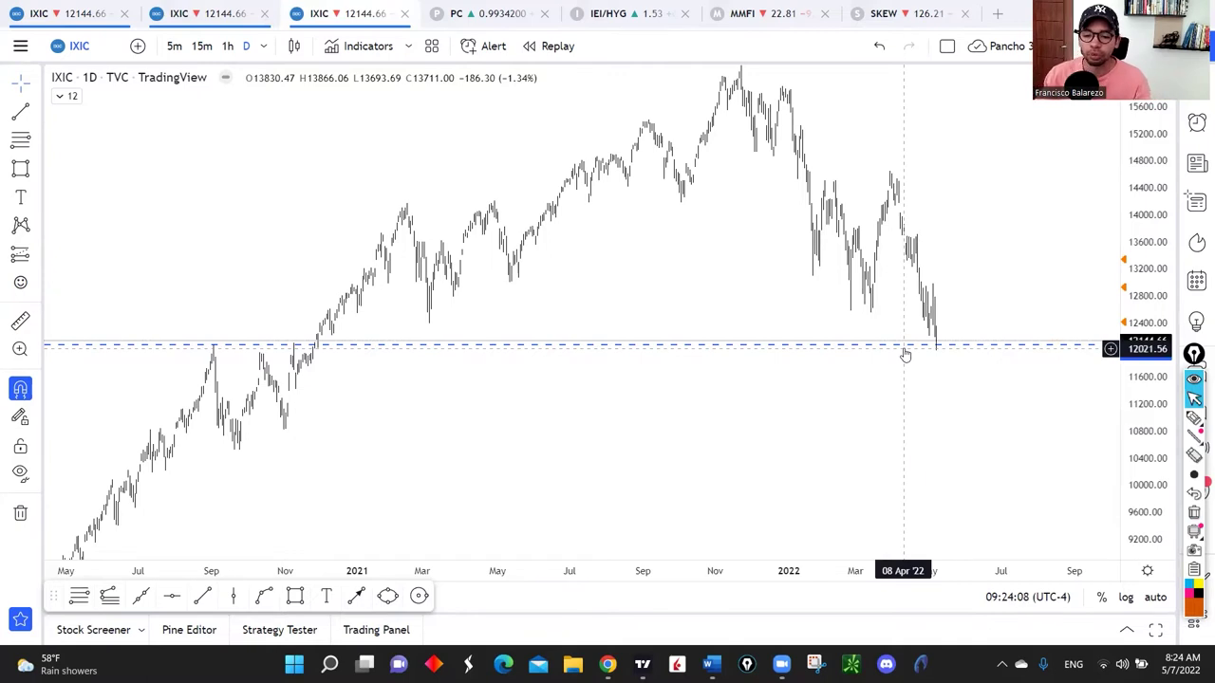
Step: In MarketSmith, mark the Nasdaq Composite title, latest bar and volume, then show weekly bars
click(609, 664)
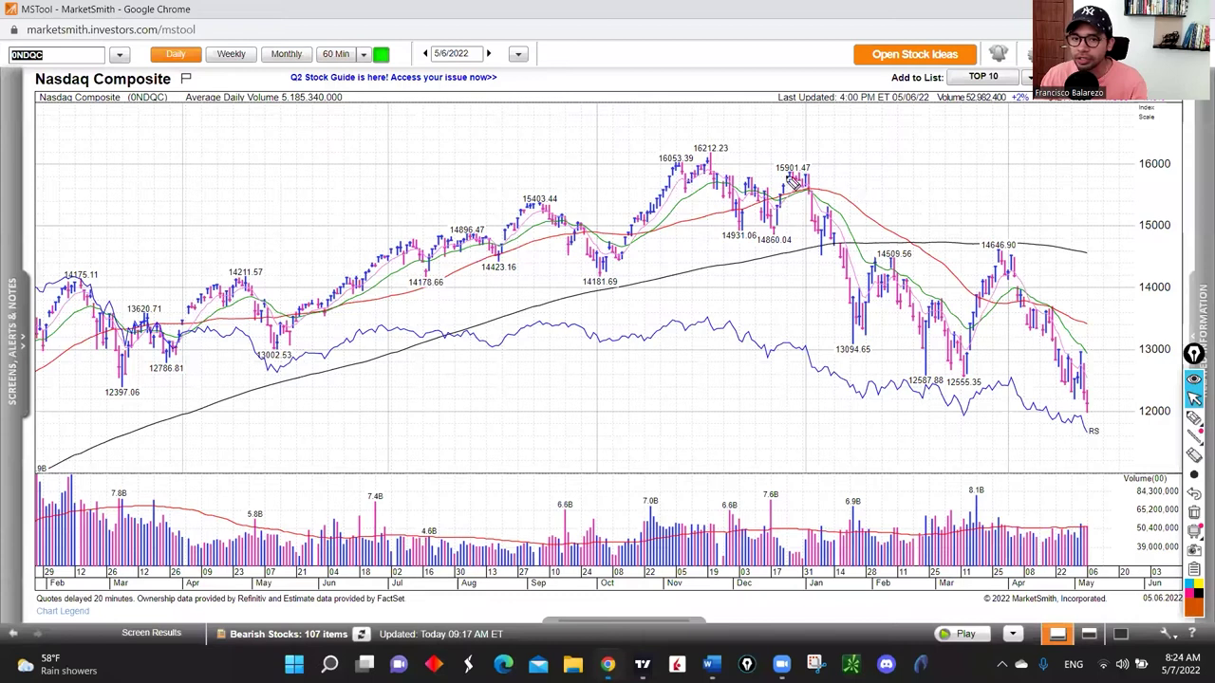
mouse_move(167, 69)
mouse_down()
mouse_move(27, 99)
mouse_move(195, 114)
mouse_up()
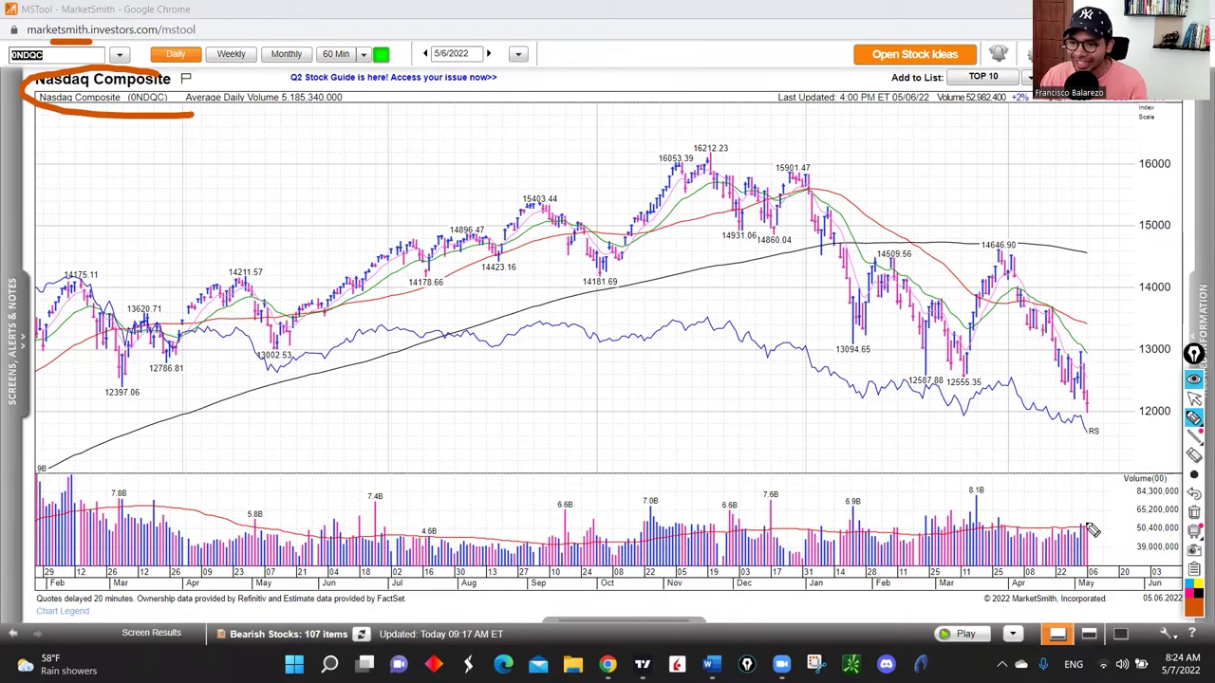
click(1087, 415)
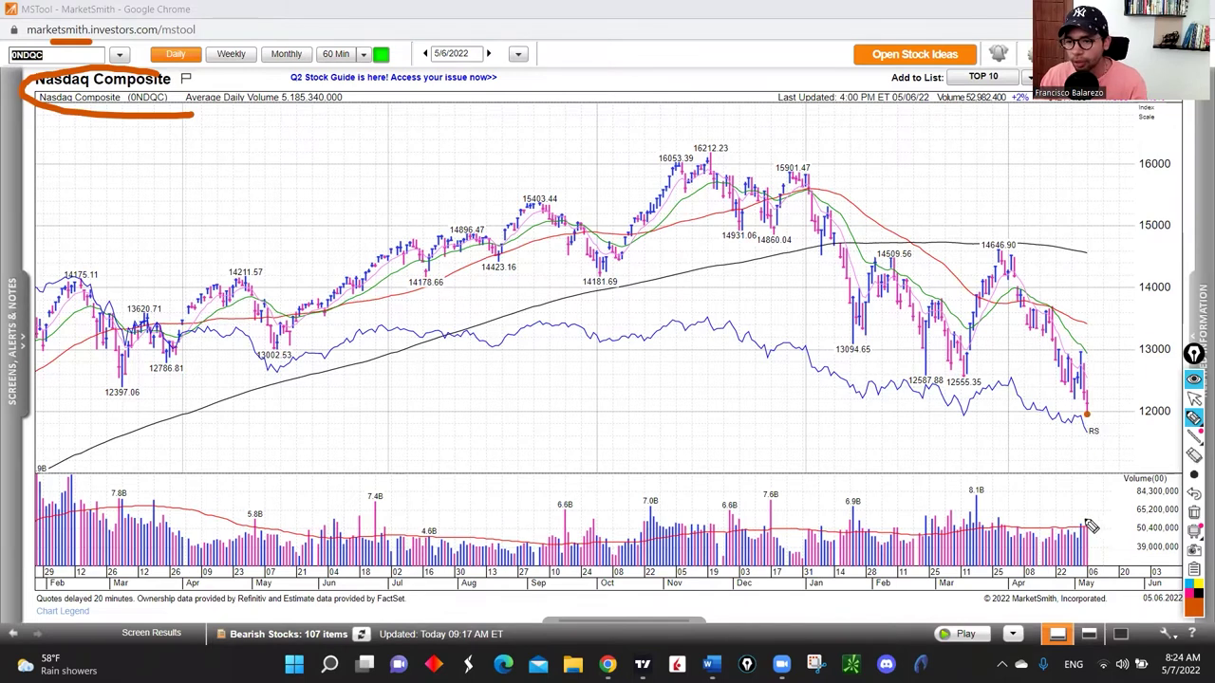
drag(1088, 524, 1098, 525)
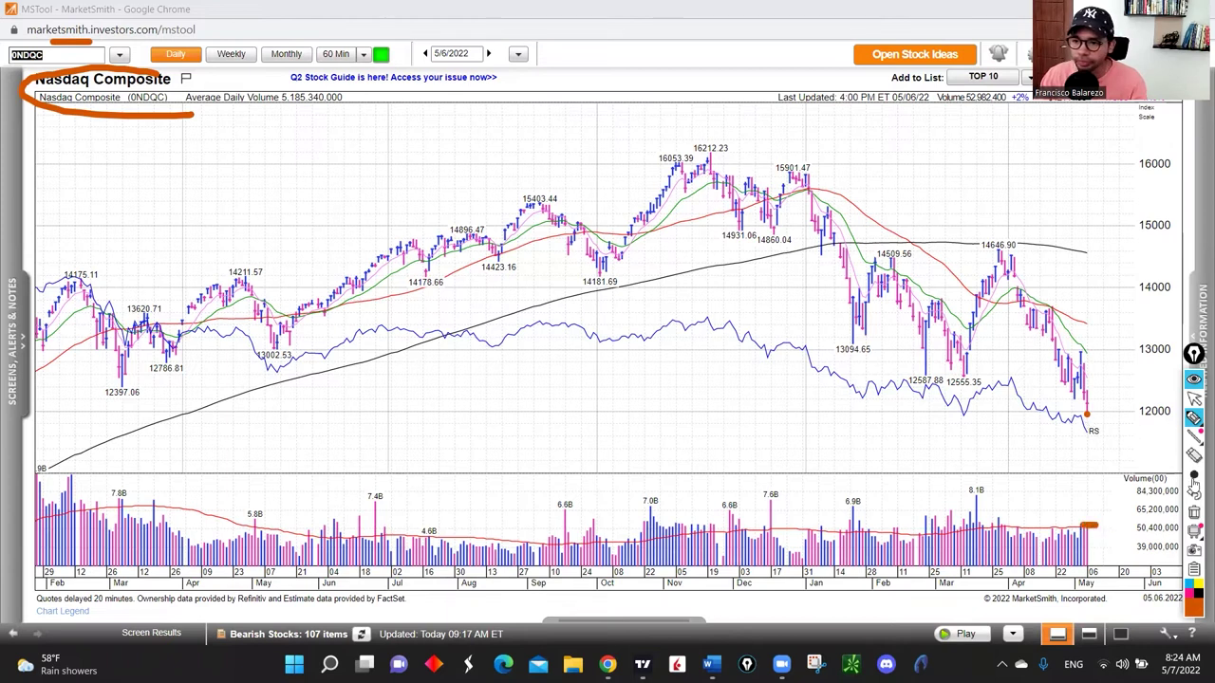
click(231, 54)
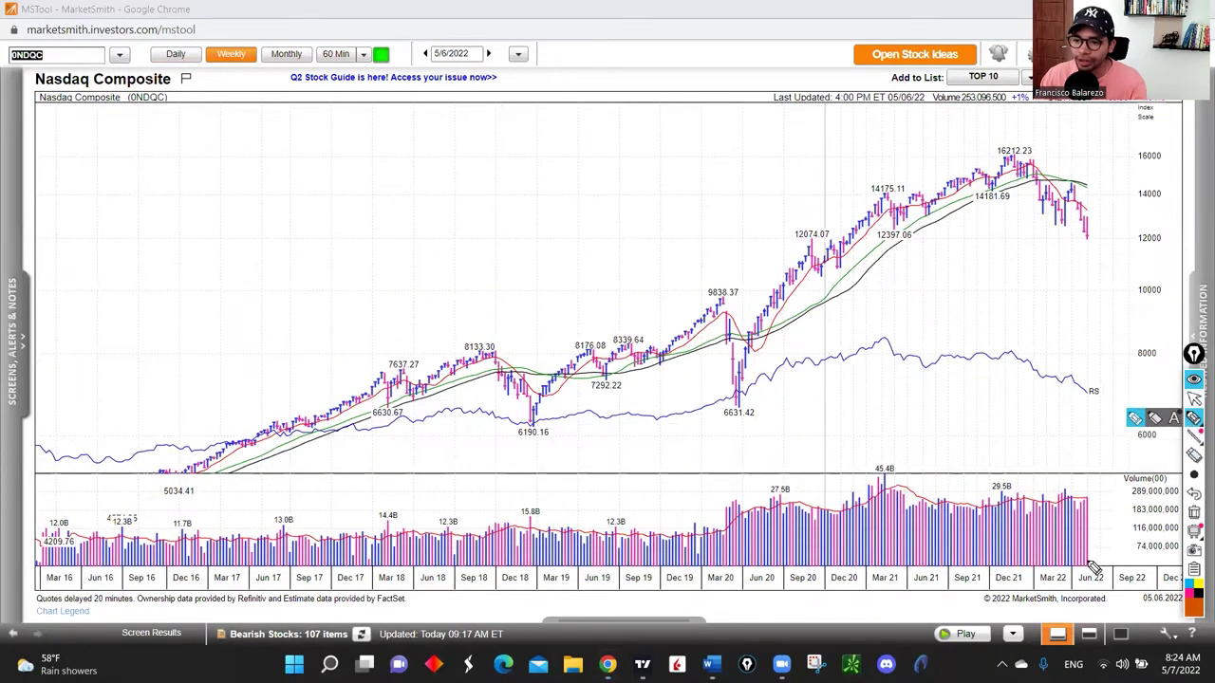
Step: Mark the latest weekly volume, the moving-average rally, the lower high and a down arrow
mouse_move(1084, 503)
mouse_down()
mouse_move(1093, 477)
mouse_move(1103, 491)
mouse_up()
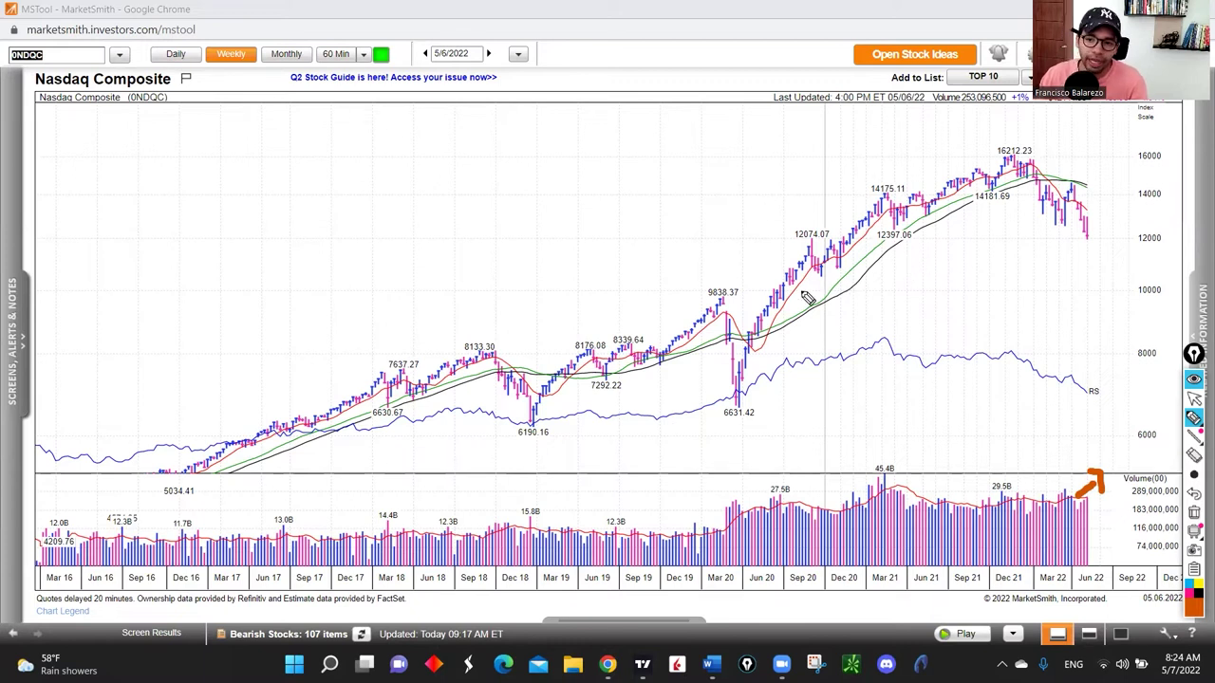
mouse_move(802, 287)
mouse_down()
mouse_move(852, 267)
mouse_move(868, 275)
mouse_up()
mouse_move(1085, 142)
mouse_down()
mouse_move(1086, 185)
mouse_move(1091, 172)
mouse_up()
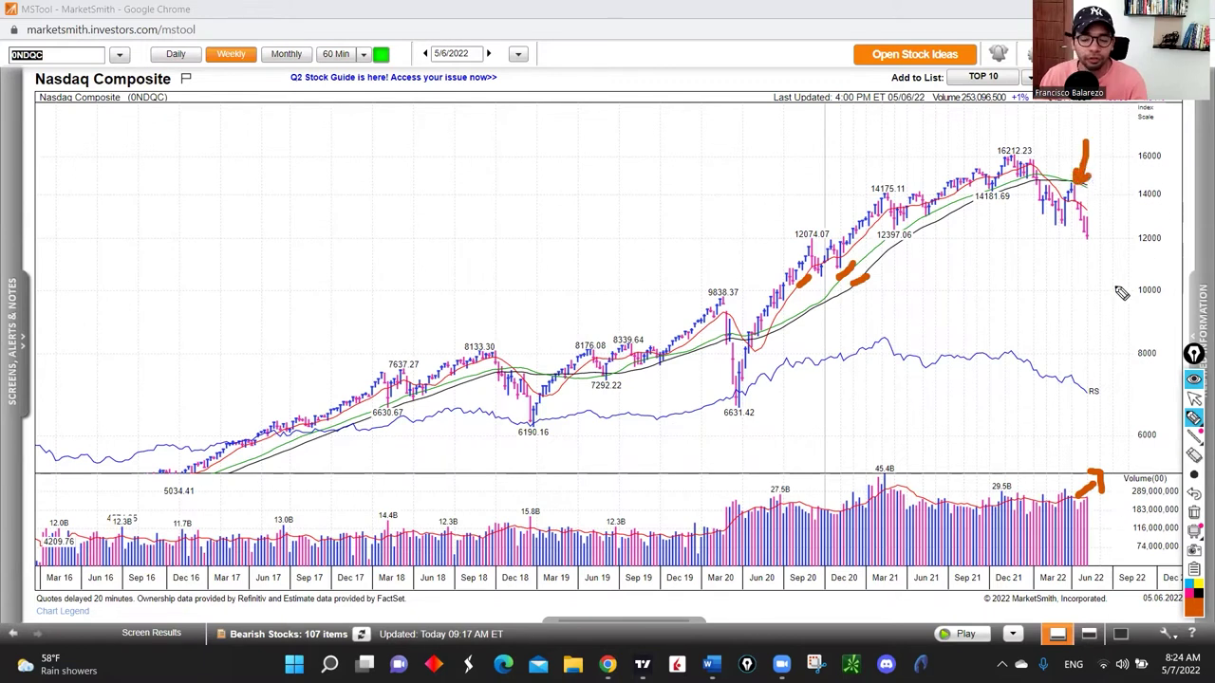
mouse_move(1101, 193)
mouse_down()
mouse_move(1108, 243)
mouse_move(1120, 221)
mouse_up()
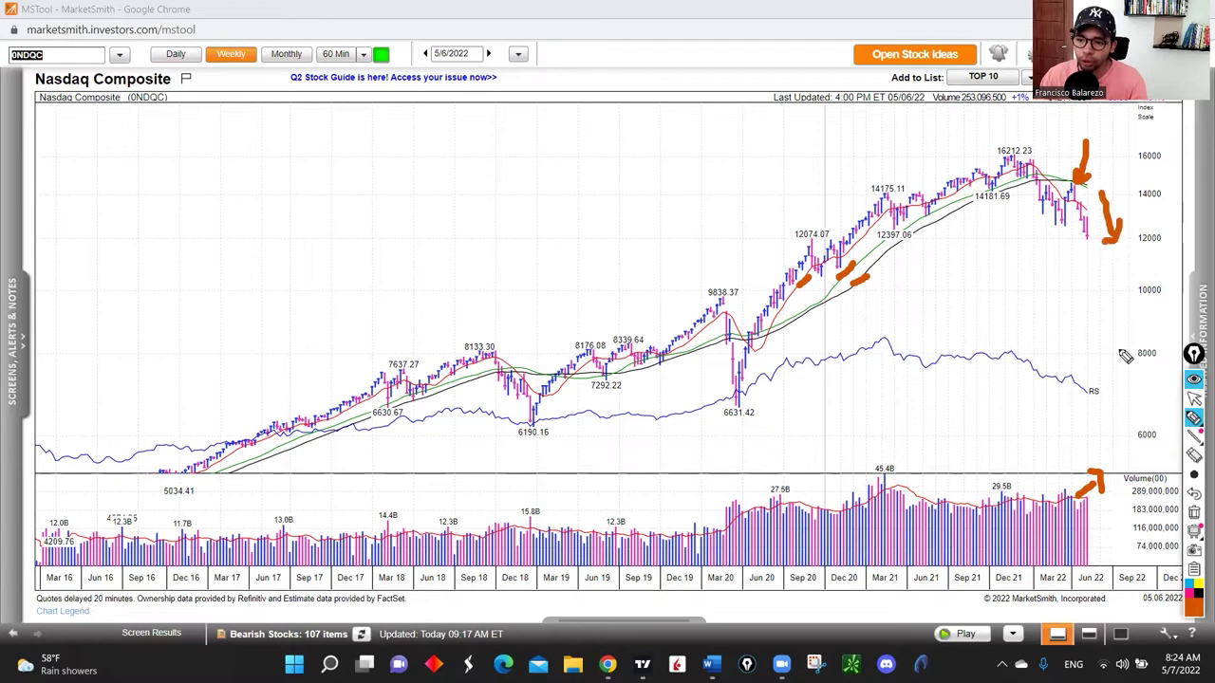
mouse_move(1099, 495)
mouse_down()
mouse_move(1075, 496)
mouse_move(1101, 519)
mouse_move(1107, 500)
mouse_up()
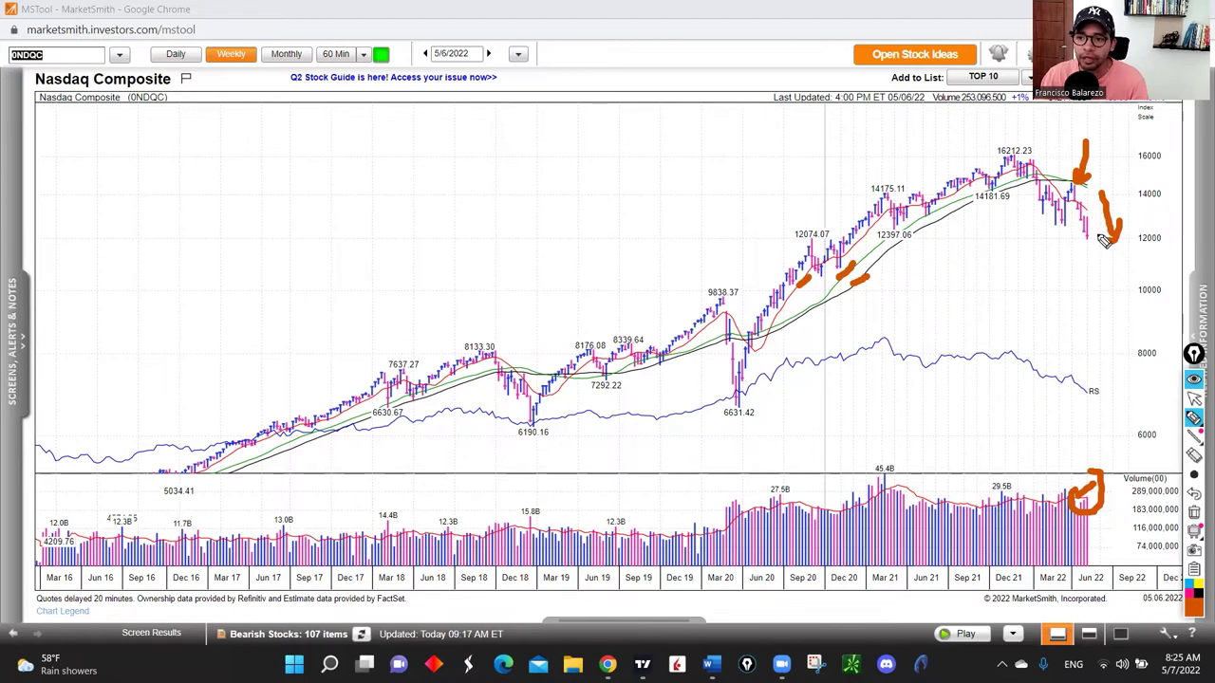
drag(1082, 202, 1089, 210)
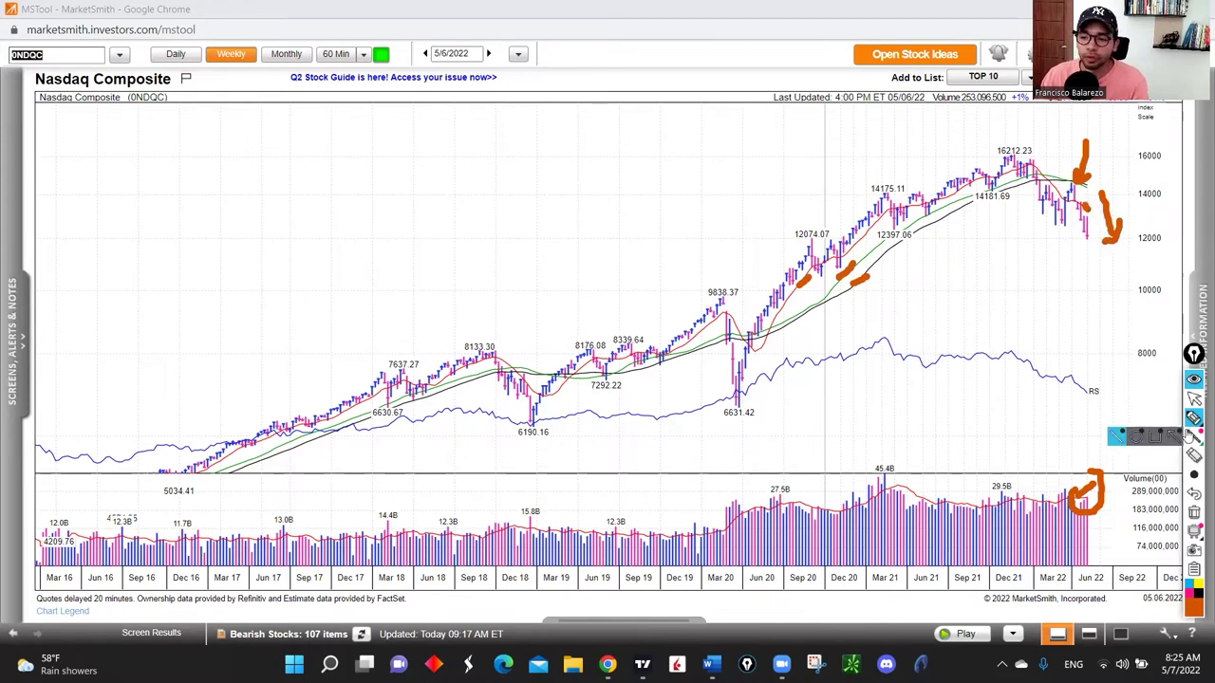
Step: Clear all orange marks, return to the cursor tool, and bring TradingView forward
click(1194, 513)
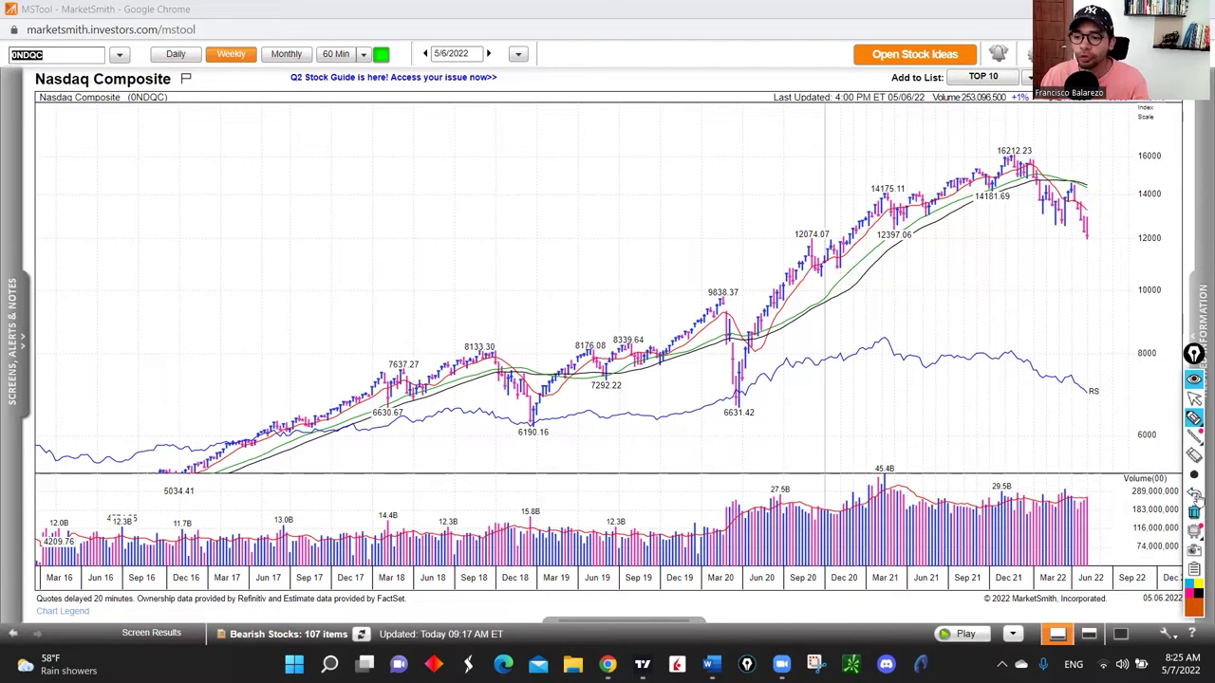
click(1194, 400)
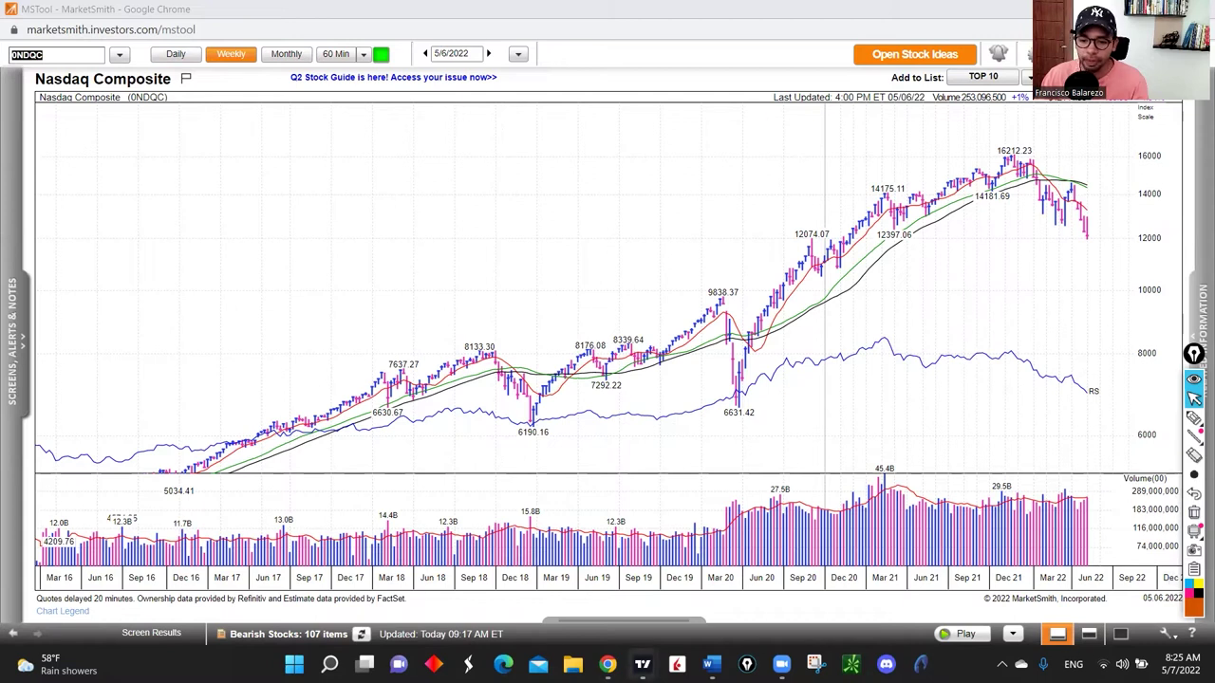
mouse_move(642, 663)
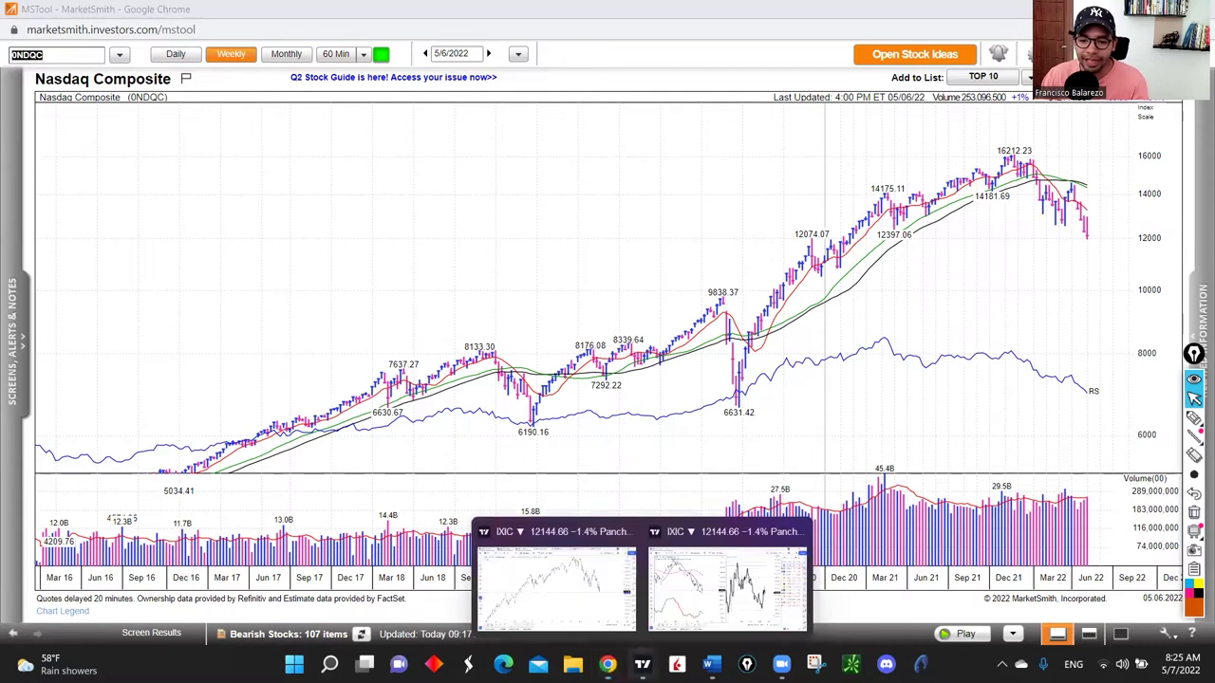
click(549, 579)
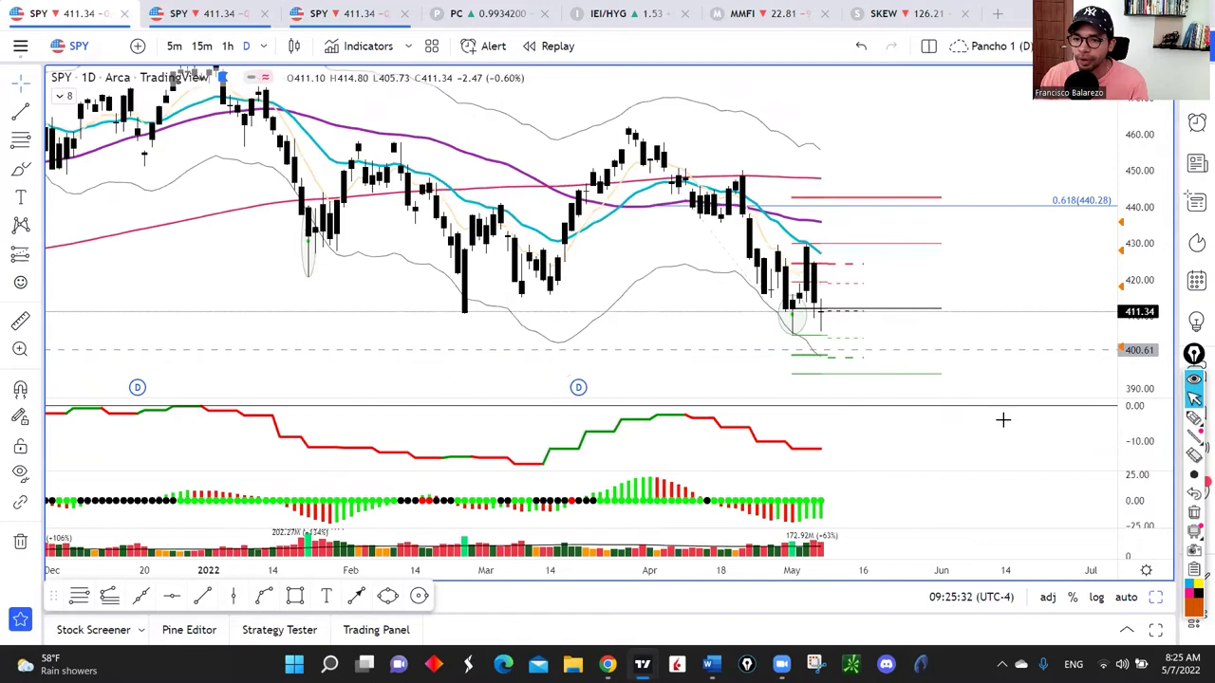
Step: Circle the May lows and January sell-off low on SPY in orange and mark the rebound
click(1194, 418)
mouse_move(797, 288)
mouse_down()
mouse_move(762, 309)
mouse_move(813, 347)
mouse_up()
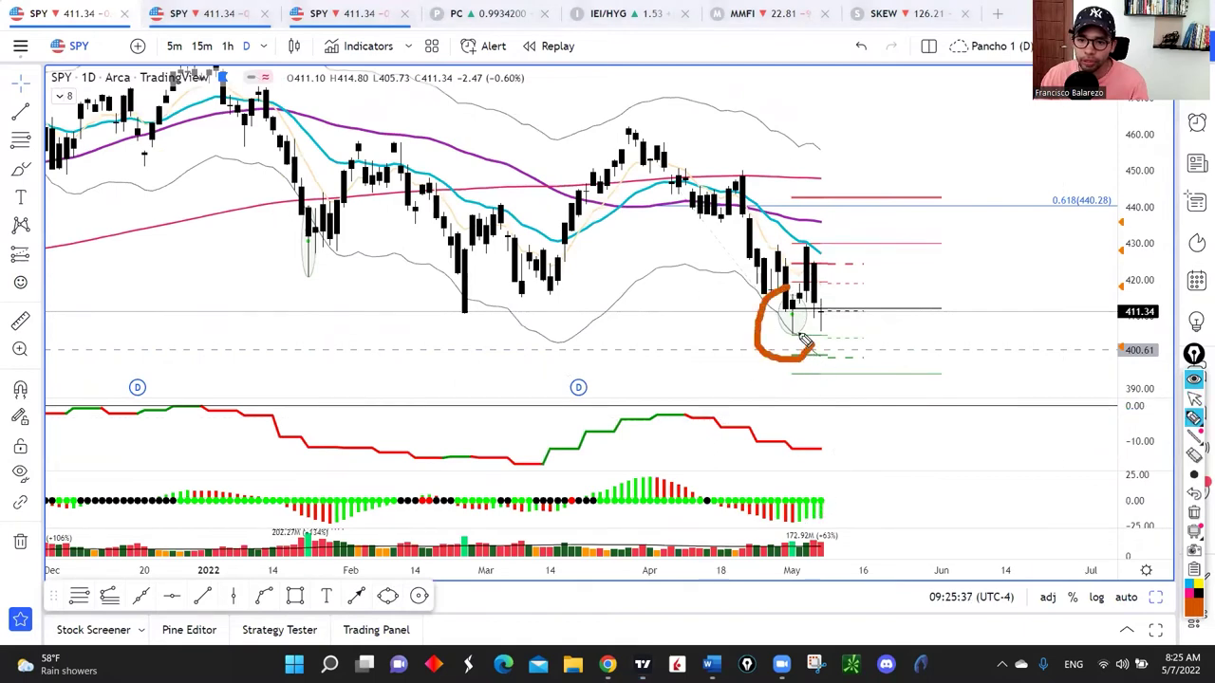
click(793, 320)
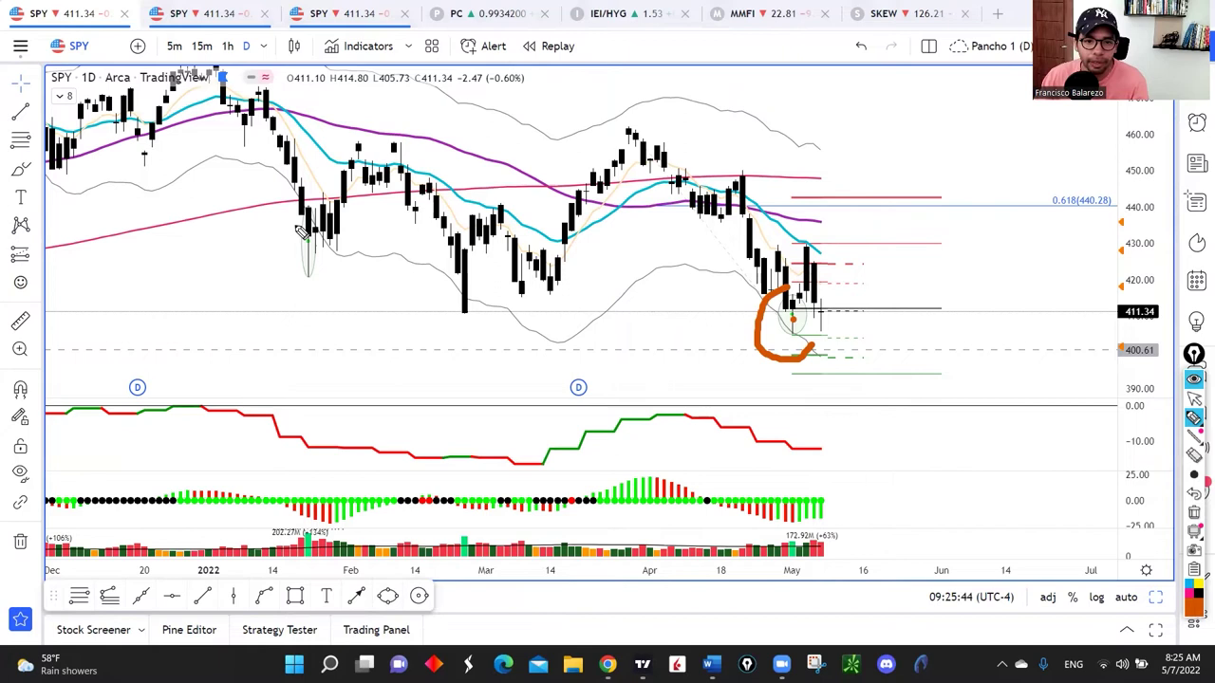
mouse_move(313, 214)
mouse_down()
mouse_move(295, 289)
mouse_move(326, 220)
mouse_move(351, 202)
mouse_move(349, 250)
mouse_up()
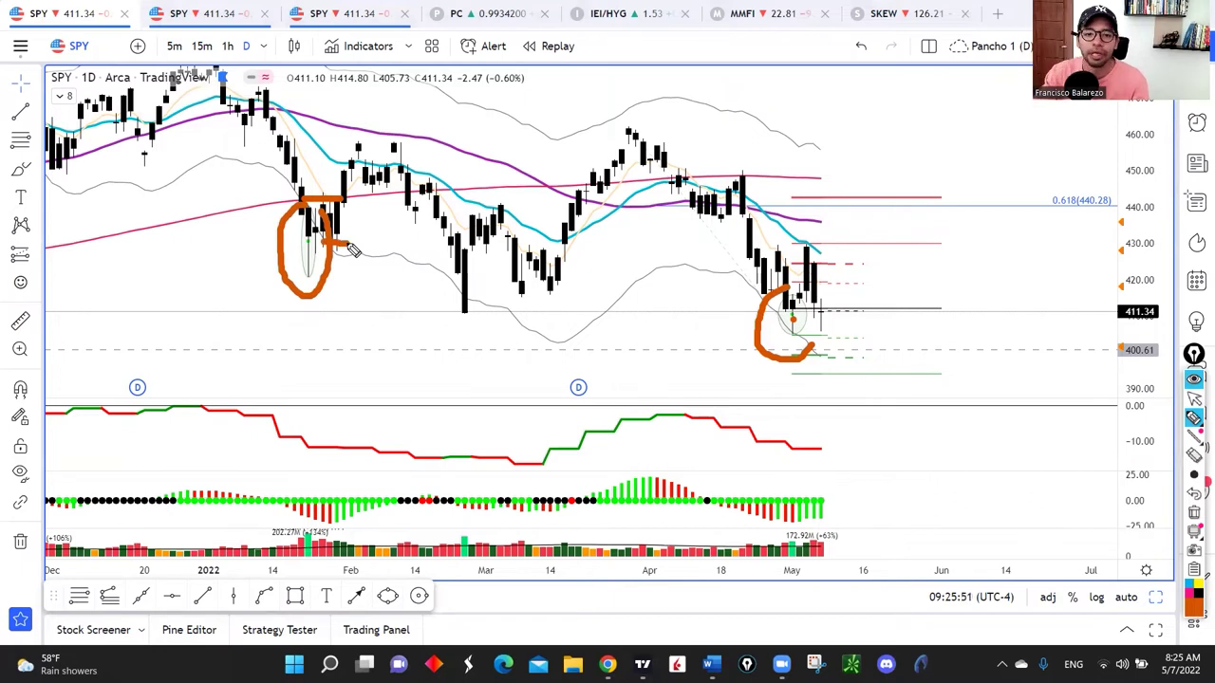
drag(334, 172, 357, 134)
drag(340, 115, 389, 127)
Step: Clear those marks and draw orange horizontal lines near 430 and 405
click(1194, 474)
click(1194, 512)
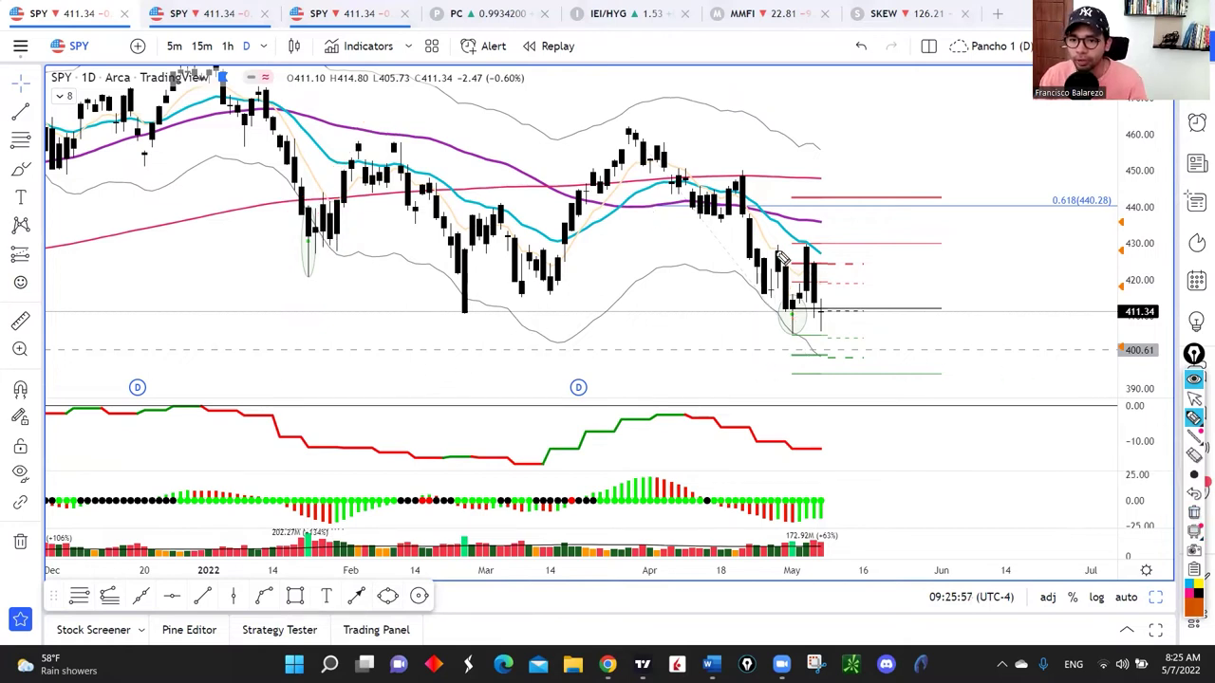
drag(738, 247, 839, 243)
drag(757, 335, 852, 334)
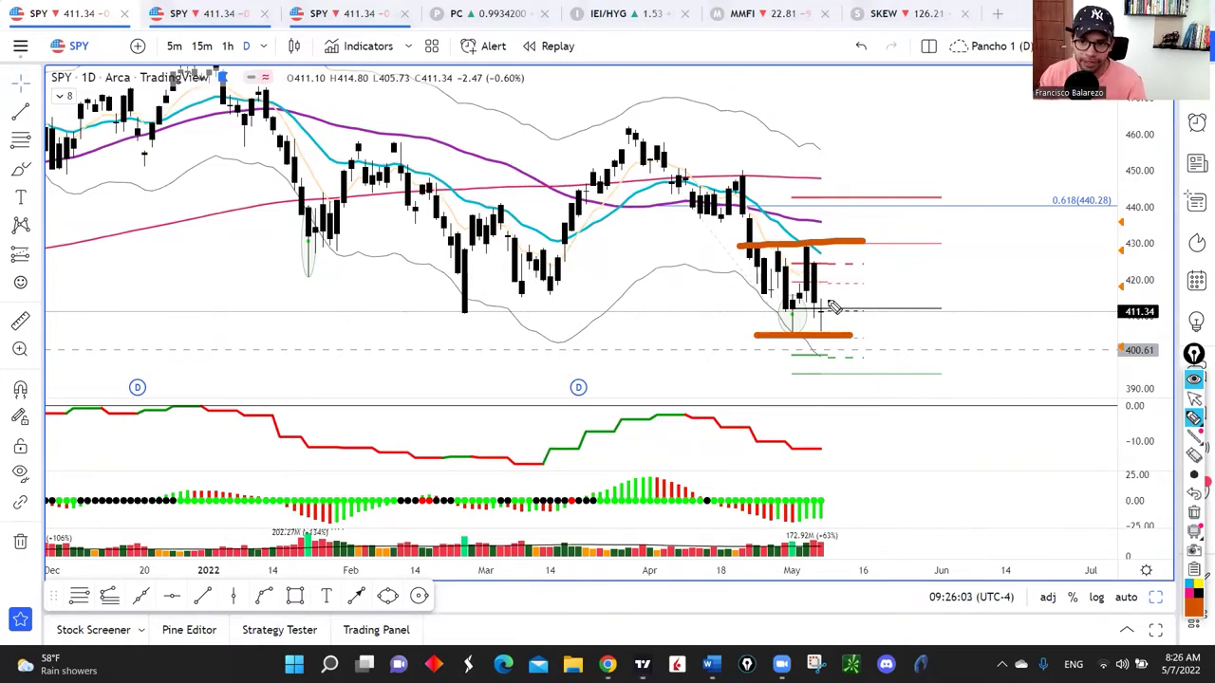
Step: Retrace the 430 and lower lines, bracket the recent lows and candles, then clear them
drag(733, 249, 805, 250)
drag(788, 337, 848, 335)
mouse_move(803, 302)
mouse_down()
mouse_move(778, 306)
mouse_move(800, 343)
mouse_up()
mouse_move(842, 296)
mouse_down()
mouse_move(856, 288)
mouse_move(858, 245)
mouse_move(835, 224)
mouse_move(856, 222)
mouse_up()
click(1194, 512)
Step: Circle the 0.618 (440.28) level, trace an M over April, circle indicator marks, then clear
mouse_move(1097, 185)
mouse_down()
mouse_move(1082, 182)
mouse_move(1137, 220)
mouse_up()
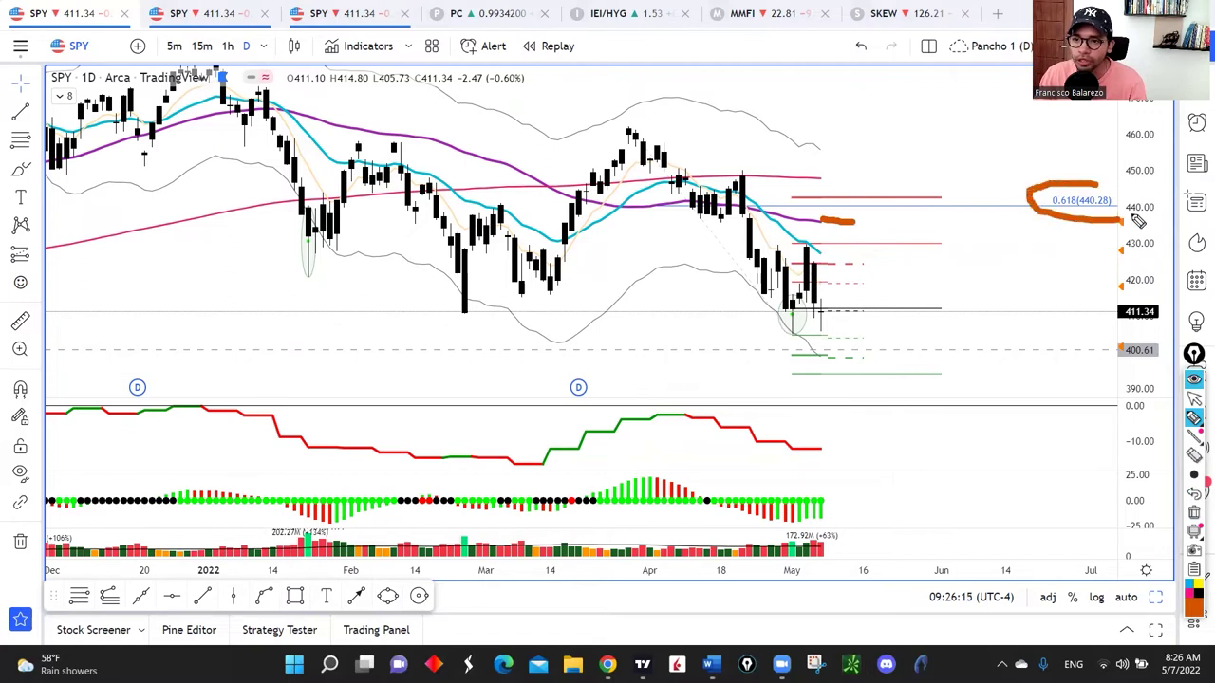
drag(710, 177, 988, 360)
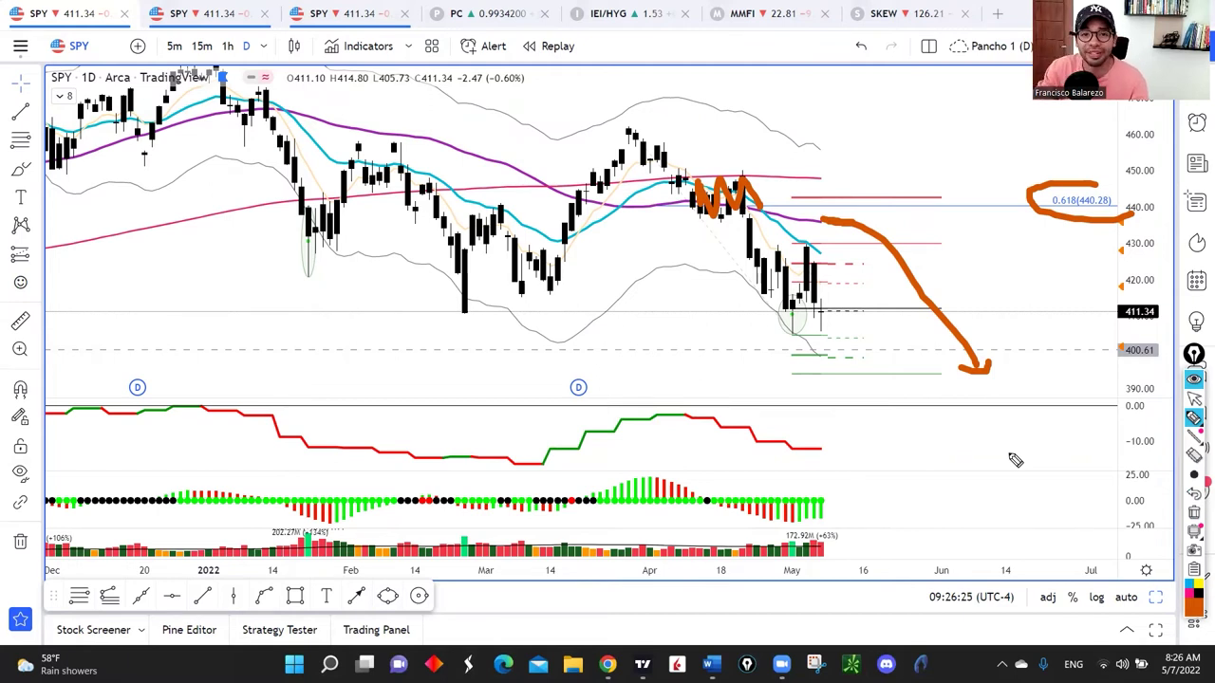
mouse_move(824, 417)
mouse_down()
mouse_move(808, 477)
mouse_move(839, 437)
mouse_up()
mouse_move(1156, 397)
mouse_down()
mouse_move(1106, 406)
mouse_move(1164, 425)
mouse_up()
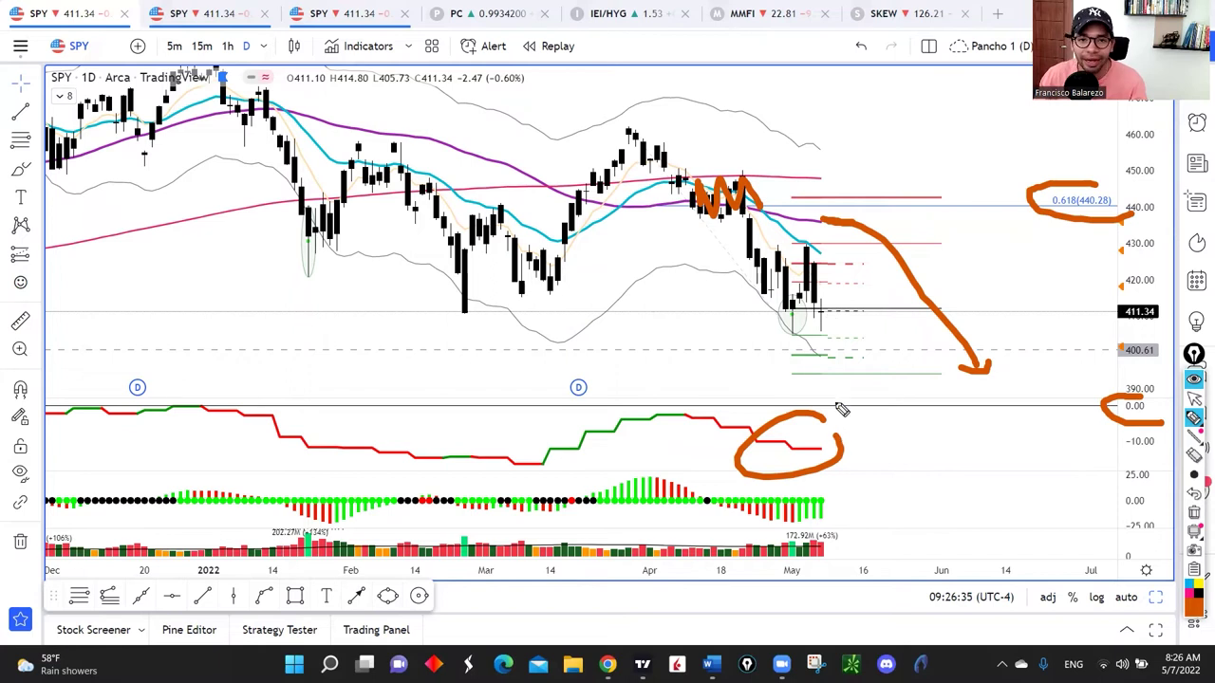
click(1194, 512)
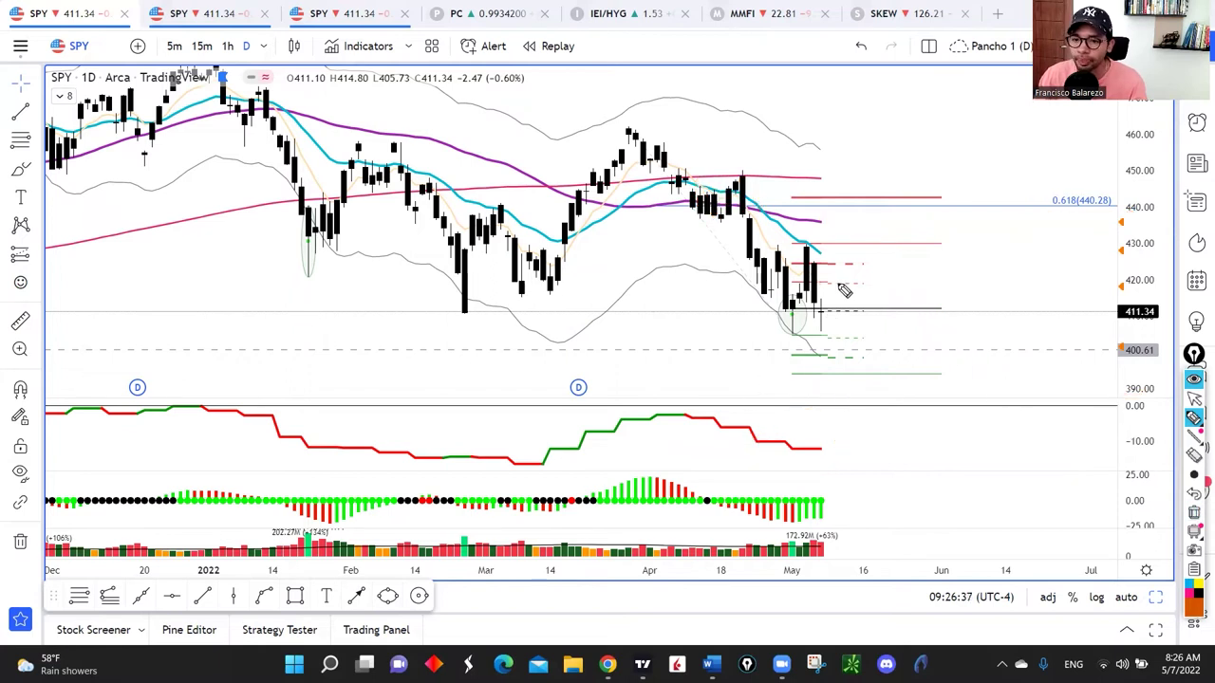
Step: Sketch a vertical stroke, a 430 line and an April wave, then clear all and restore the cursor
drag(834, 316, 834, 258)
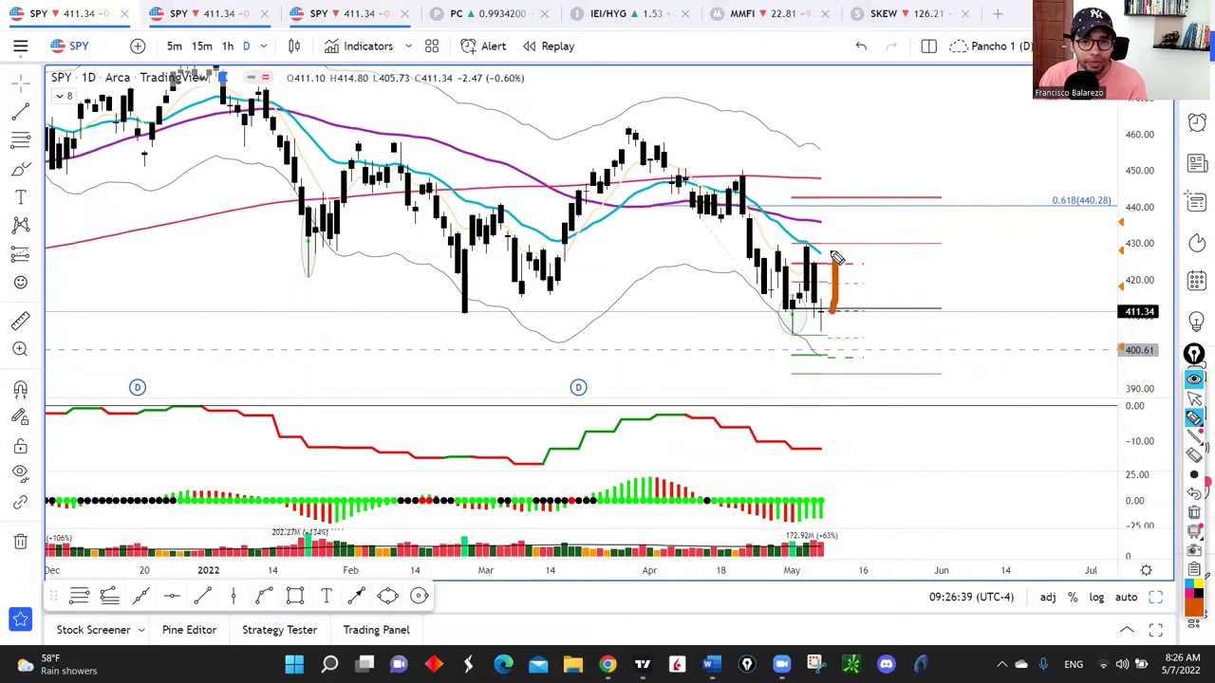
drag(742, 245, 862, 244)
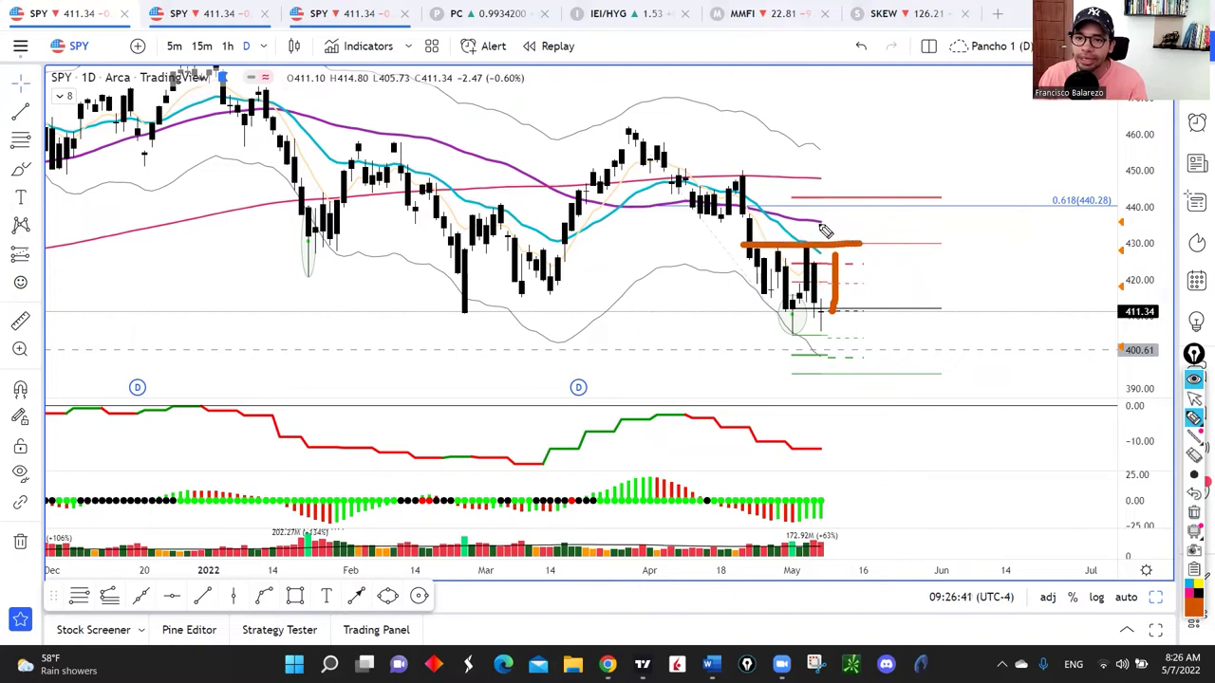
mouse_move(703, 197)
mouse_down()
mouse_move(742, 183)
mouse_move(760, 203)
mouse_move(841, 221)
mouse_up()
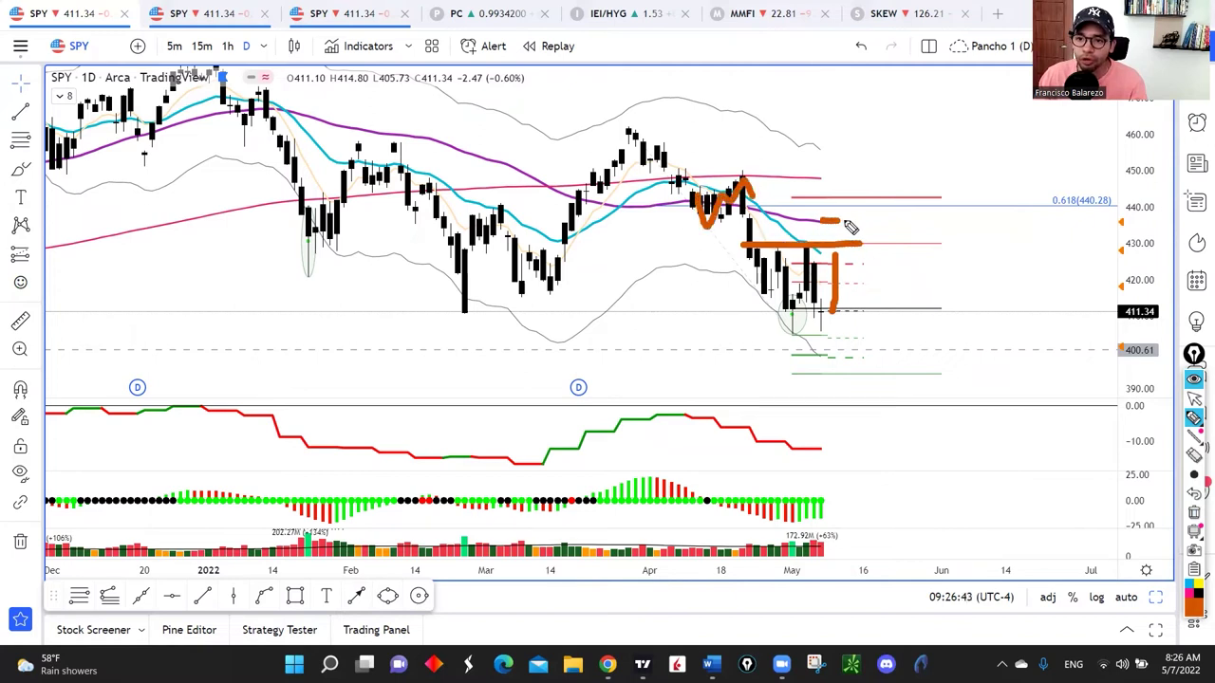
click(1193, 510)
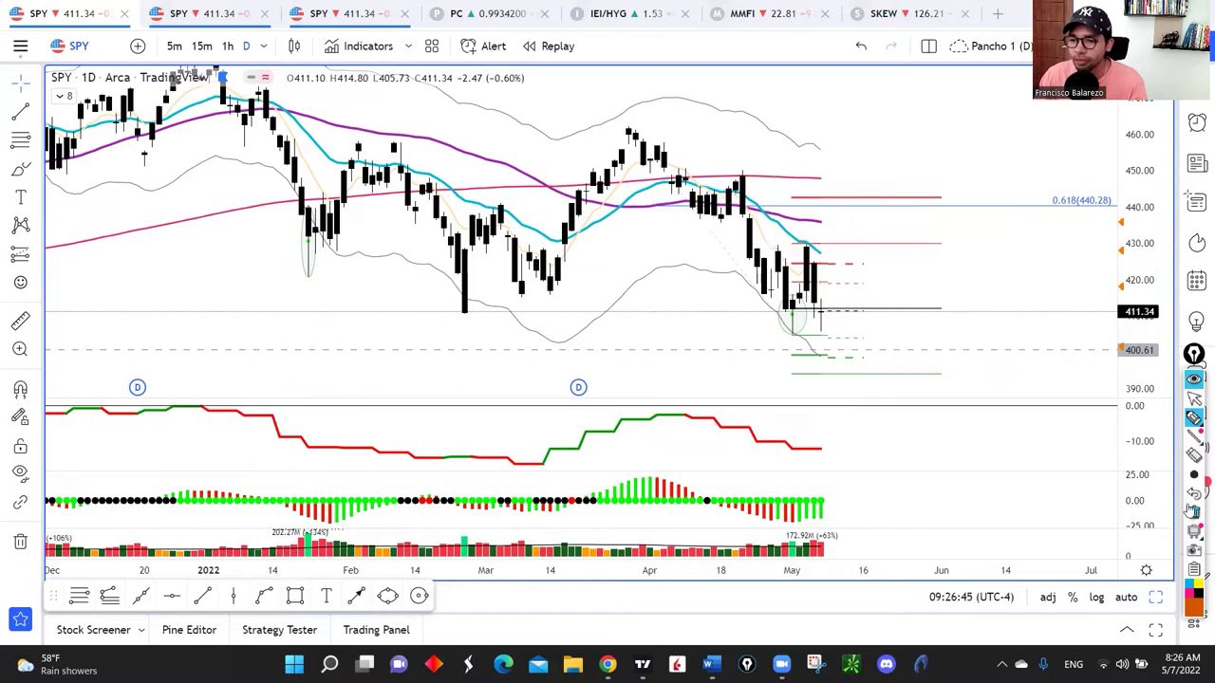
click(1194, 399)
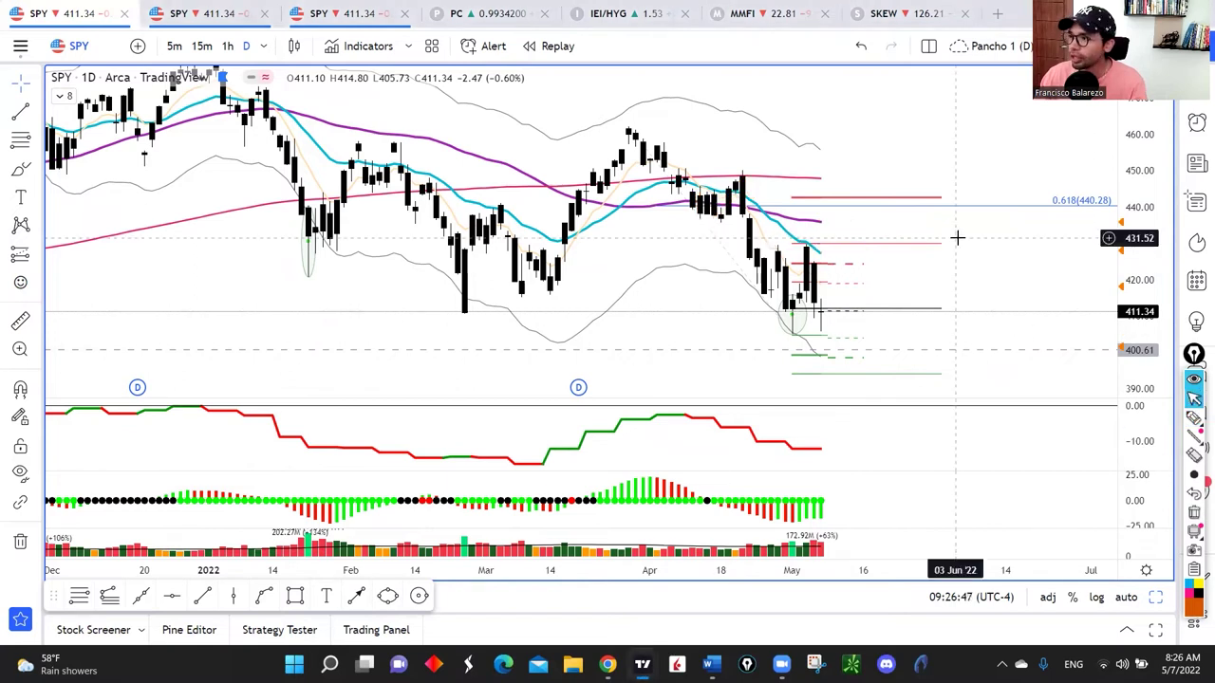
Step: Change the chart symbol to QQQ and adjust the zoom
text(QQQ)
key(Return)
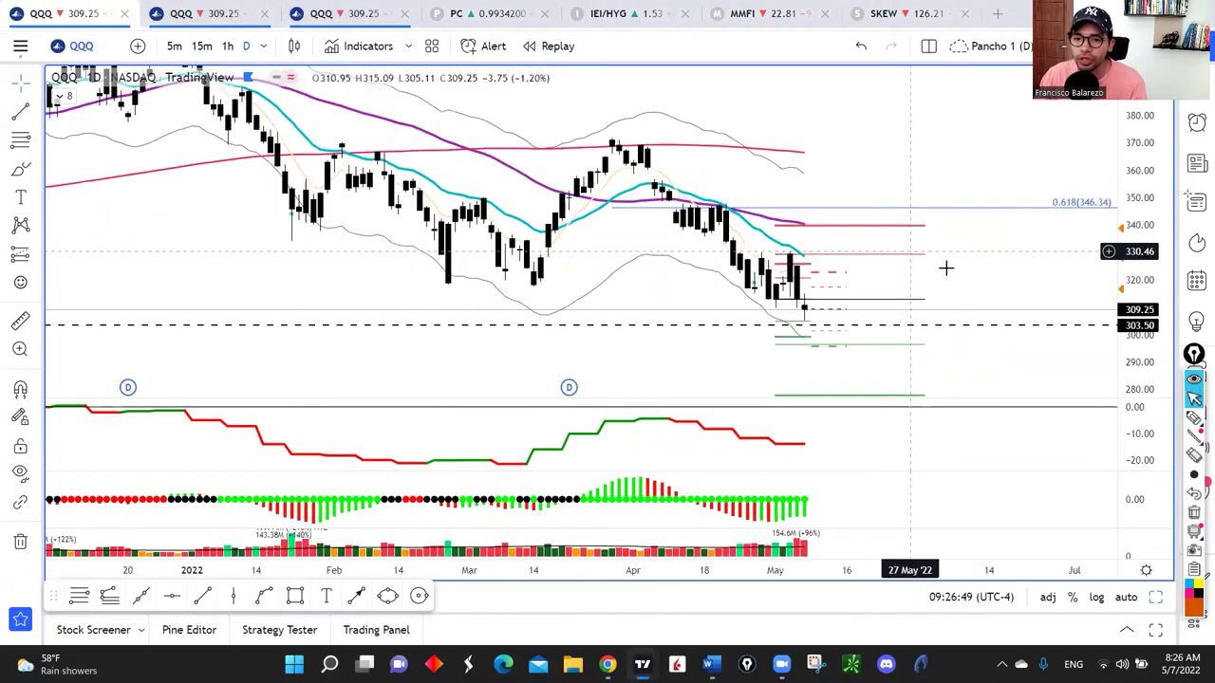
scroll(946, 269, down, 3)
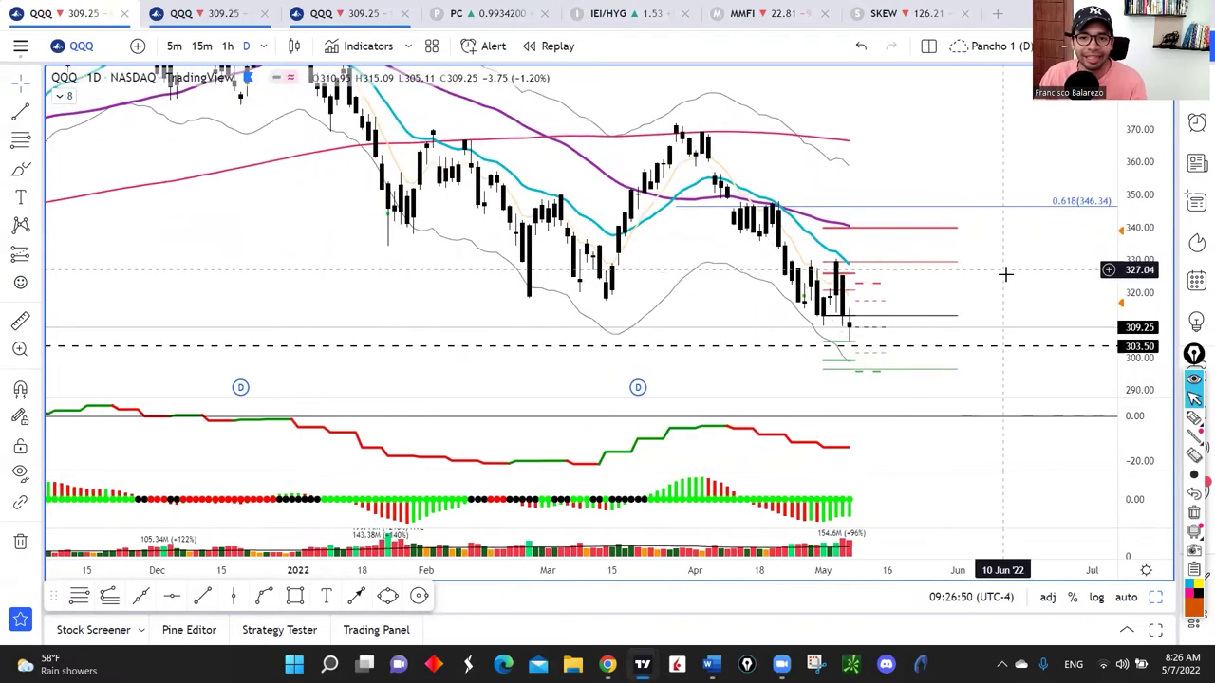
scroll(1005, 275, up, 2)
Step: Highlight the recent QQQ low in orange, then erase it and return to the cursor
click(1194, 419)
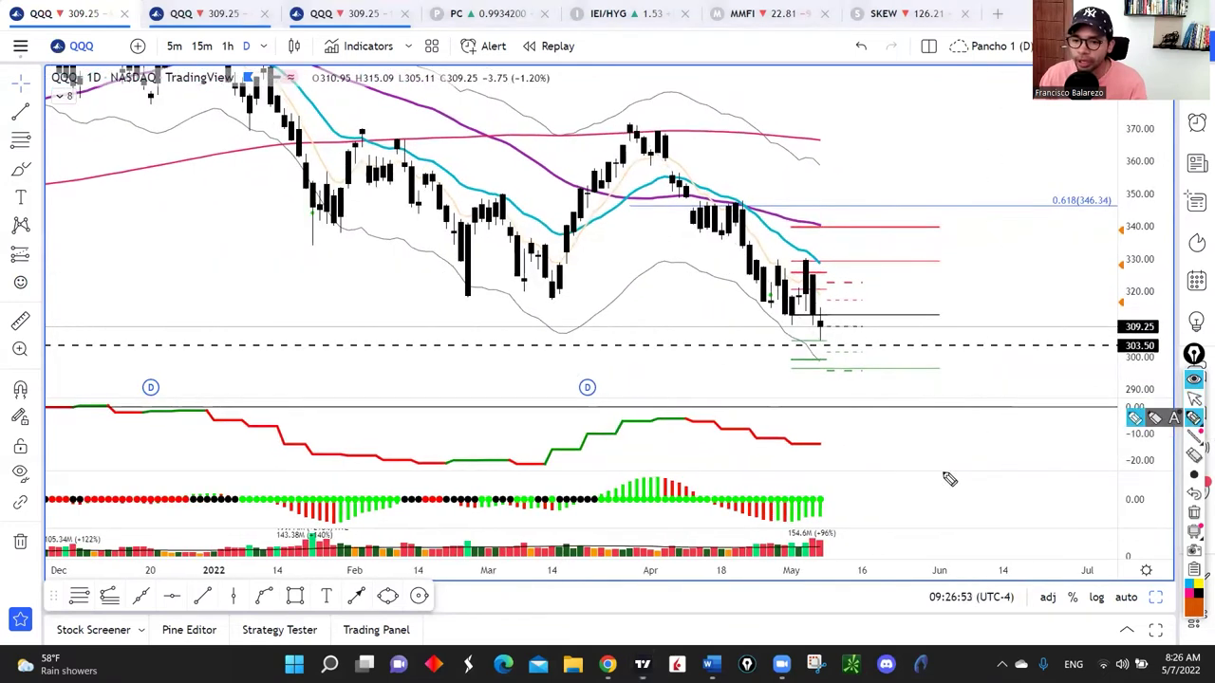
drag(765, 326, 797, 326)
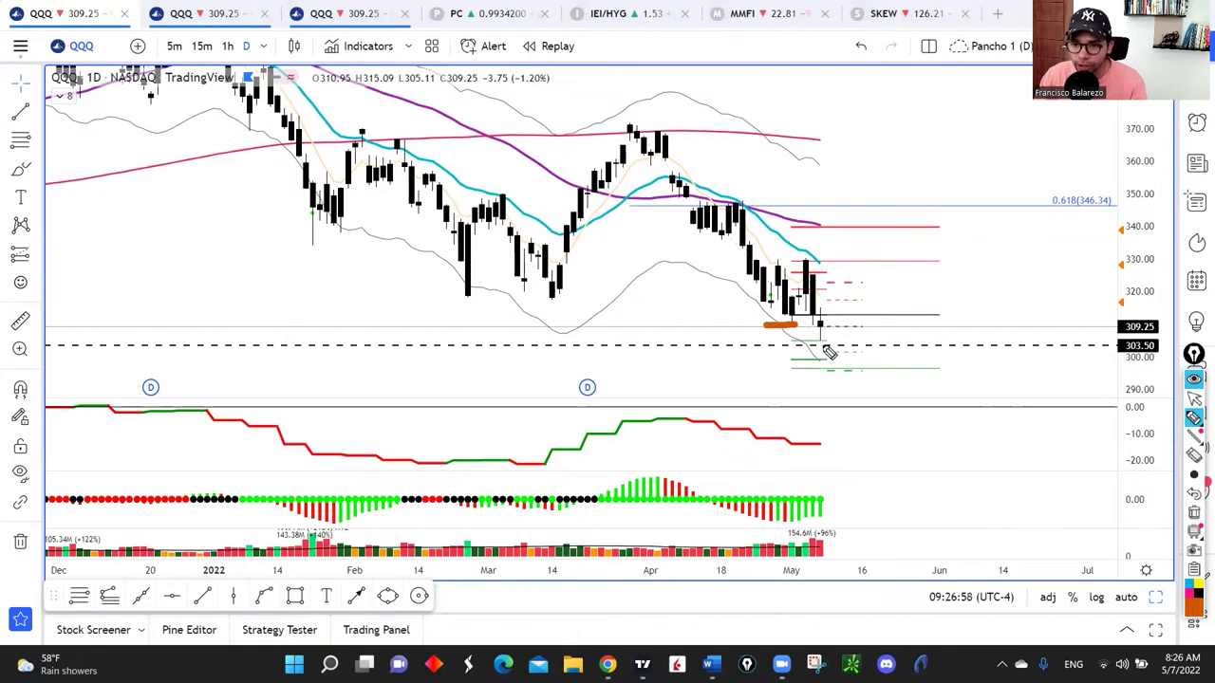
drag(821, 345, 812, 344)
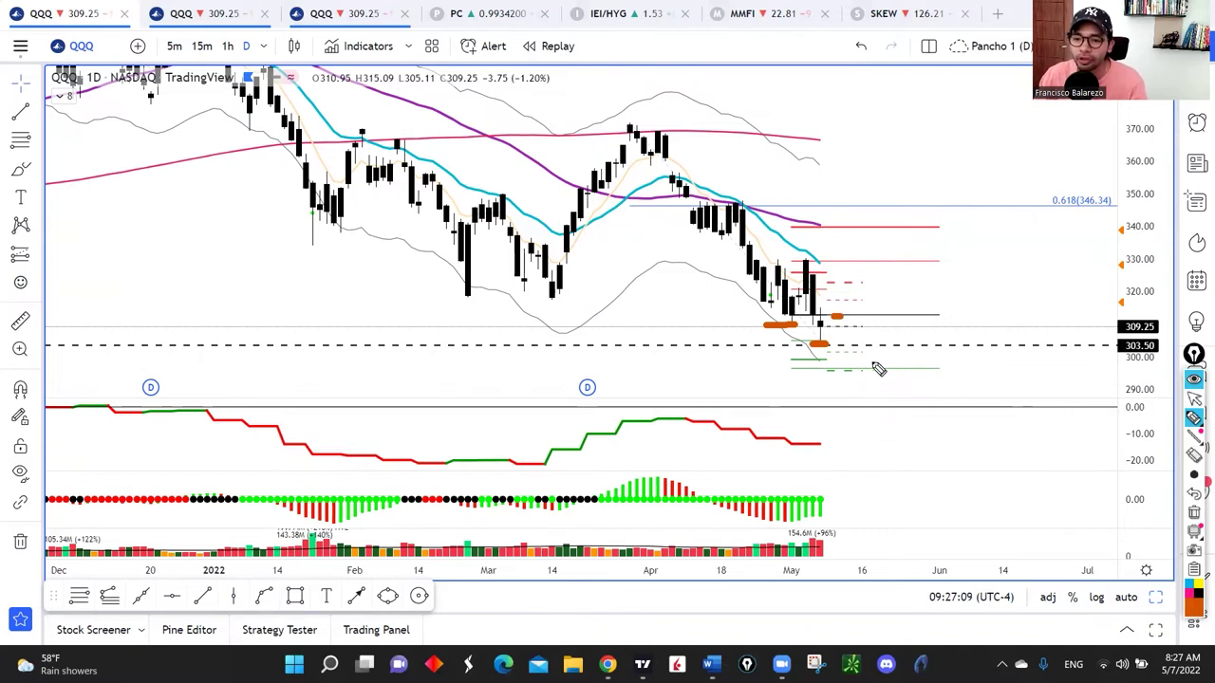
click(1195, 520)
click(1193, 400)
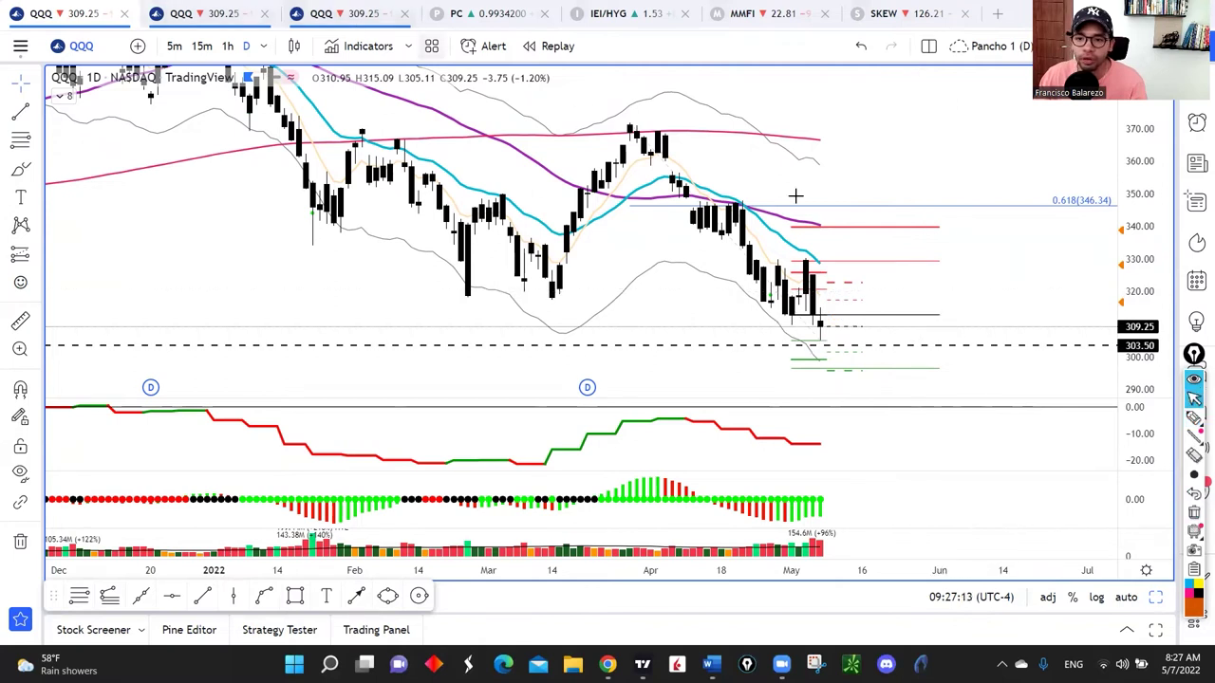
Step: Zoom out, mark the earlier level matching current support, circle the latest candles, then clear
scroll(795, 195, down, 3)
scroll(813, 257, down, 5)
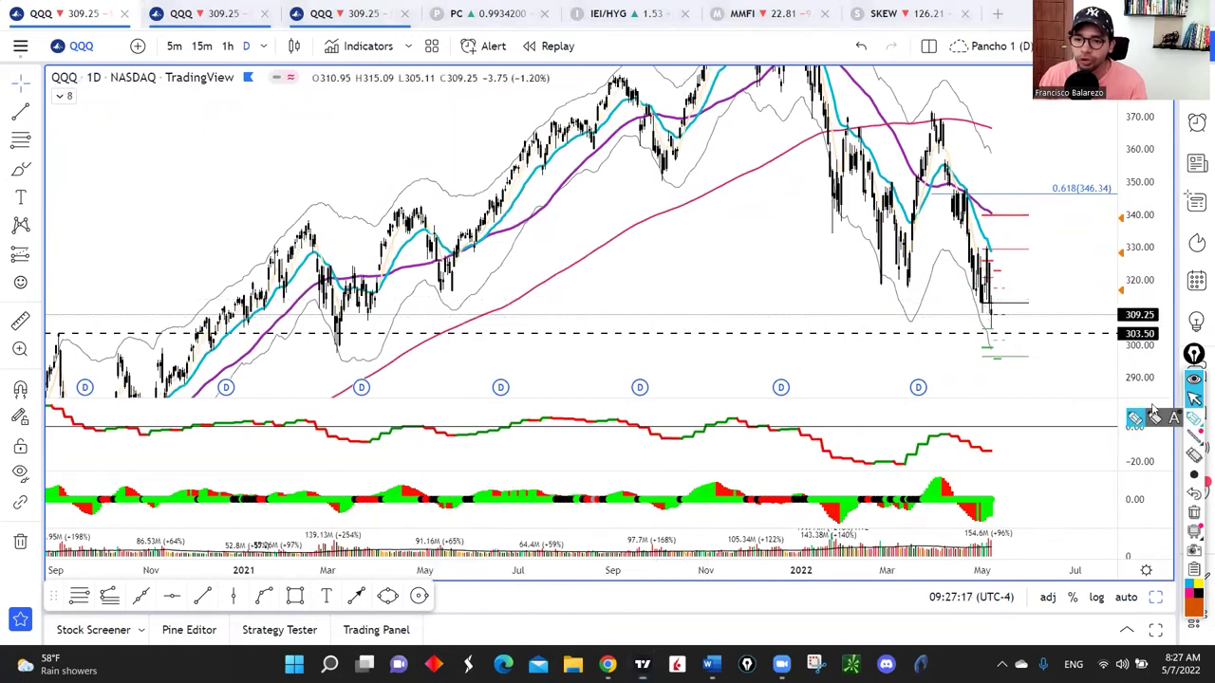
drag(57, 333, 249, 333)
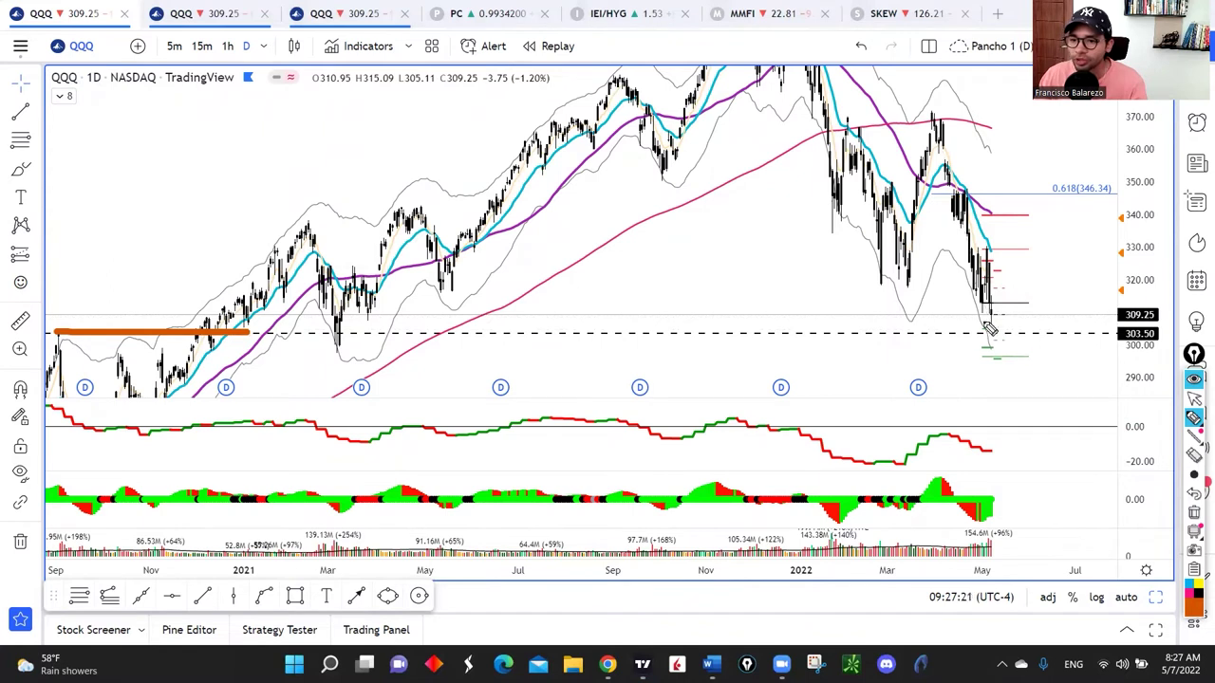
drag(990, 328, 1007, 334)
click(1193, 512)
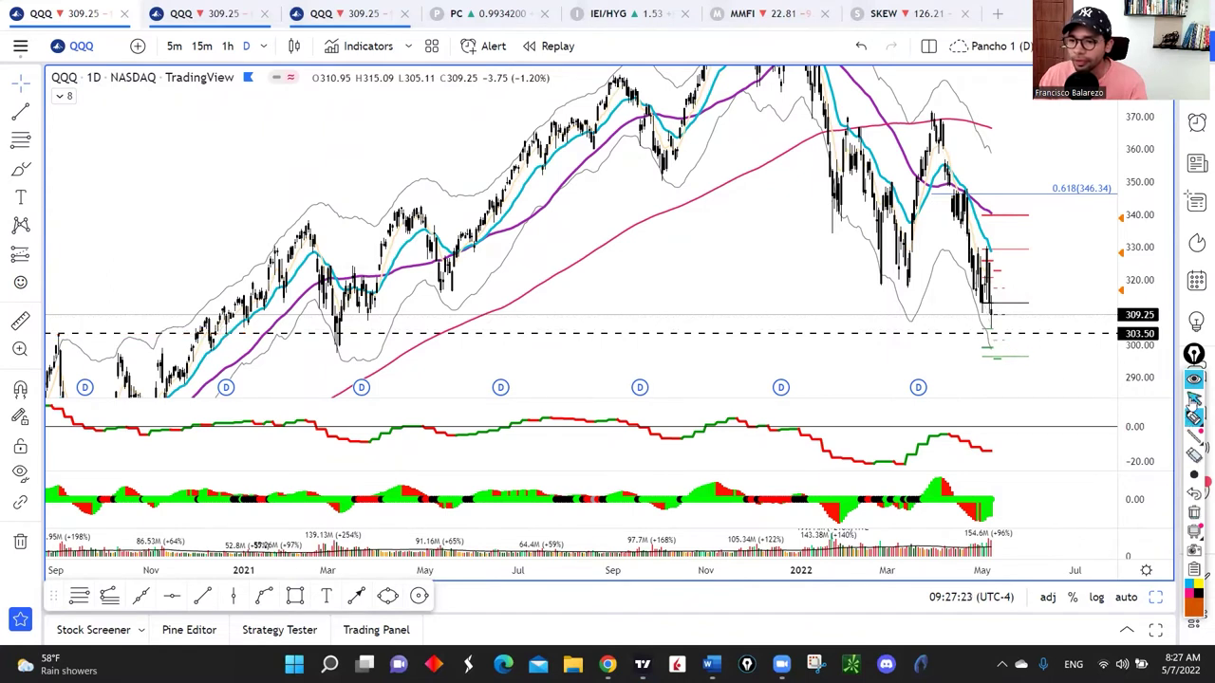
Step: Mark 330 resistance, a drop toward 290, April congestion near 340 and an April-high arrow, clearing each
scroll(987, 294, up, 5)
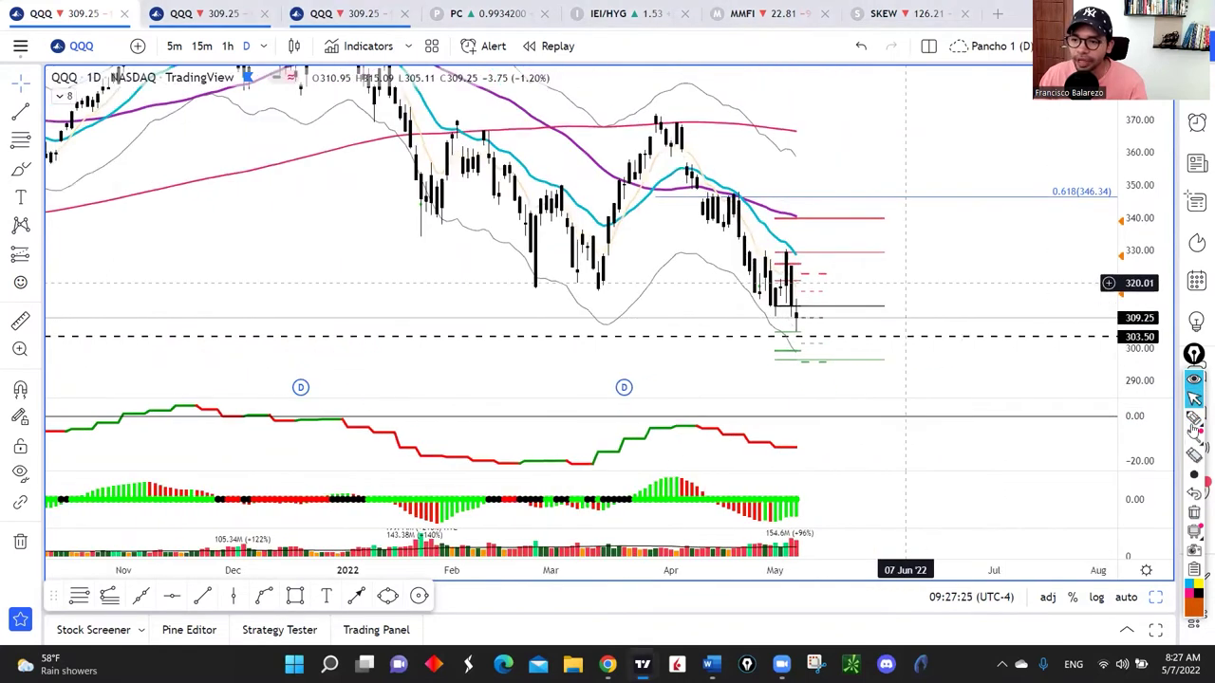
drag(724, 255, 851, 256)
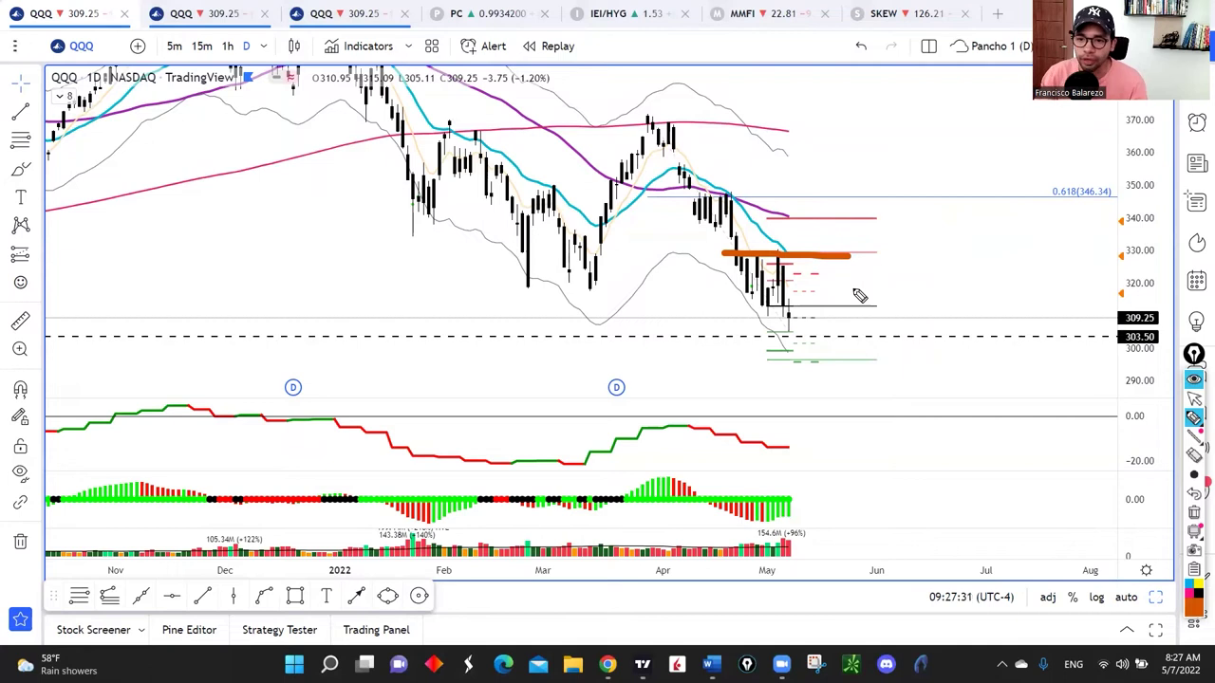
mouse_move(816, 262)
mouse_down()
mouse_move(848, 370)
mouse_move(870, 371)
mouse_up()
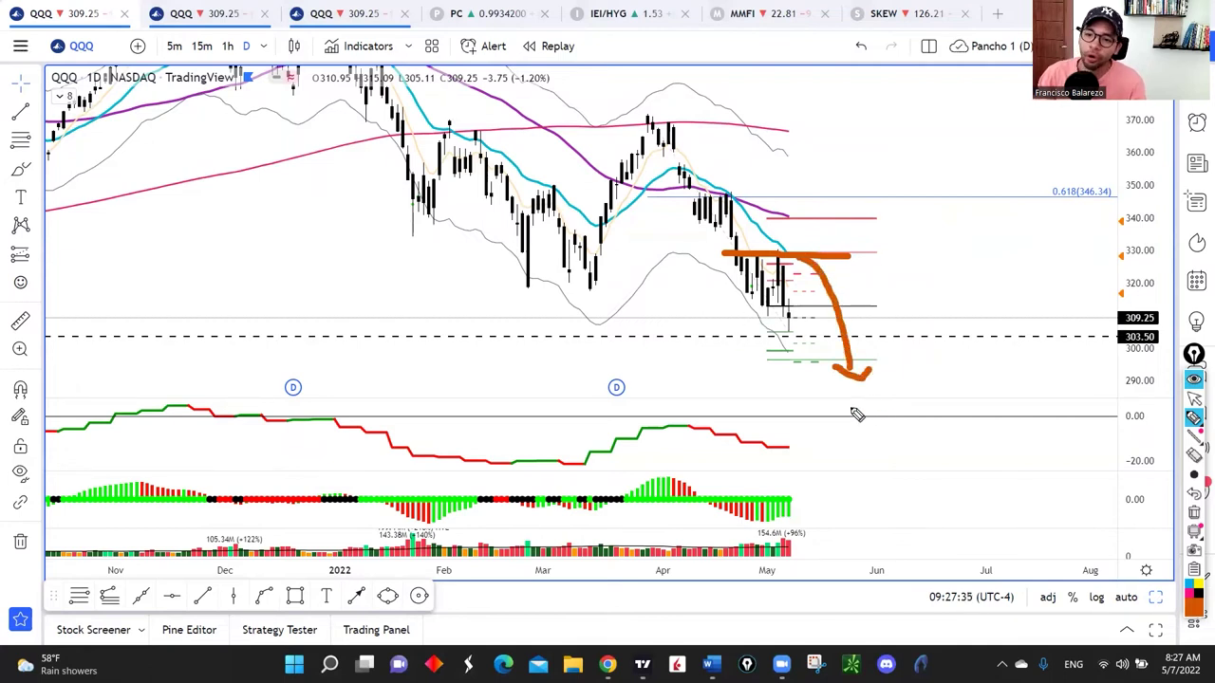
drag(686, 216, 822, 218)
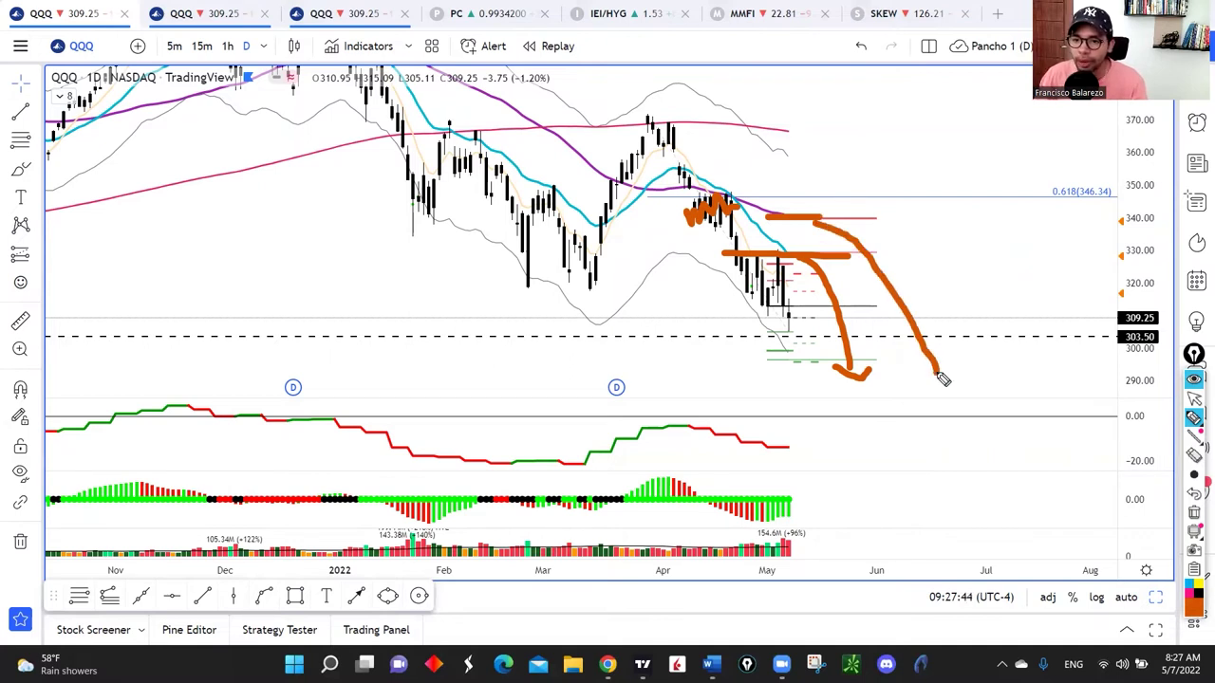
click(1195, 514)
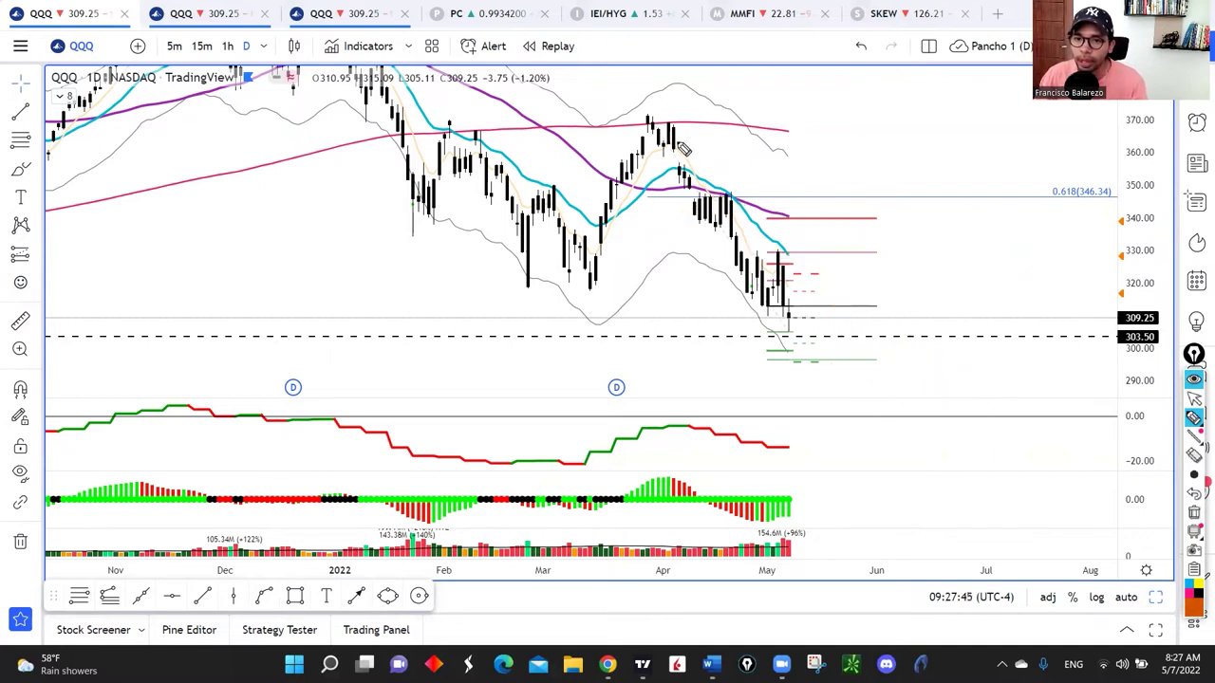
mouse_move(643, 116)
mouse_down()
mouse_move(795, 343)
mouse_move(769, 347)
mouse_move(815, 332)
mouse_move(818, 240)
mouse_up()
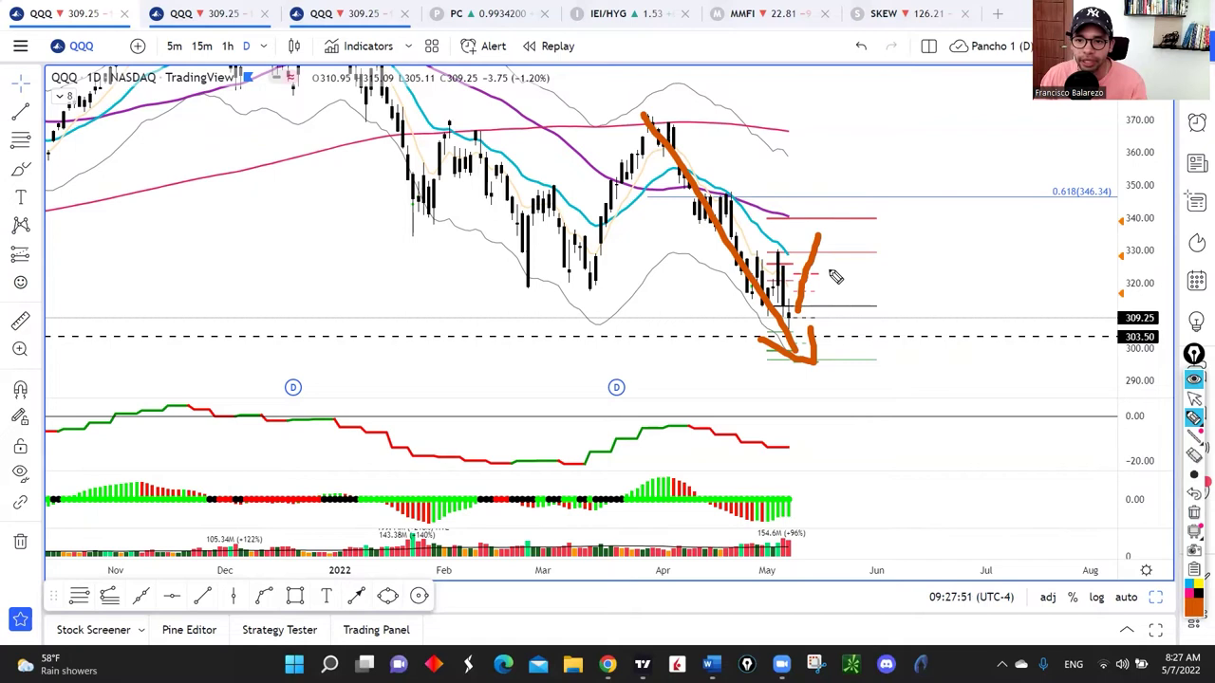
click(1193, 513)
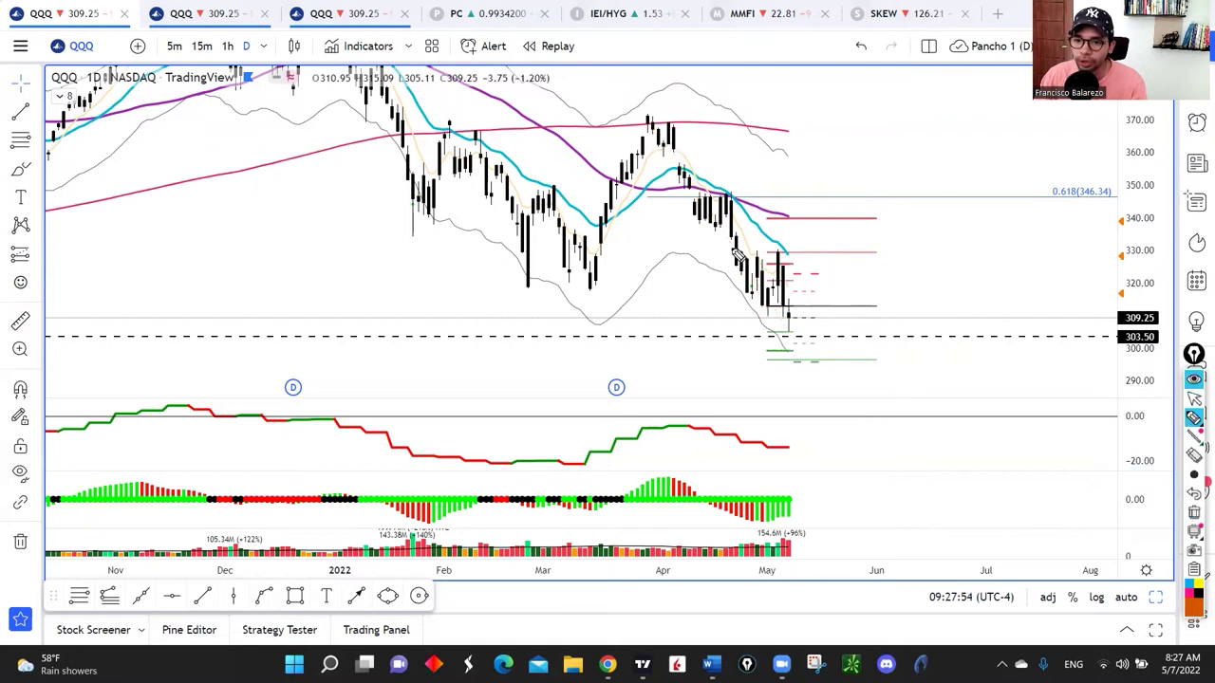
Step: Redraw the 330 and recent-low lines with a drop toward 290, clear them, and load DIA
drag(731, 248, 881, 249)
drag(759, 304, 859, 313)
mouse_move(823, 277)
mouse_down()
mouse_move(909, 393)
mouse_move(946, 387)
mouse_up()
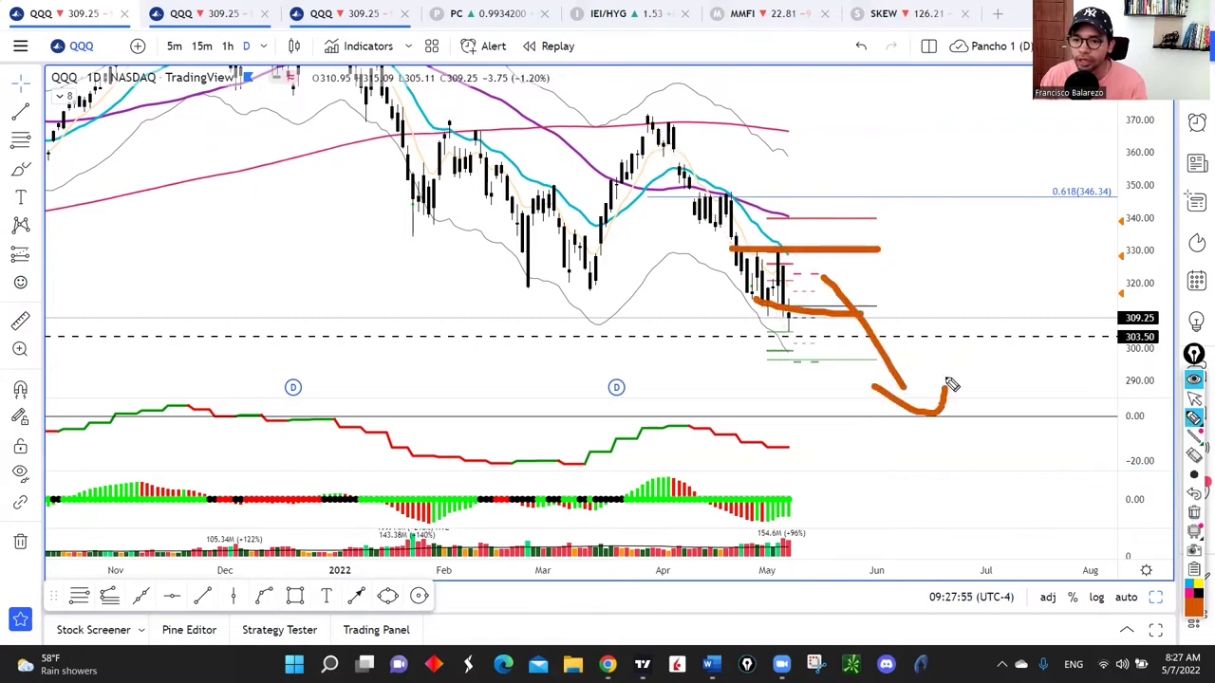
click(1194, 513)
click(1194, 399)
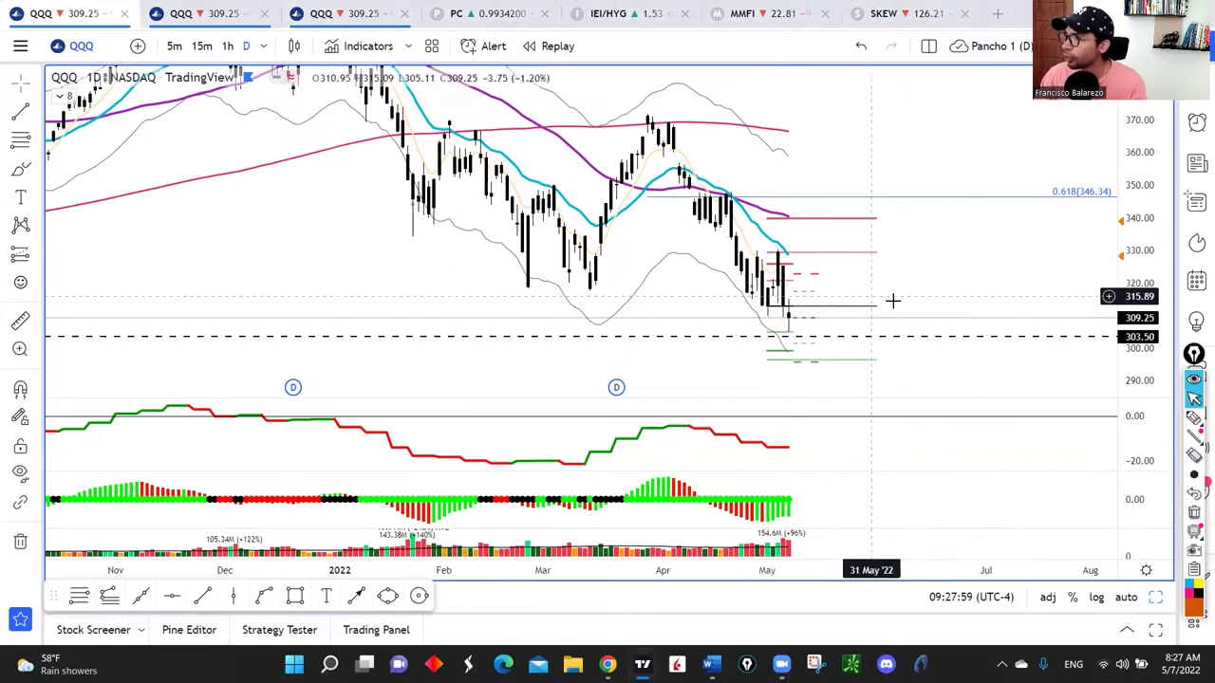
text(DIA)
key(Return)
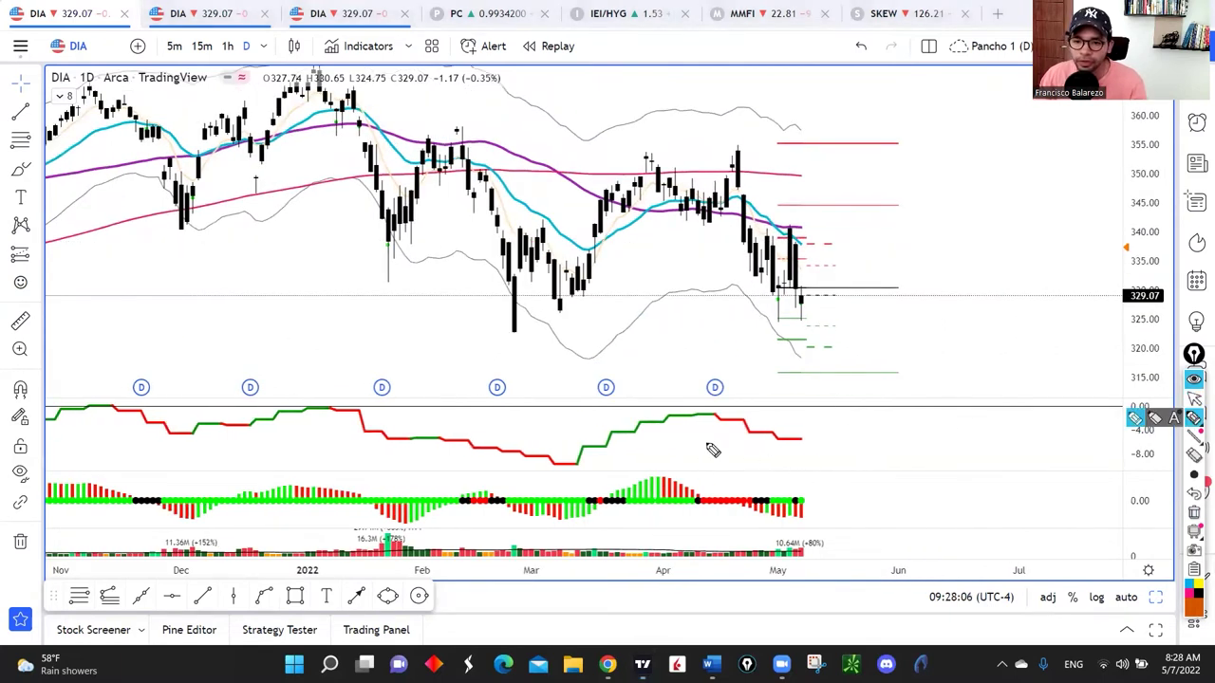
Step: Loop the latest indicator readings and arrow the histogram, underline the lows near 327, line candles near 340, then clear
mouse_move(838, 419)
mouse_down()
mouse_move(718, 438)
mouse_move(960, 449)
mouse_up()
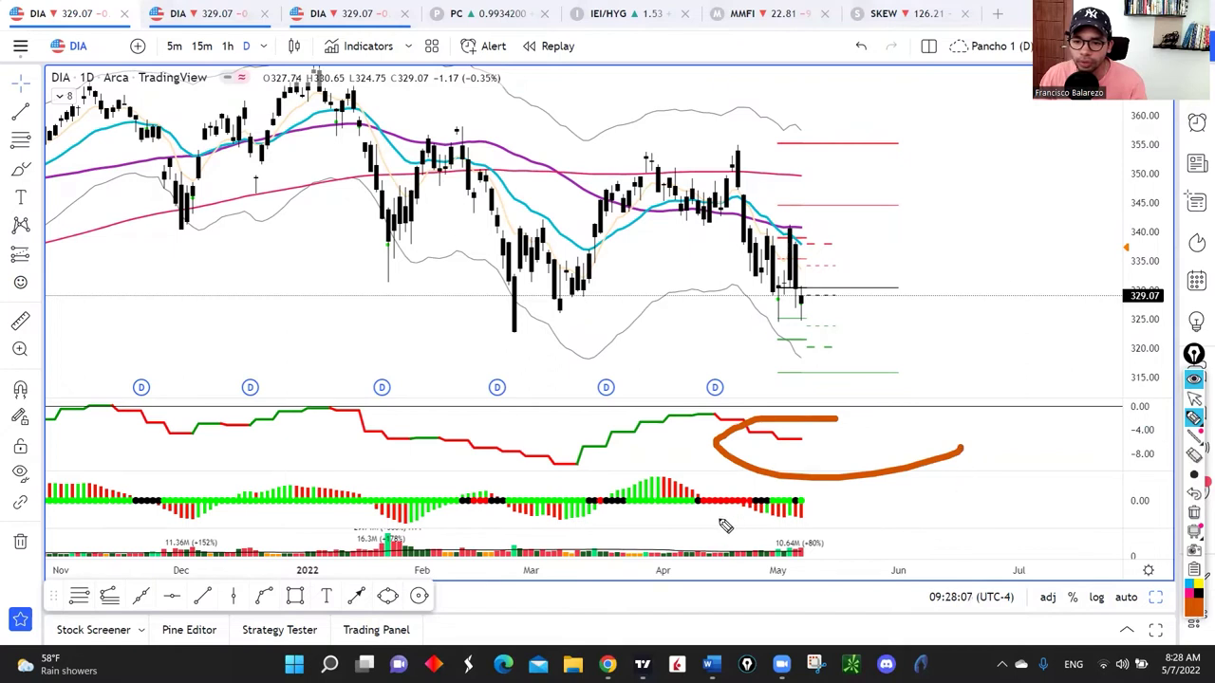
mouse_move(704, 517)
mouse_down()
mouse_move(799, 539)
mouse_move(784, 530)
mouse_move(767, 545)
mouse_up()
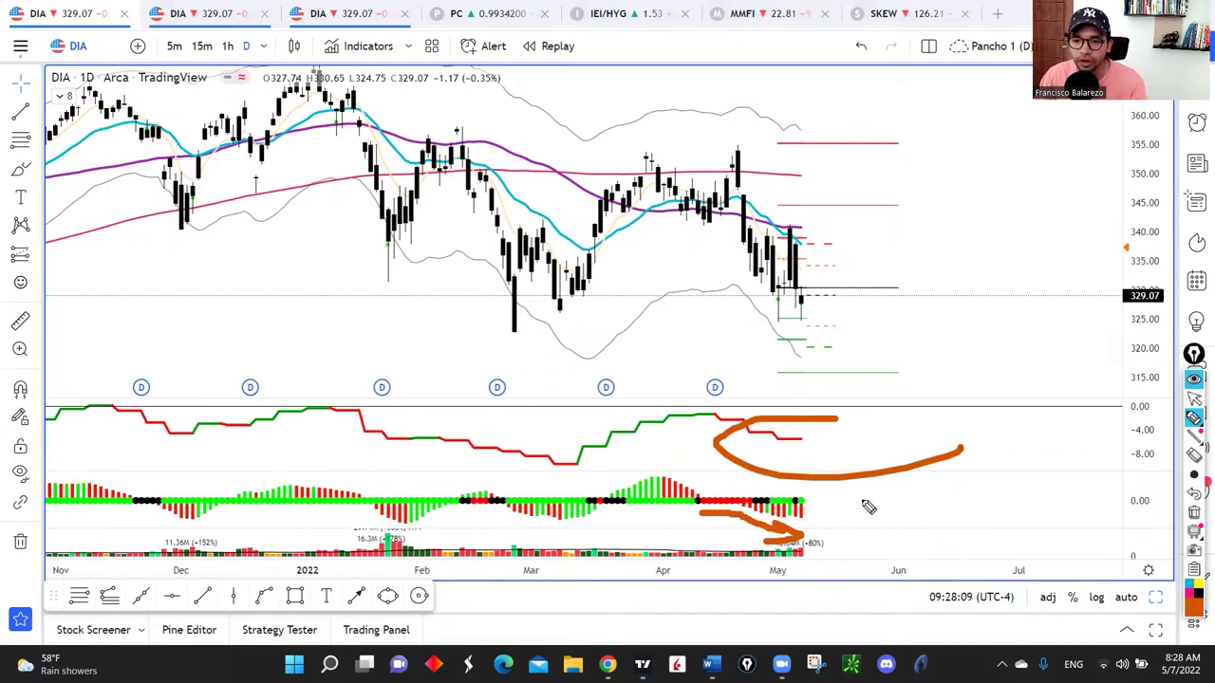
drag(750, 328, 804, 332)
drag(735, 220, 867, 233)
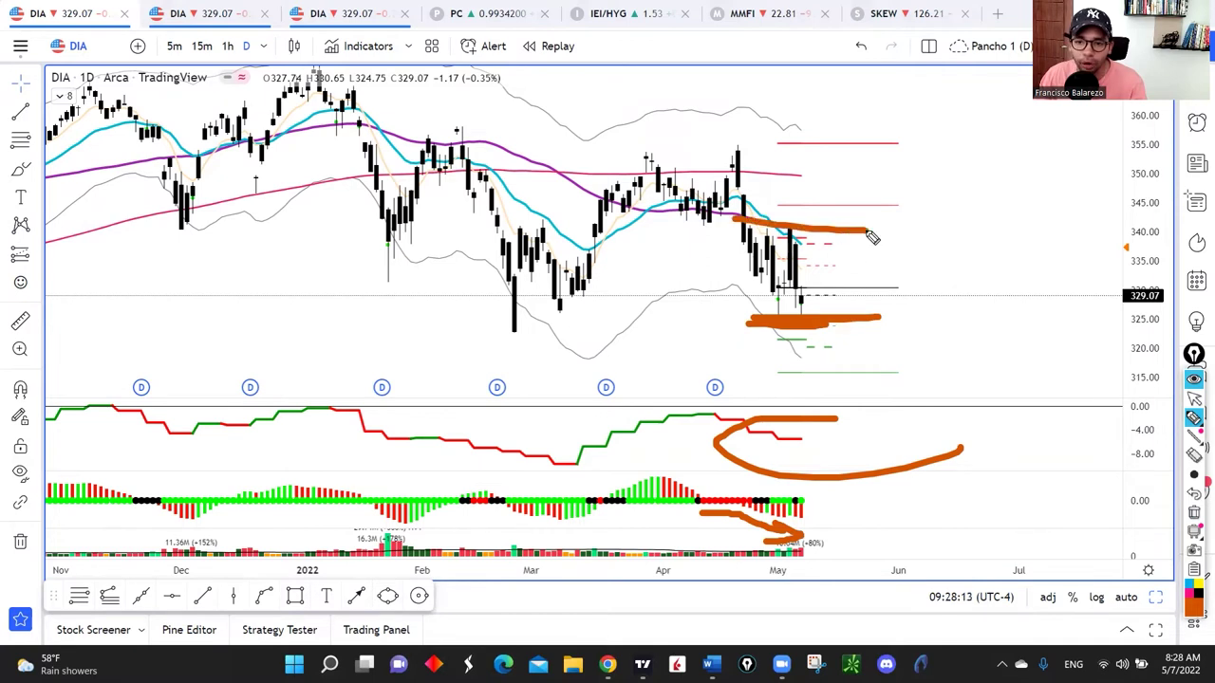
click(1194, 513)
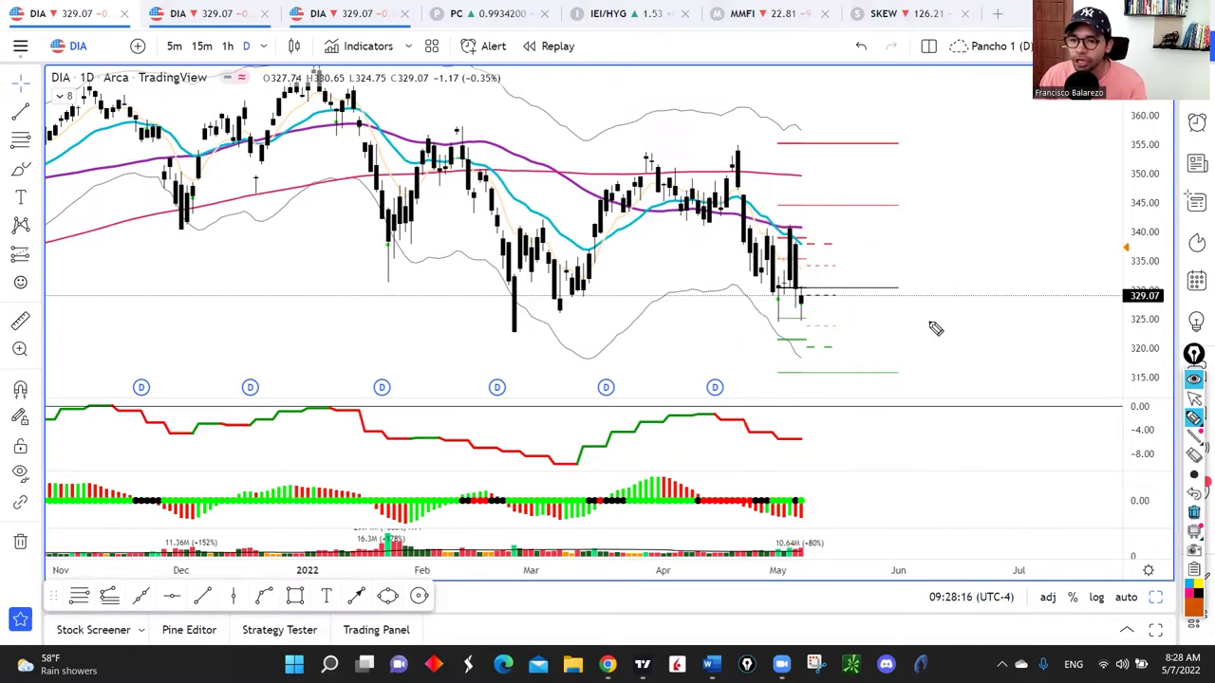
Step: Circle and line the 340 high, arrow down toward 315, clear the marks, and load IWM
mouse_move(791, 210)
mouse_down()
mouse_move(793, 239)
mouse_move(795, 210)
mouse_up()
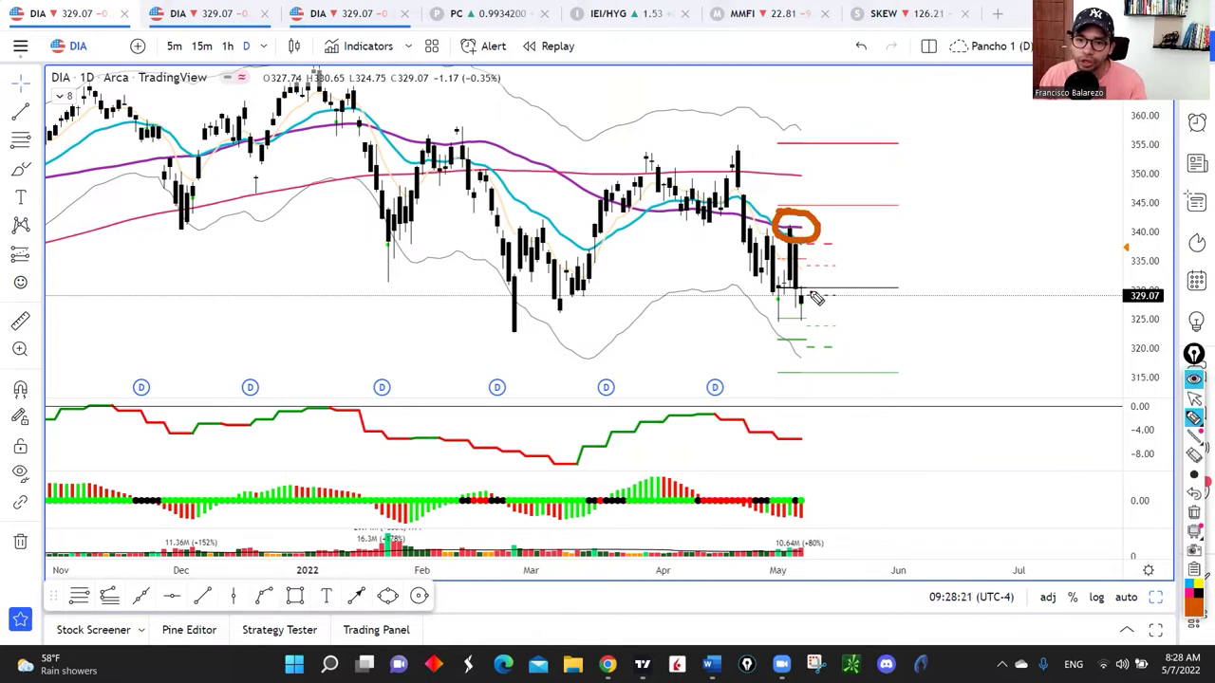
drag(712, 226, 913, 232)
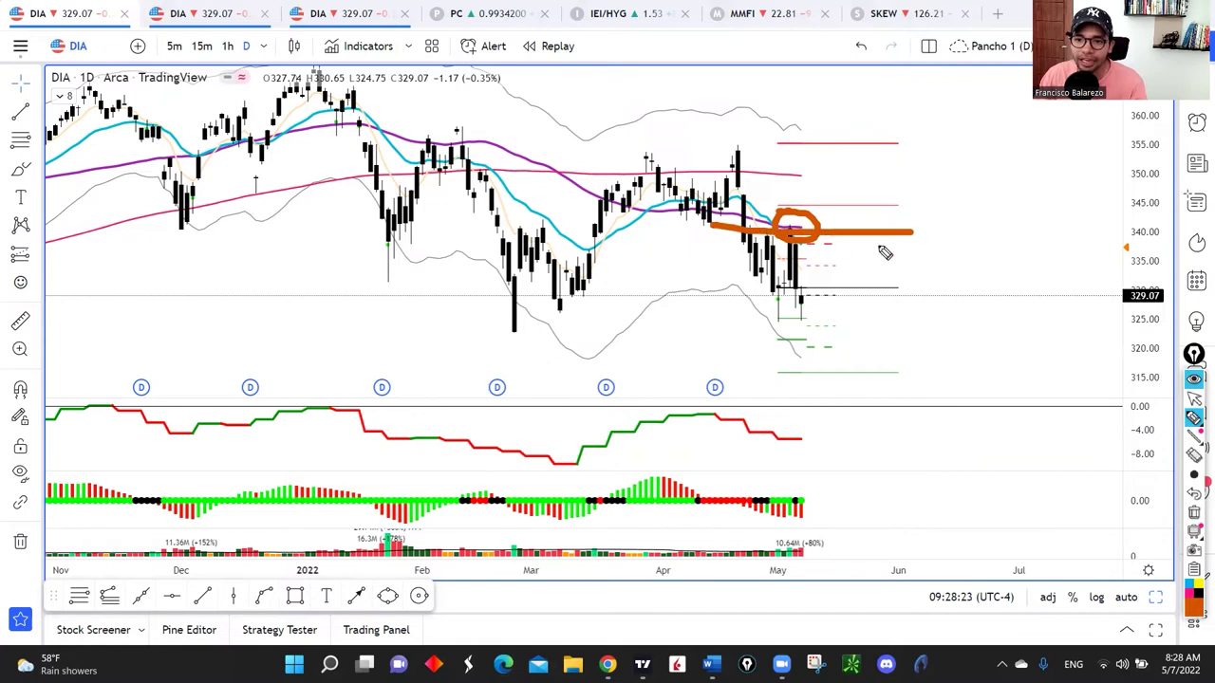
mouse_move(814, 248)
mouse_down()
mouse_move(911, 368)
mouse_move(927, 350)
mouse_up()
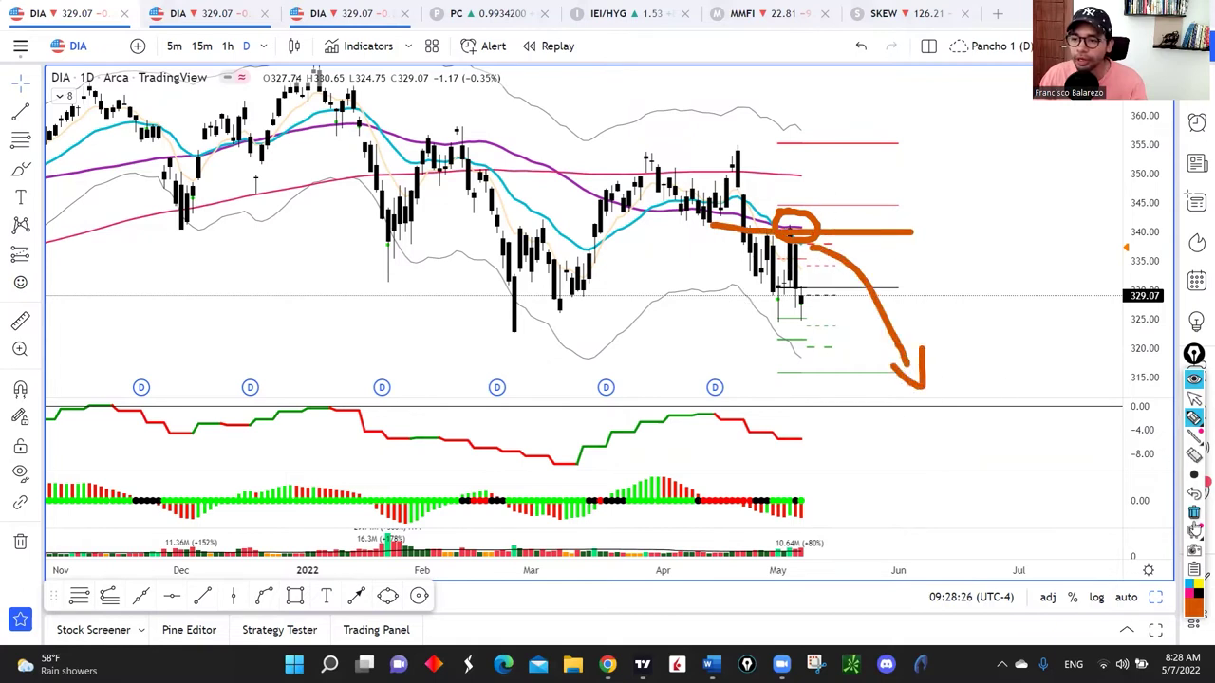
click(1194, 517)
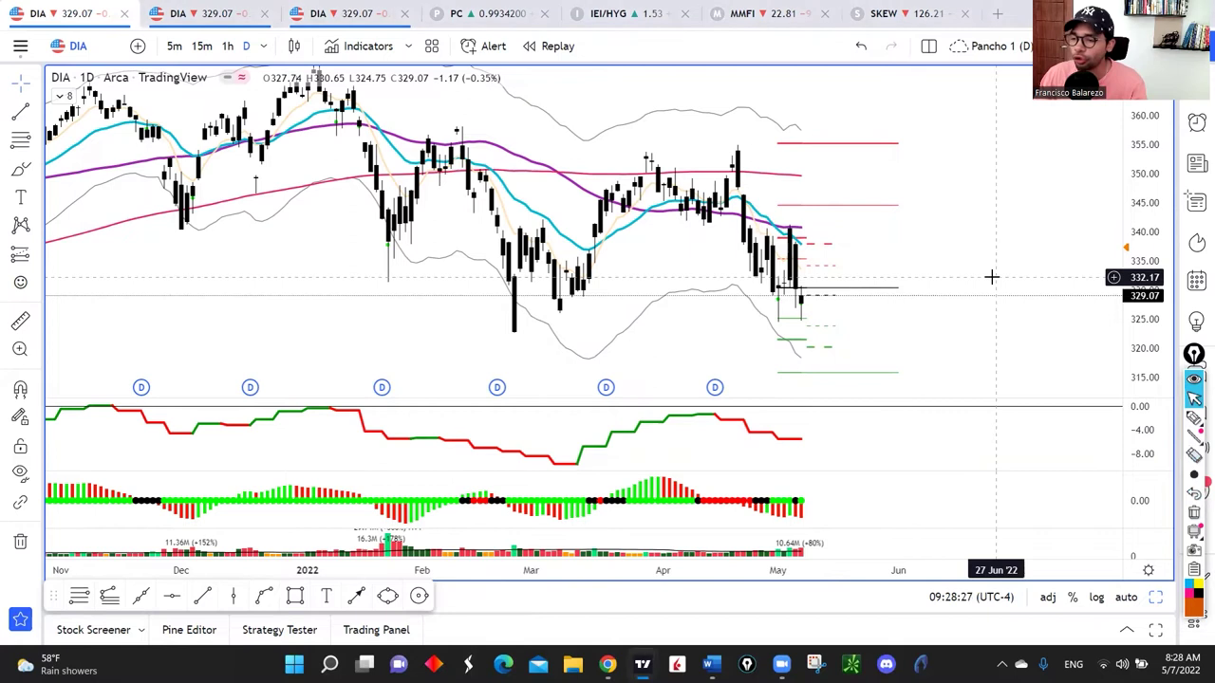
text(IWM)
key(Return)
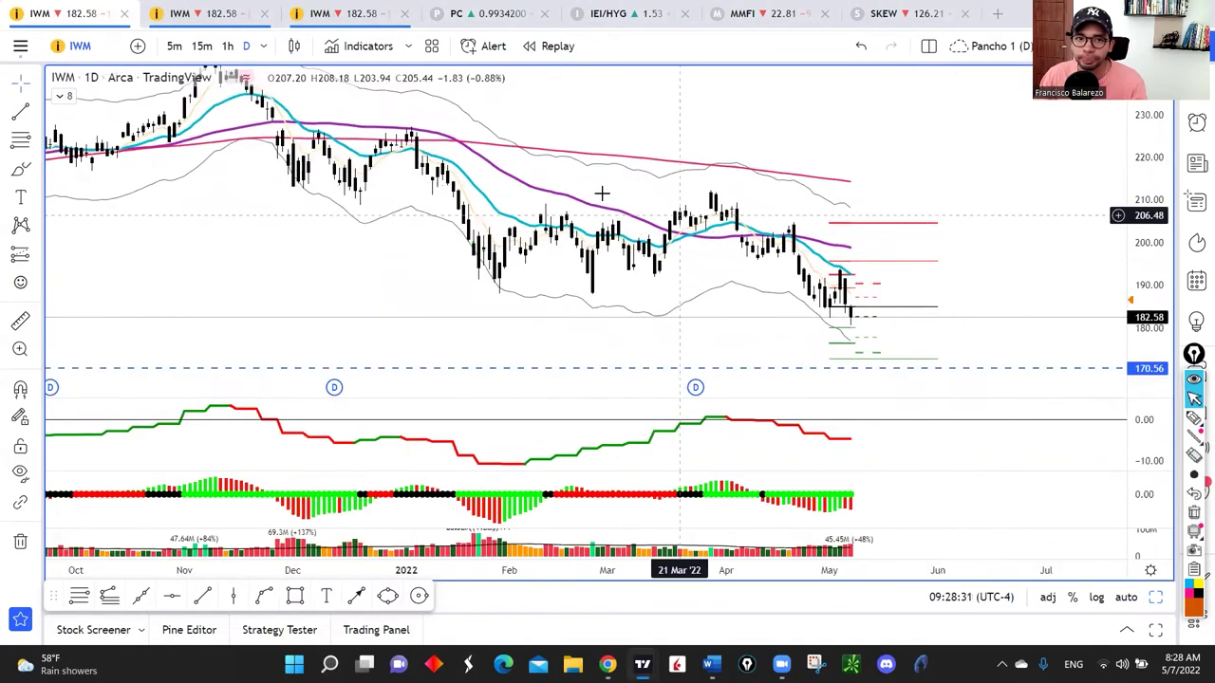
Step: On the long-history IWM chart, remove the existing dashed 209.05 line
click(352, 11)
right_click(737, 350)
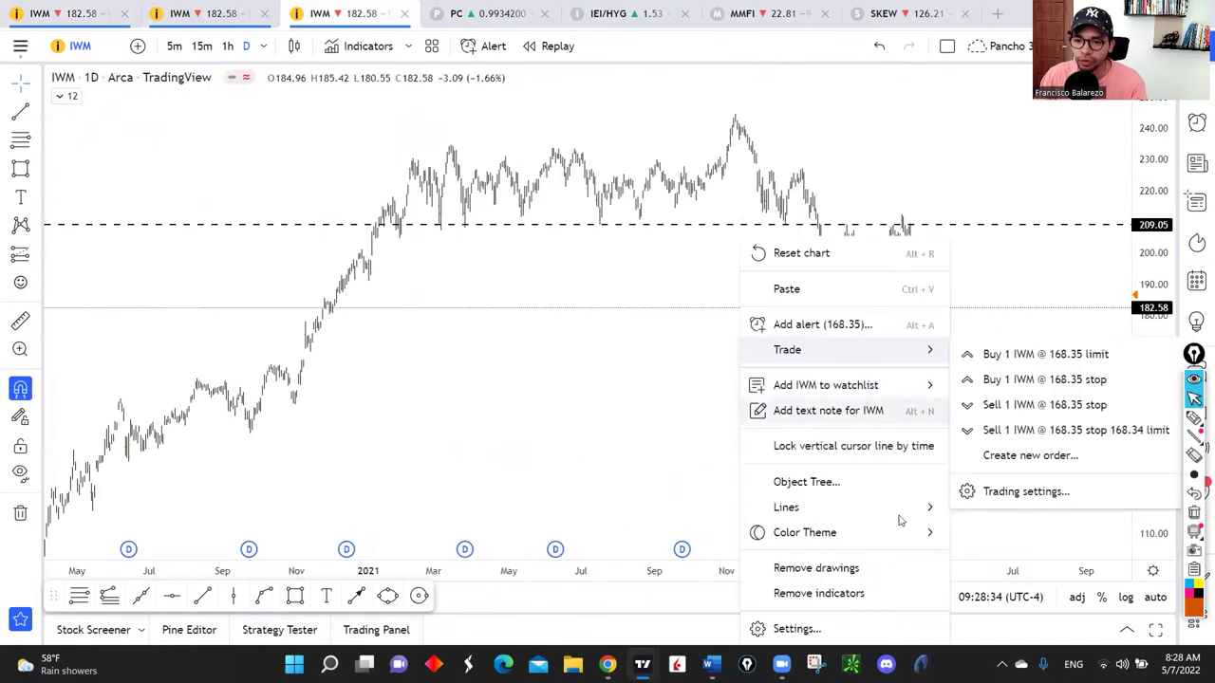
mouse_move(901, 533)
click(621, 314)
right_click(620, 315)
click(677, 567)
Step: Place a horizontal line at the 2020 peak
scroll(621, 274, down, 5)
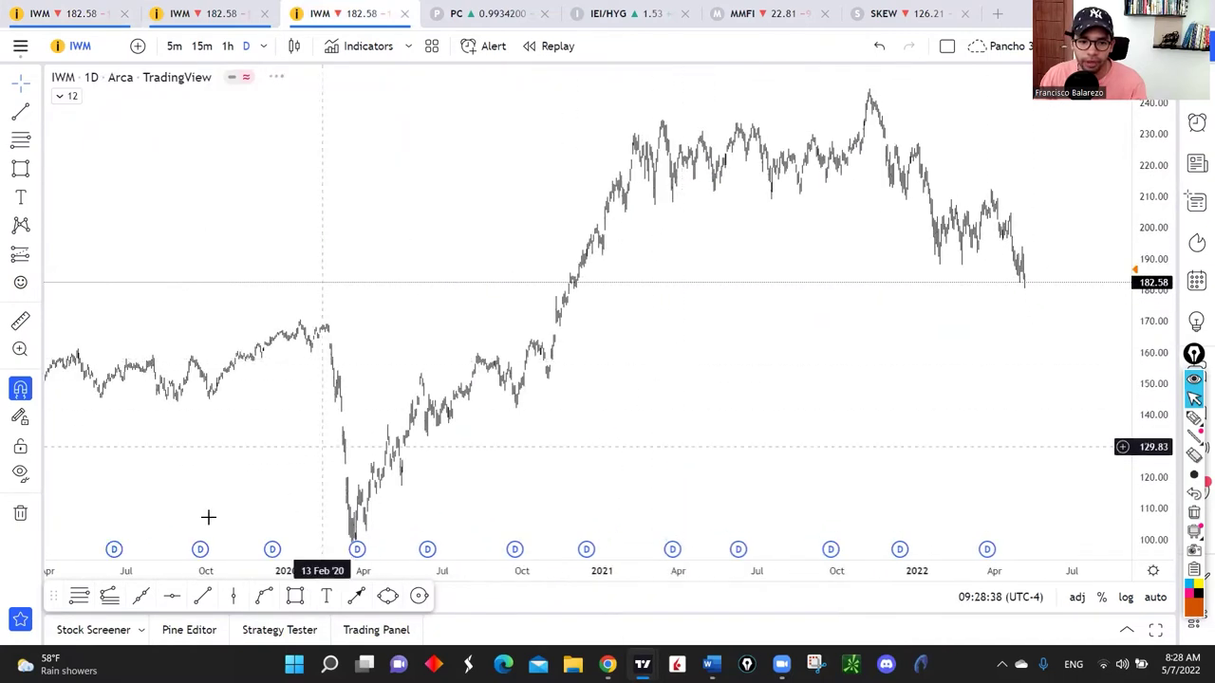
click(172, 595)
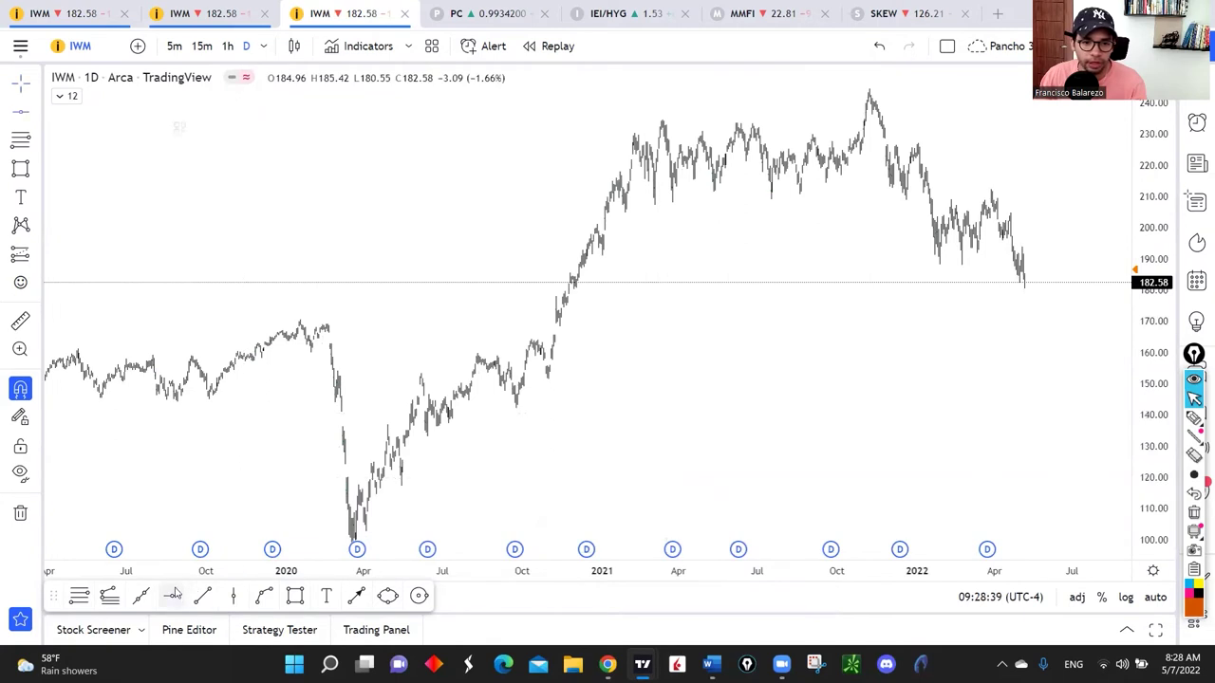
click(299, 280)
Step: Trace the 169.87 level in orange, loop the 2020 dip, and arrow the rally above it
drag(727, 339, 639, 371)
drag(736, 394, 711, 396)
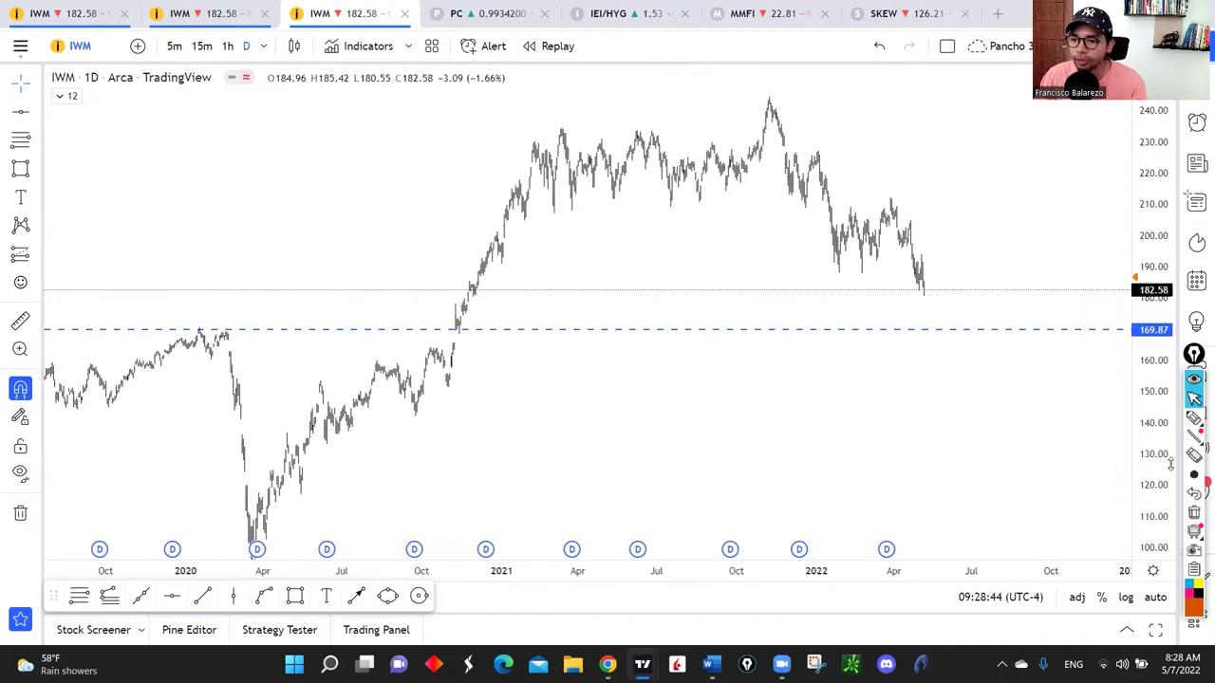
drag(186, 328, 527, 327)
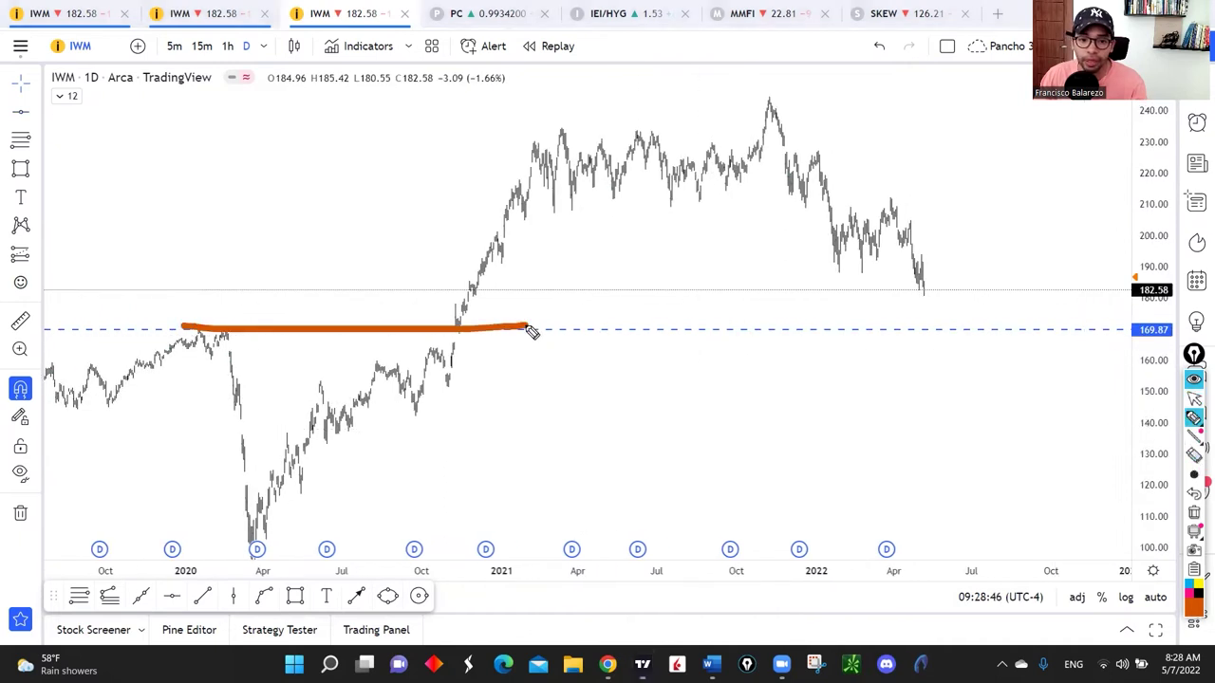
mouse_move(223, 340)
mouse_down()
mouse_move(200, 403)
mouse_move(506, 377)
mouse_up()
drag(455, 347, 232, 362)
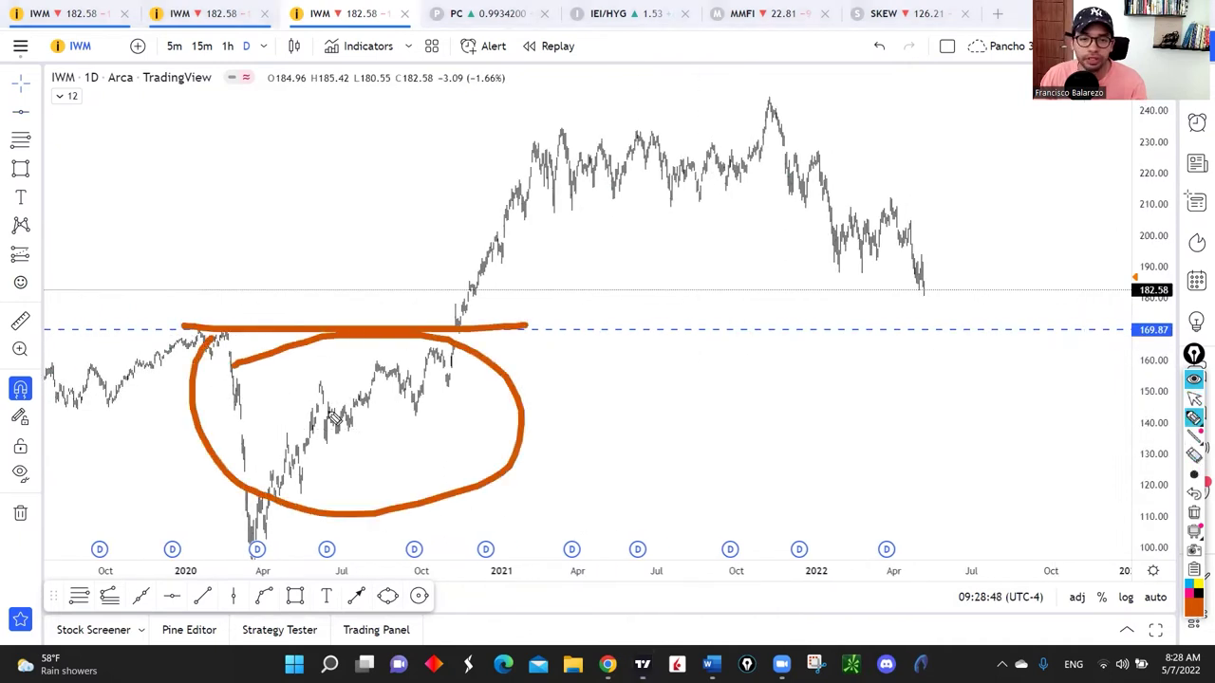
mouse_move(426, 294)
mouse_down()
mouse_move(510, 133)
mouse_move(550, 144)
mouse_up()
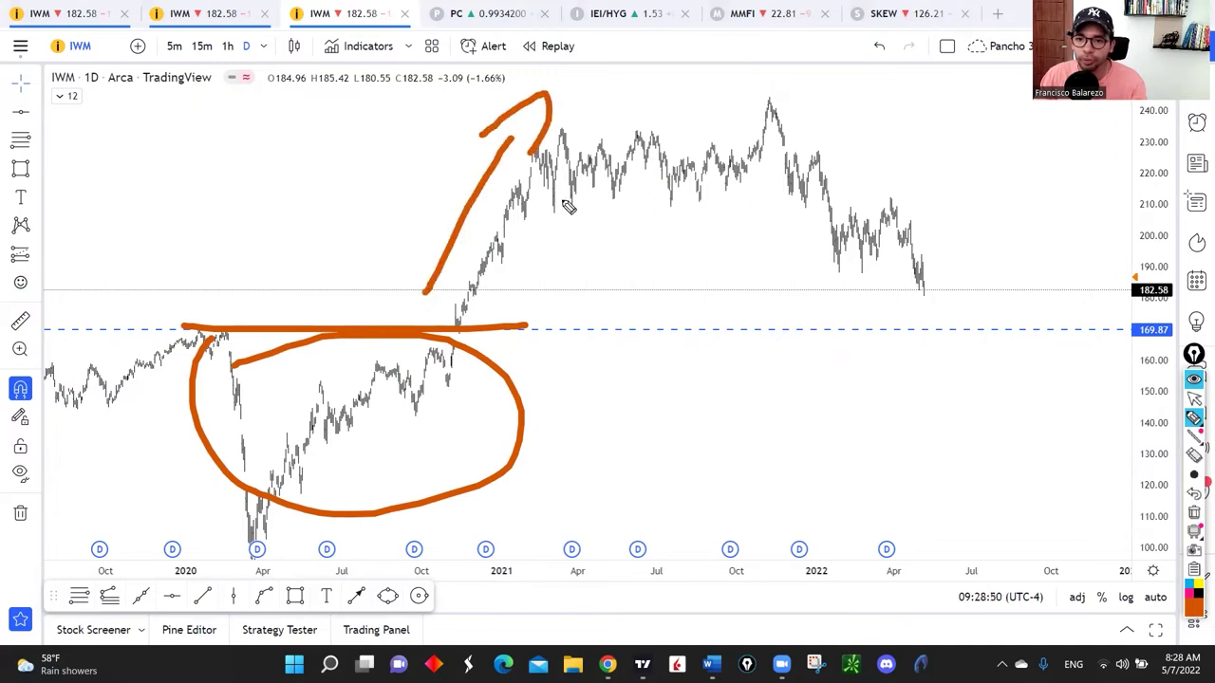
drag(930, 282, 968, 328)
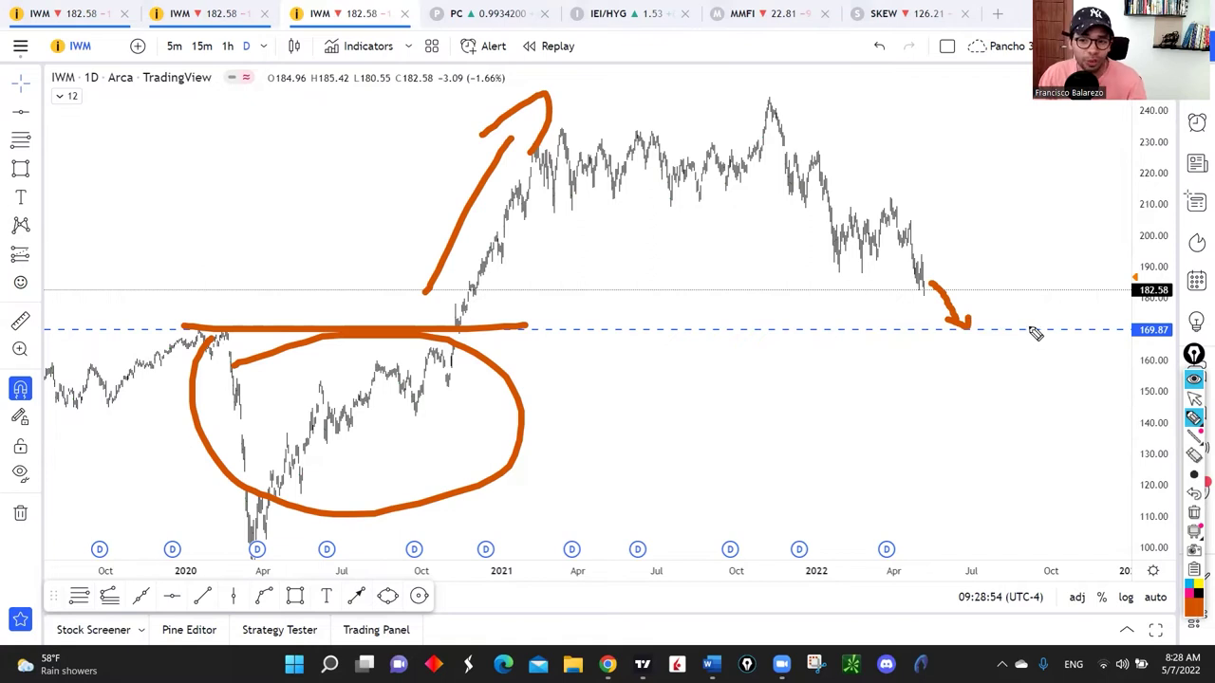
Step: Draw a falling channel and an arrow down to 169.87, then clear the drawings
drag(799, 228, 897, 194)
drag(820, 277, 965, 232)
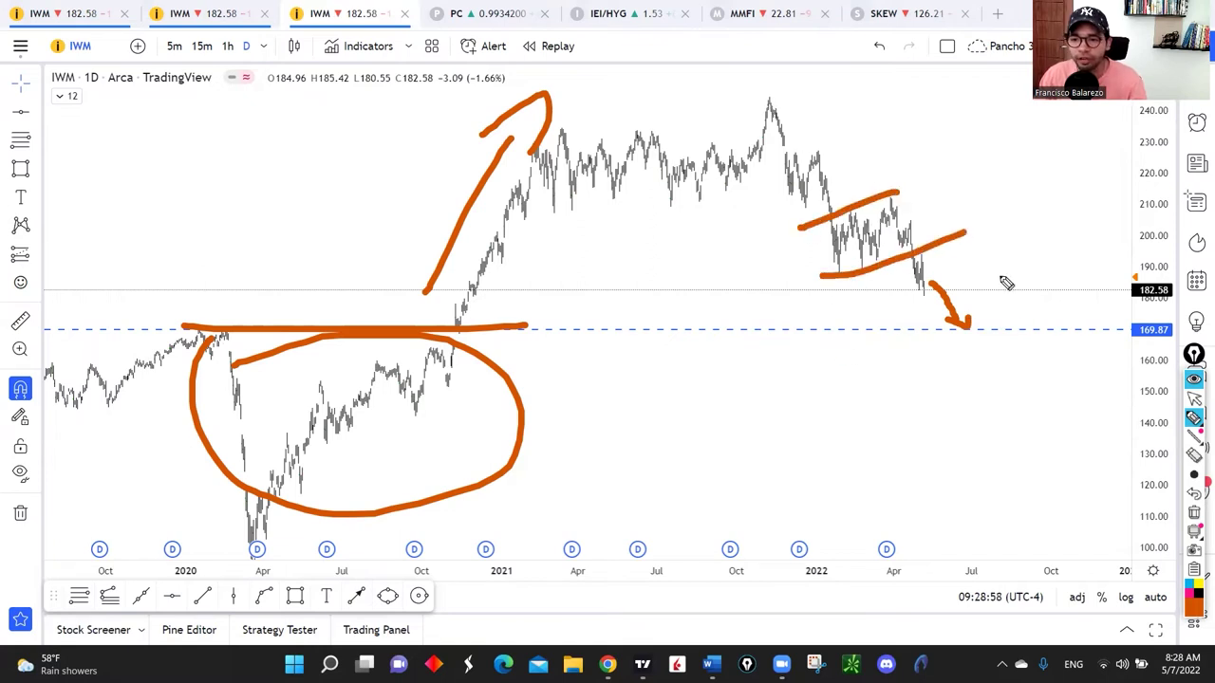
mouse_move(933, 290)
mouse_down()
mouse_move(940, 262)
mouse_move(1008, 330)
mouse_up()
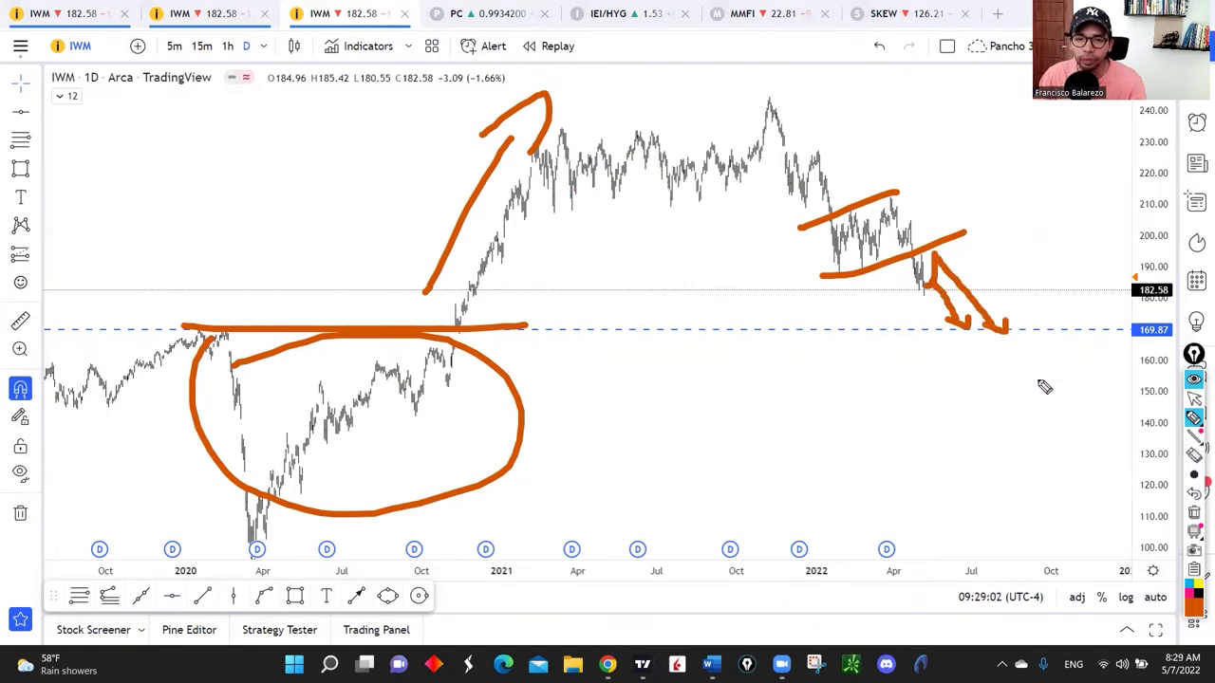
click(1196, 532)
drag(930, 290, 952, 334)
Step: Remove the stray stroke, open the second IWM chart, and zoom to show the 170.56 level
click(1193, 513)
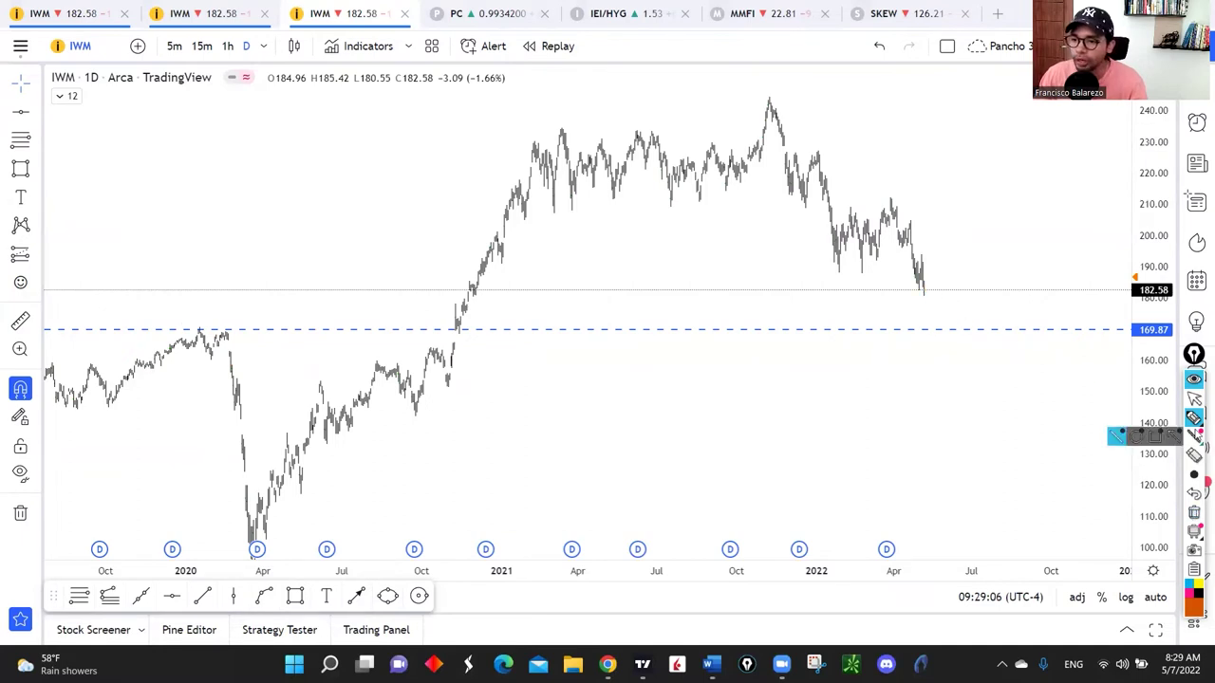
click(1194, 399)
click(226, 8)
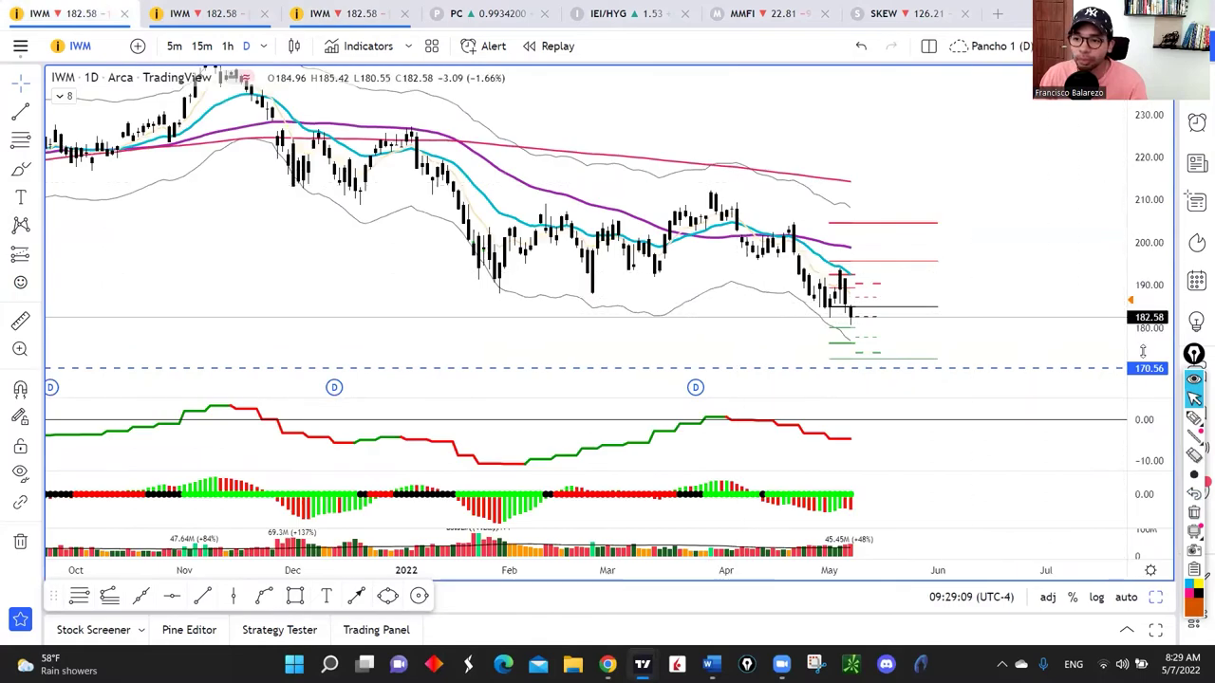
drag(1143, 351, 1143, 313)
drag(946, 279, 988, 279)
drag(999, 238, 911, 275)
Step: Circle the latest indicator line, histogram and volume bars, trace the recent price drop, then clear
mouse_move(835, 419)
mouse_down()
mouse_move(781, 434)
mouse_move(855, 441)
mouse_up()
mouse_move(830, 489)
mouse_down()
mouse_move(852, 505)
mouse_move(845, 497)
mouse_up()
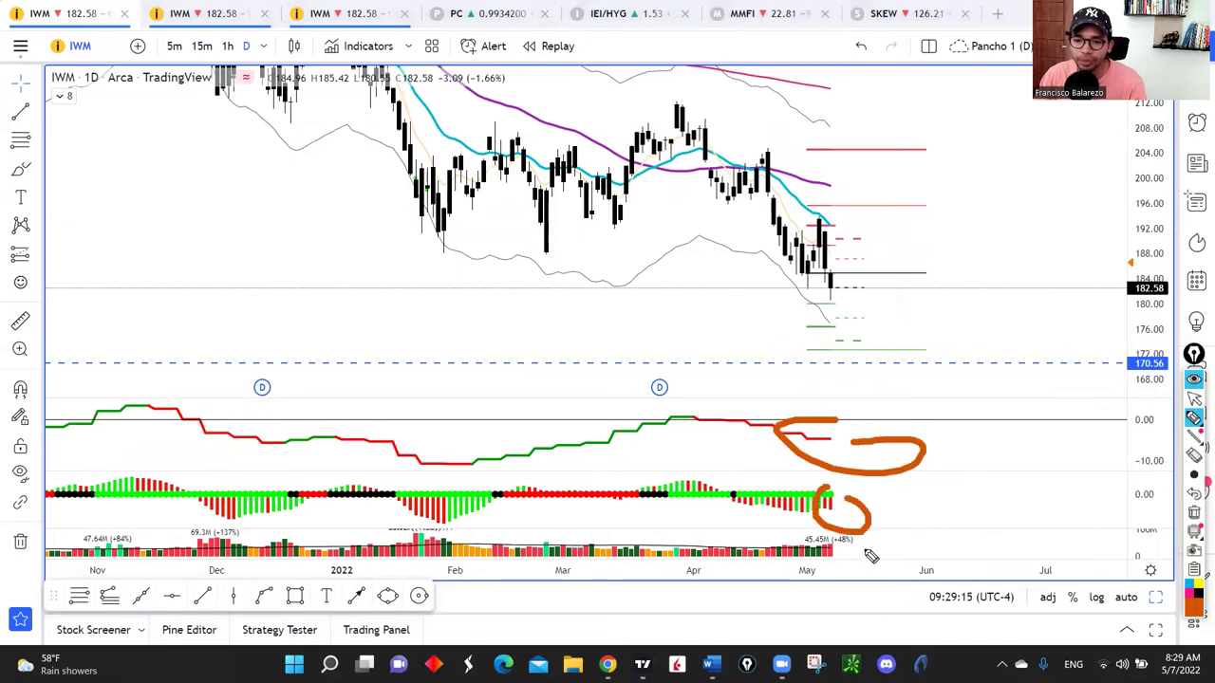
drag(826, 540, 852, 552)
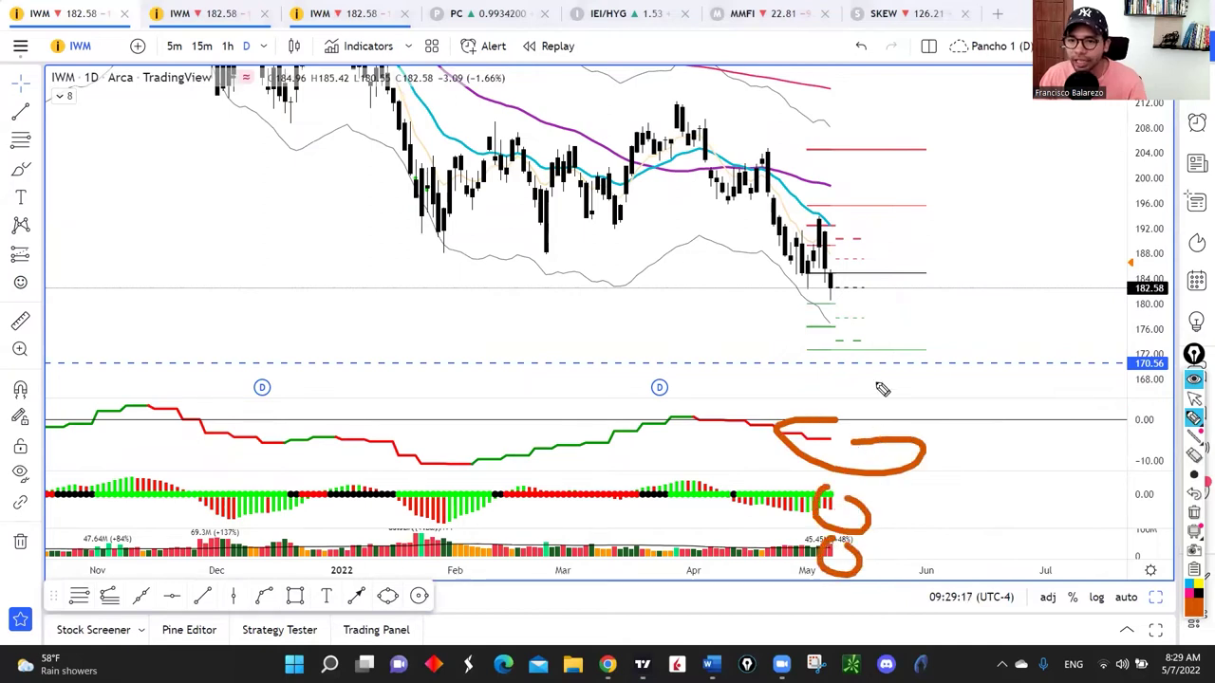
drag(802, 202, 851, 243)
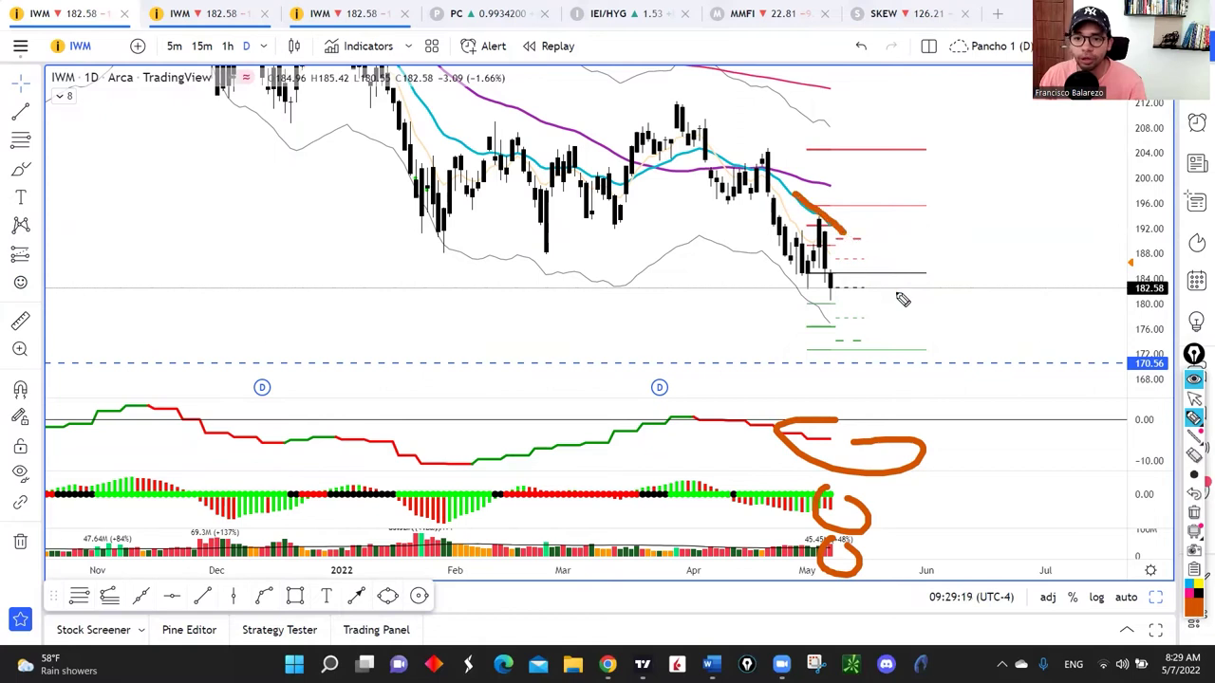
click(1194, 513)
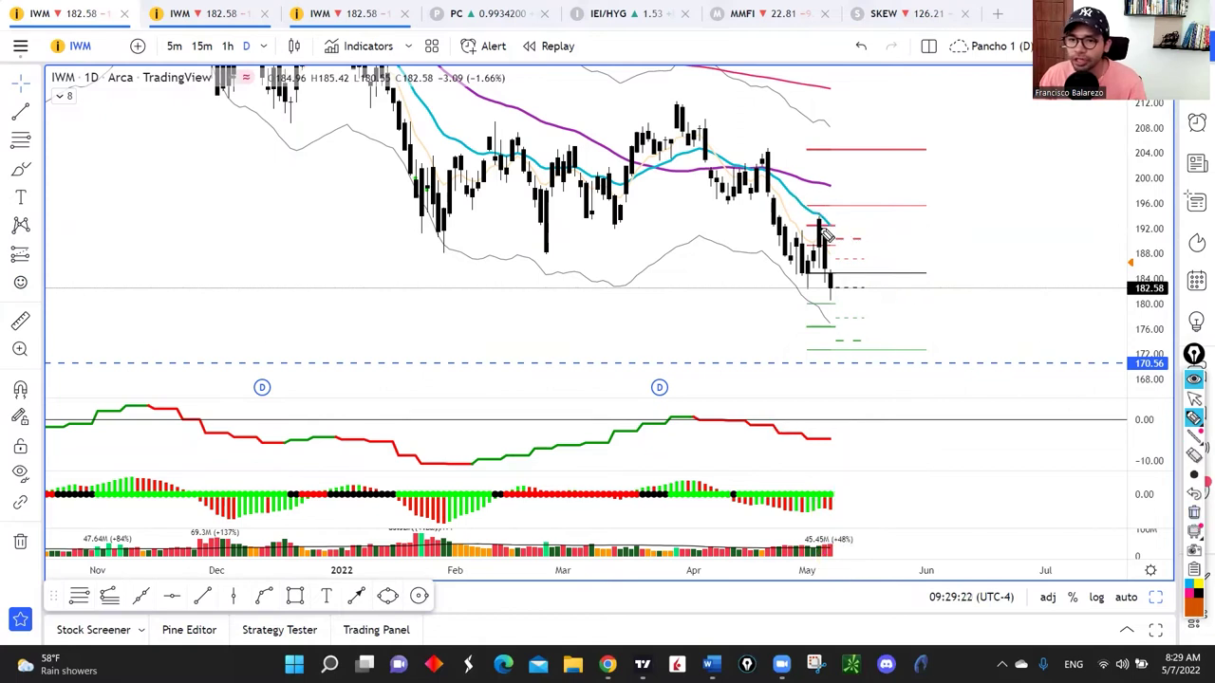
Step: Trace the latest rebound and a downward arrow from the recent high, clear them, and return to the cursor
drag(811, 279, 822, 228)
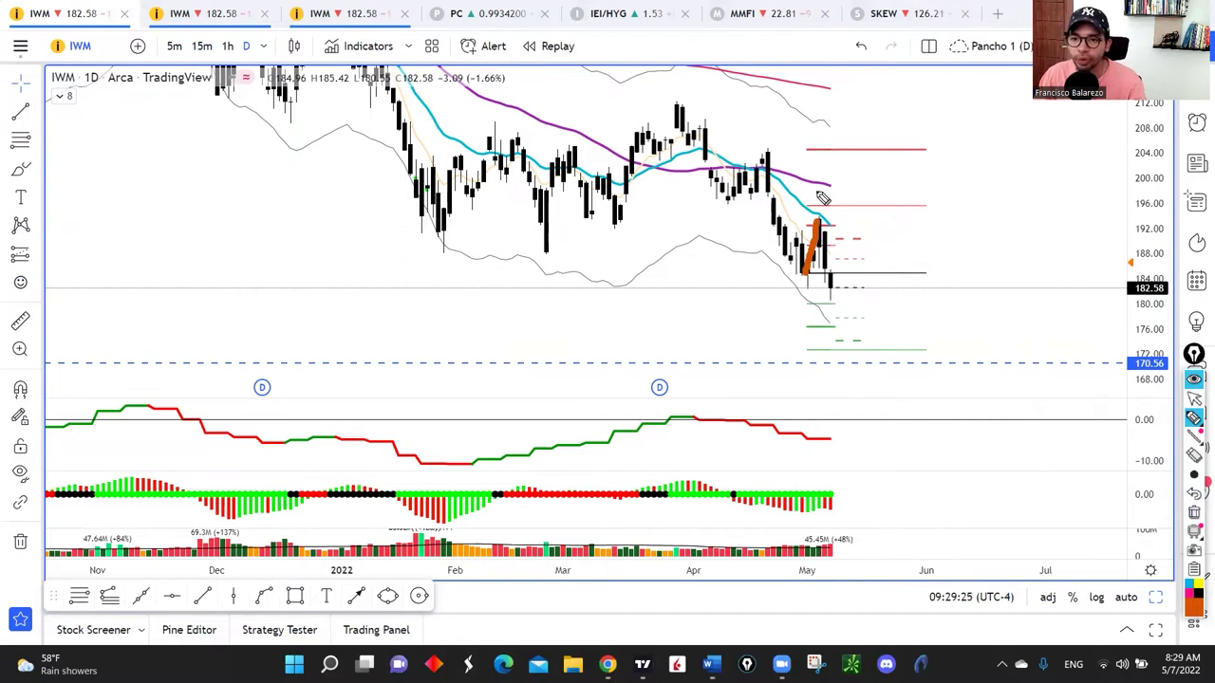
mouse_move(805, 200)
mouse_down()
mouse_move(835, 223)
mouse_move(864, 313)
mouse_move(877, 292)
mouse_up()
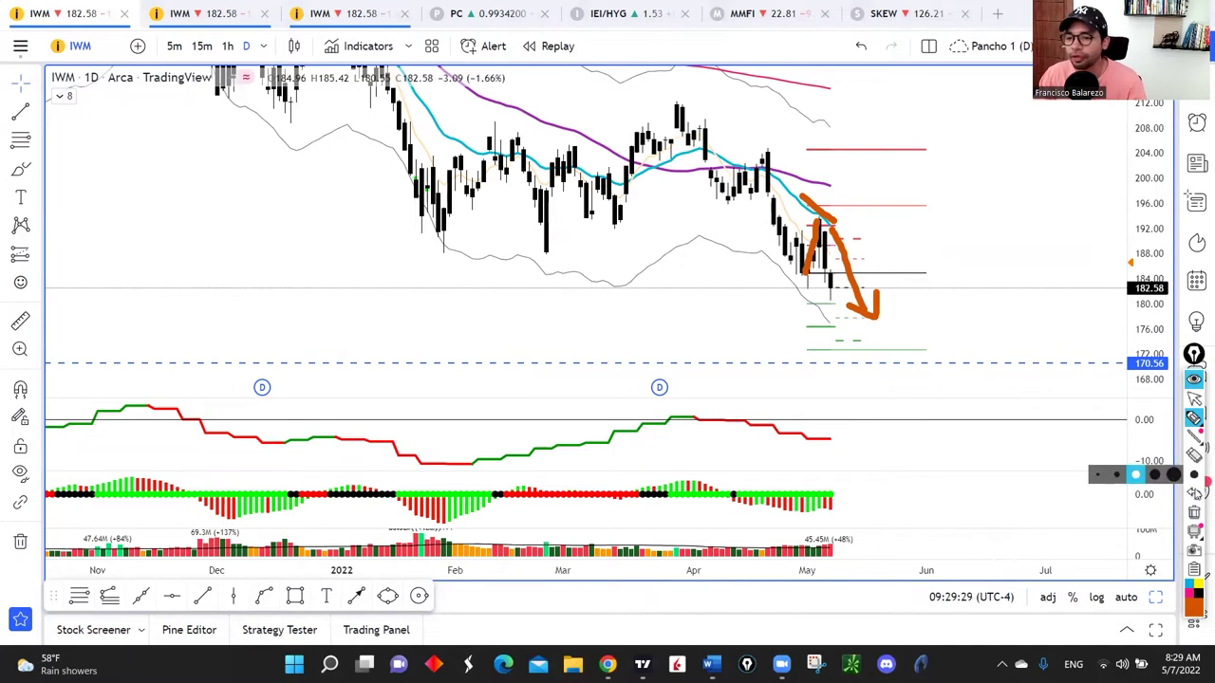
click(1194, 513)
click(1194, 400)
drag(982, 241, 986, 244)
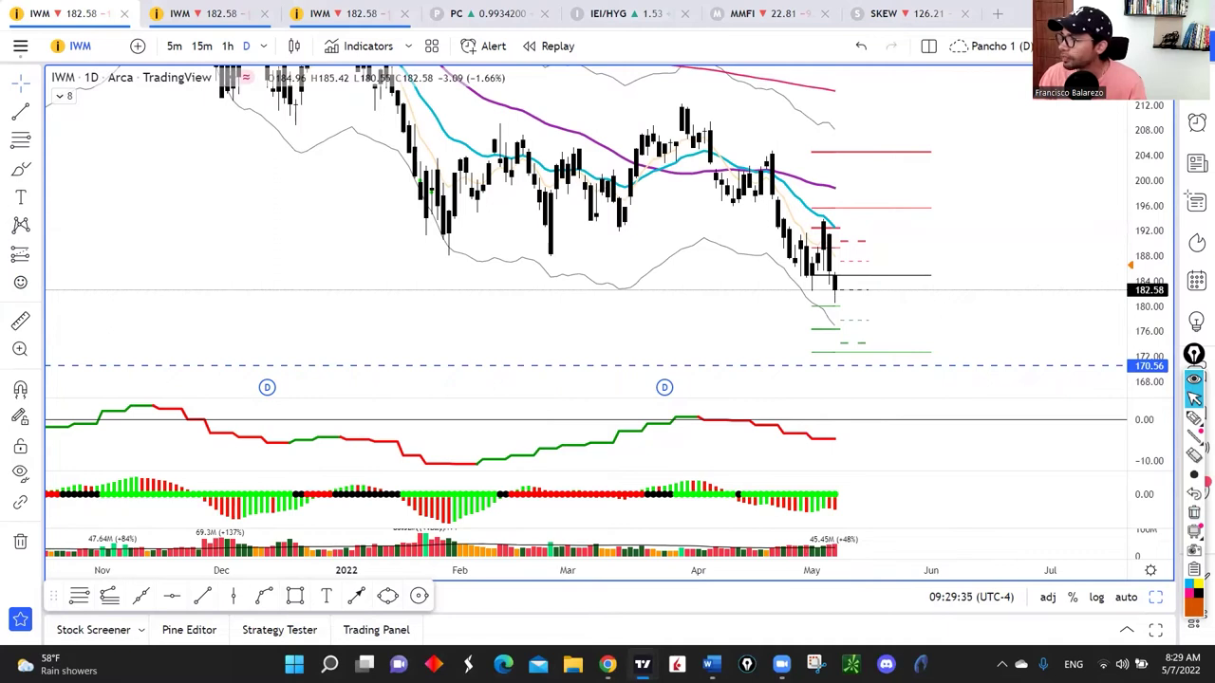
Step: Switch to the USO chart and zoom in to frame the recent bars
key(space)
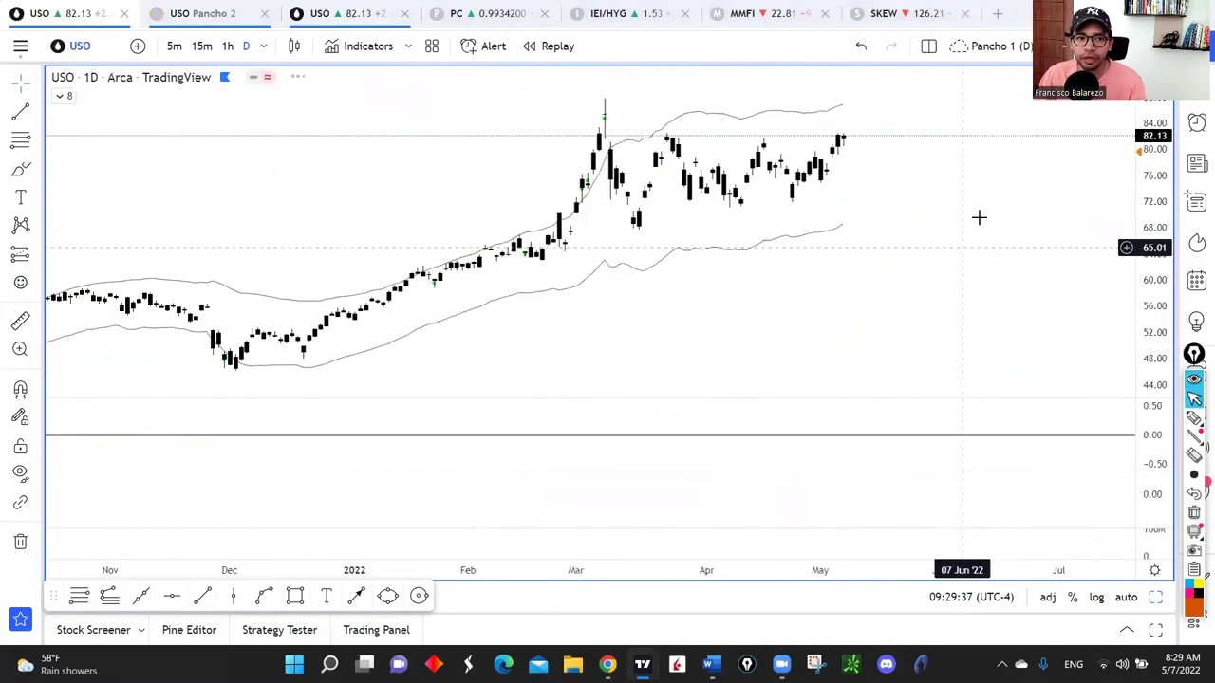
scroll(872, 264, up, 2)
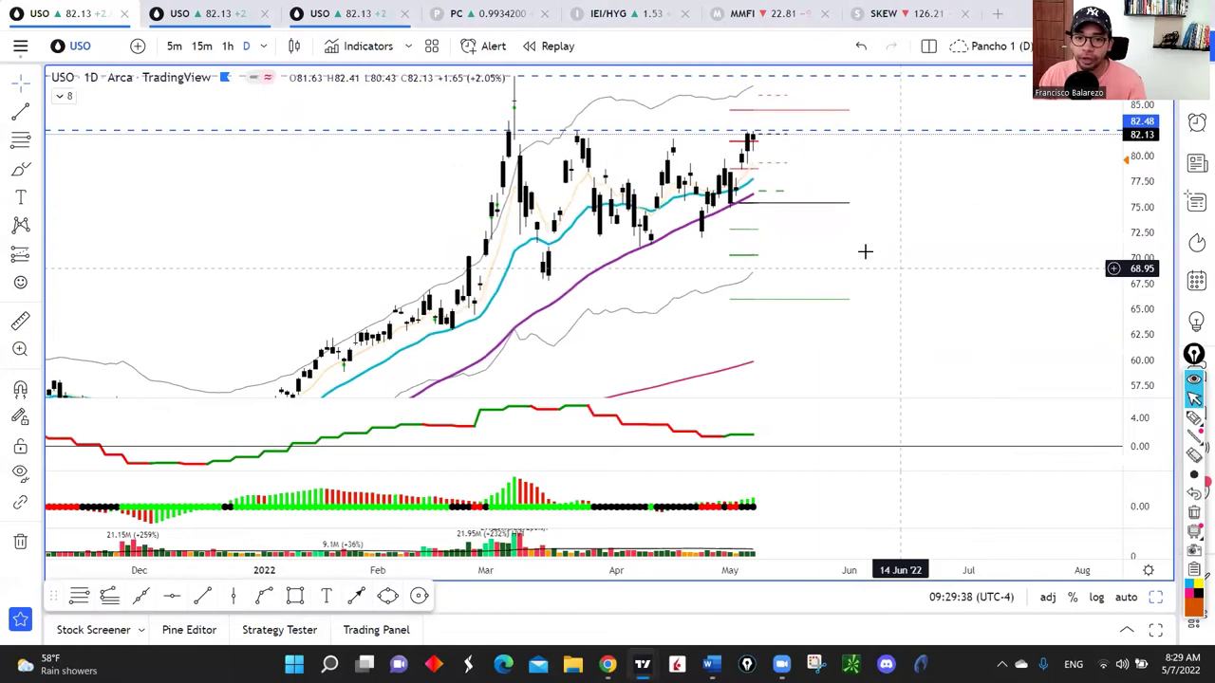
scroll(883, 266, up, 2)
drag(895, 275, 885, 297)
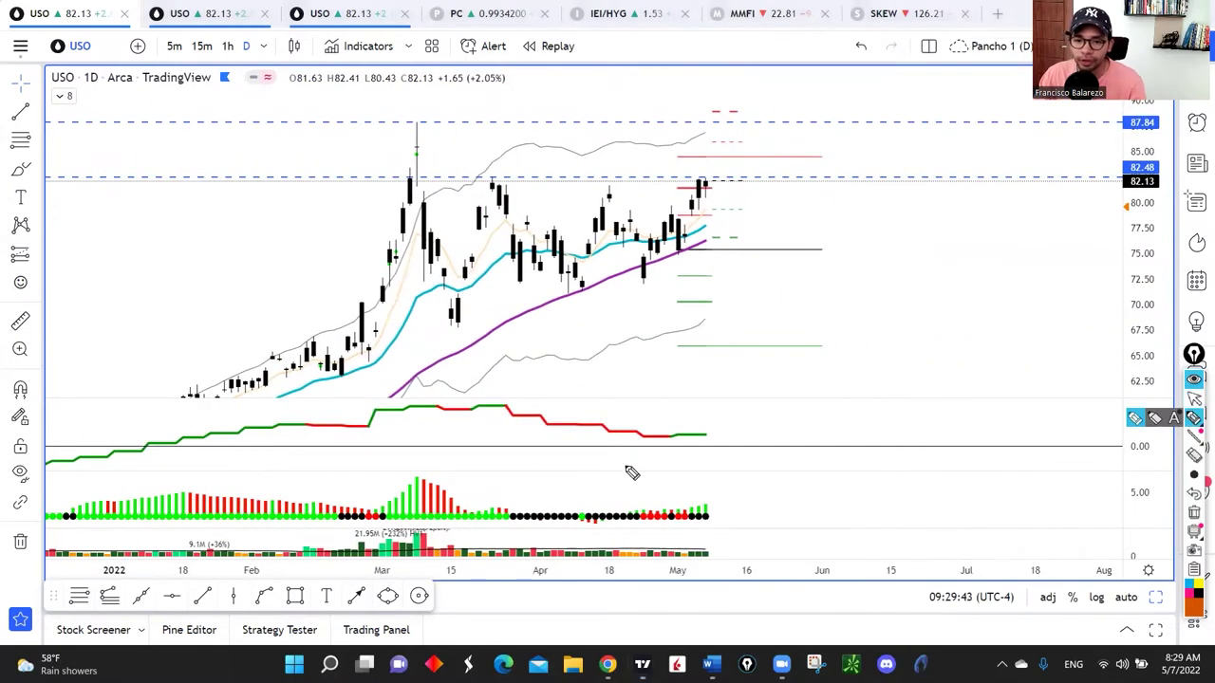
Step: Circle the indicator end and April–May histogram bars, check the zero level, highlight the purple average, then clear
mouse_move(717, 415)
mouse_down()
mouse_move(657, 424)
mouse_move(720, 444)
mouse_up()
mouse_move(1127, 429)
mouse_down()
mouse_move(1150, 417)
mouse_move(1159, 385)
mouse_up()
mouse_move(699, 485)
mouse_down()
mouse_move(542, 487)
mouse_move(789, 513)
mouse_up()
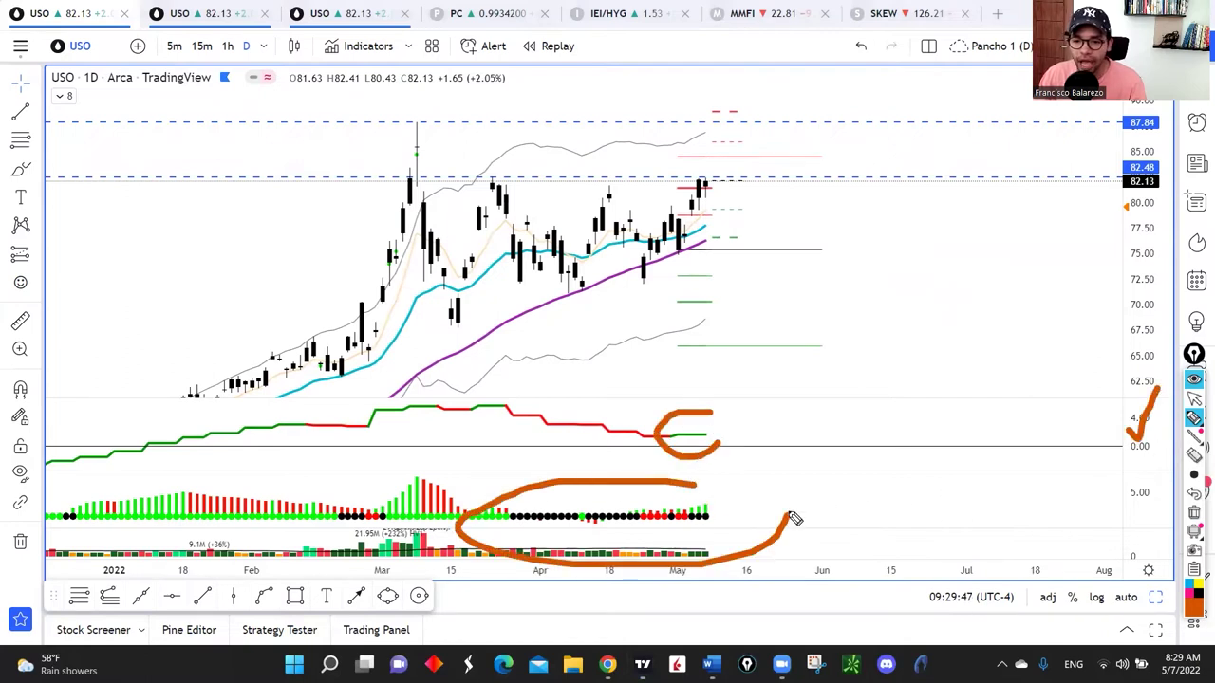
mouse_move(664, 547)
mouse_down()
mouse_move(767, 488)
mouse_move(802, 512)
mouse_up()
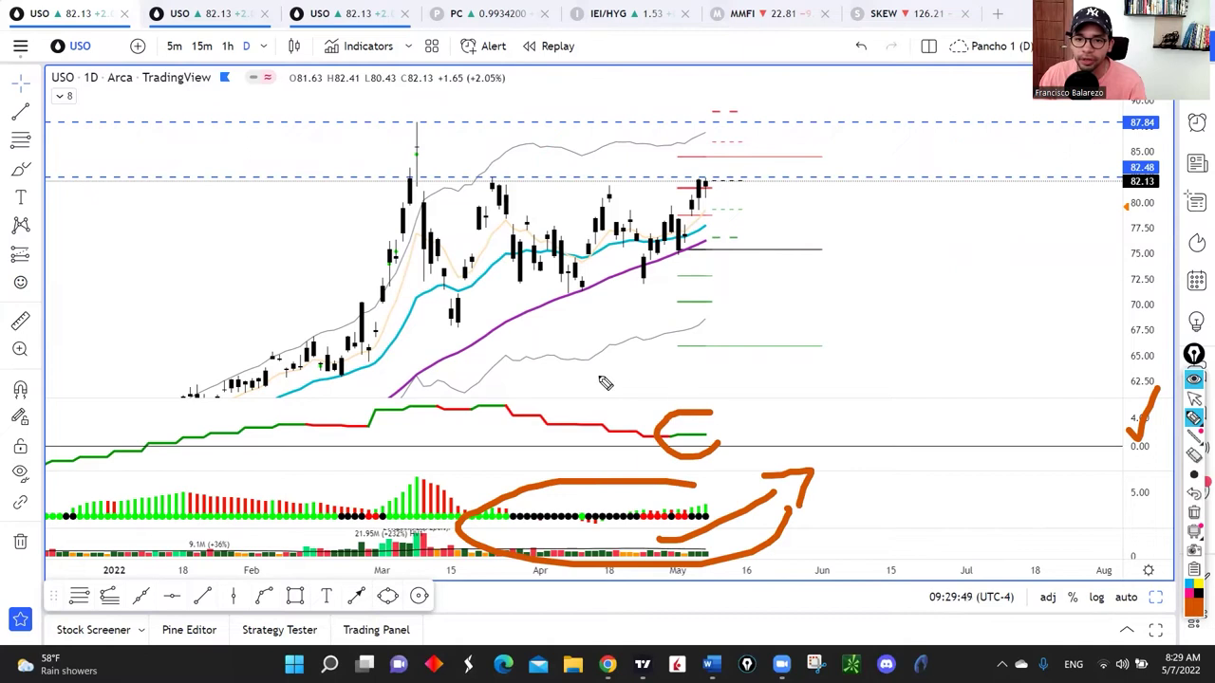
mouse_move(574, 302)
mouse_down()
mouse_move(726, 246)
mouse_move(574, 300)
mouse_up()
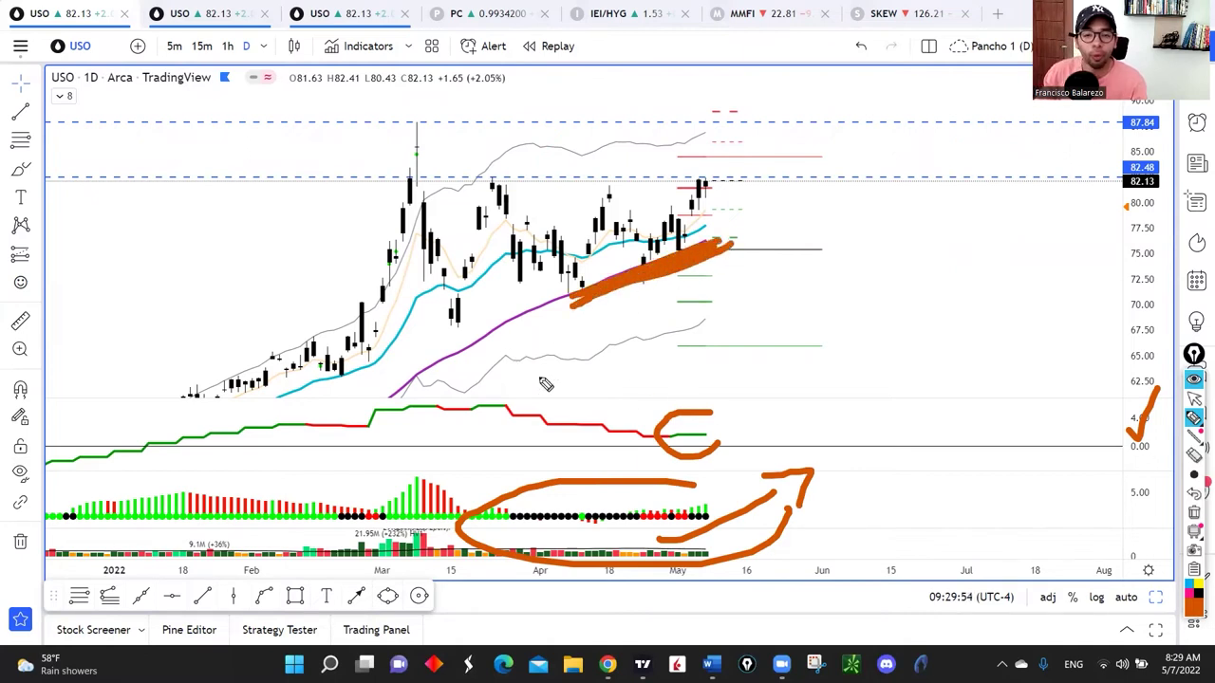
click(1194, 512)
Step: Mark resistance near 82, the 82.48 and 82.13 prices, and the 87.84 March peak, then clear
mouse_move(432, 178)
mouse_down()
mouse_move(553, 193)
mouse_move(525, 189)
mouse_move(713, 178)
mouse_up()
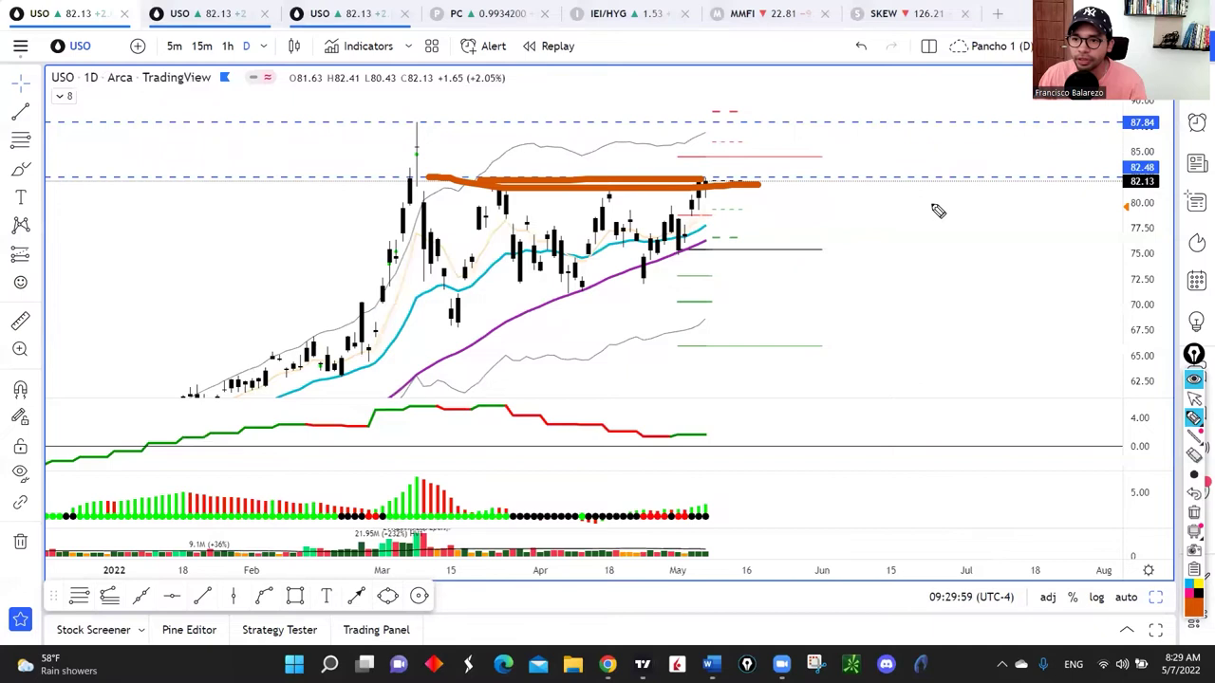
mouse_move(1153, 162)
mouse_down()
mouse_move(1118, 176)
mouse_move(1147, 184)
mouse_up()
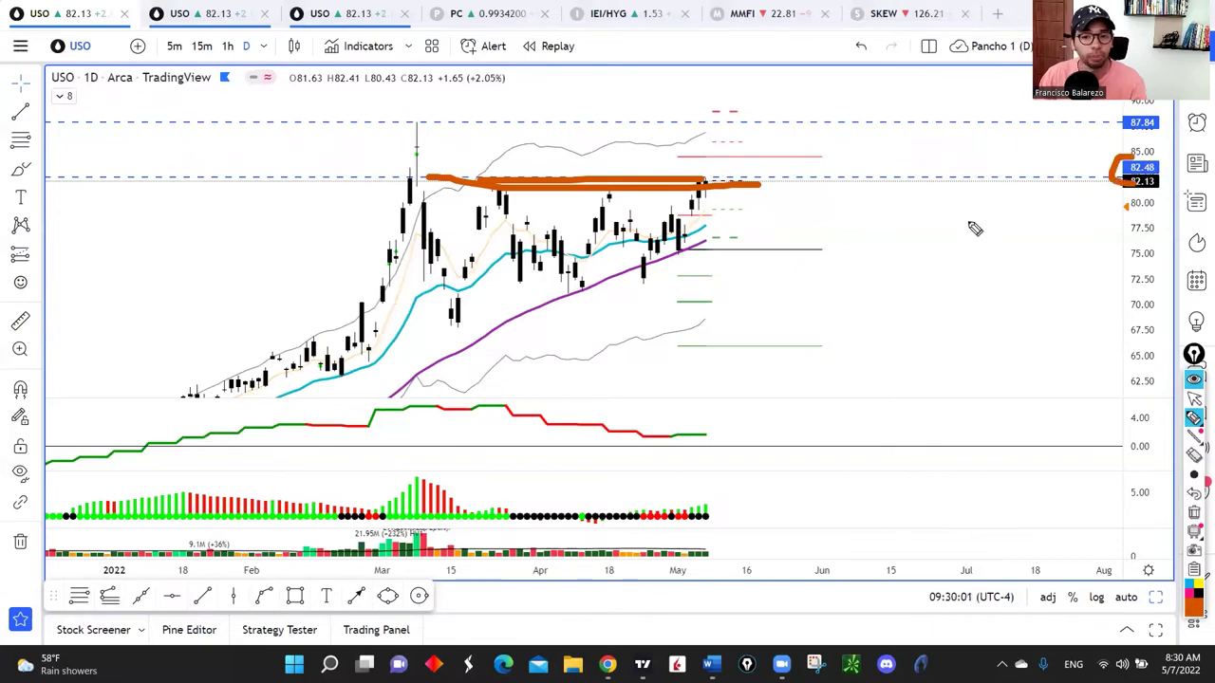
drag(403, 119, 401, 139)
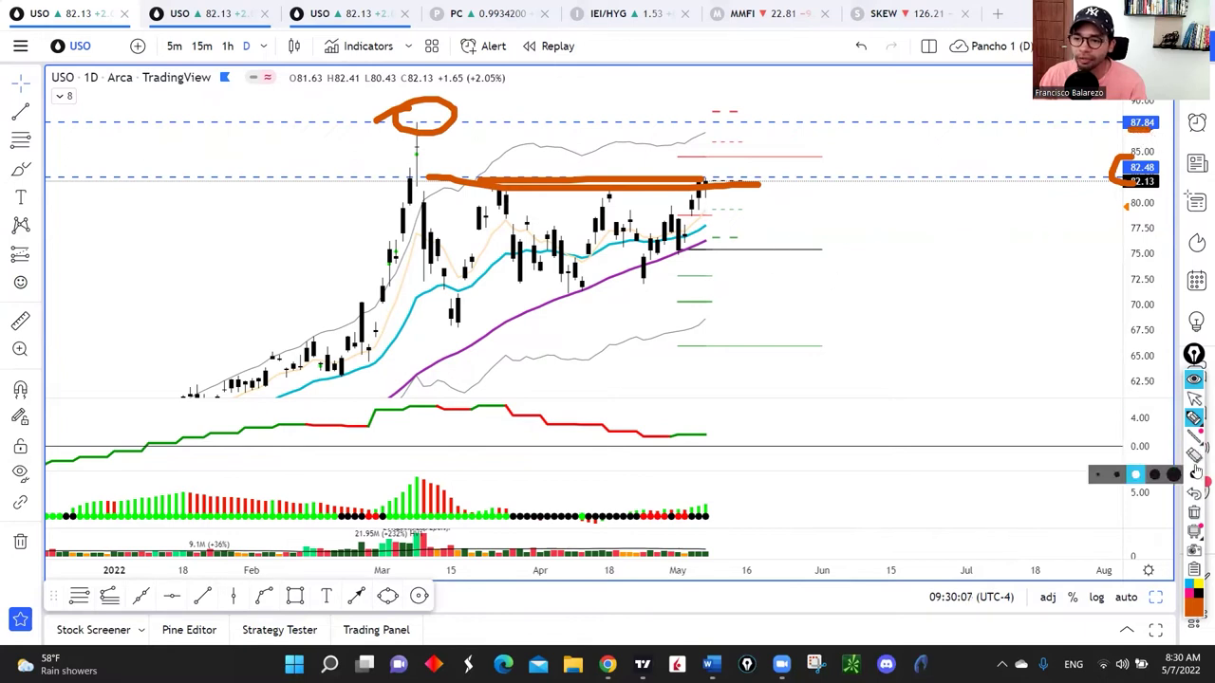
click(1194, 512)
Step: Underline the rising swing lows, line resistance near 82.5, add a breakout arrow, then clear and stop drawing
mouse_move(455, 323)
mouse_down()
mouse_move(536, 313)
mouse_move(691, 254)
mouse_up()
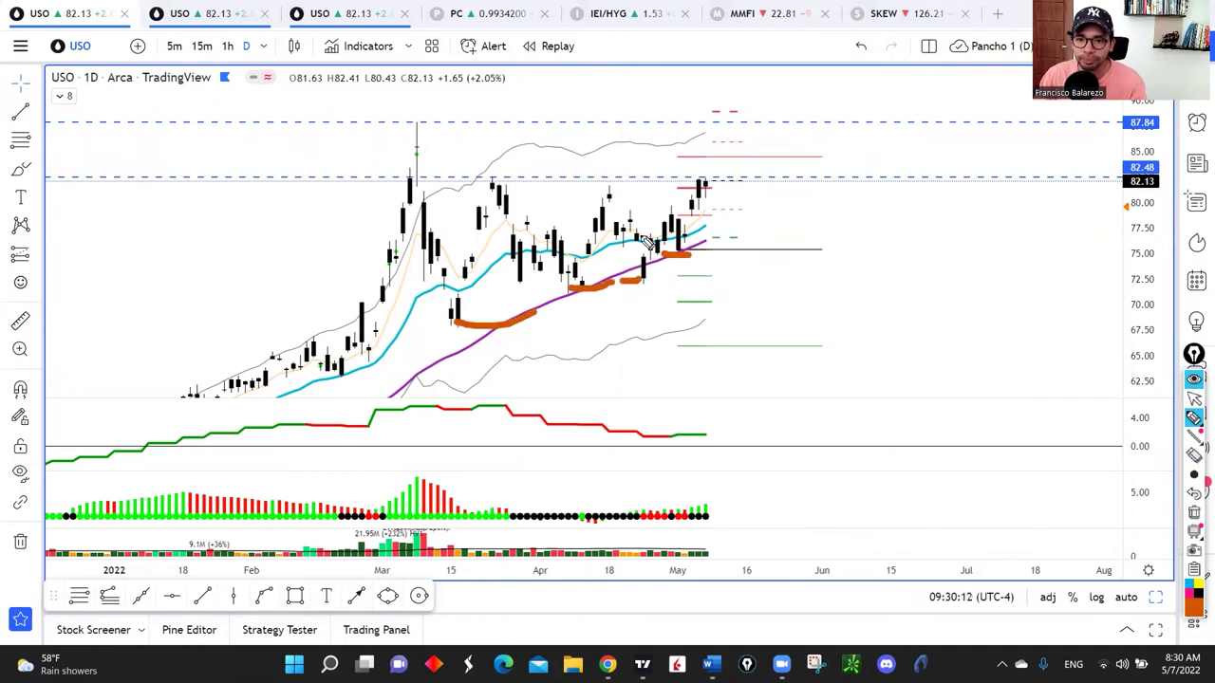
drag(488, 178, 716, 178)
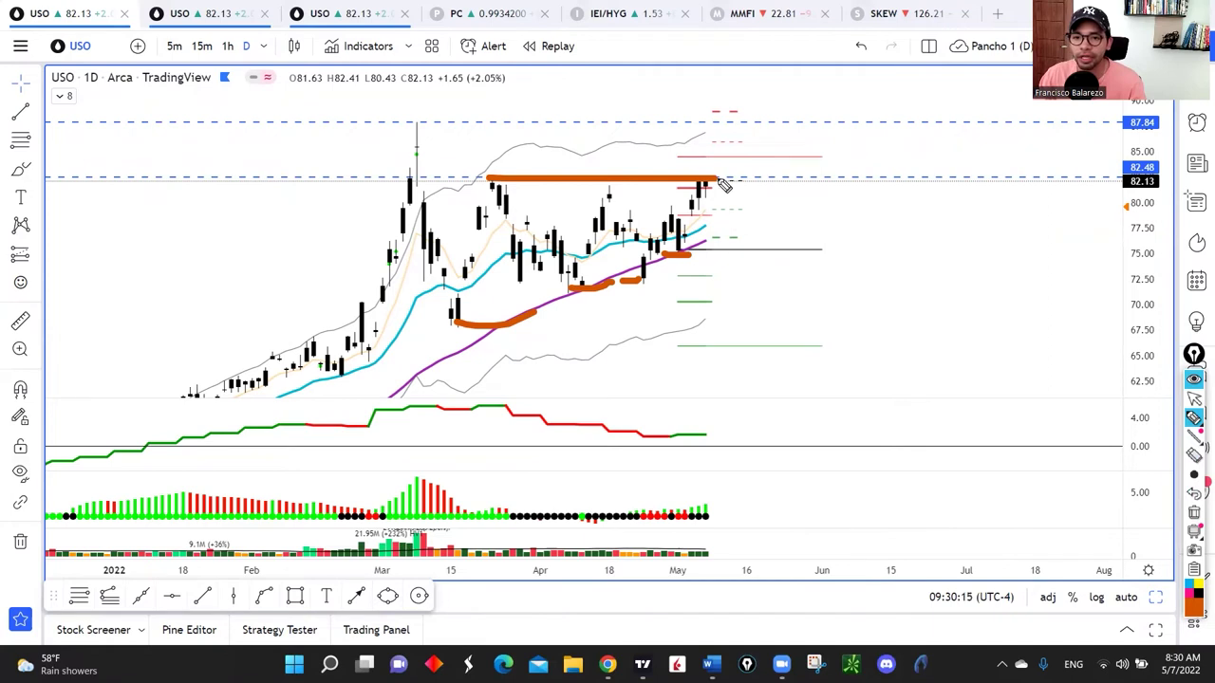
mouse_move(729, 153)
mouse_down()
mouse_move(746, 109)
mouse_move(760, 106)
mouse_up()
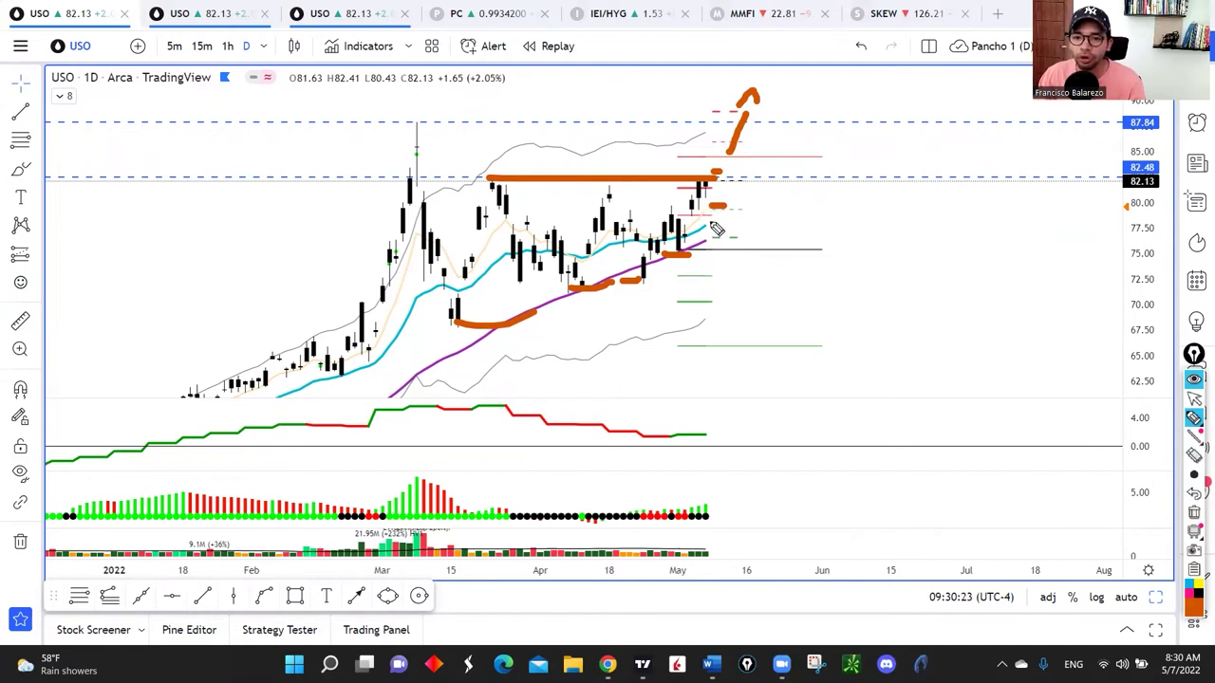
click(1195, 520)
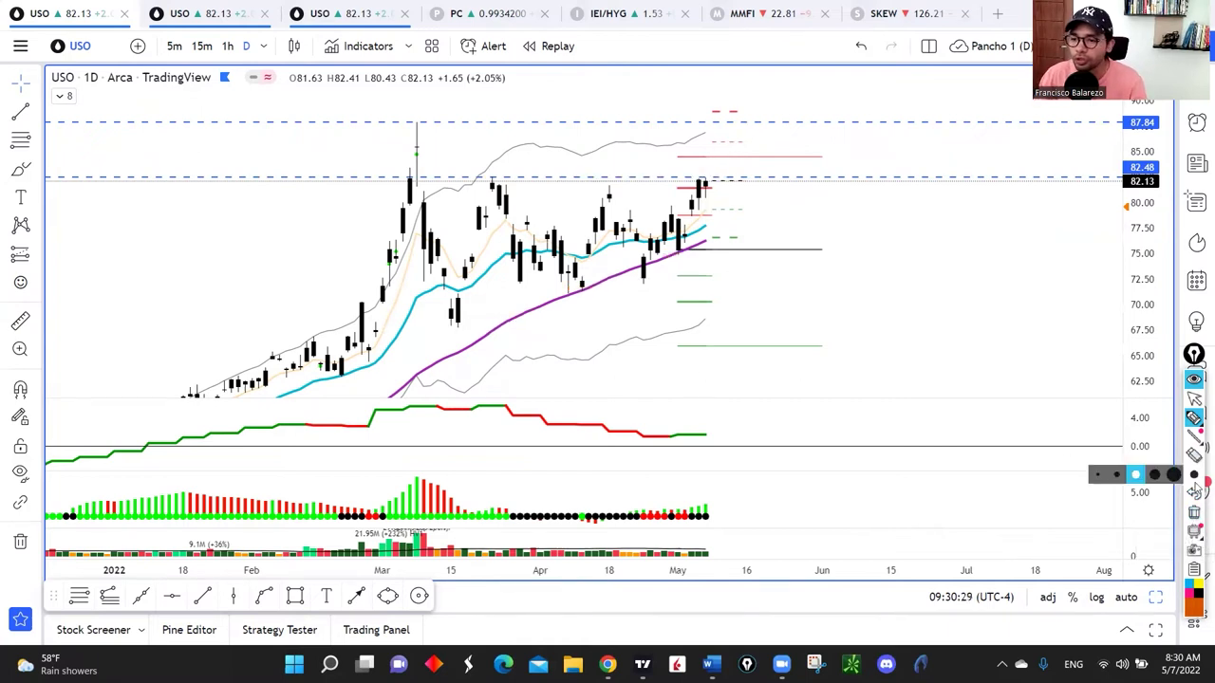
click(1195, 401)
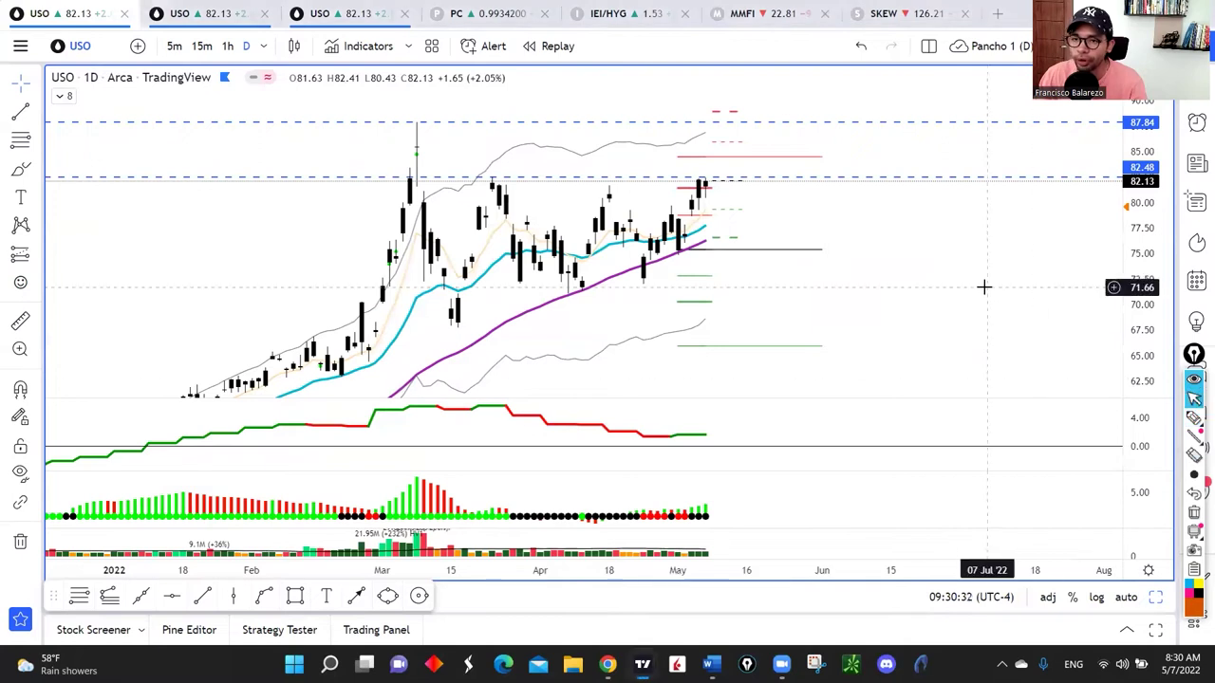
Step: Switch the USO chart to the 60-minute interval and zoom to recent bars
text(60)
key(Return)
scroll(848, 268, up, 3)
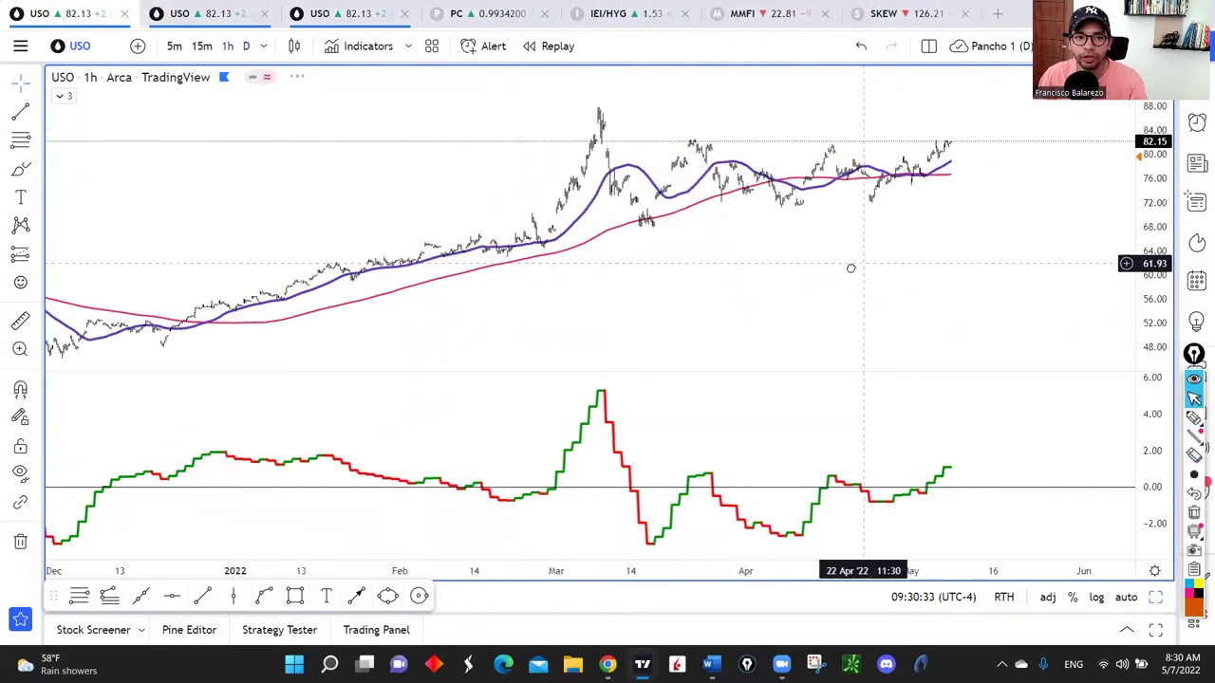
scroll(917, 260, right, 3)
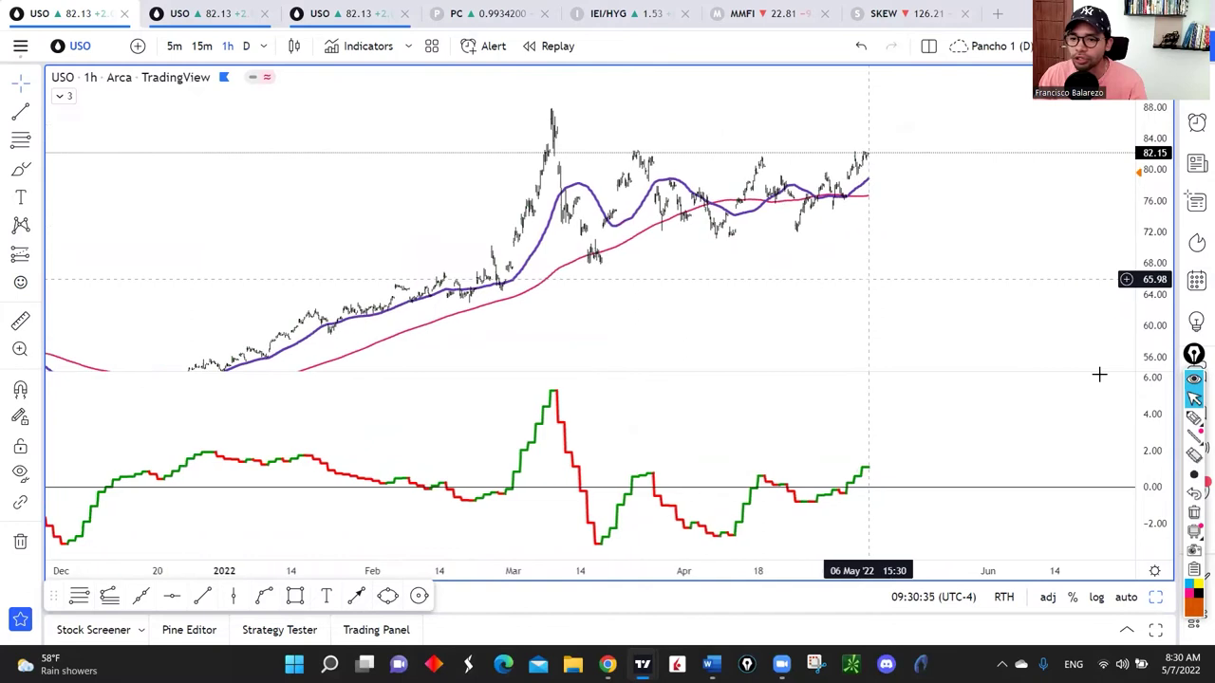
Step: Circle the latest indicator rise, mark its zero level, and underline the indicator's earlier lows
drag(883, 448, 888, 452)
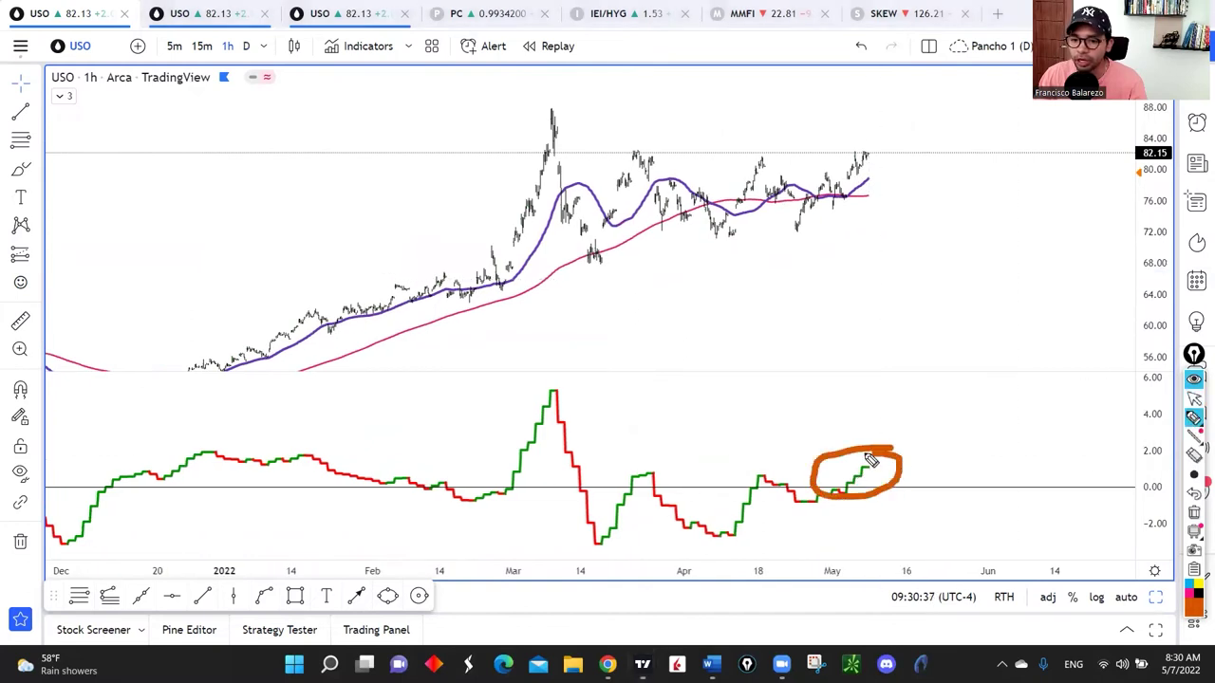
mouse_move(1133, 493)
mouse_down()
mouse_move(1100, 476)
mouse_move(1182, 491)
mouse_up()
drag(604, 547, 659, 552)
mouse_move(721, 548)
mouse_down()
mouse_move(785, 544)
mouse_move(874, 509)
mouse_up()
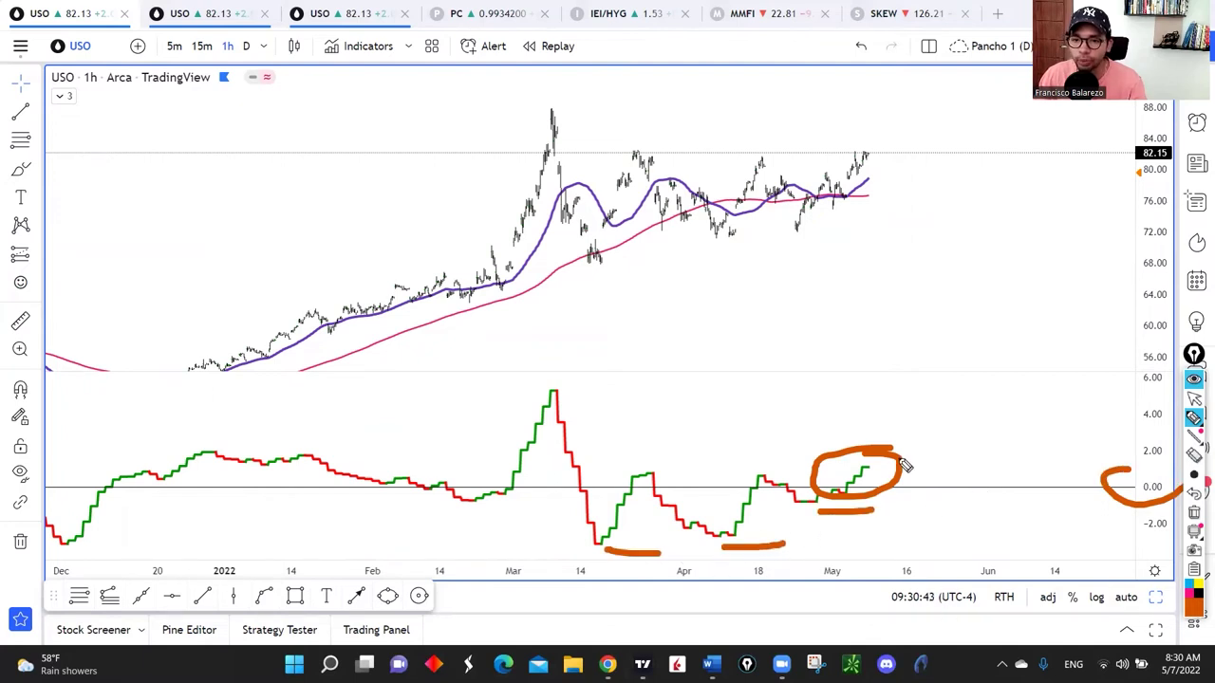
Step: Underline the price lows and the highs near 84 in orange, then clear the drawings
drag(601, 271, 653, 264)
drag(709, 244, 823, 229)
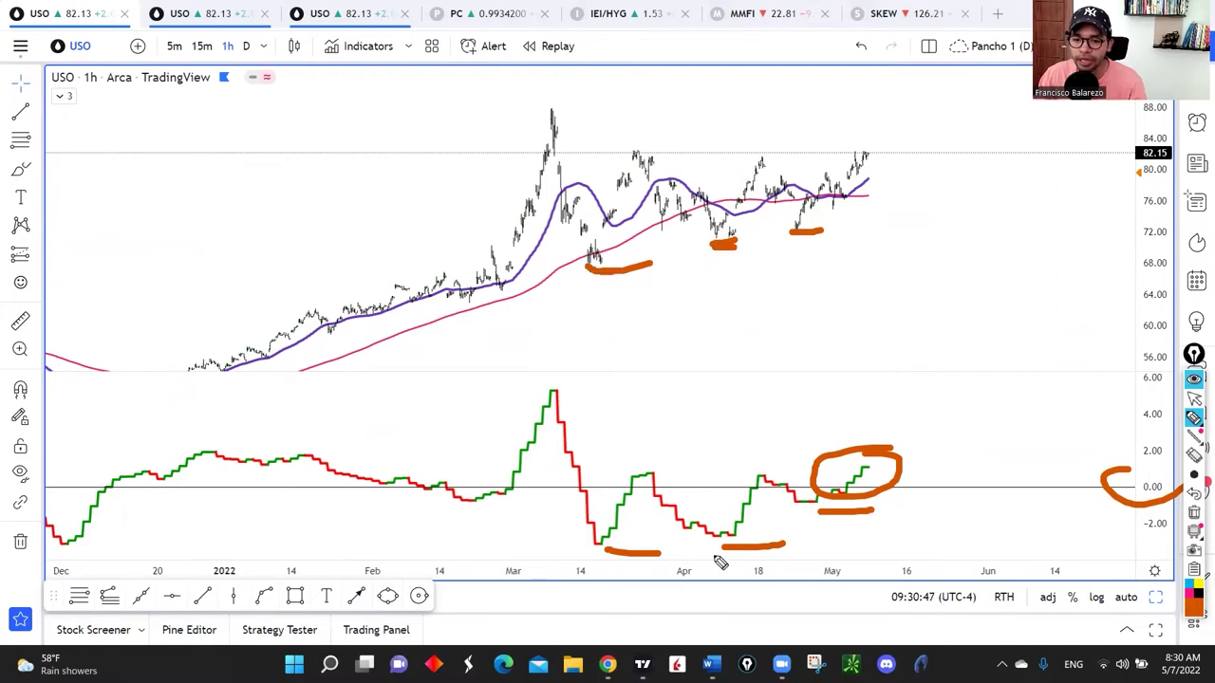
mouse_move(631, 149)
mouse_down()
mouse_move(884, 147)
mouse_move(684, 149)
mouse_up()
drag(918, 139, 913, 104)
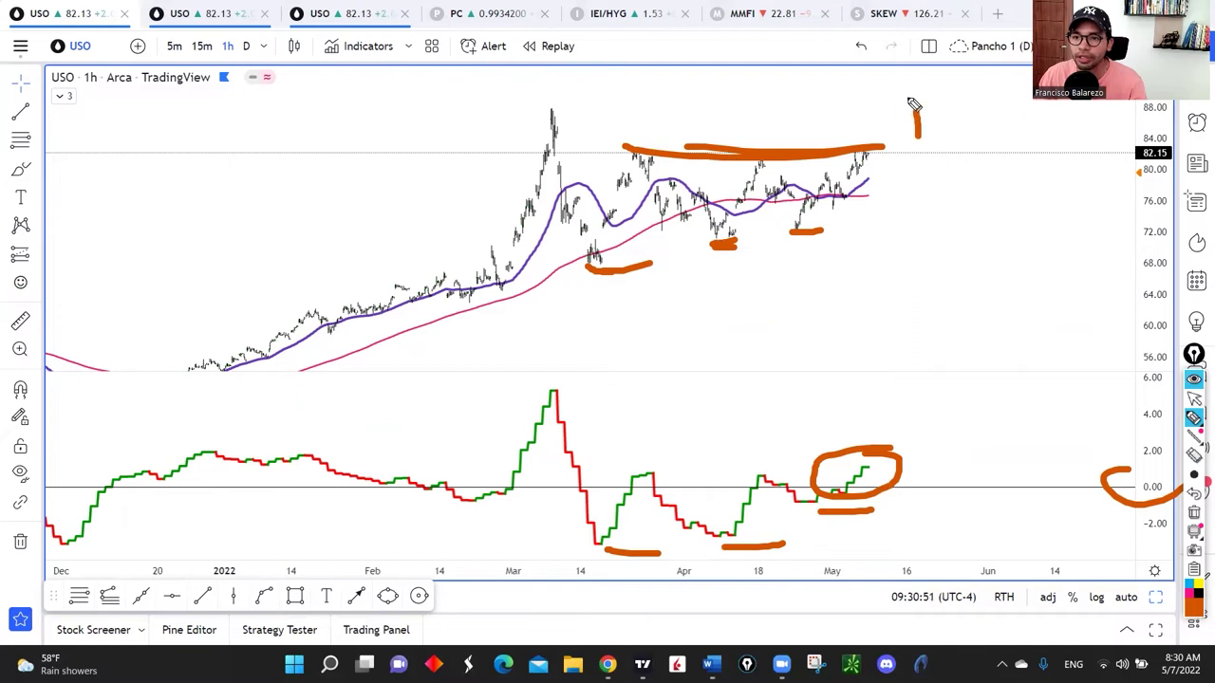
click(1194, 512)
Step: Set the chart back to the 1D interval
mouse_move(1193, 418)
text(1D)
key(Return)
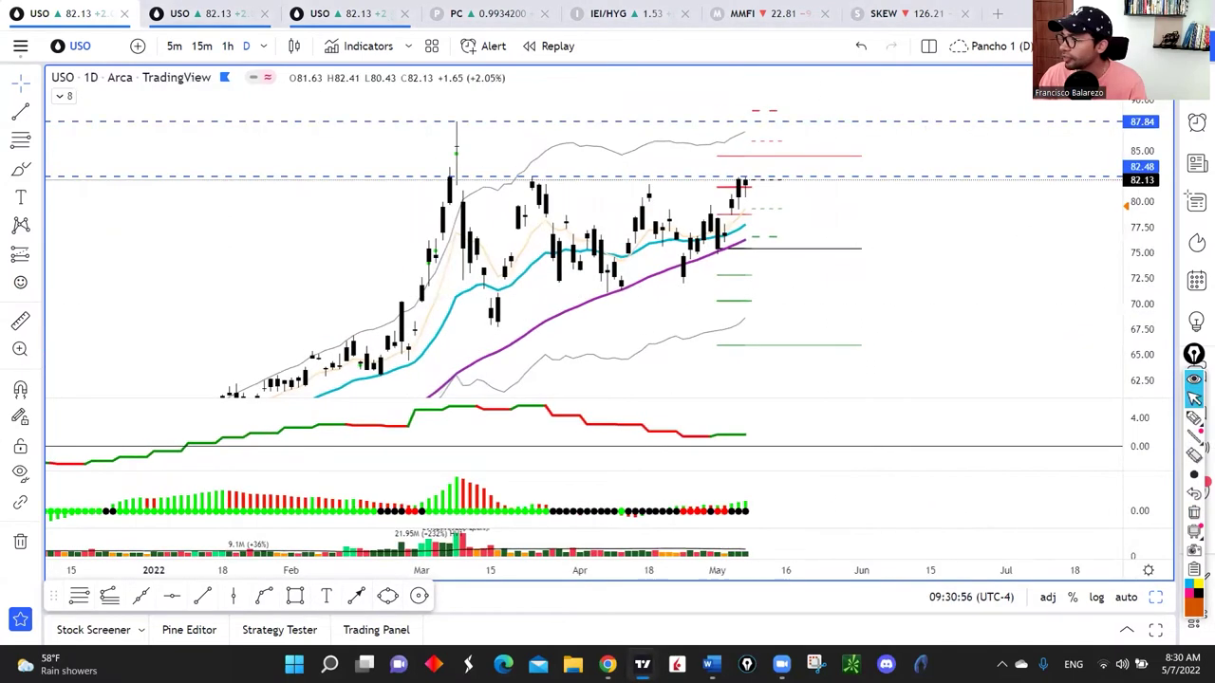
Step: Switch to UNG, frame recent bars, sketch the flat base and breakout rally, then clear
key(Down)
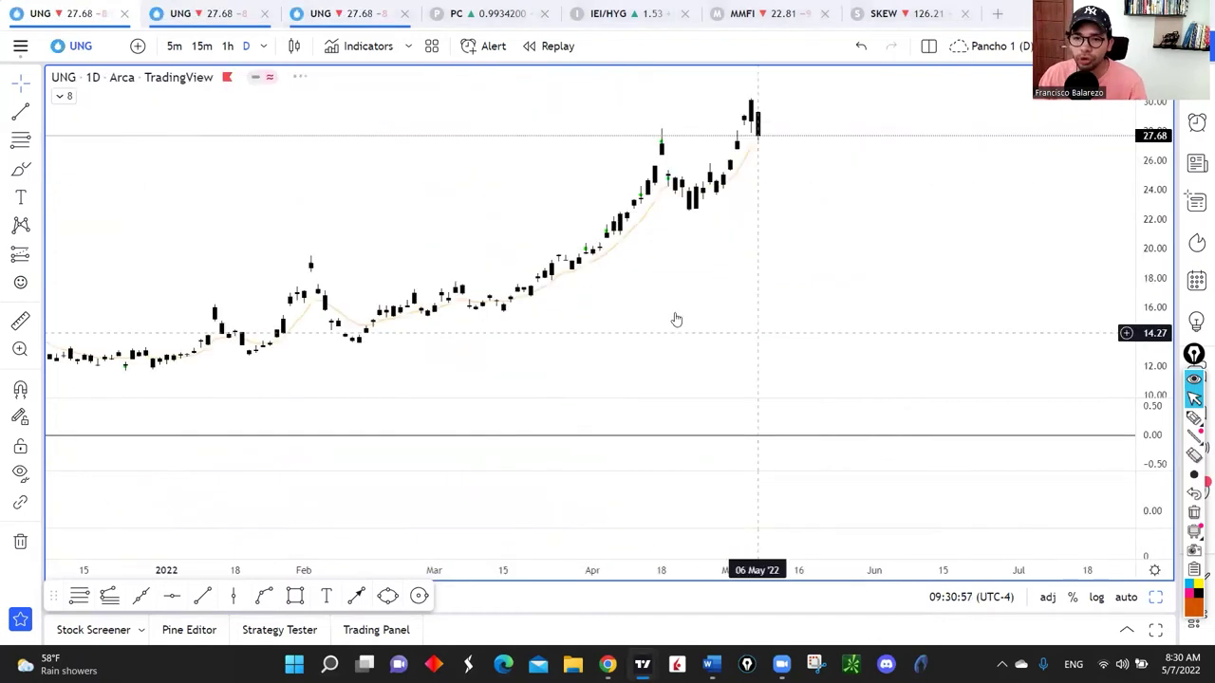
drag(870, 317, 809, 360)
scroll(809, 359, down, 3)
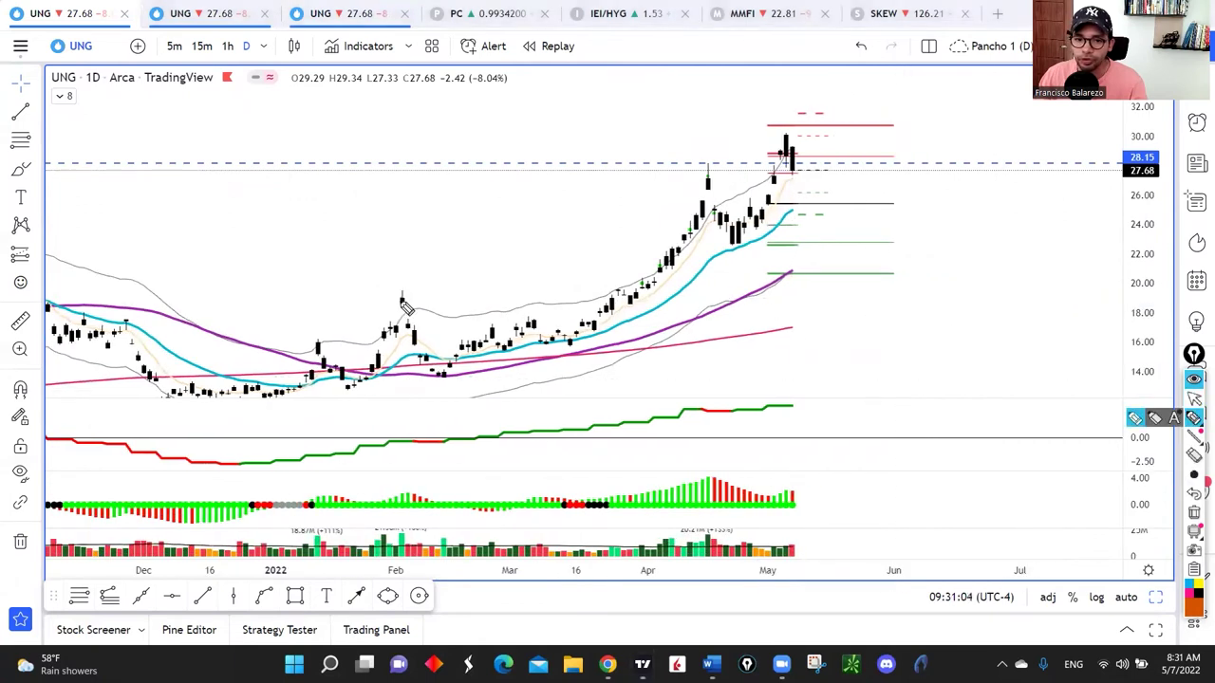
mouse_move(387, 301)
mouse_down()
mouse_move(655, 298)
mouse_move(690, 167)
mouse_up()
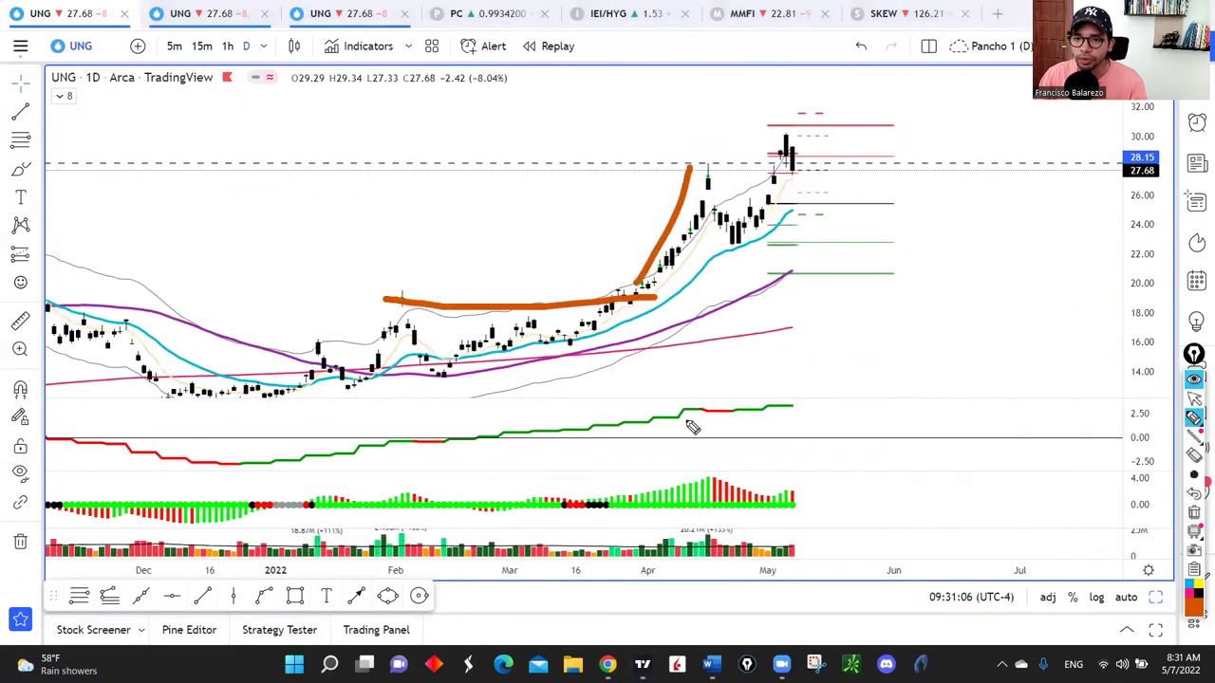
click(1194, 514)
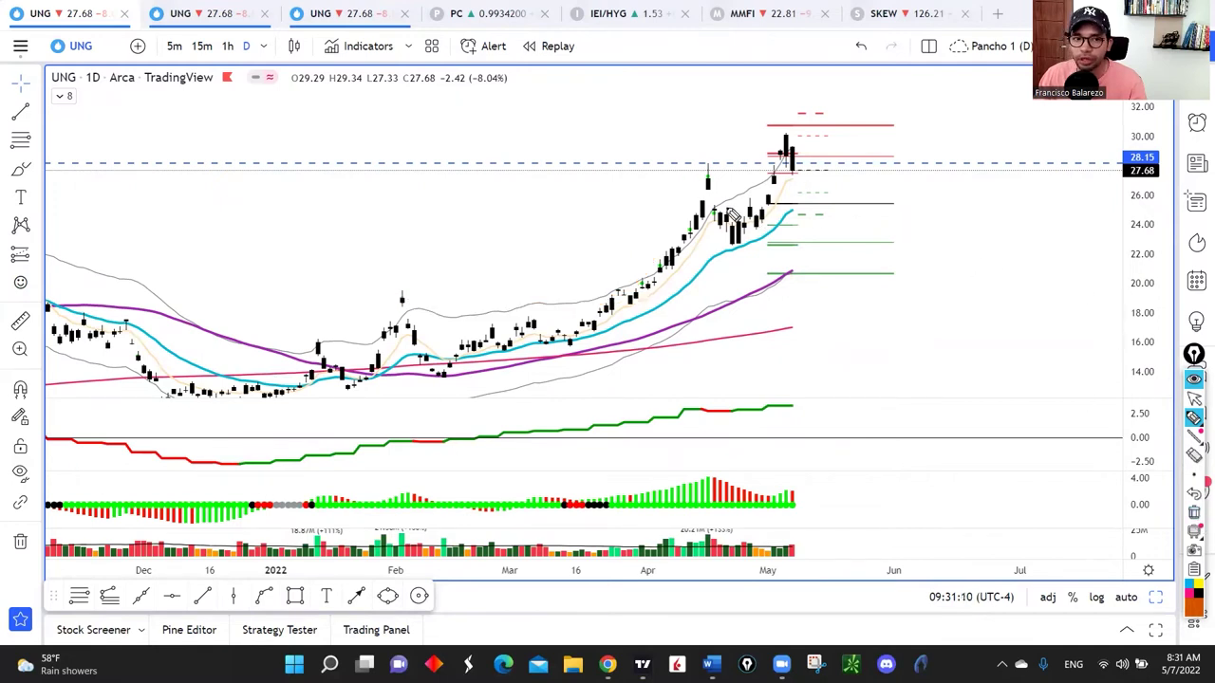
Step: Circle the late-April pullback with a thicker brush, then erase the drawings
mouse_move(721, 196)
mouse_down()
mouse_move(751, 242)
mouse_move(697, 249)
mouse_move(710, 178)
mouse_up()
mouse_move(1194, 480)
click(1152, 474)
mouse_move(717, 230)
mouse_down()
mouse_move(759, 239)
mouse_move(772, 137)
mouse_up()
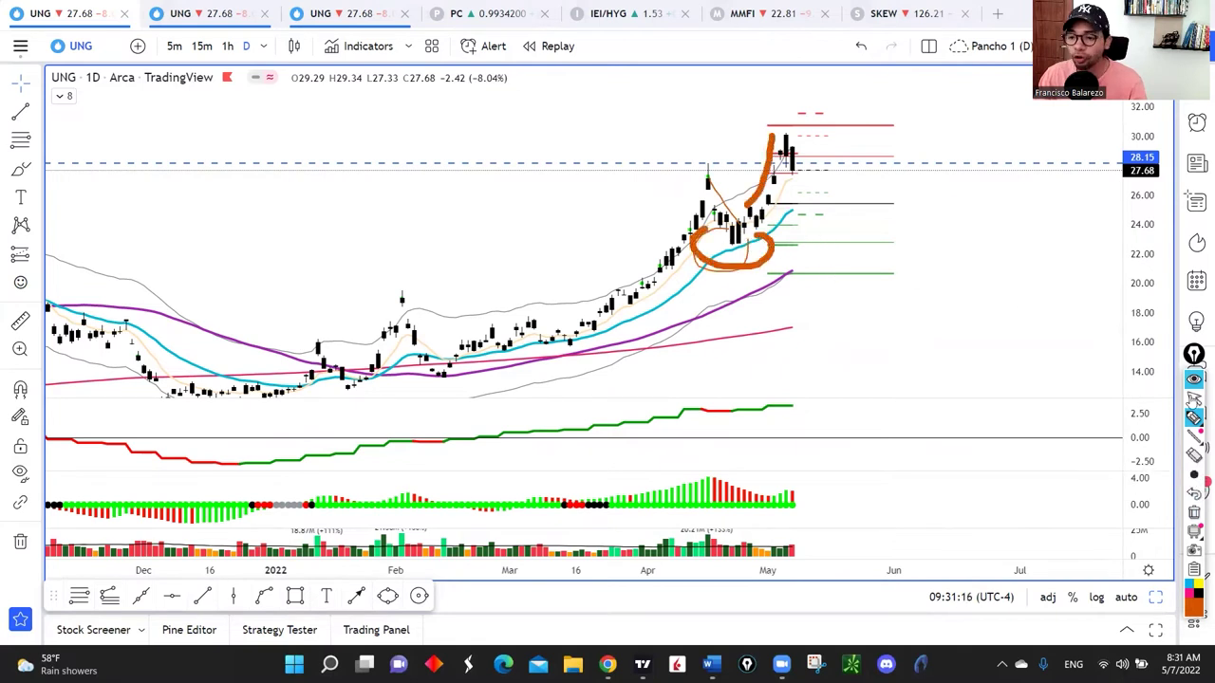
click(1193, 513)
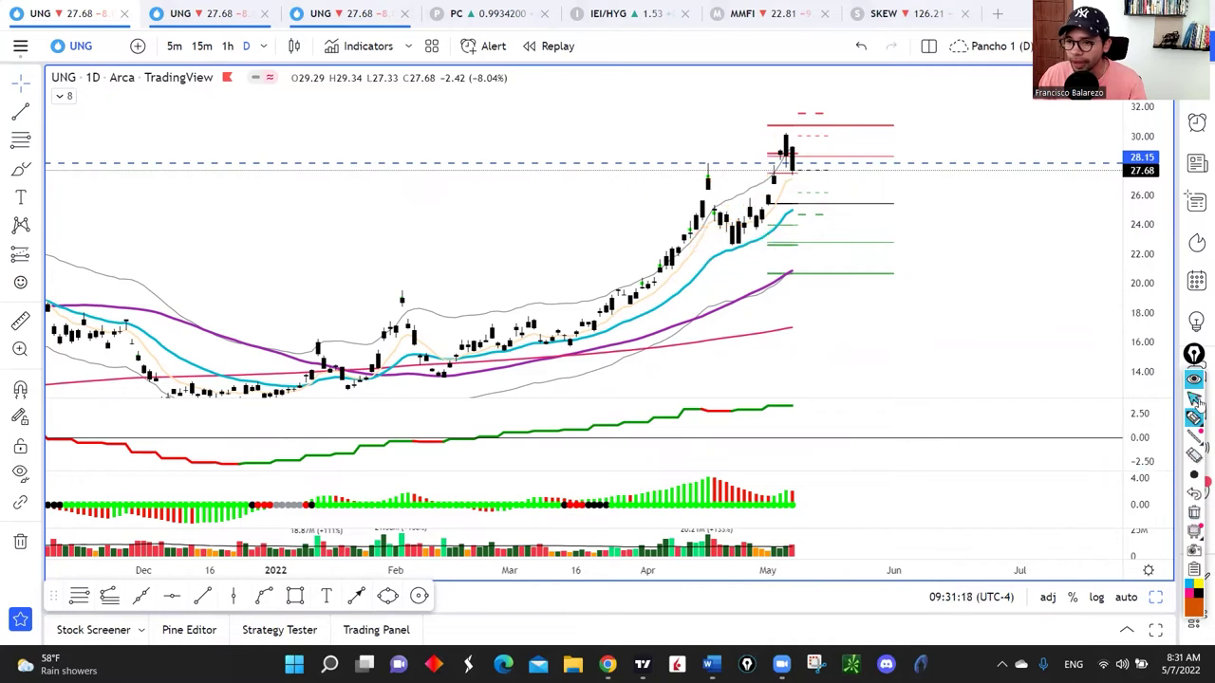
scroll(887, 241, right, 2)
scroll(887, 240, up, 3)
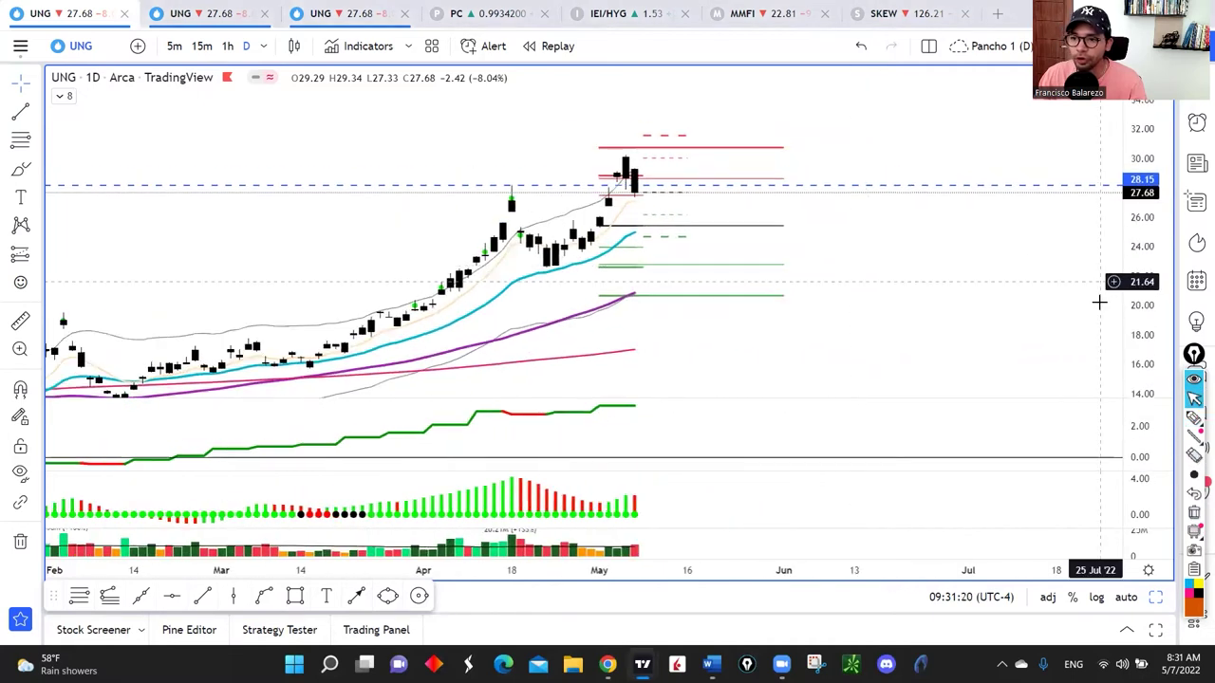
Step: On the UNG hourly chart, lift the blue trendline's right endpoint higher
key(ctrl+Tab)
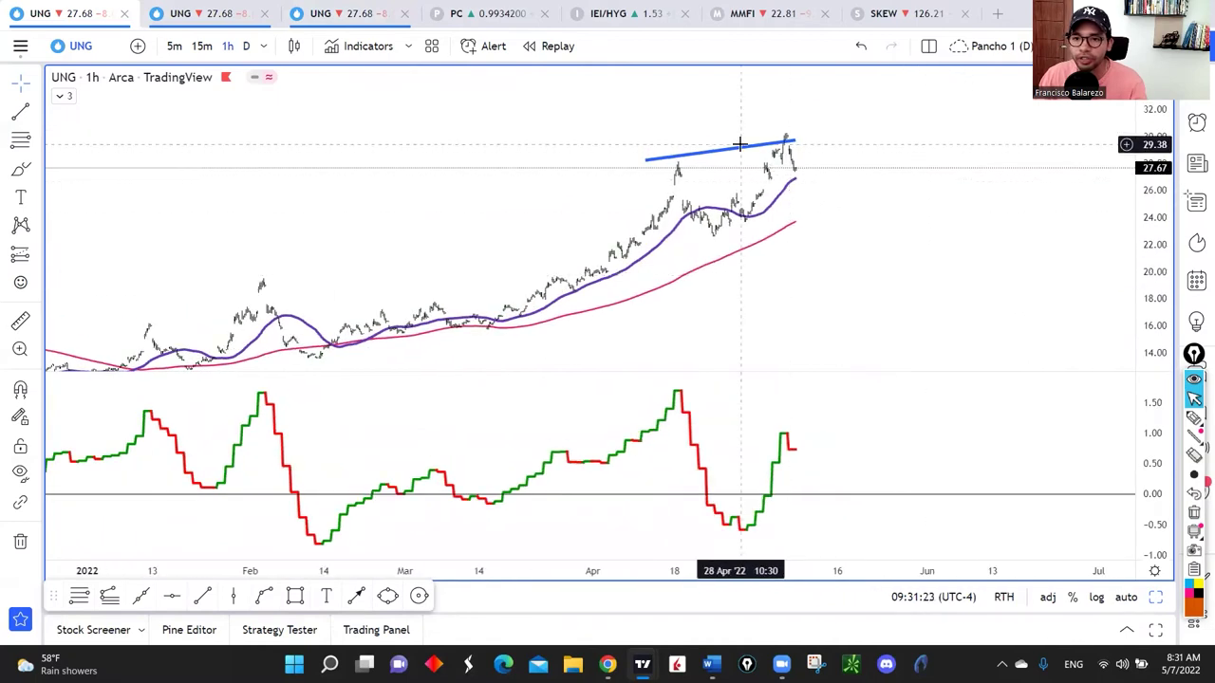
click(746, 148)
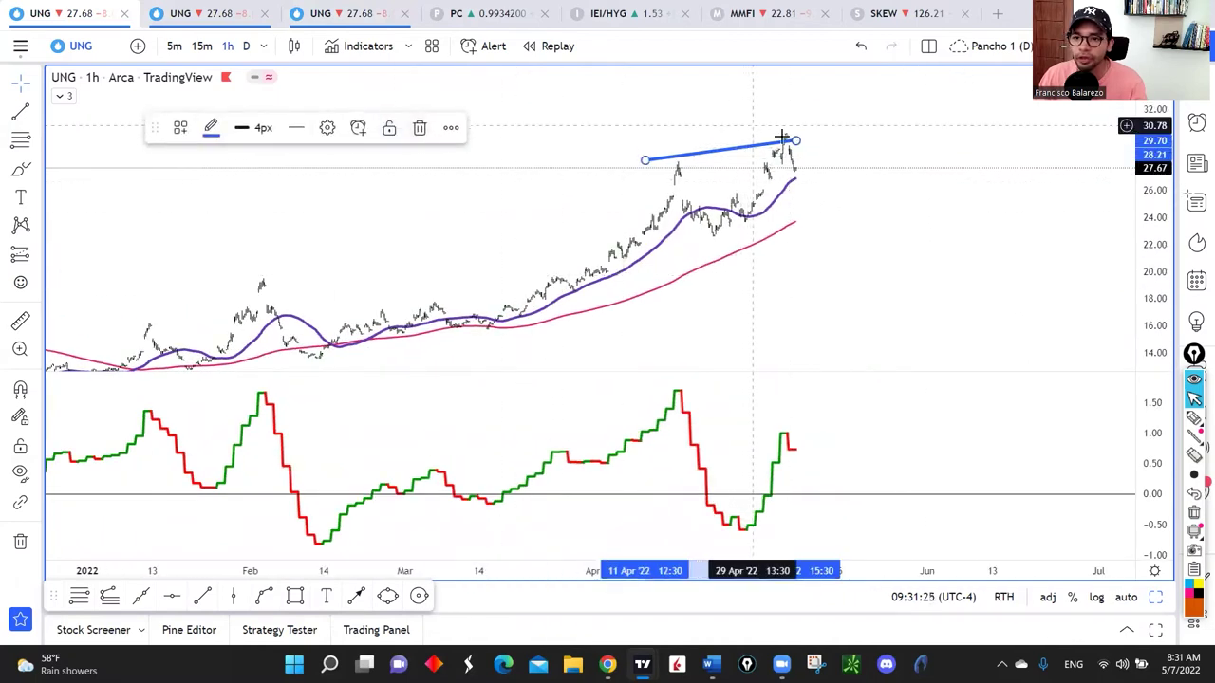
drag(796, 141, 801, 118)
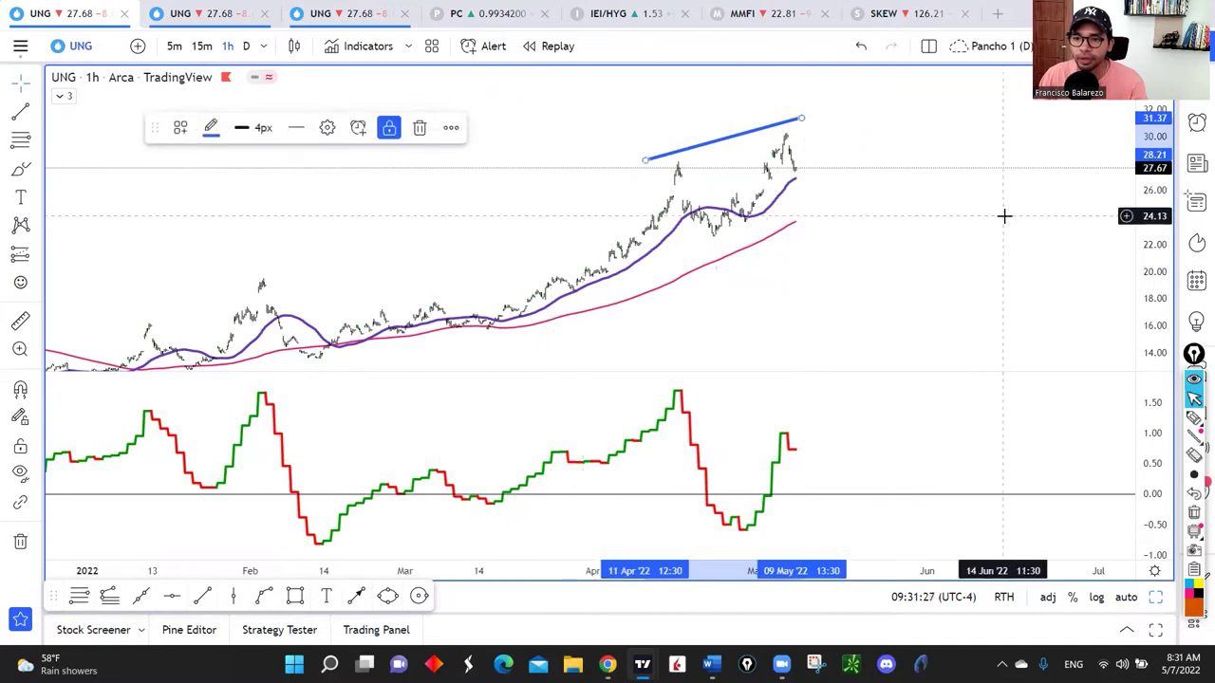
drag(1004, 214, 1010, 219)
Step: Trace the trendline, a flat line above the May peak and falling oscillator peaks, then clear
drag(631, 173, 840, 101)
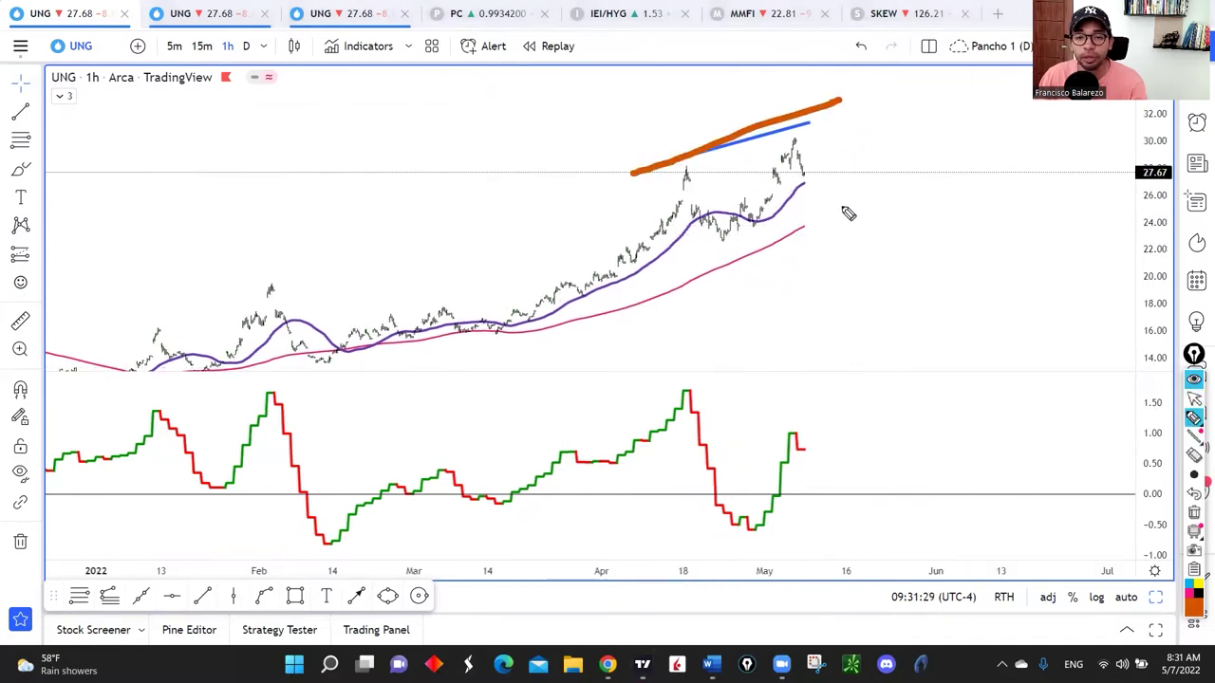
drag(788, 142, 826, 141)
drag(680, 381, 813, 432)
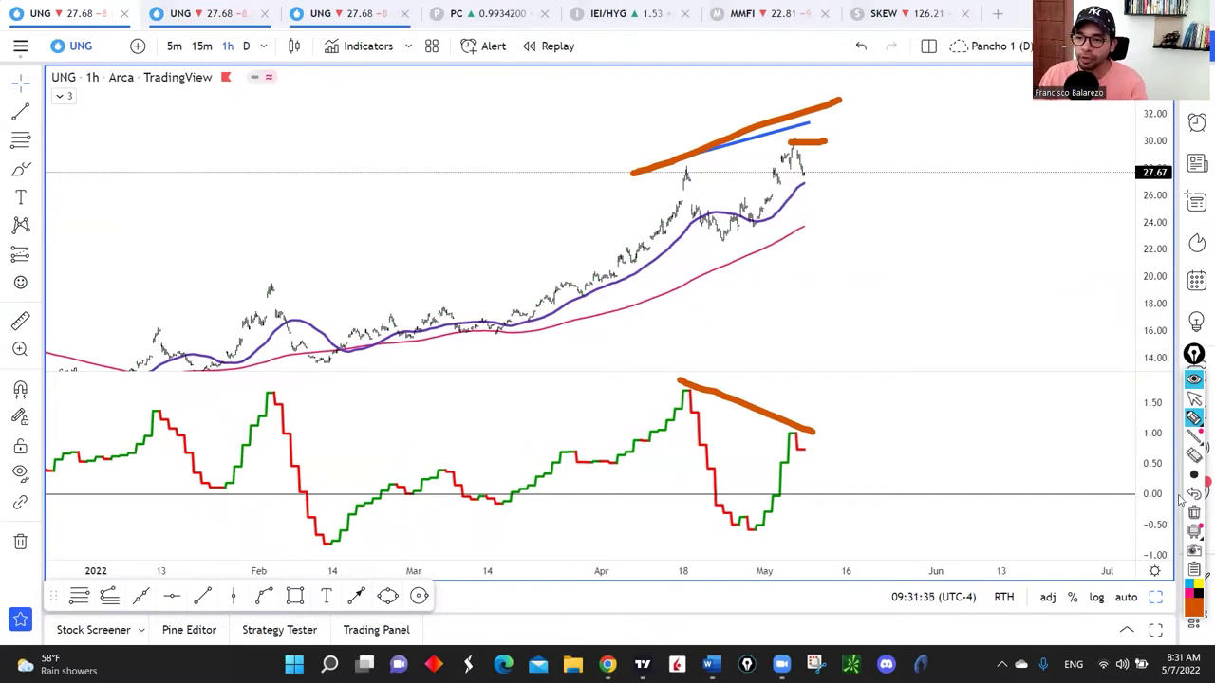
click(1194, 399)
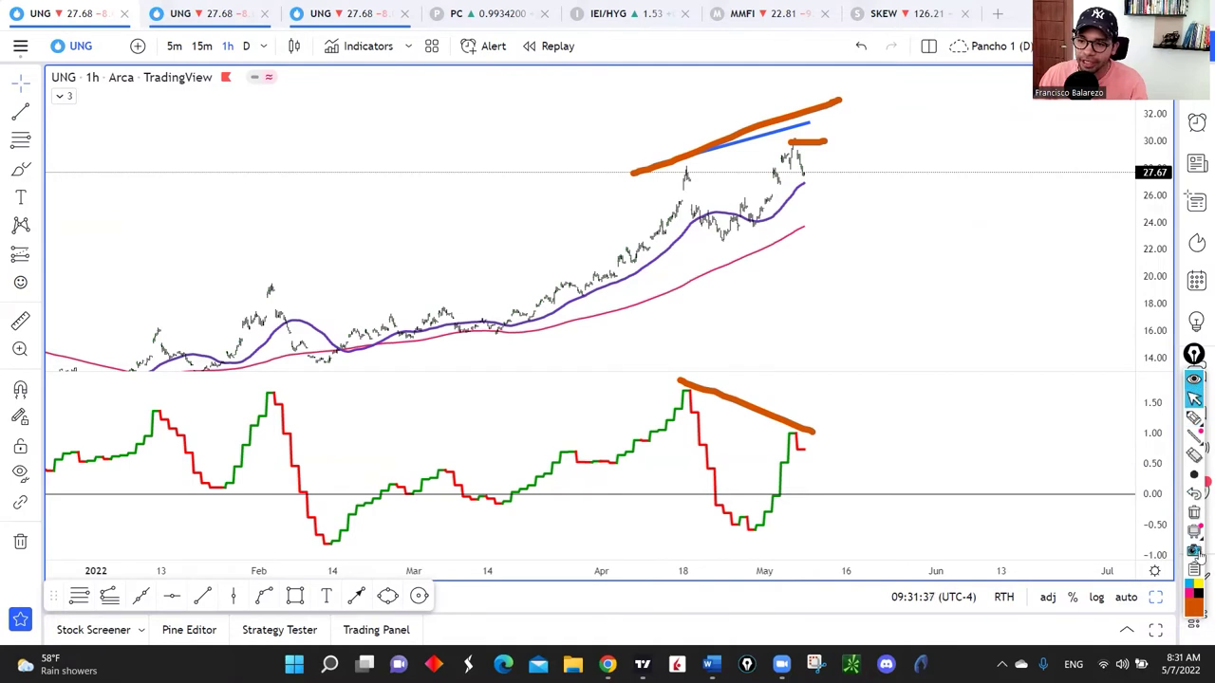
click(1194, 518)
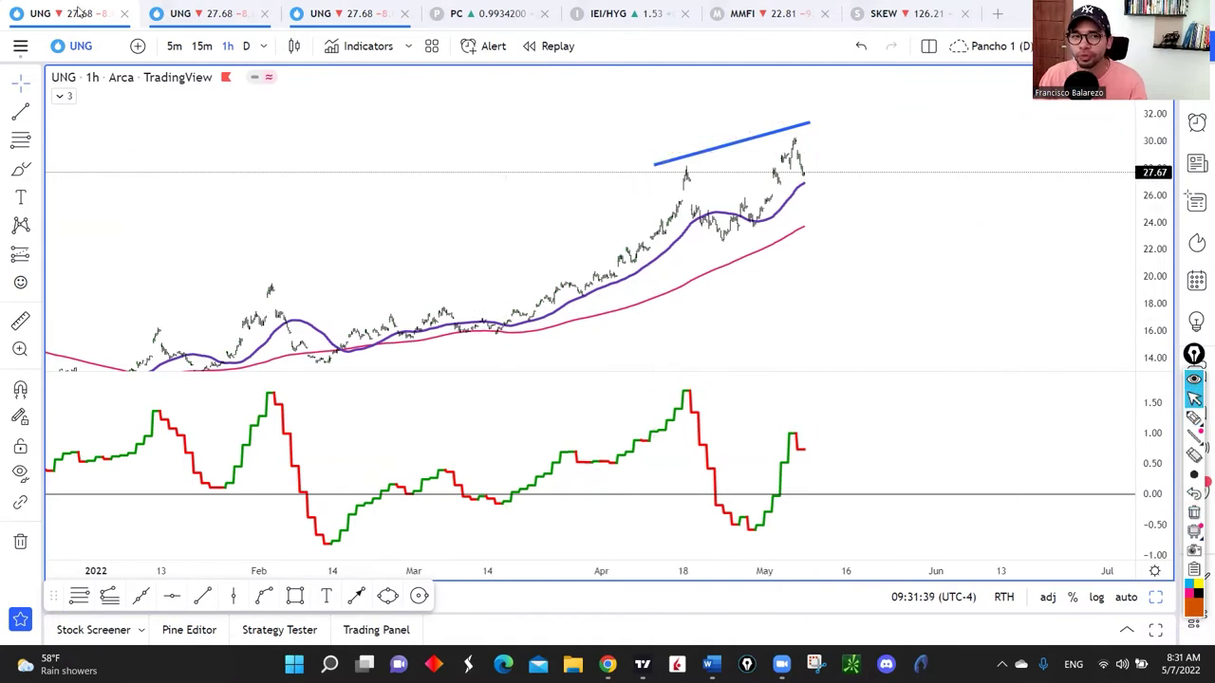
Step: On the daily chart, mark the latest candle tops, a curving arrow, the April 18 high and 28.15
key(d)
key(Return)
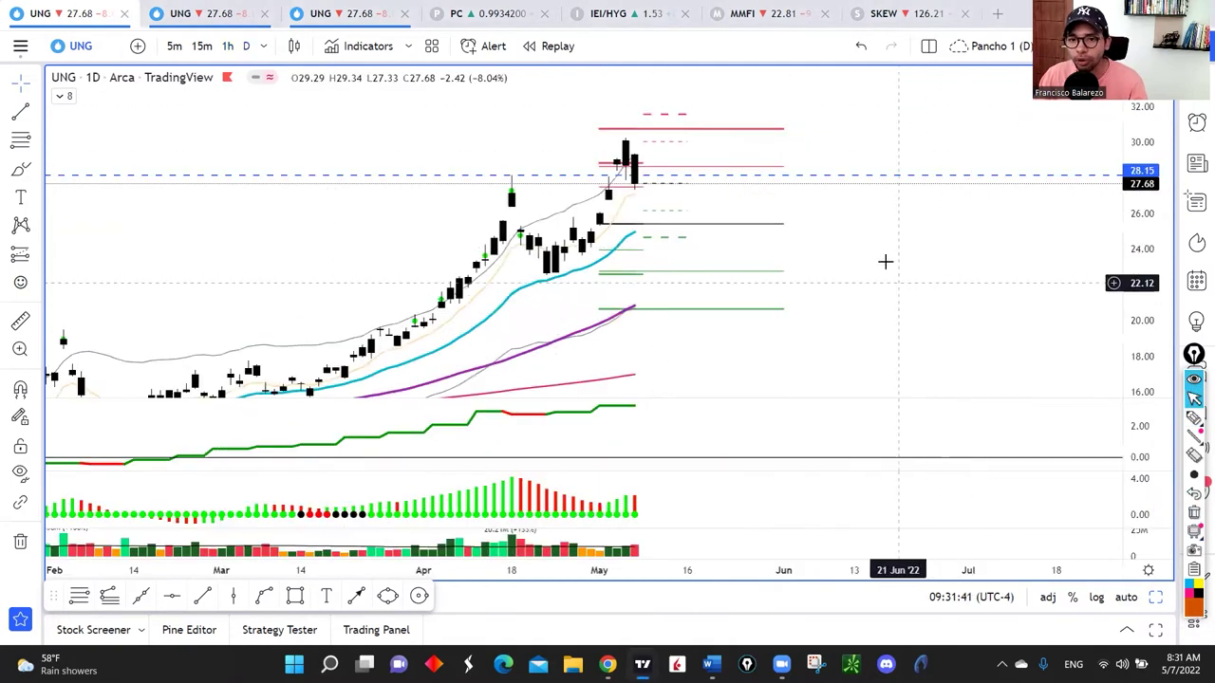
click(1194, 417)
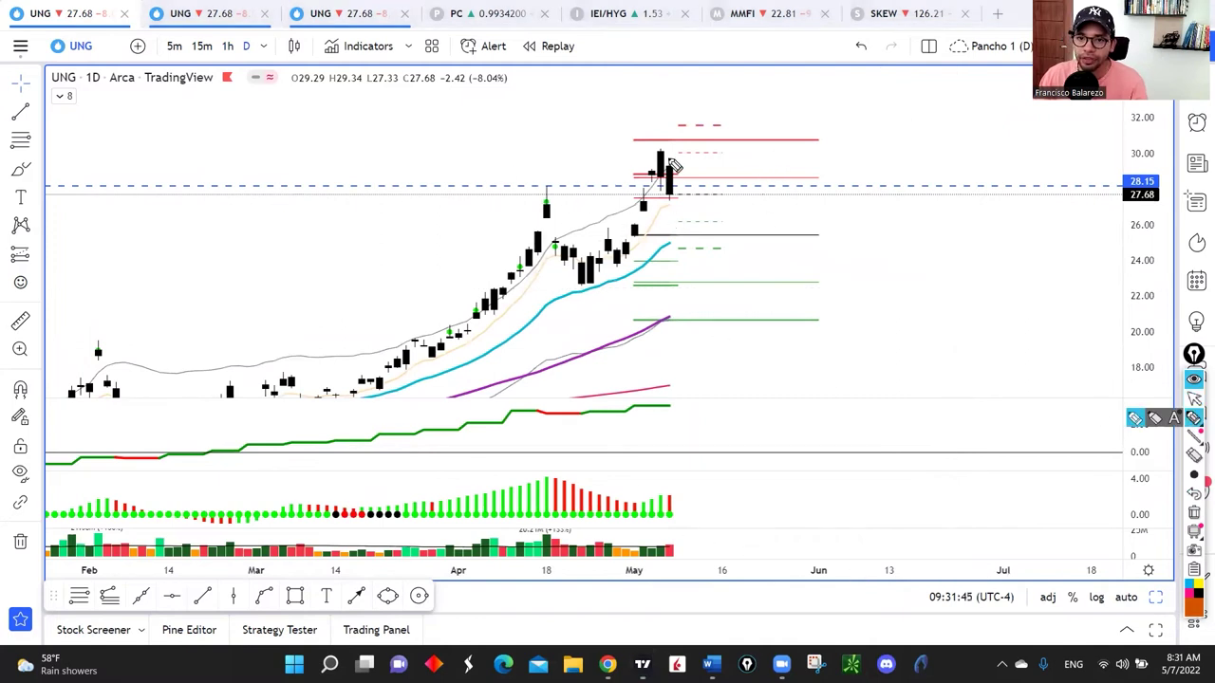
drag(662, 152, 689, 149)
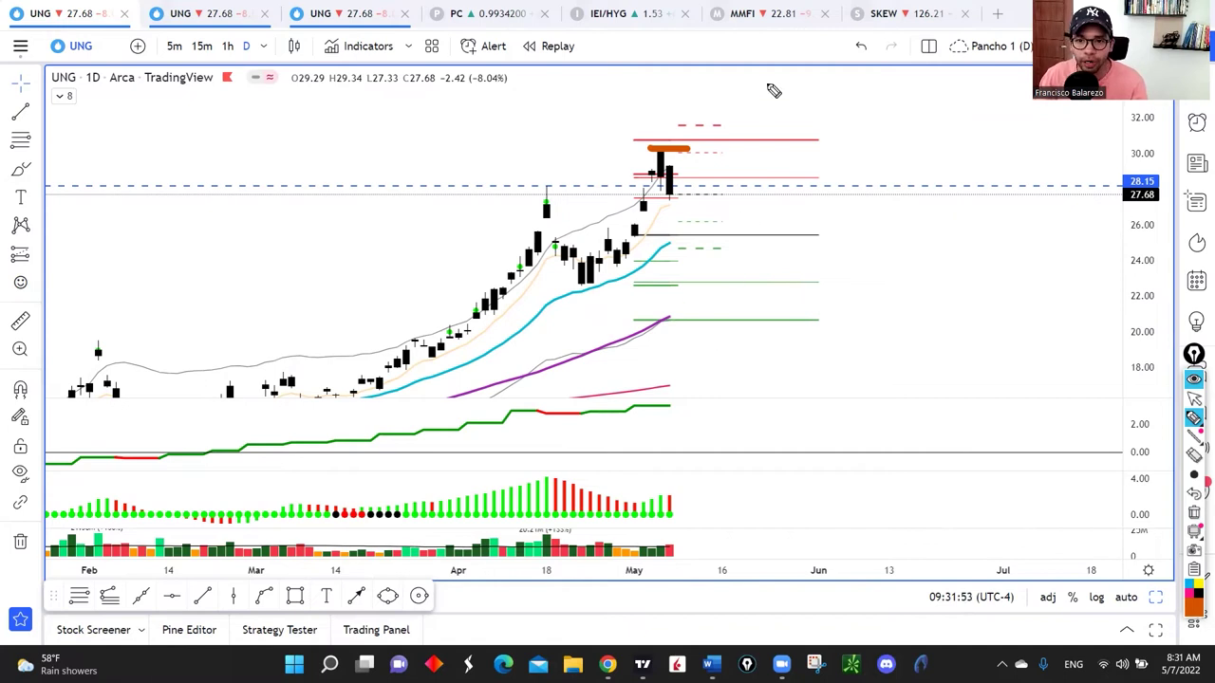
mouse_move(771, 81)
mouse_down()
mouse_move(719, 168)
mouse_move(694, 171)
mouse_up()
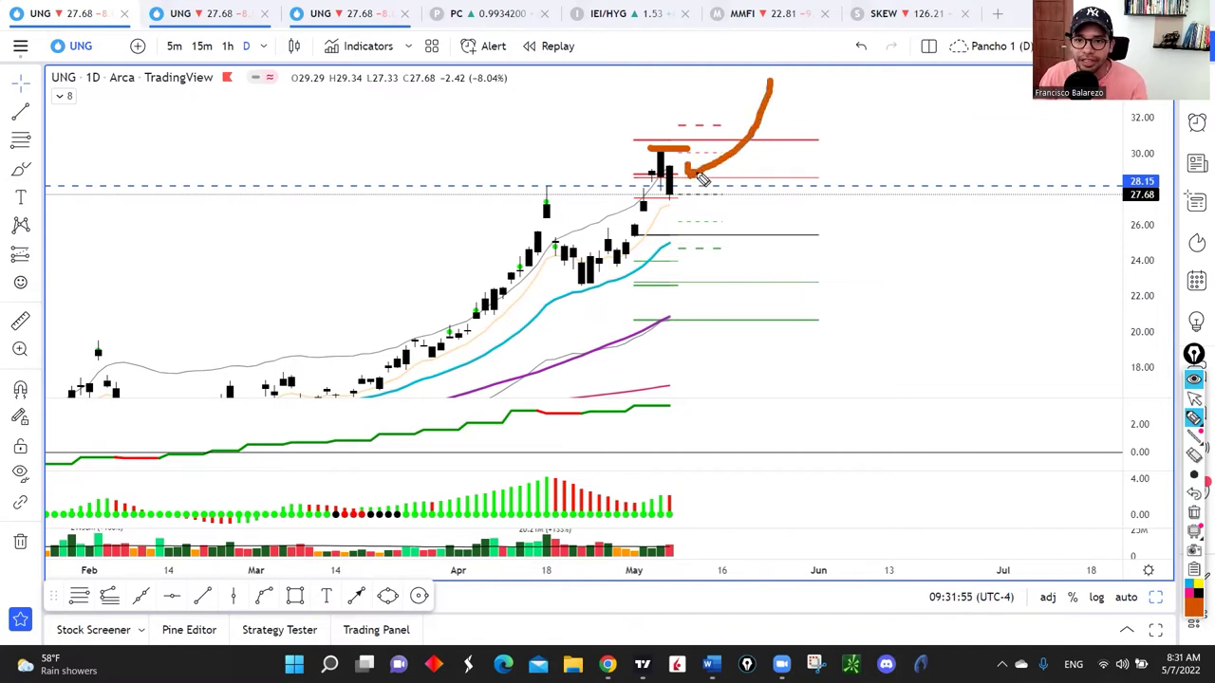
drag(536, 185, 533, 189)
drag(1156, 164, 1110, 190)
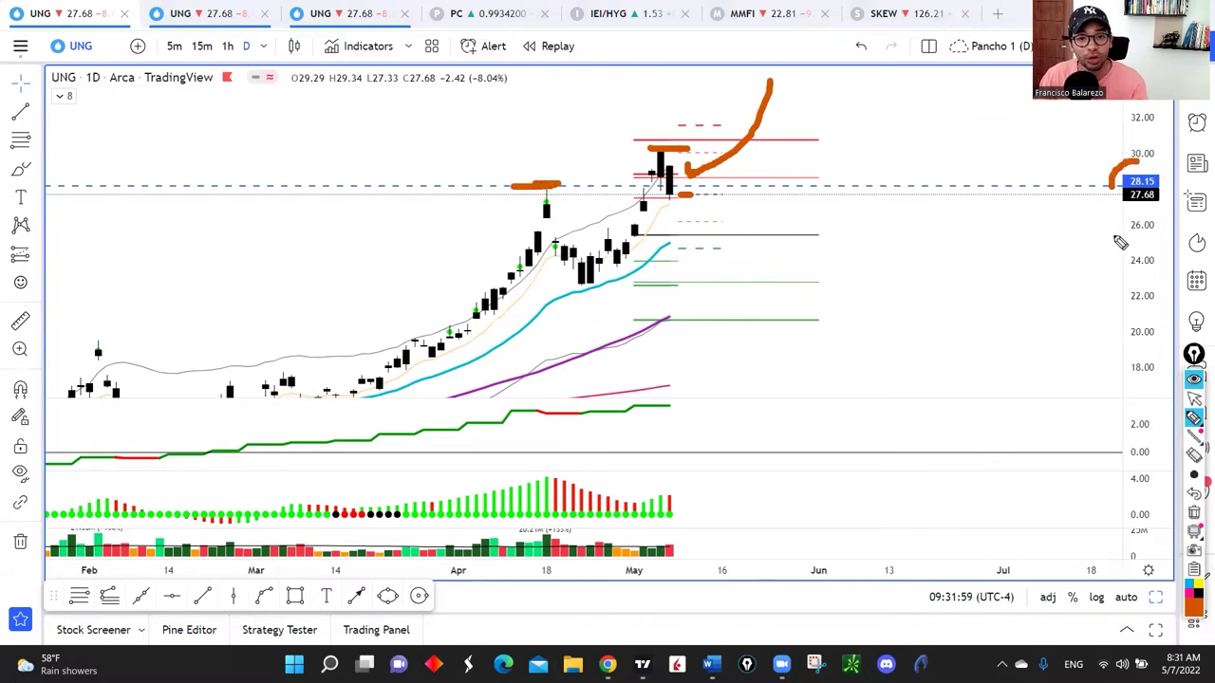
Step: Arrow the volume, falling histogram, April-high rally and last candle, circle 25 and 20.5, then erase
drag(722, 484, 721, 464)
mouse_move(710, 513)
mouse_down()
mouse_move(682, 539)
mouse_move(698, 533)
mouse_up()
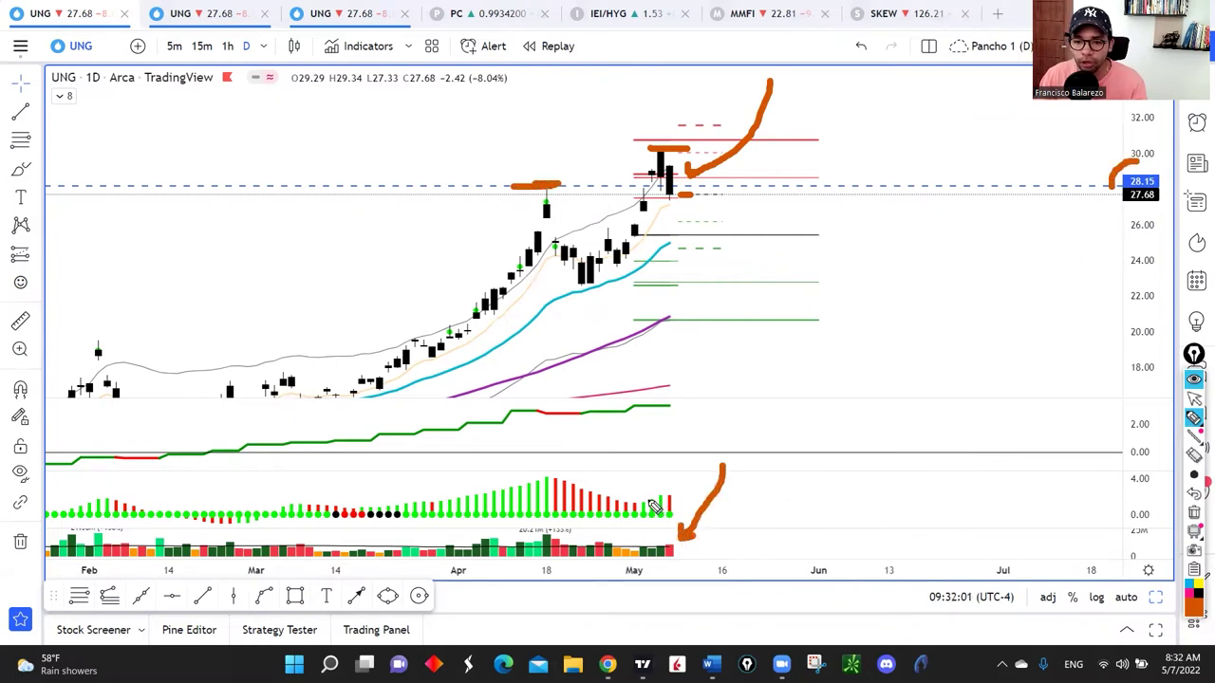
mouse_move(543, 467)
mouse_down()
mouse_move(687, 488)
mouse_move(672, 503)
mouse_up()
mouse_move(512, 187)
mouse_down()
mouse_move(697, 116)
mouse_move(666, 112)
mouse_up()
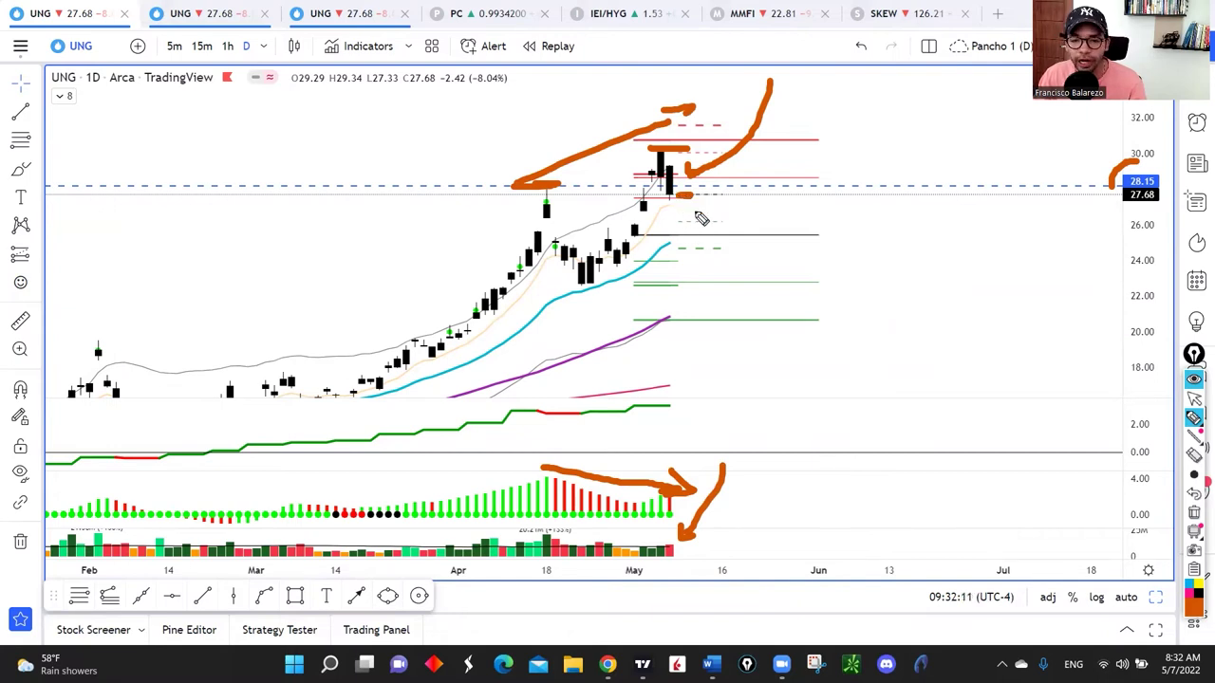
drag(691, 200, 699, 201)
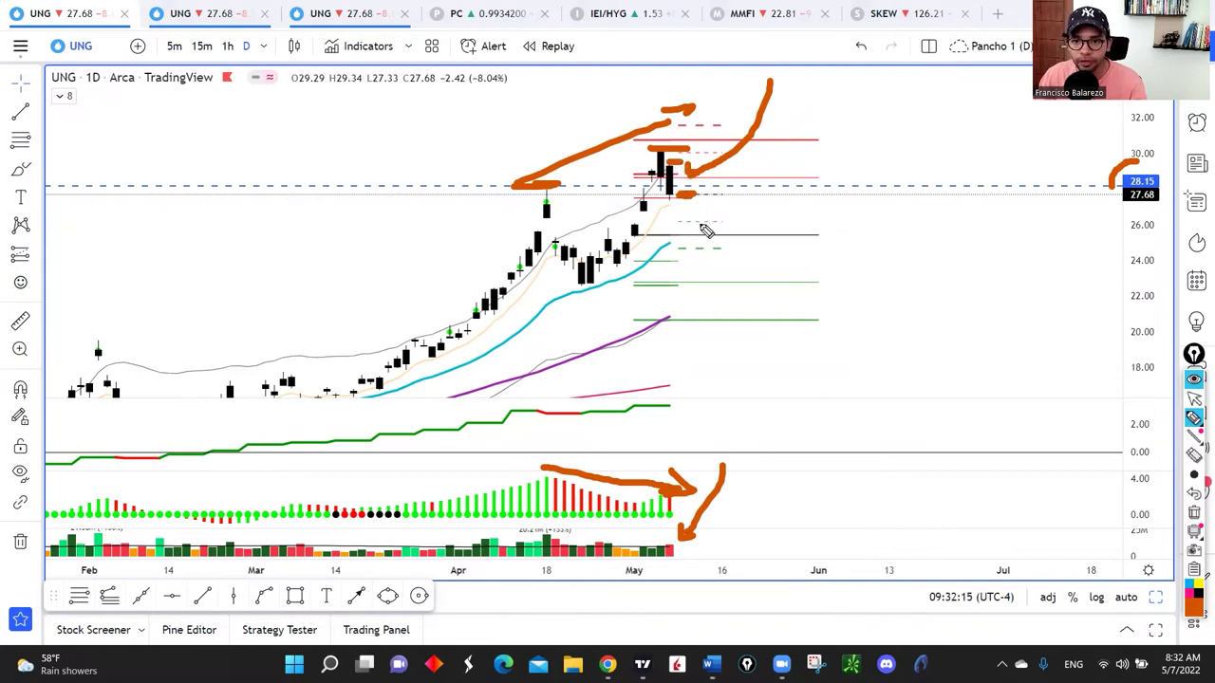
mouse_move(683, 207)
mouse_down()
mouse_move(696, 252)
mouse_move(689, 238)
mouse_up()
mouse_move(704, 313)
mouse_down()
mouse_move(659, 319)
mouse_move(669, 315)
mouse_up()
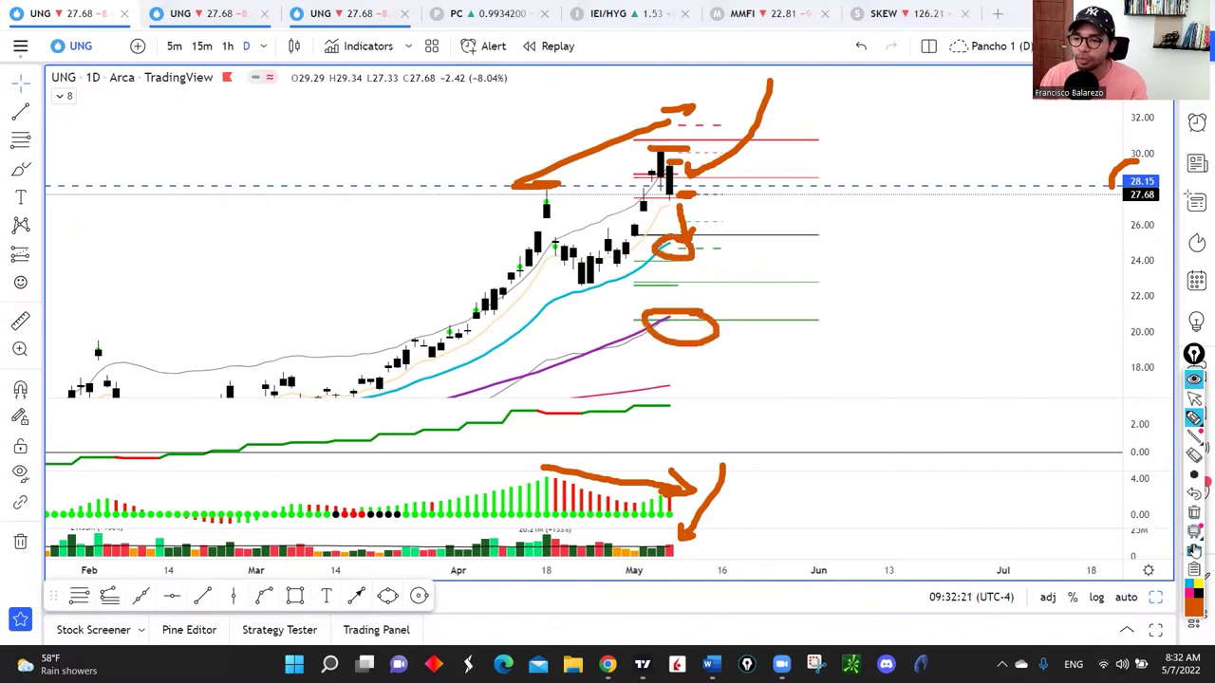
click(1194, 514)
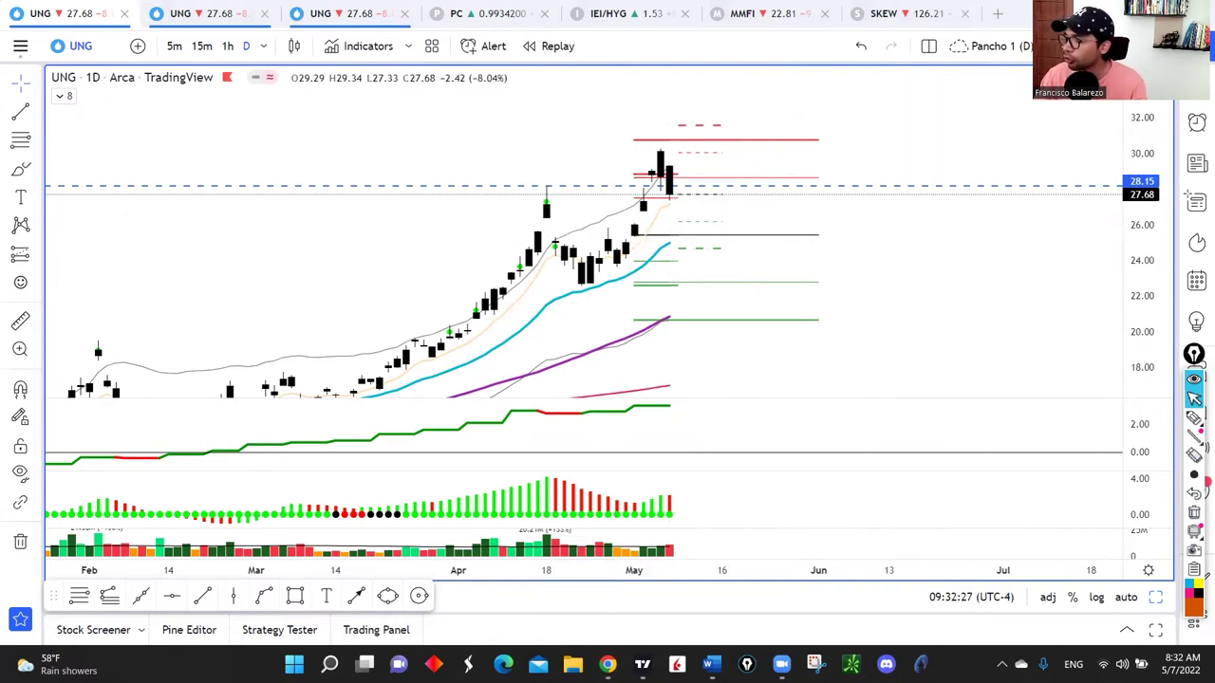
Step: Change the chart symbol to TLT and then to TNX
key(space)
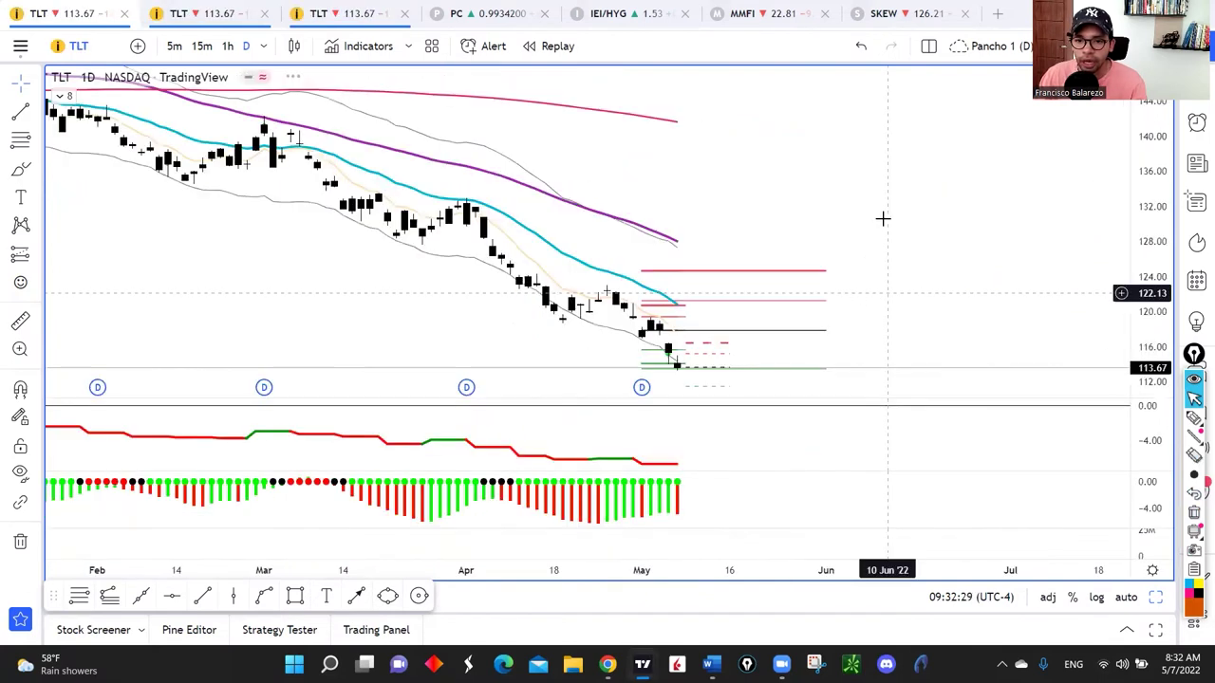
scroll(939, 247, down, 2)
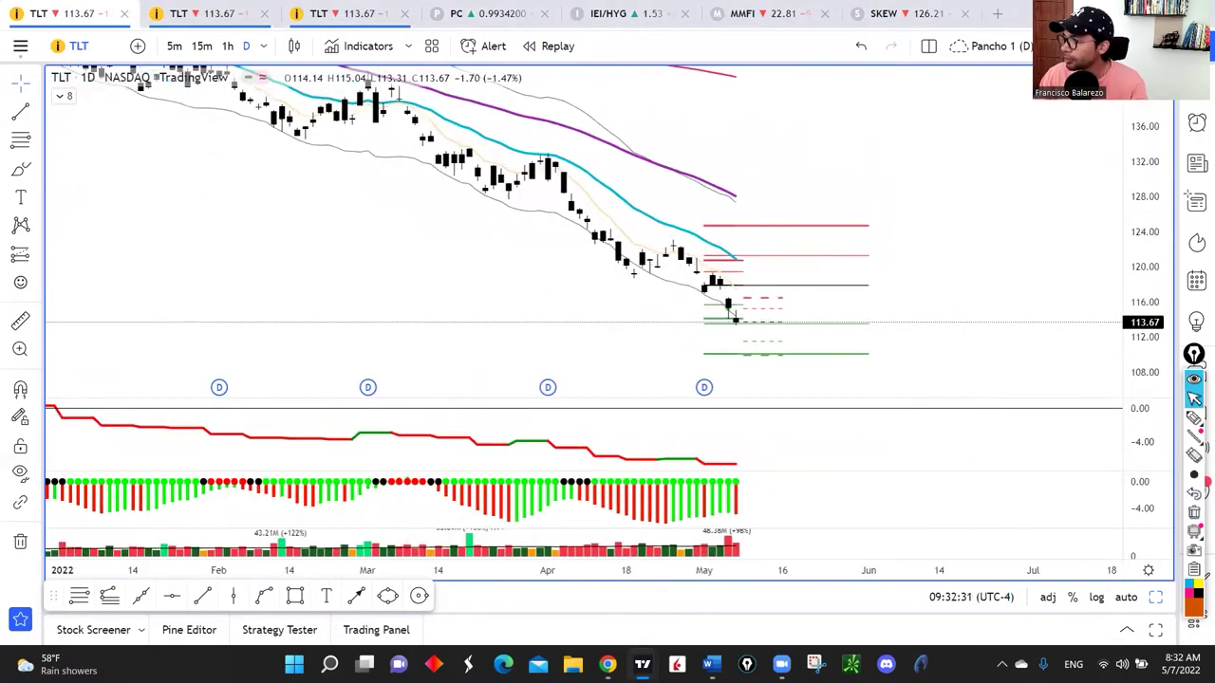
key(space)
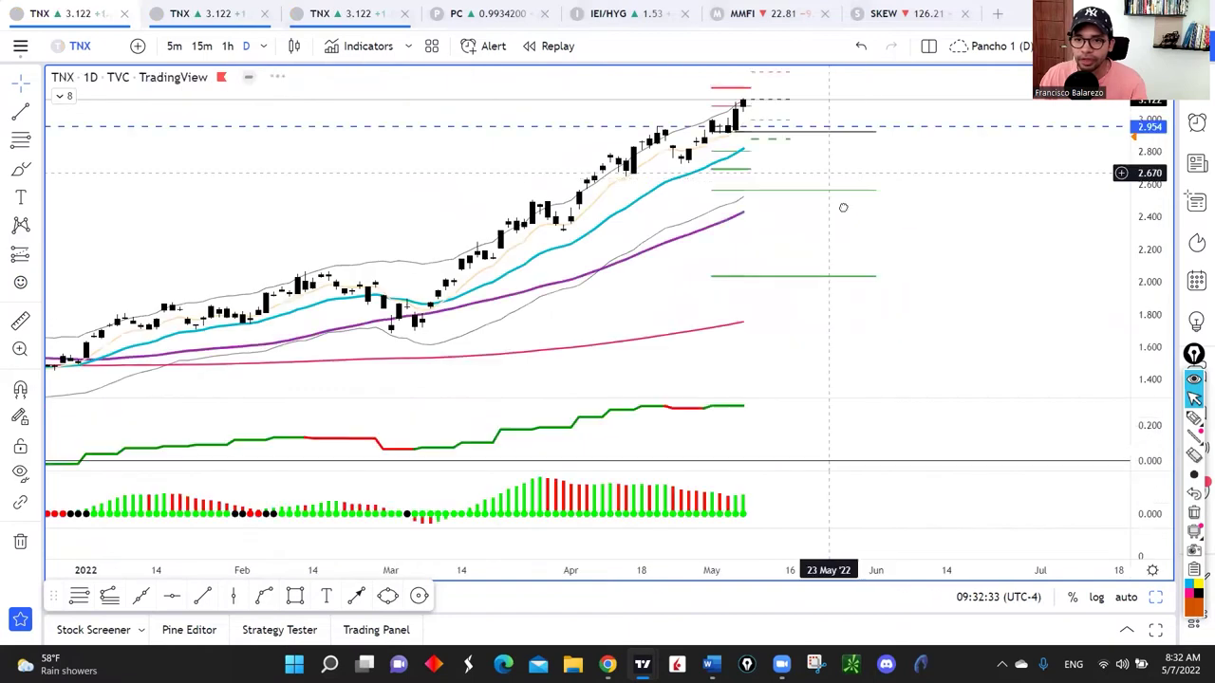
scroll(881, 266, up, 3)
Step: Highlight the 2.954 level and circle 3.122 on the scale with a thick highlighter, then clear
mouse_move(1194, 479)
click(1194, 417)
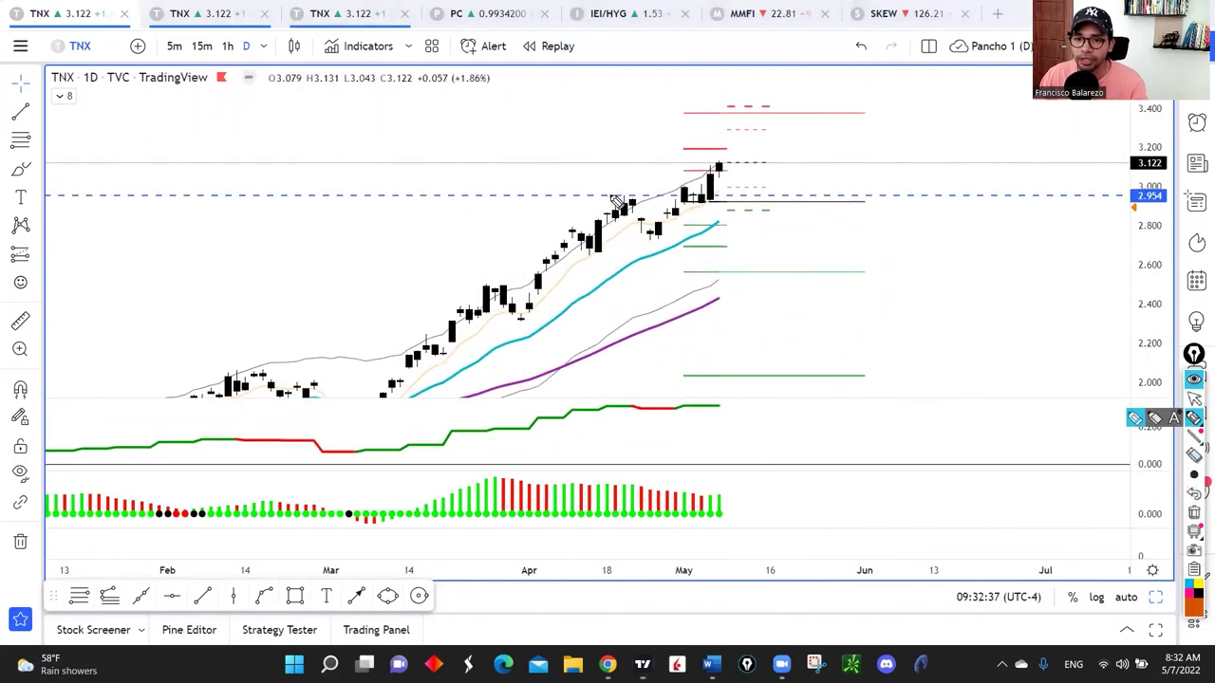
drag(606, 196, 703, 201)
drag(1130, 191, 1129, 203)
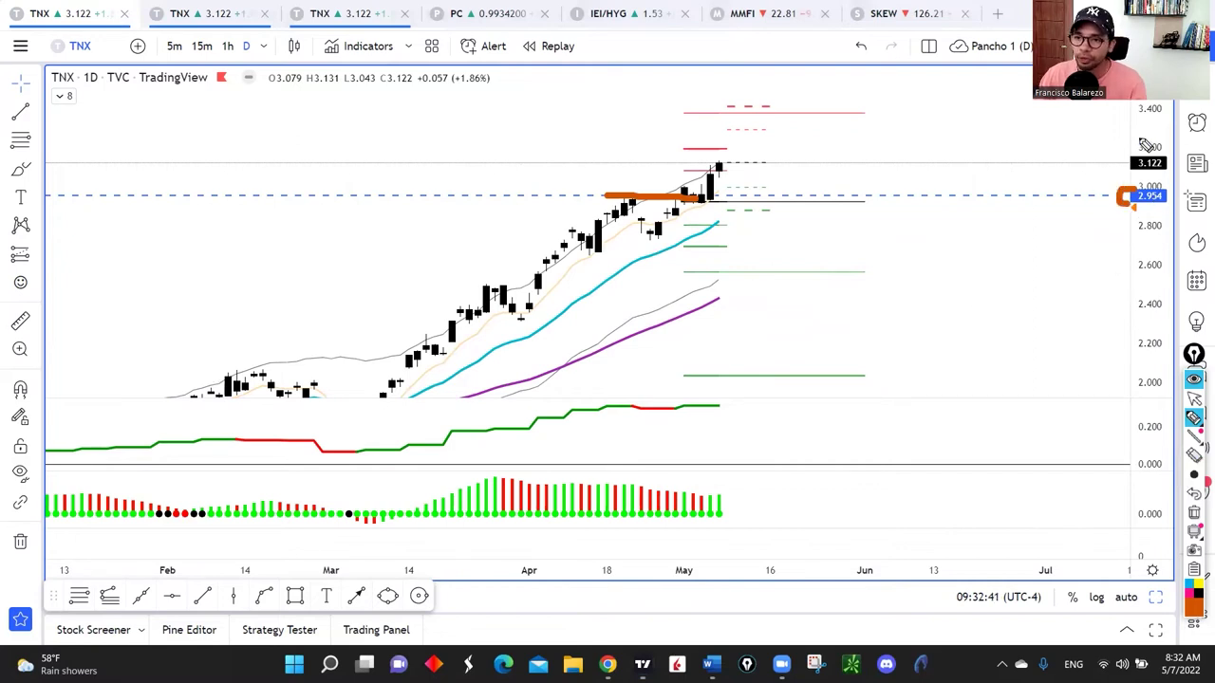
drag(1136, 157, 1146, 193)
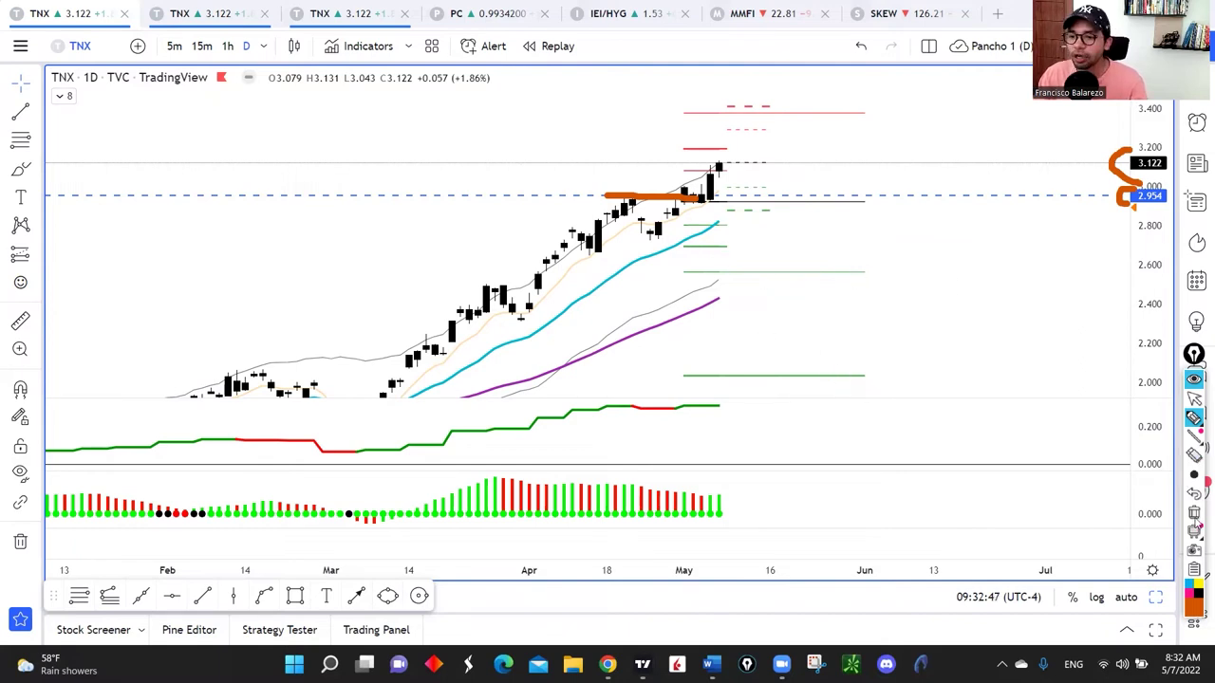
click(1194, 513)
click(1194, 399)
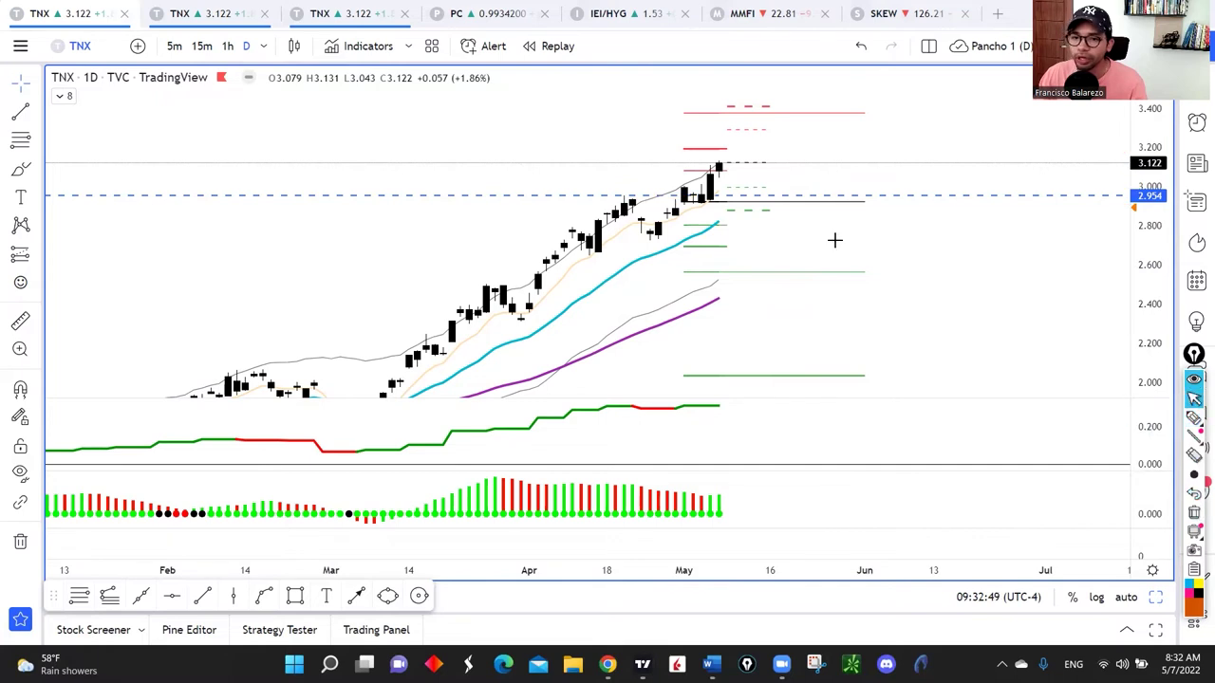
Step: Switch TNX to the 1-hour interval and trace the rising price trend in orange
text(1h)
key(Return)
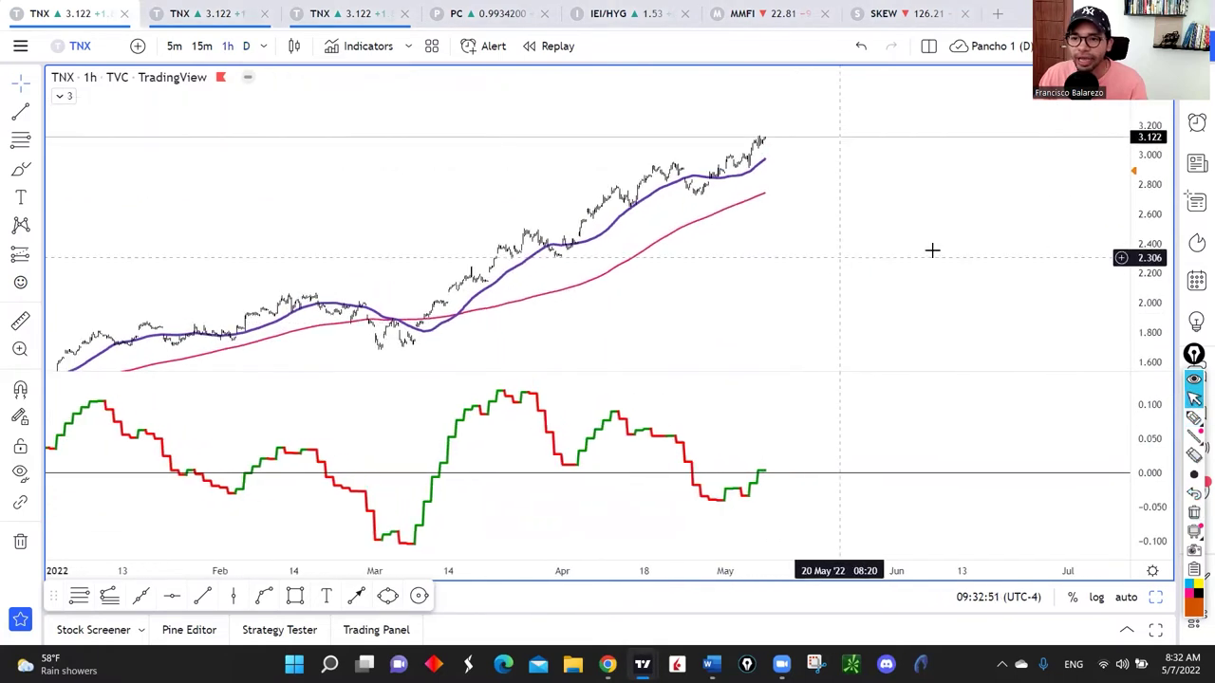
click(1193, 420)
drag(492, 217, 812, 112)
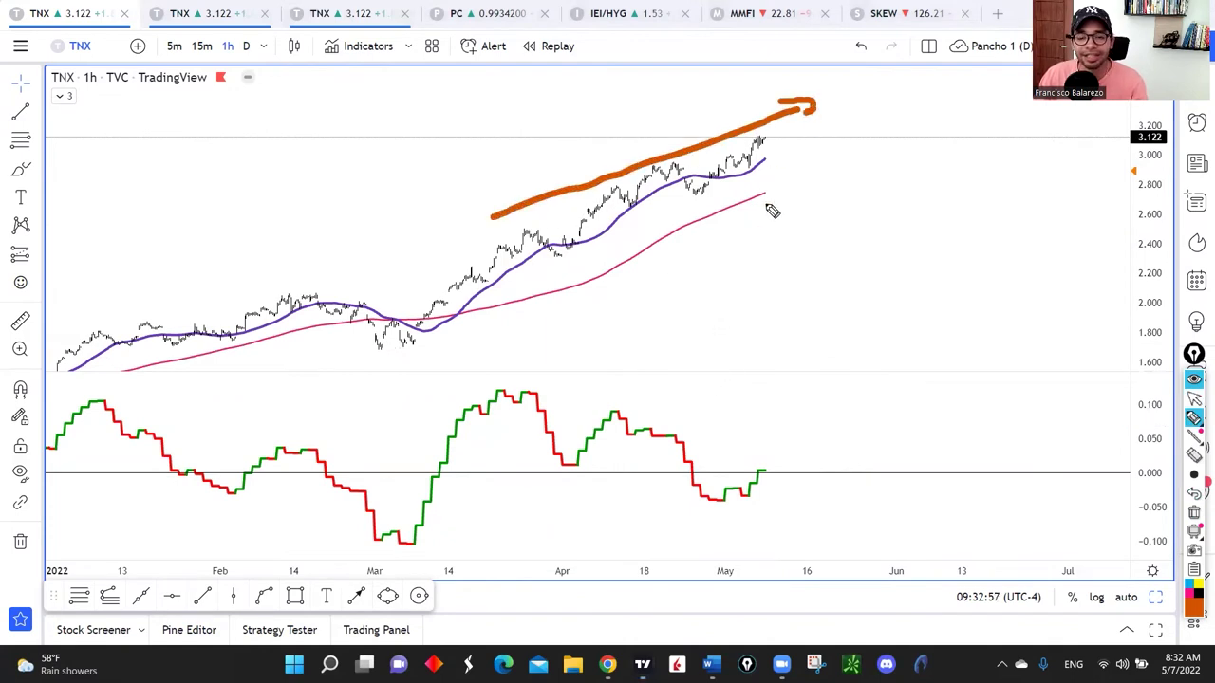
Step: Draw a falling arrow across the oscillator and circle its 0.000 level and latest value
mouse_move(512, 383)
mouse_down()
mouse_move(828, 457)
mouse_move(791, 462)
mouse_up()
mouse_move(1139, 465)
mouse_down()
mouse_move(1118, 474)
mouse_move(1165, 467)
mouse_up()
drag(756, 465, 777, 488)
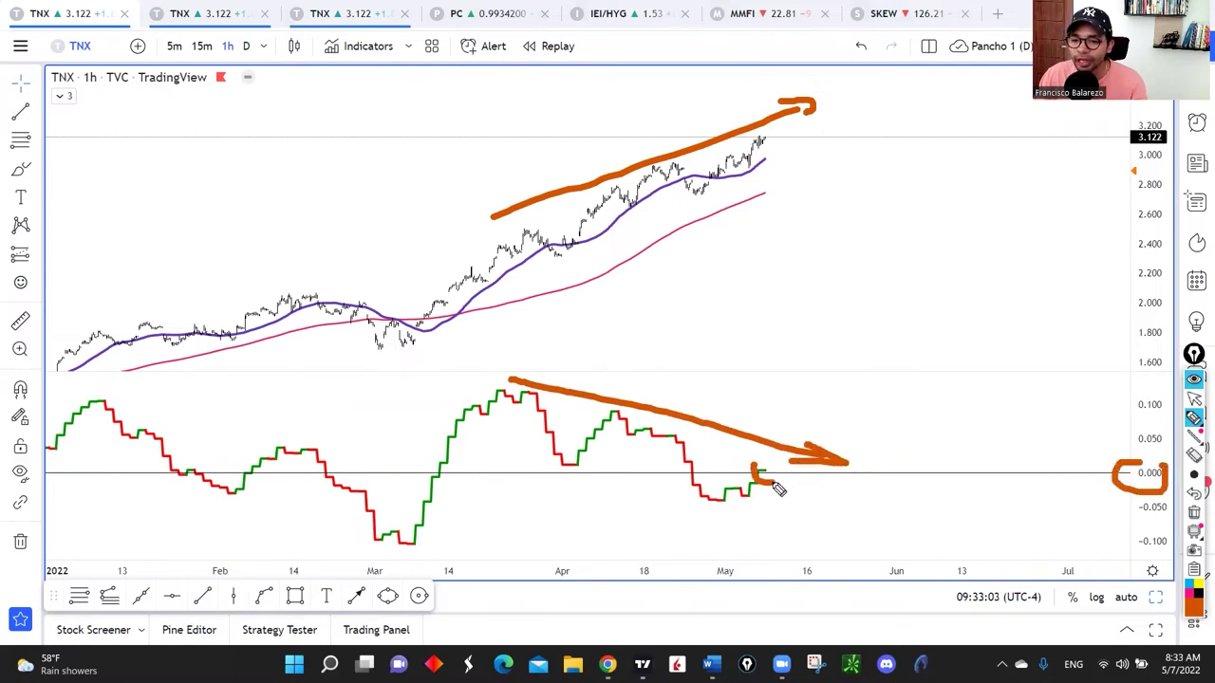
Step: Erase all orange annotations and return the chart to the daily (1D) interval
click(1194, 399)
click(1194, 512)
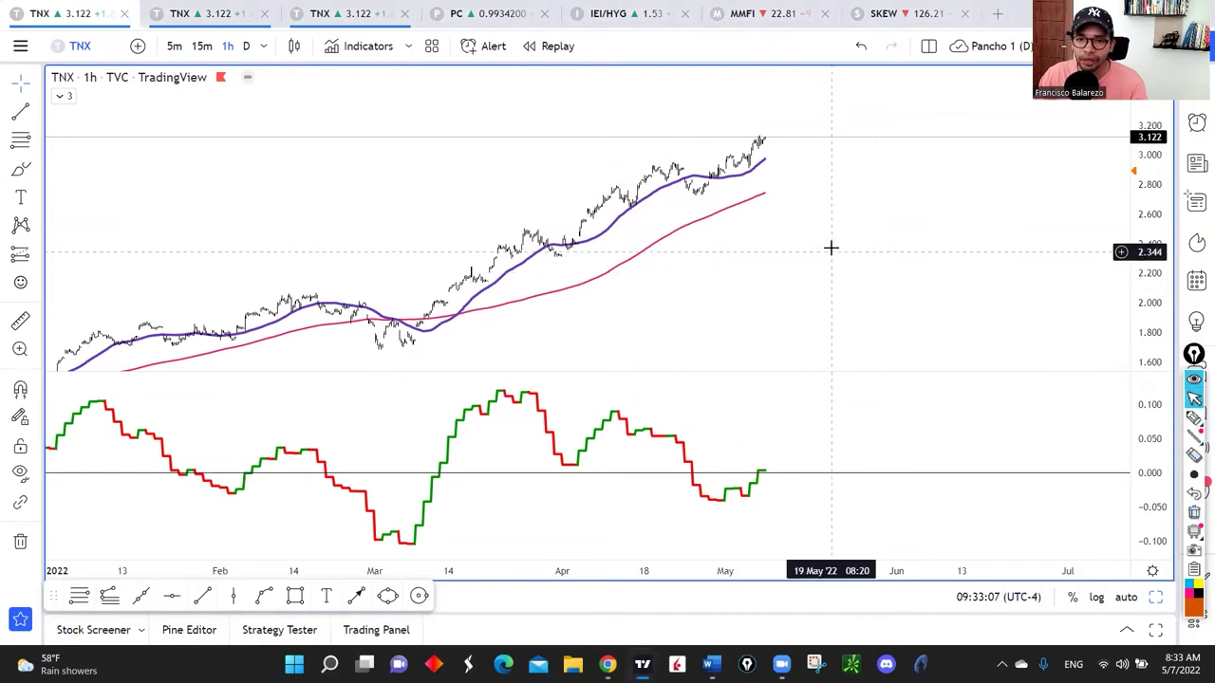
text(1D)
key(Return)
Step: Sketch an orange curved down arrow off TNX's latest daily candles, then erase it
click(1194, 418)
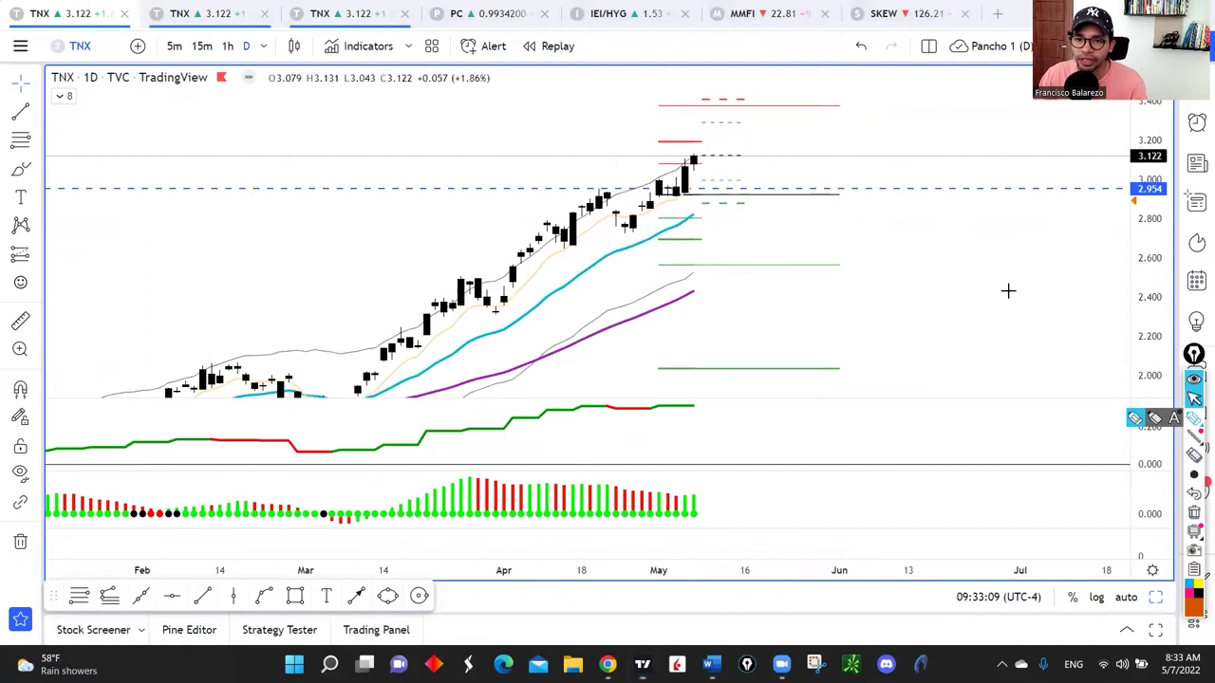
mouse_move(699, 153)
mouse_down()
mouse_move(723, 183)
mouse_move(731, 228)
mouse_move(739, 200)
mouse_up()
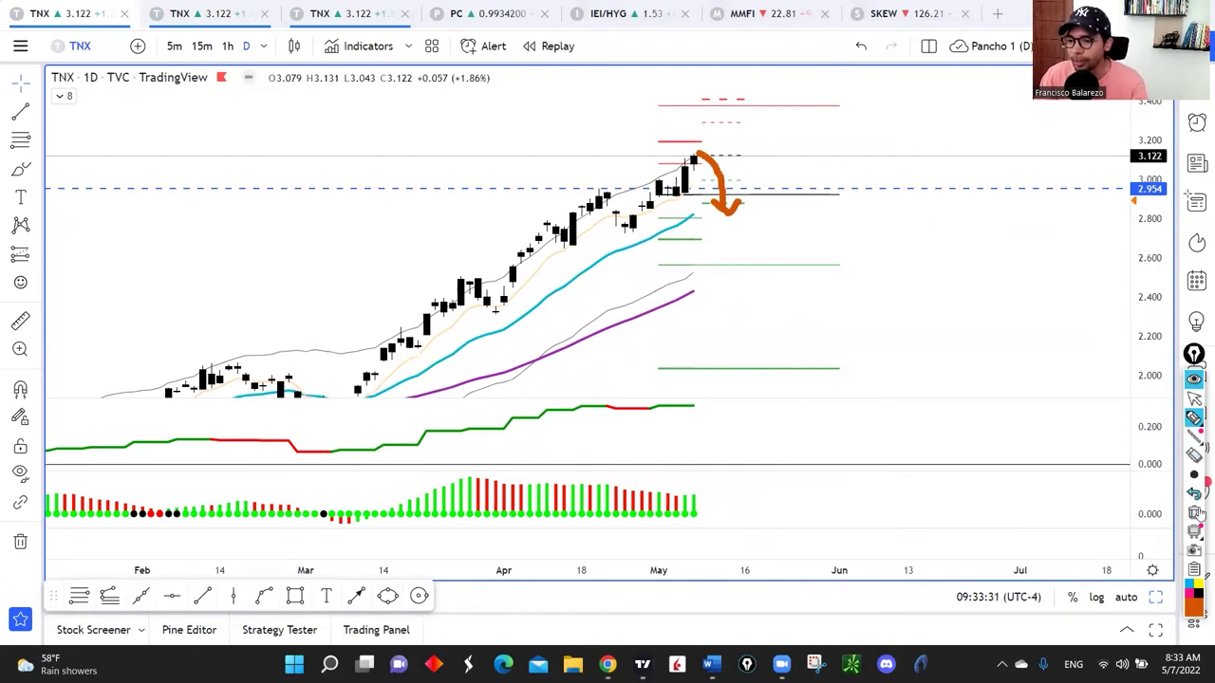
click(1195, 401)
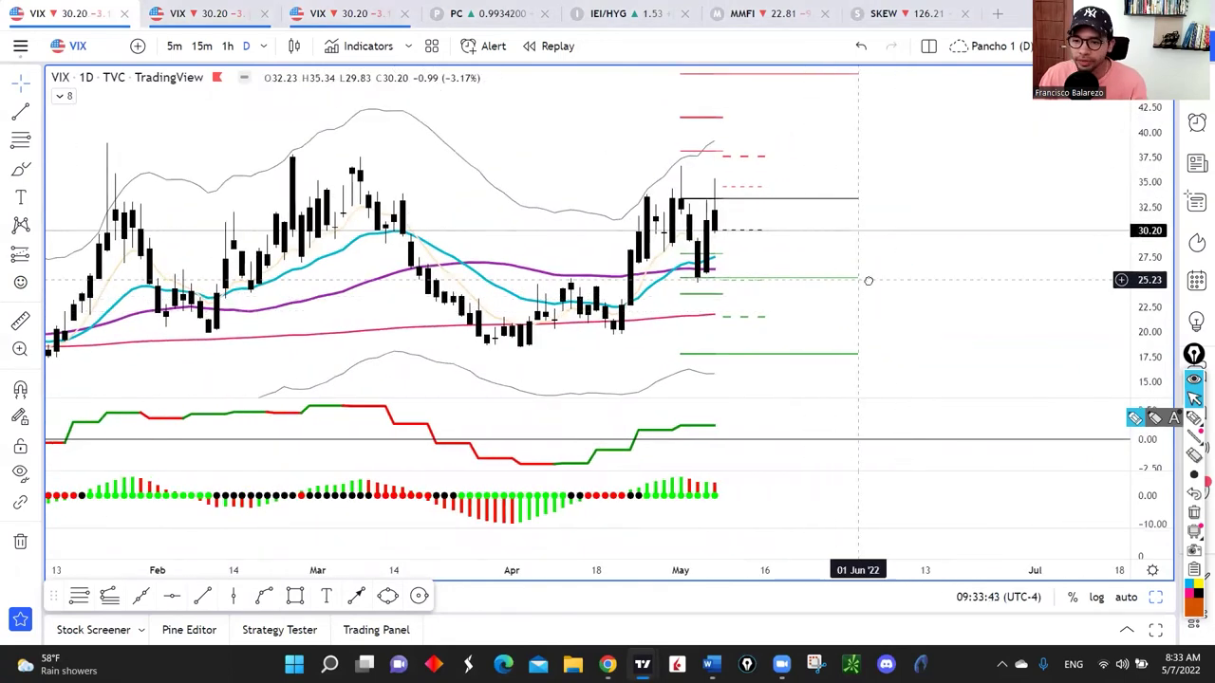
click(1194, 418)
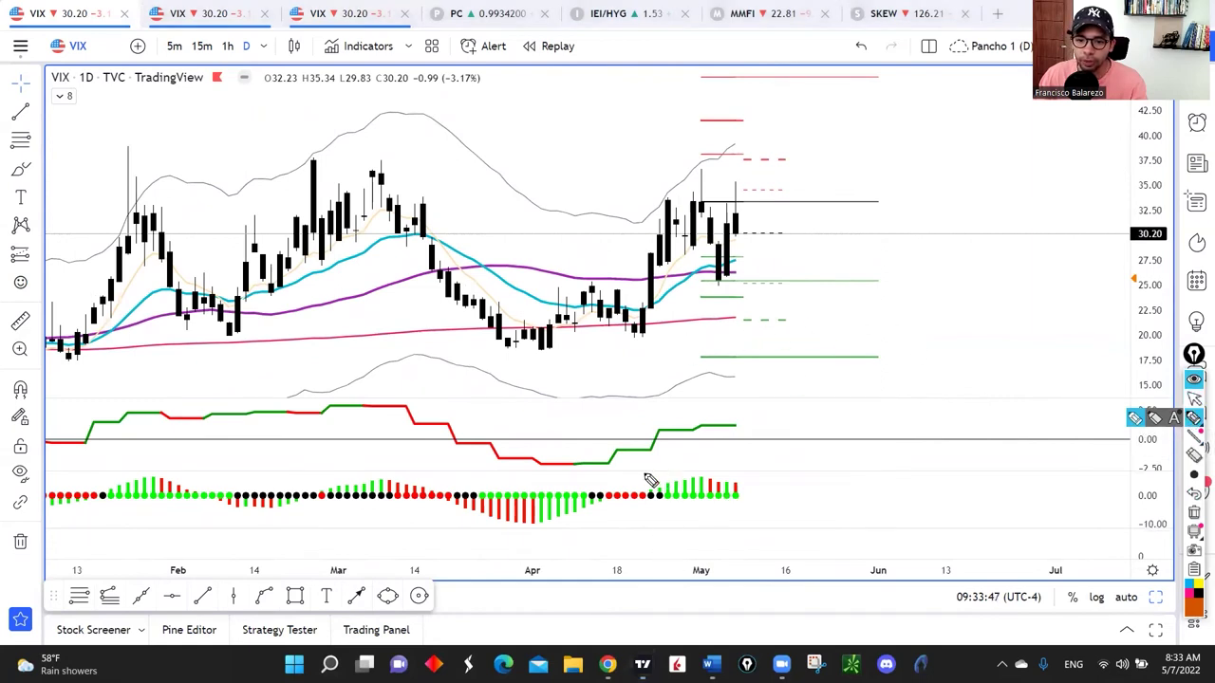
drag(655, 473, 691, 512)
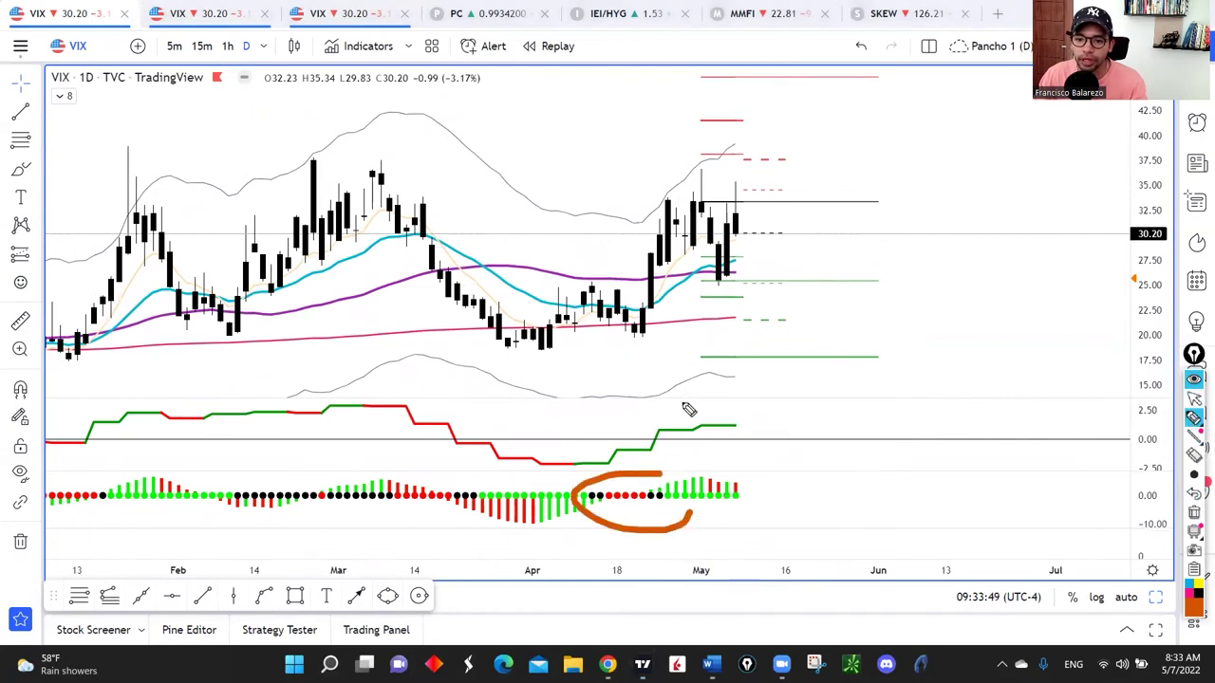
drag(626, 461, 660, 446)
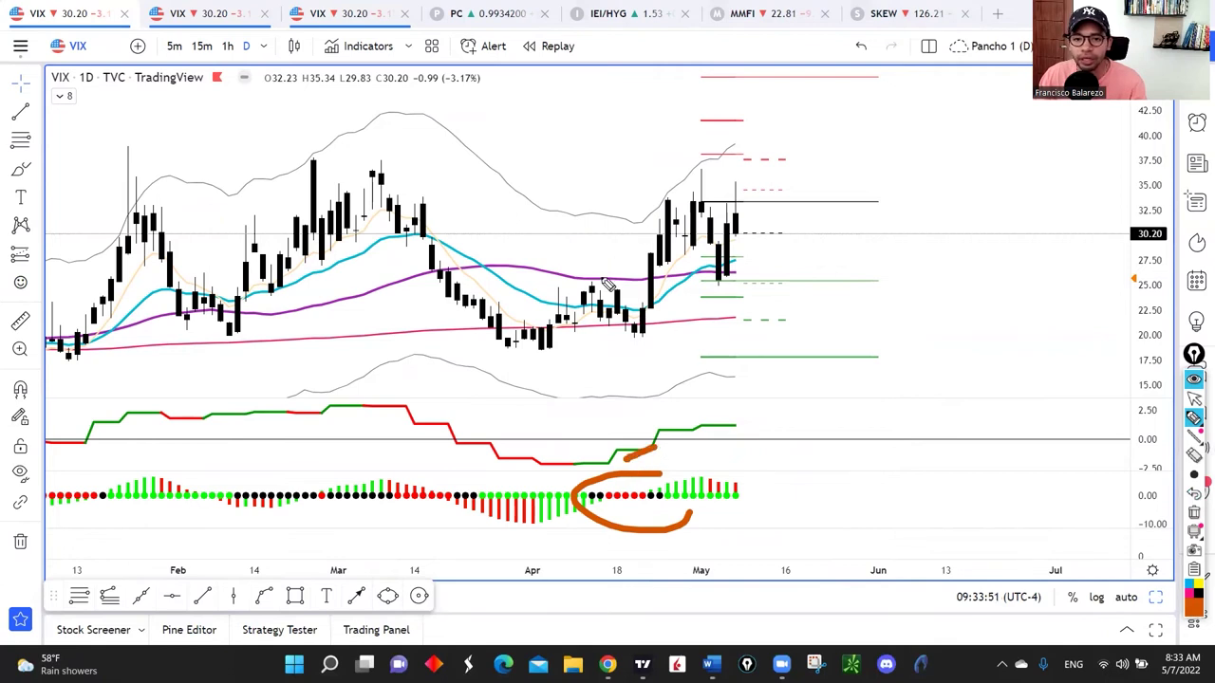
mouse_move(251, 176)
mouse_down()
mouse_move(767, 181)
mouse_move(184, 189)
mouse_move(680, 185)
mouse_up()
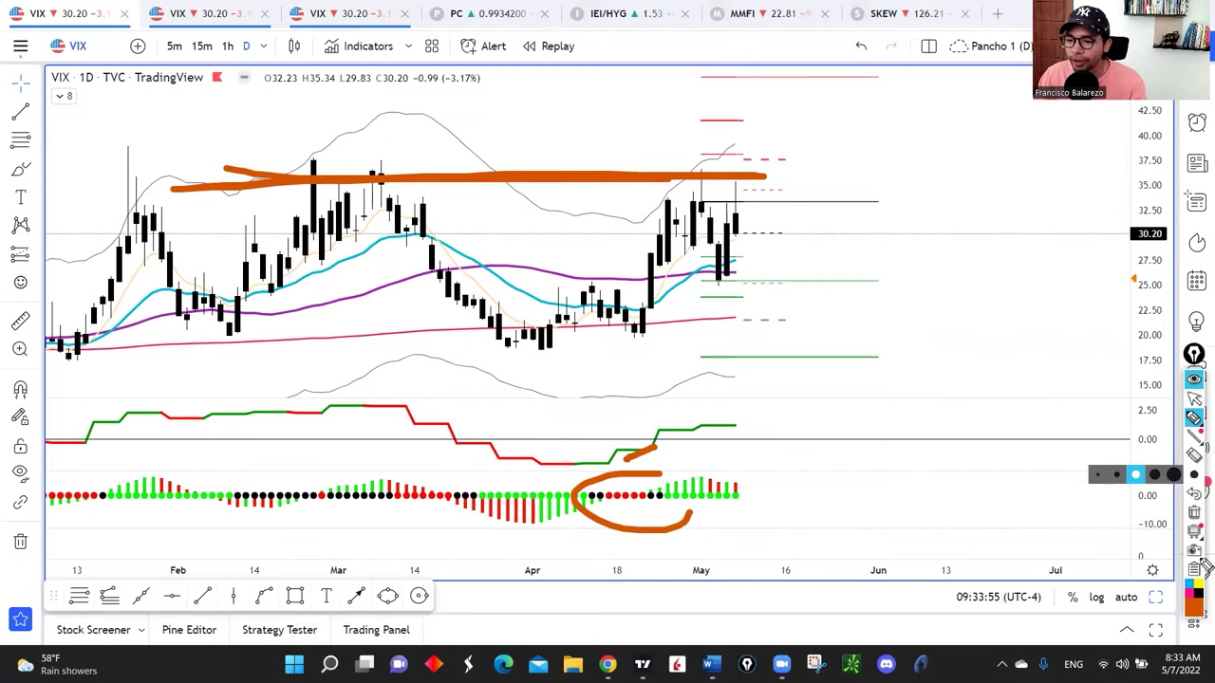
click(1194, 532)
drag(704, 167, 748, 177)
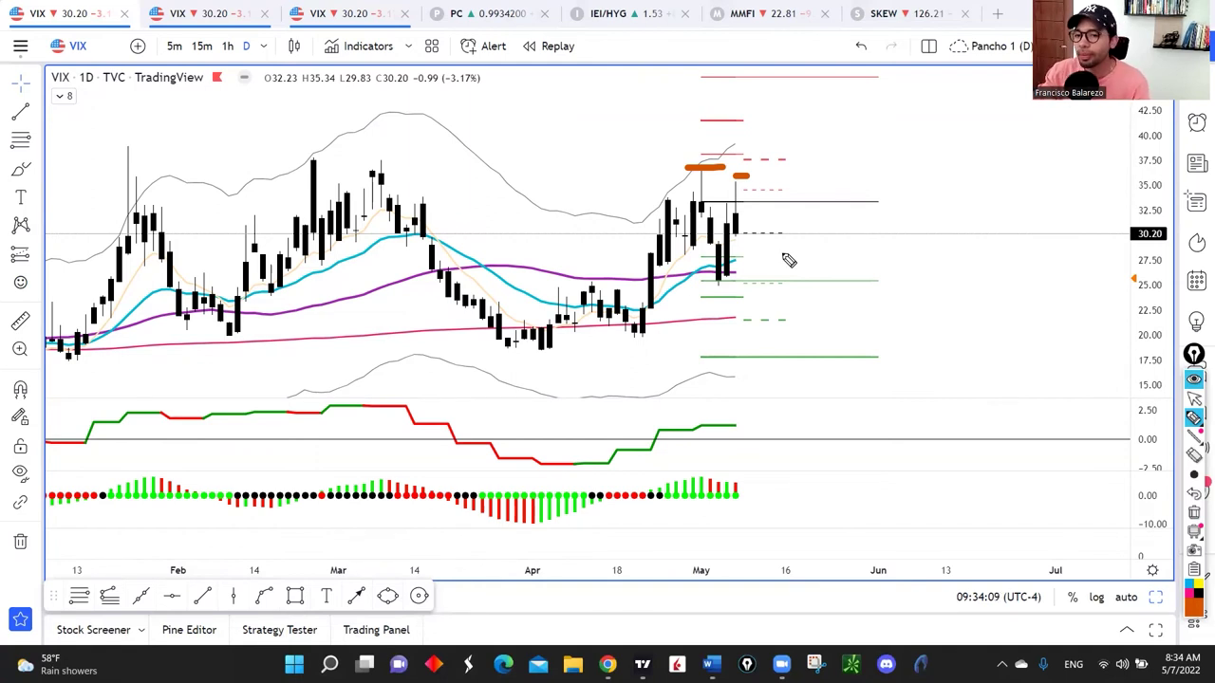
click(1194, 512)
mouse_move(1198, 413)
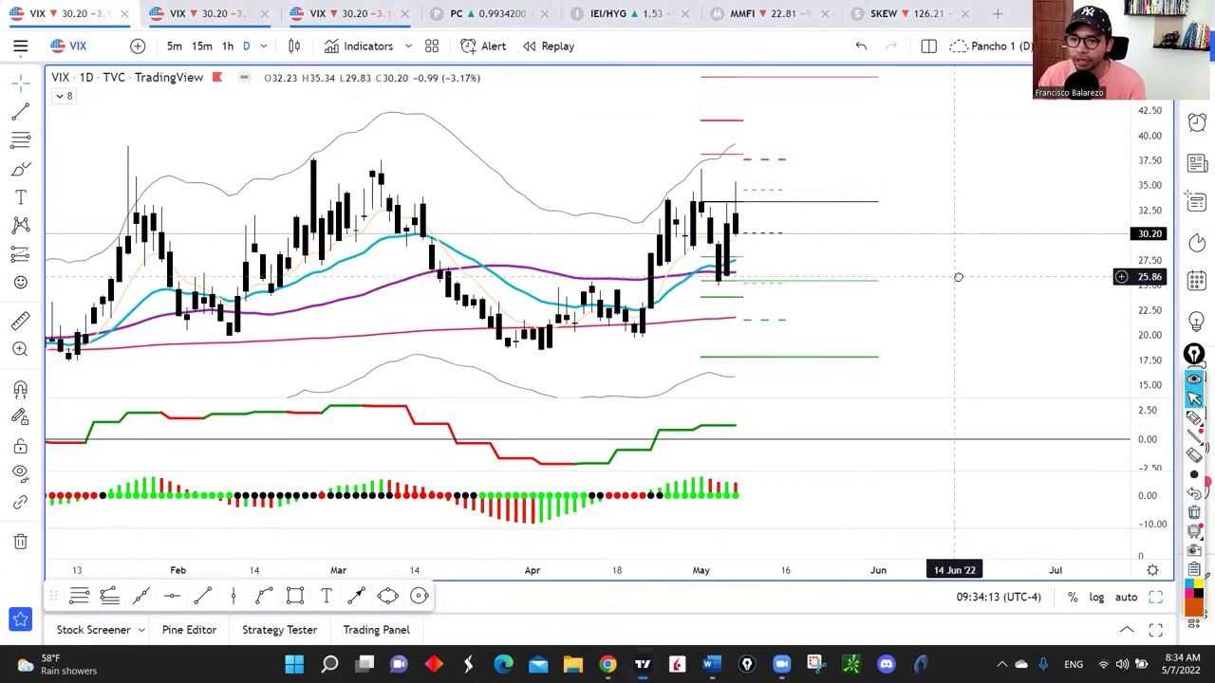
key(6)
key(0)
key(Return)
scroll(857, 313, left, 5)
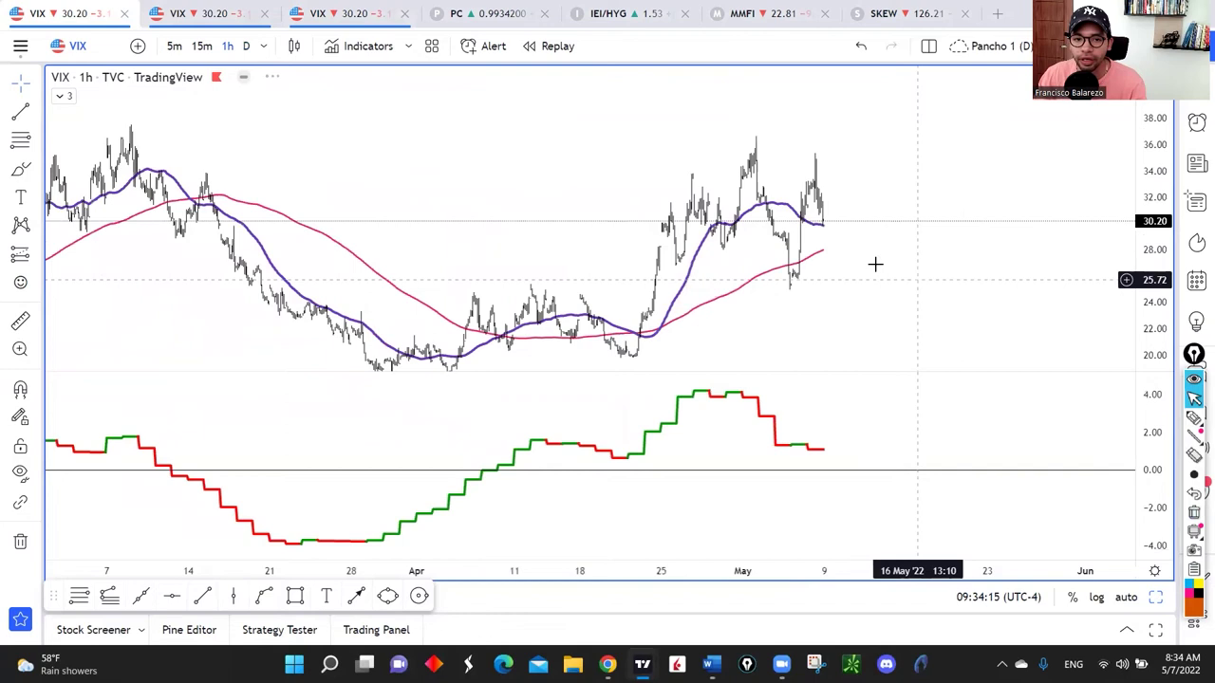
click(1194, 417)
mouse_move(83, 59)
mouse_down()
mouse_move(53, 75)
mouse_move(58, 101)
mouse_up()
mouse_move(653, 190)
mouse_down()
mouse_move(692, 177)
mouse_move(730, 186)
mouse_move(798, 143)
mouse_move(866, 149)
mouse_move(881, 171)
mouse_up()
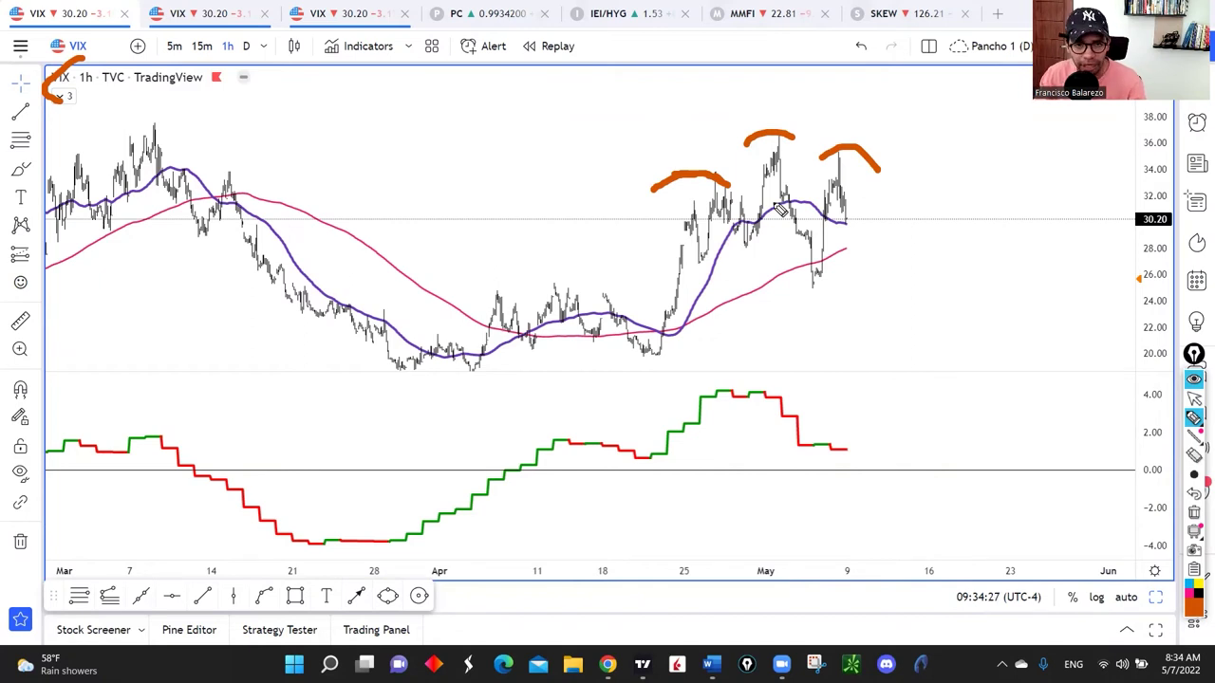
mouse_move(776, 382)
mouse_down()
mouse_move(832, 420)
mouse_move(830, 446)
mouse_up()
mouse_move(868, 176)
mouse_down()
mouse_move(791, 240)
mouse_move(866, 189)
mouse_up()
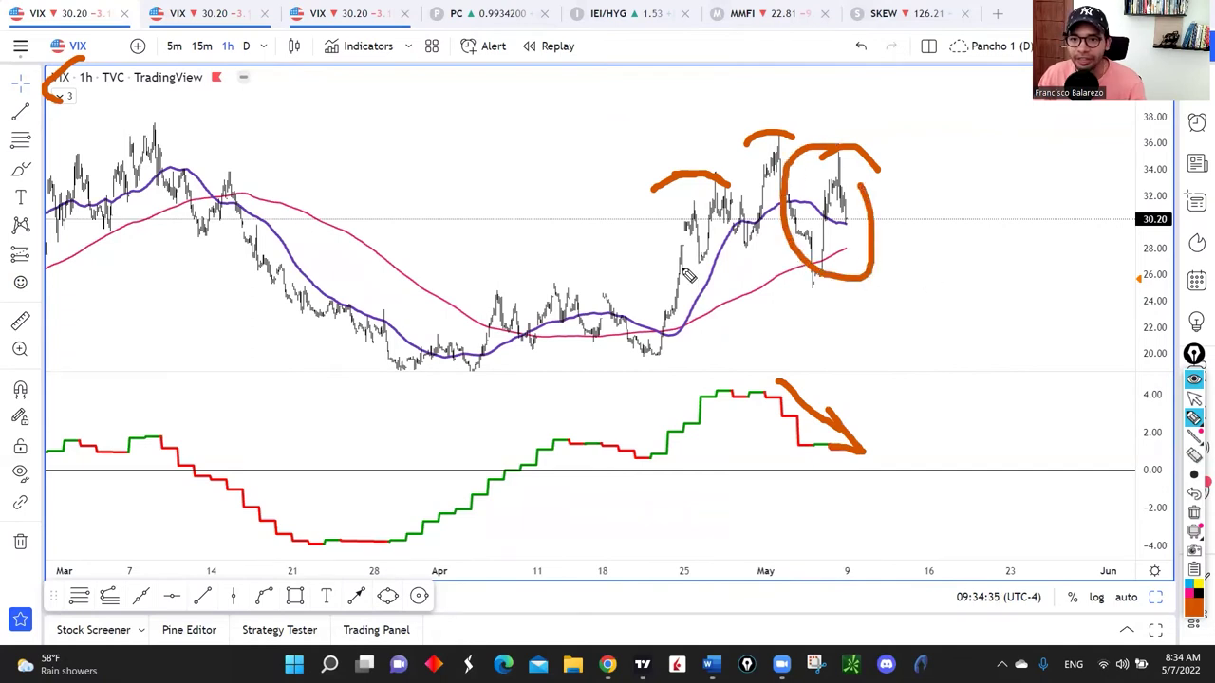
mouse_move(859, 230)
mouse_down()
mouse_move(895, 317)
mouse_move(922, 345)
mouse_move(917, 306)
mouse_up()
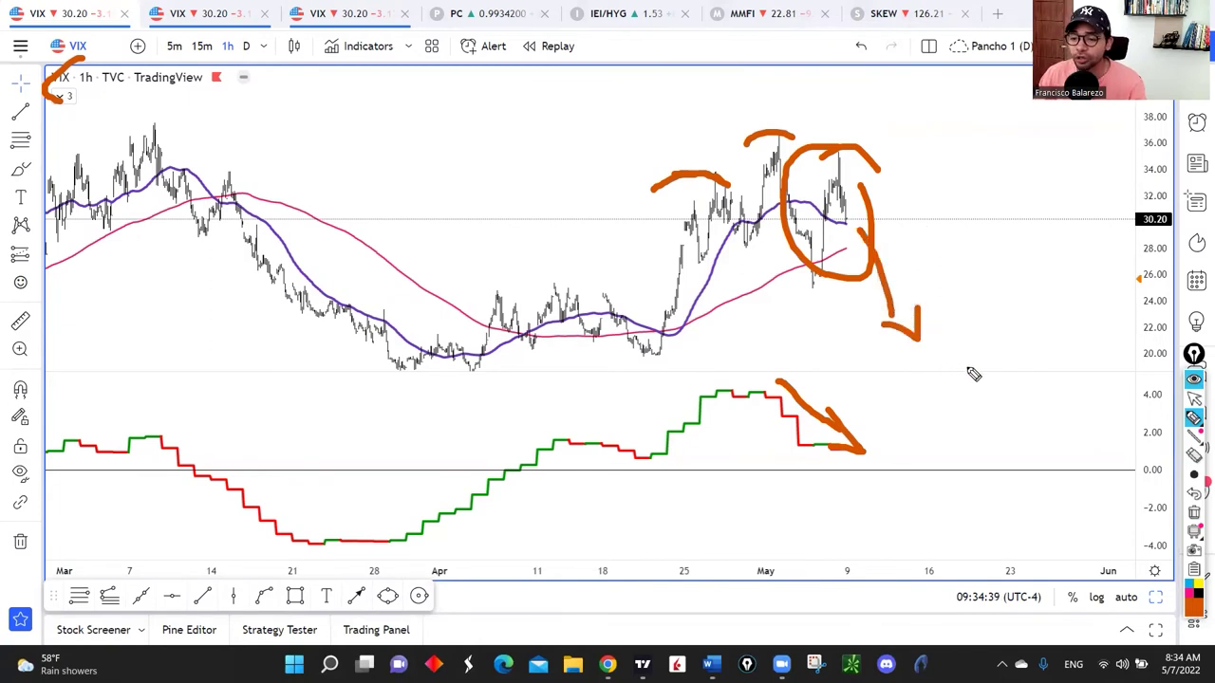
click(1194, 512)
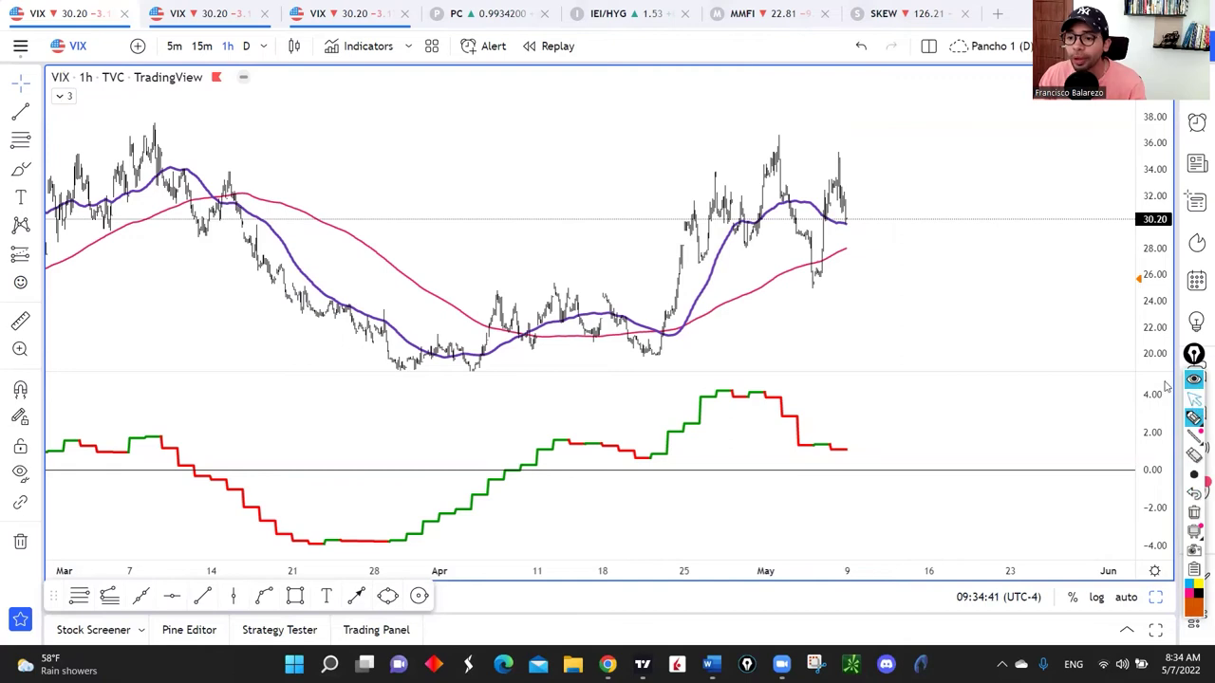
click(1194, 398)
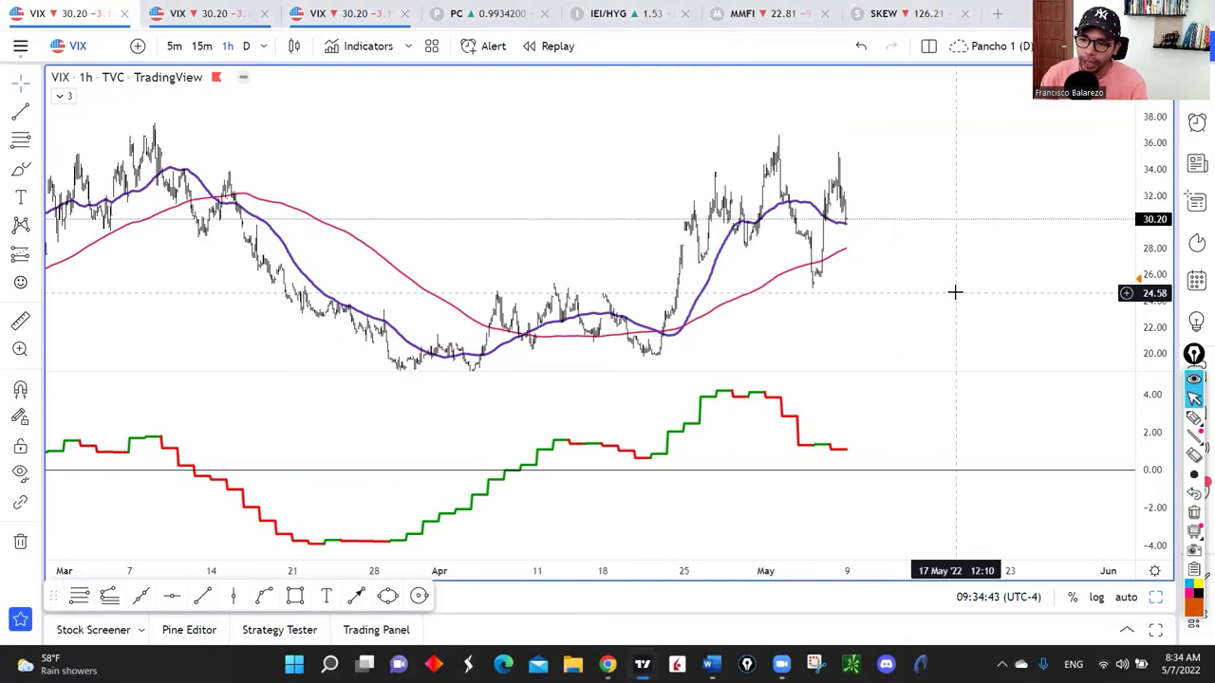
scroll(892, 306, left, 1)
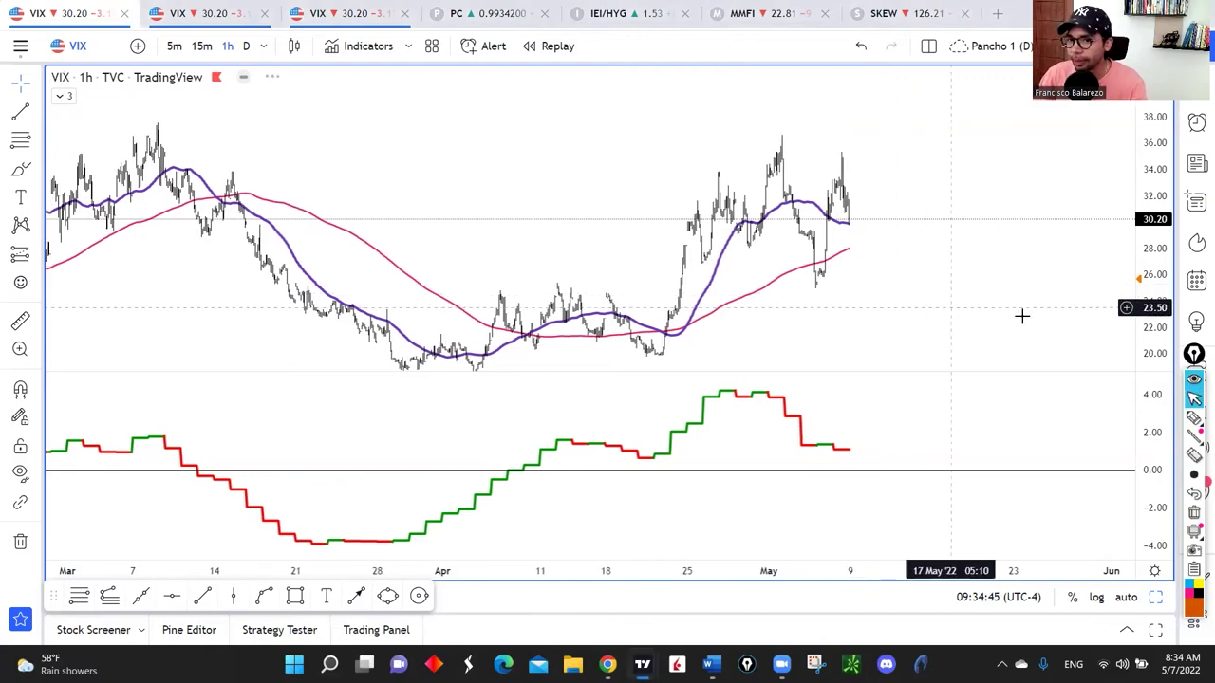
key(d)
key(Return)
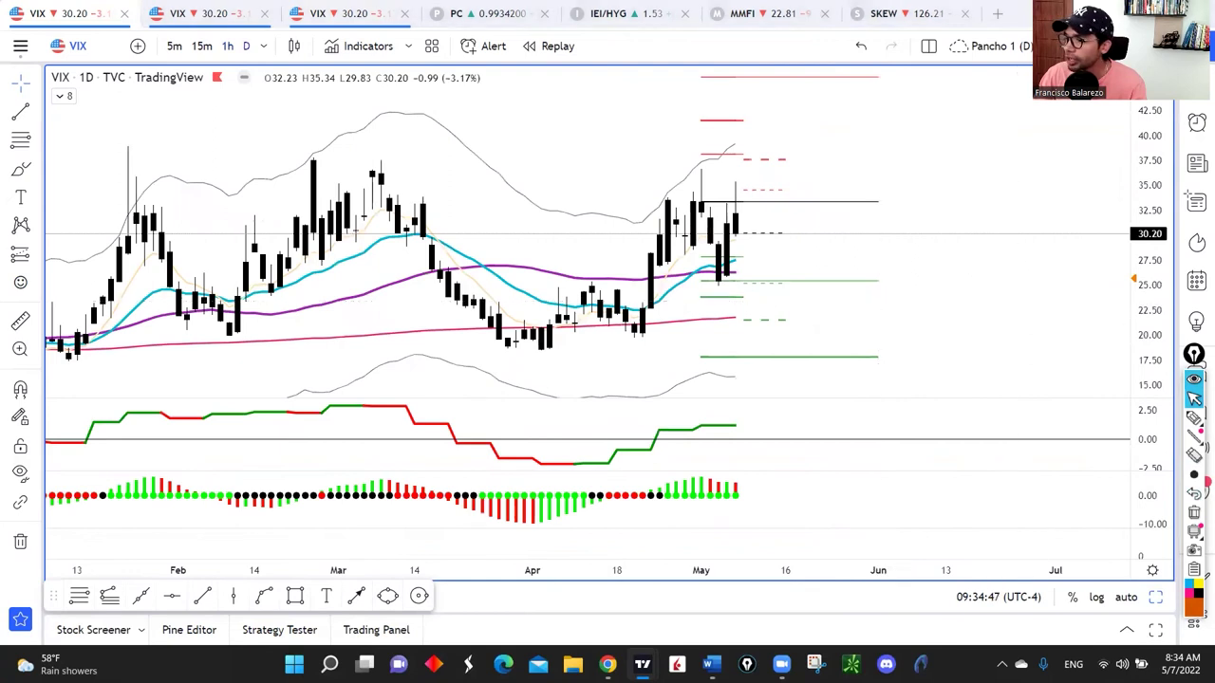
Step: On UVXY, circle the March and May peaks, arrow the May candles and latest volume bar, then erase
key(space)
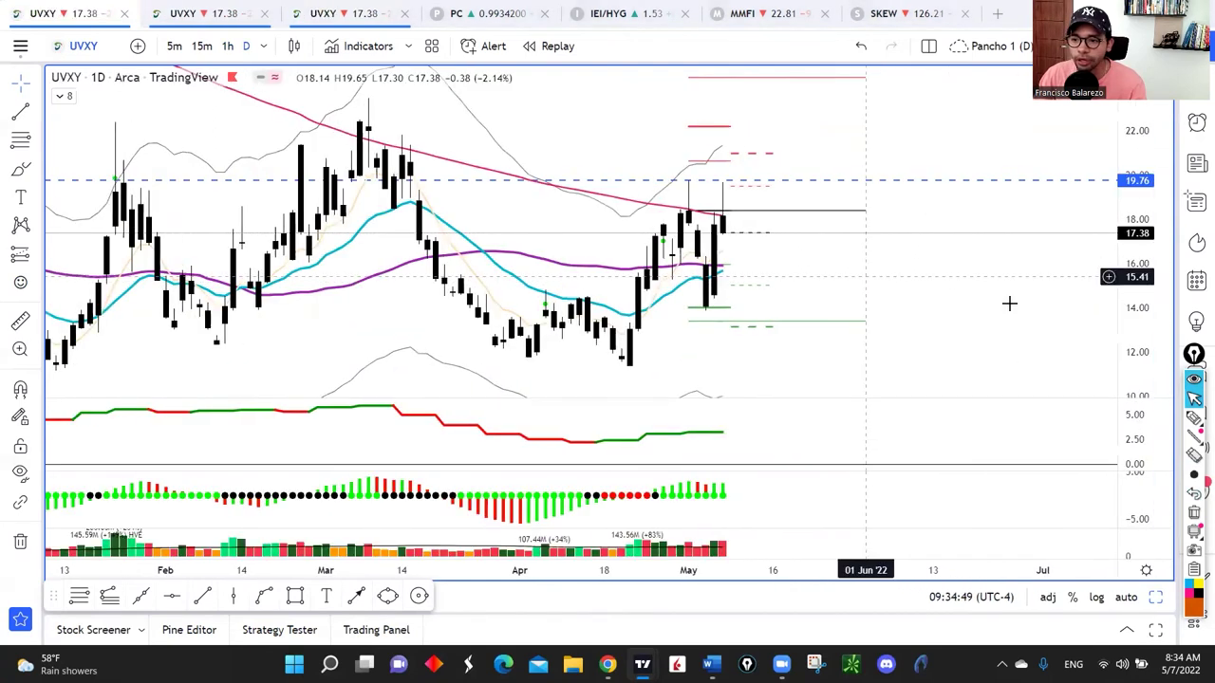
click(1194, 419)
mouse_move(348, 121)
mouse_down()
mouse_move(402, 121)
mouse_move(349, 126)
mouse_up()
mouse_move(745, 207)
mouse_down()
mouse_move(649, 215)
mouse_move(700, 228)
mouse_up()
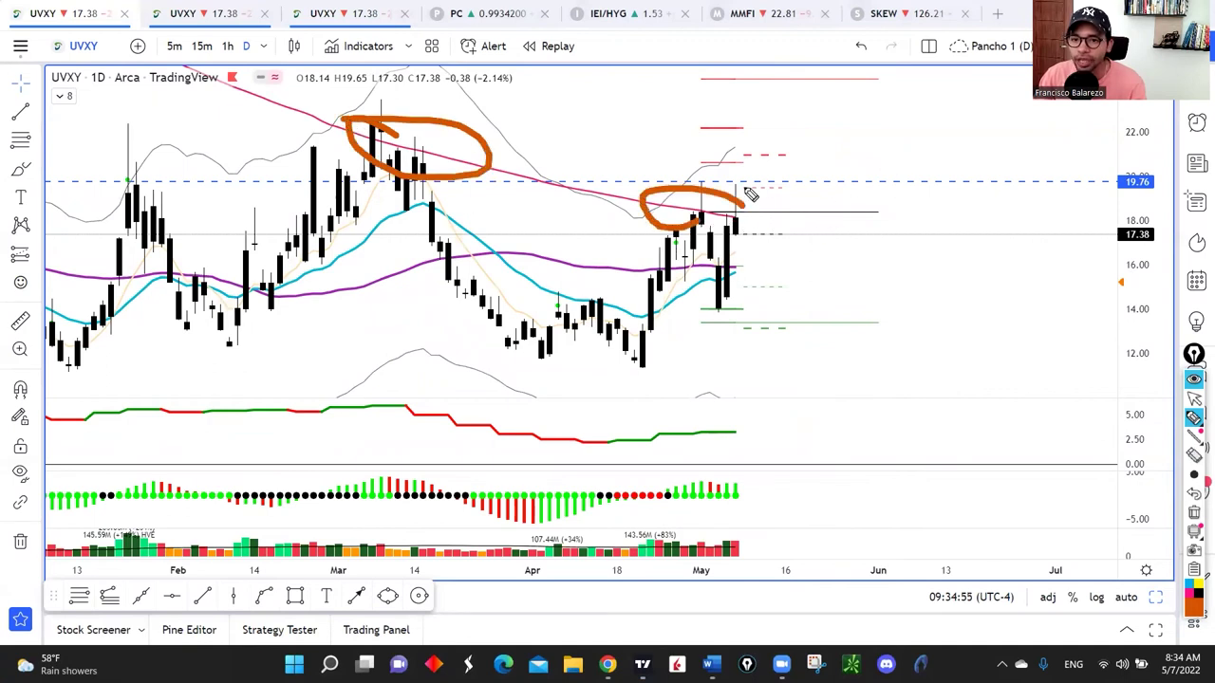
drag(745, 220, 751, 200)
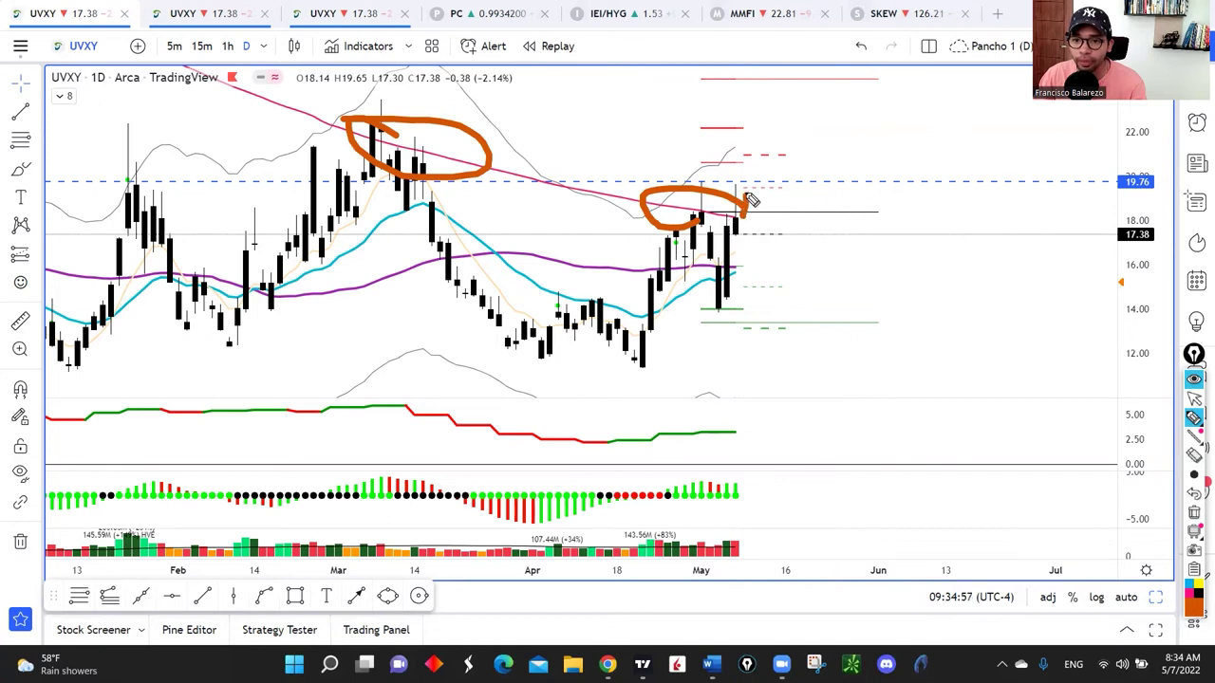
mouse_move(849, 199)
mouse_down()
mouse_move(790, 235)
mouse_move(750, 224)
mouse_move(767, 256)
mouse_up()
drag(807, 467, 754, 555)
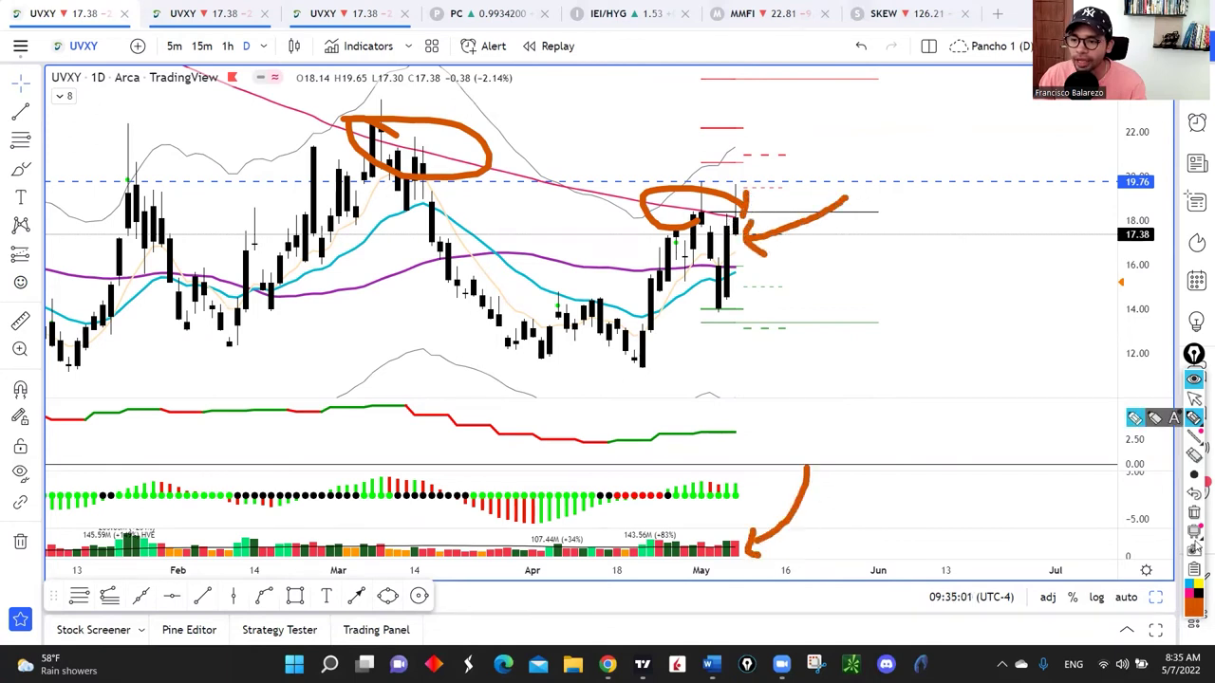
click(1194, 516)
Step: Mark the late-April 19.76 high, dot the latest candle, and bracket the 17.38–19.76 range
drag(692, 178, 713, 182)
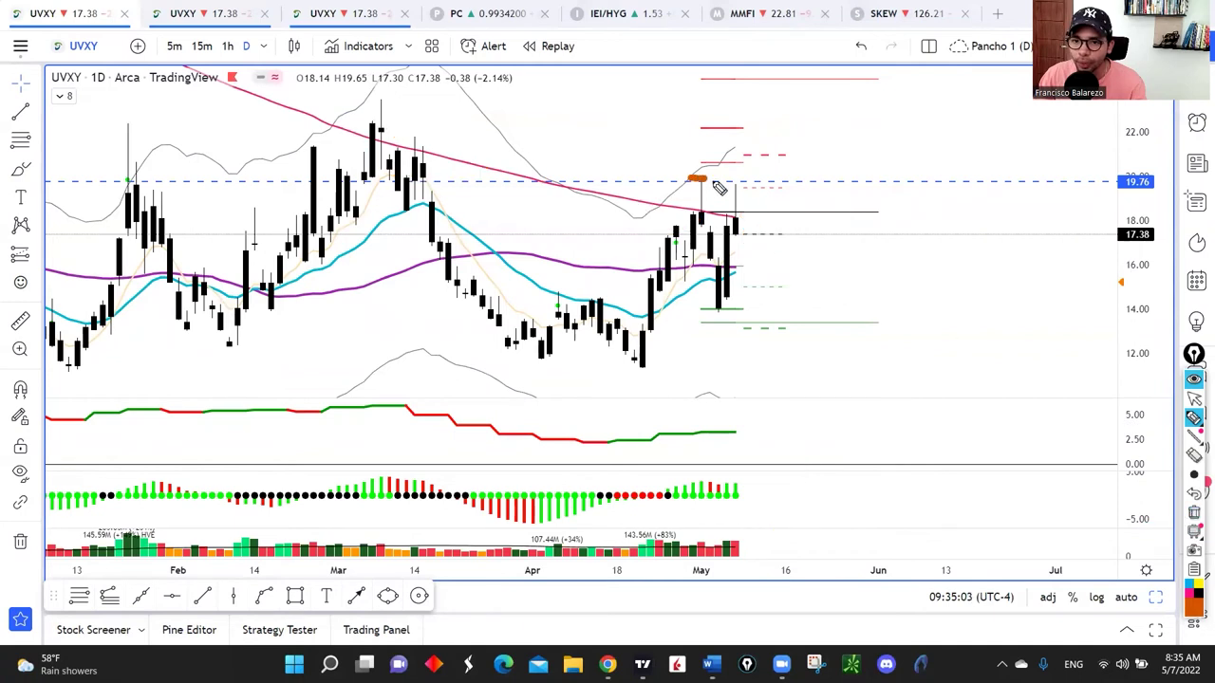
click(738, 185)
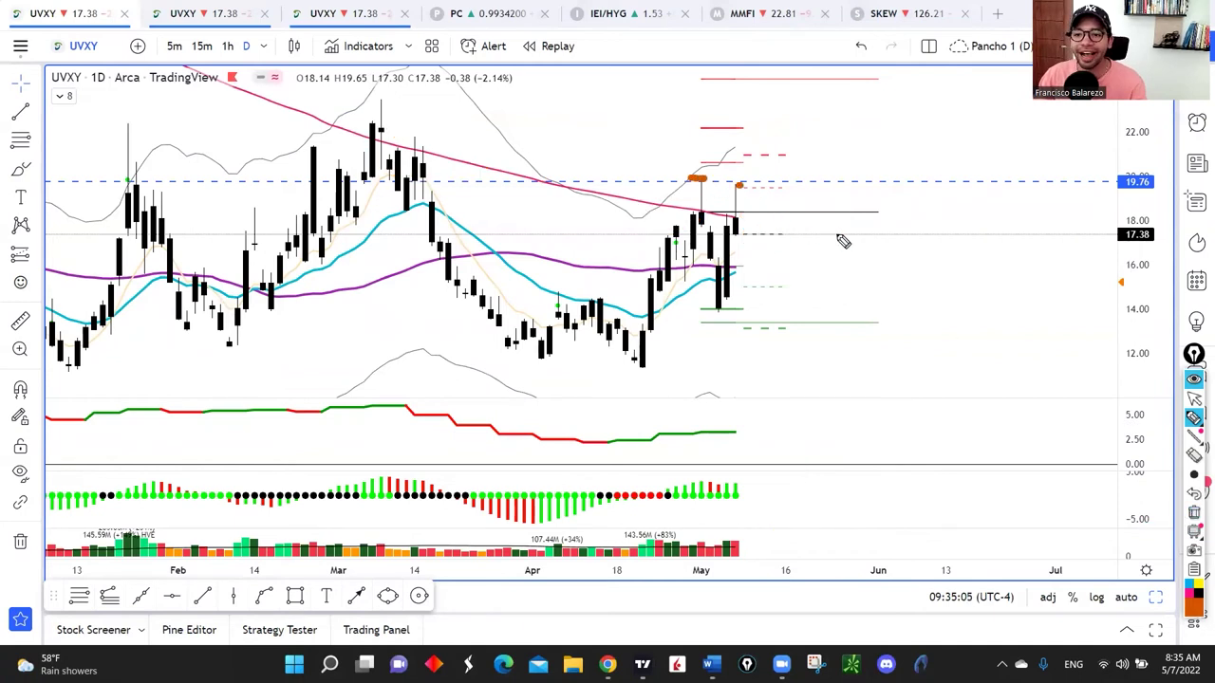
mouse_move(1157, 163)
mouse_down()
mouse_move(1135, 230)
mouse_move(1152, 226)
mouse_up()
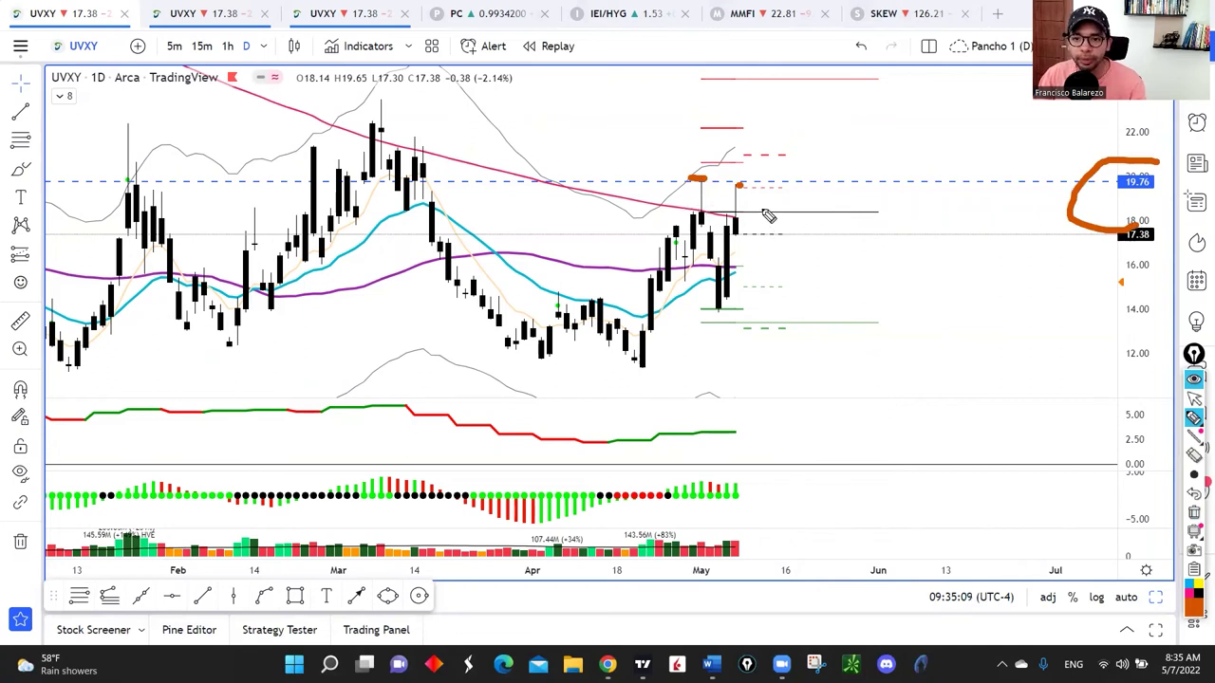
click(1194, 398)
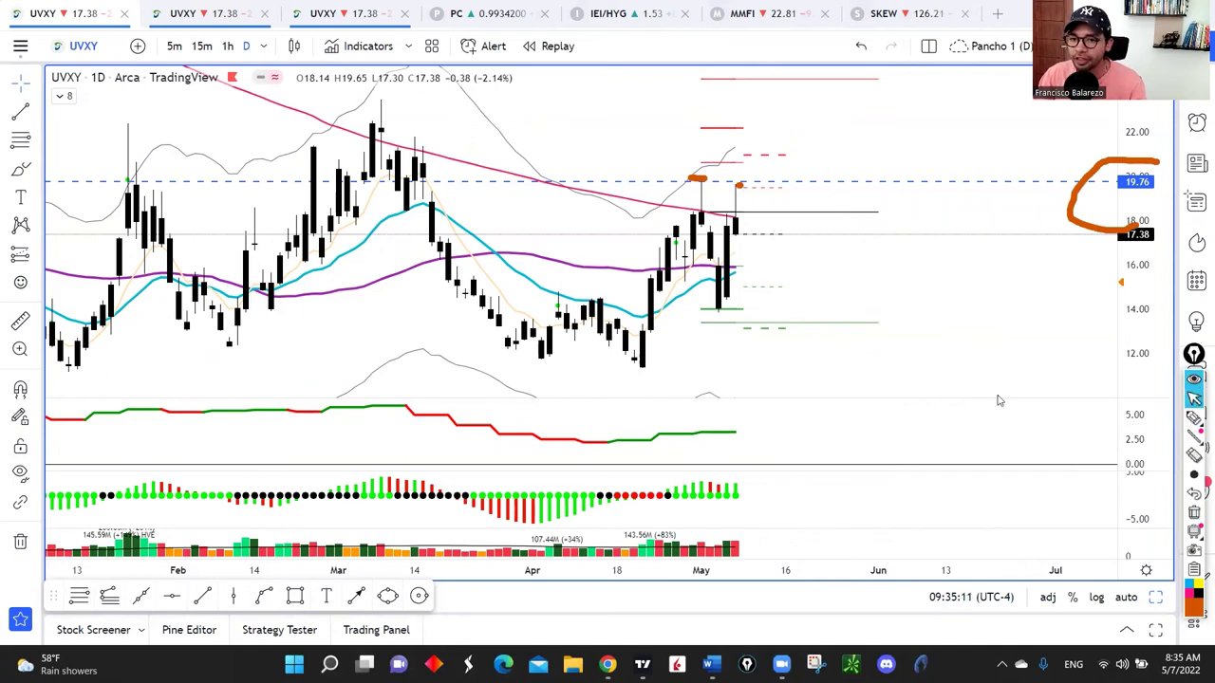
Step: Scribble over the latest candles and underline them, then clear all drawings and exit drawing mode
click(1194, 419)
drag(749, 264, 751, 284)
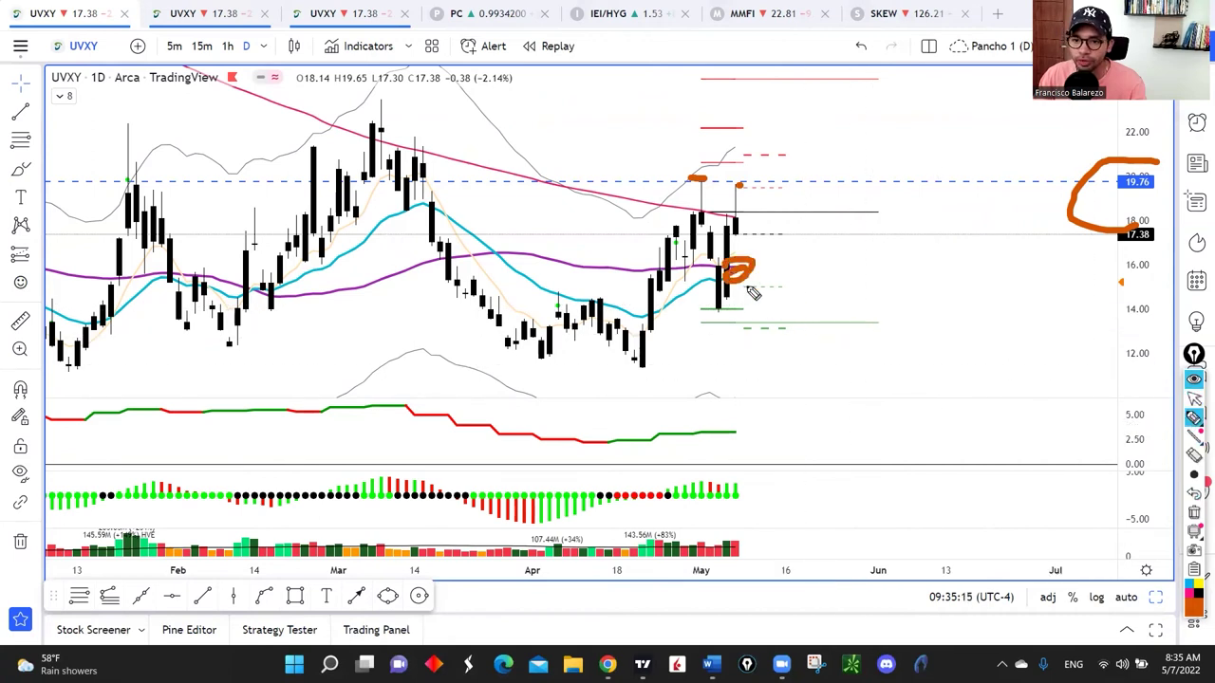
mouse_move(685, 310)
mouse_down()
mouse_move(765, 311)
mouse_move(728, 311)
mouse_up()
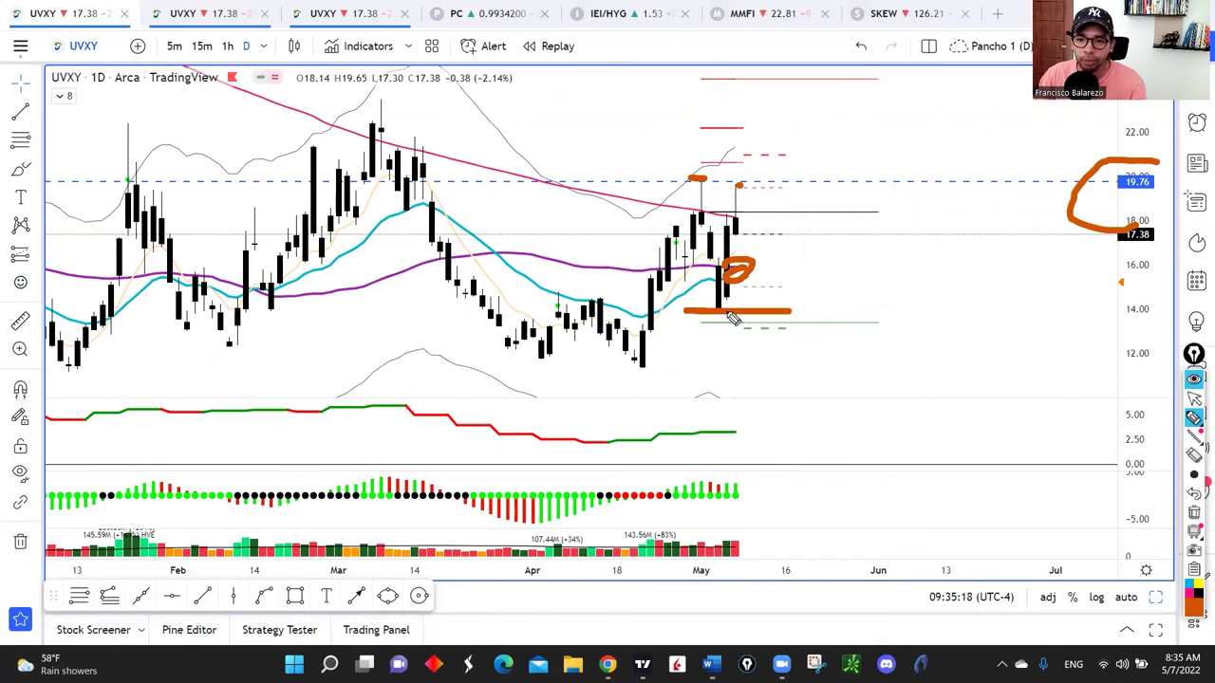
click(1194, 511)
click(1194, 398)
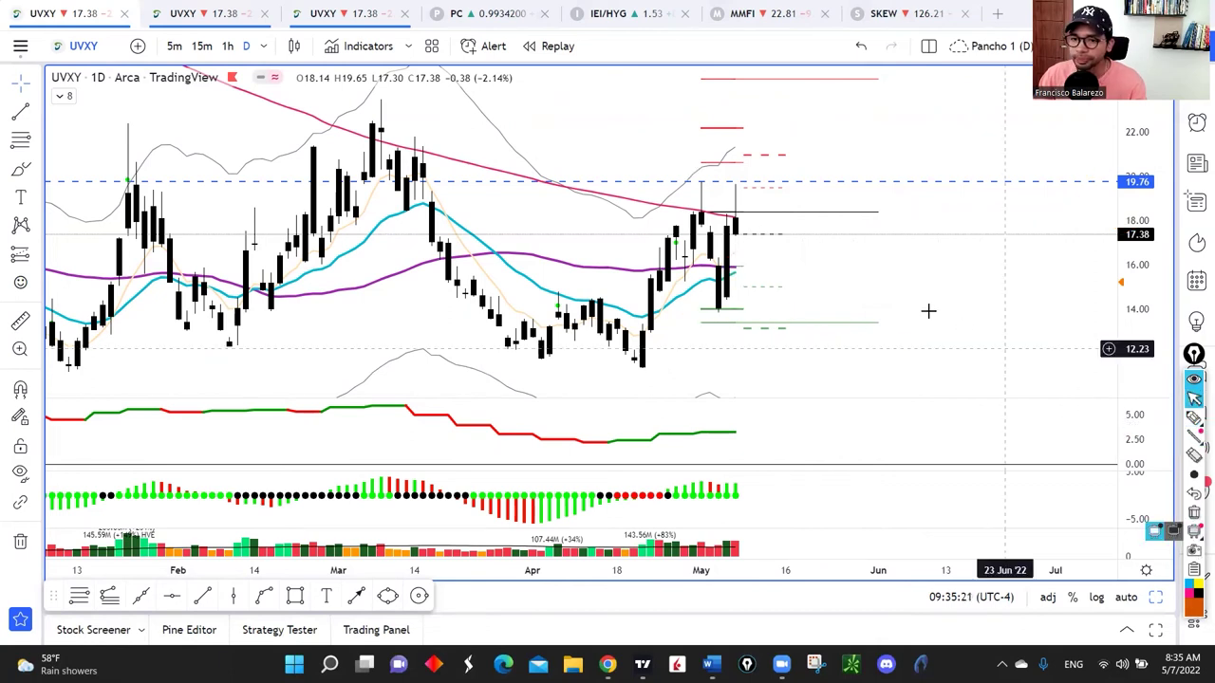
text(1h)
key(Return)
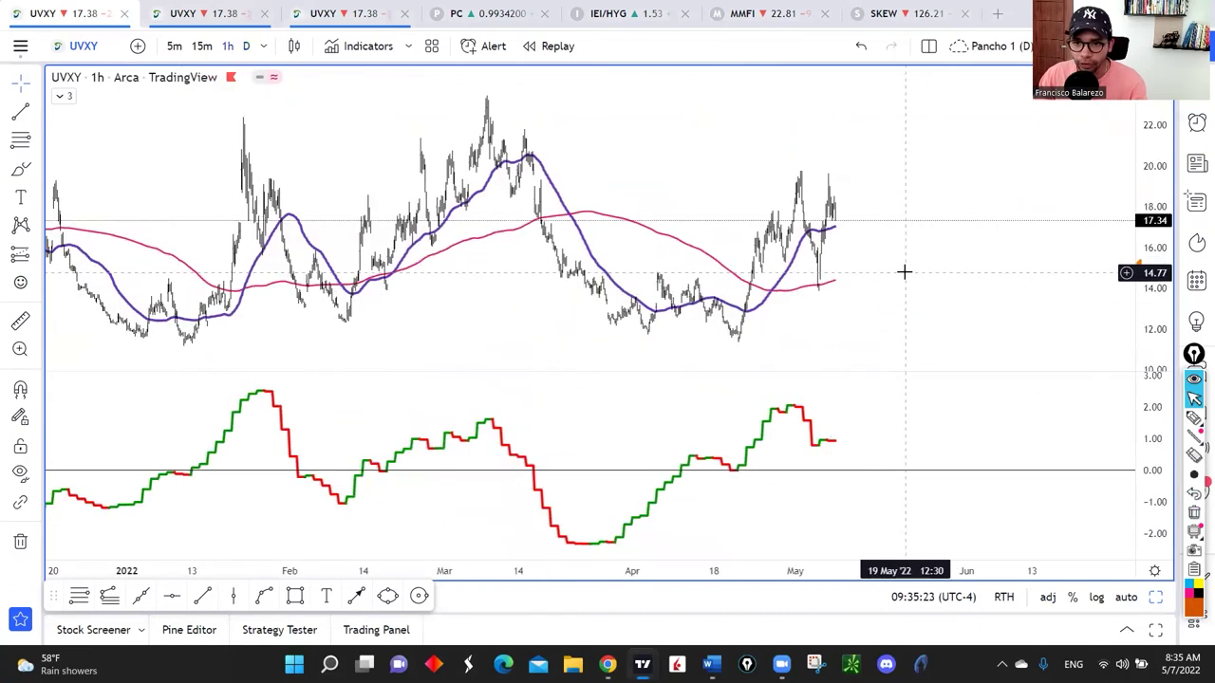
scroll(903, 272, up, 3)
click(1194, 418)
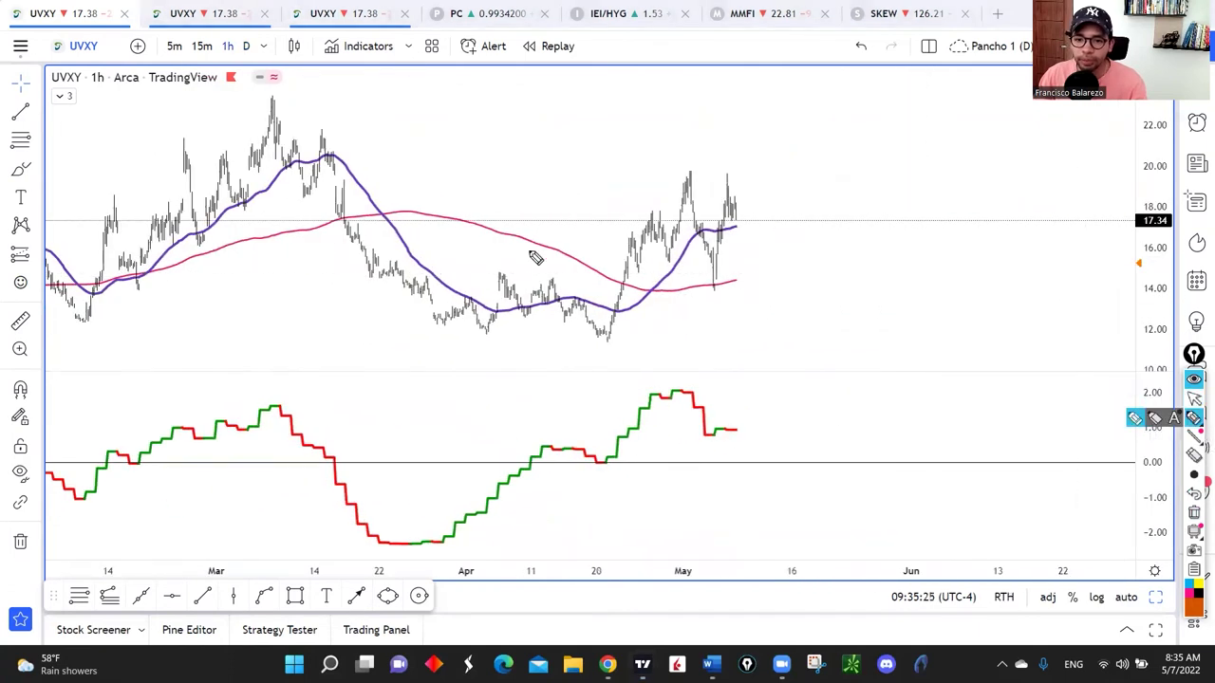
mouse_move(625, 215)
mouse_down()
mouse_move(723, 161)
mouse_move(744, 163)
mouse_up()
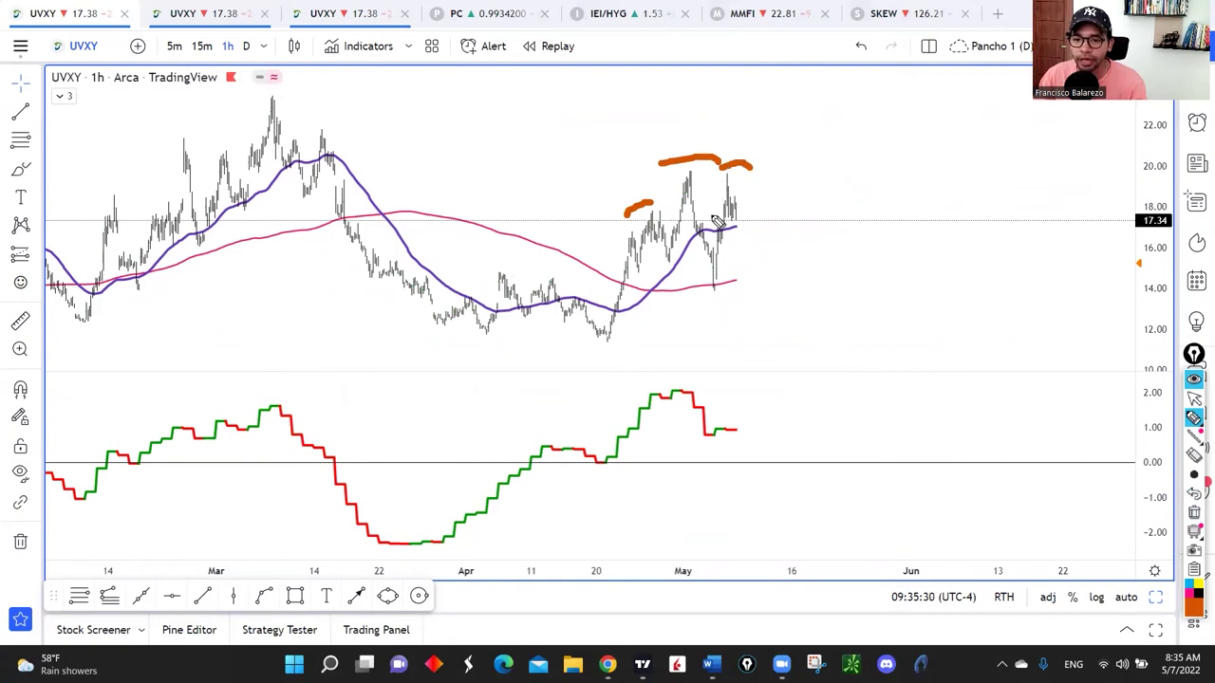
mouse_move(706, 381)
mouse_down()
mouse_move(767, 420)
mouse_move(729, 429)
mouse_up()
drag(718, 228, 748, 233)
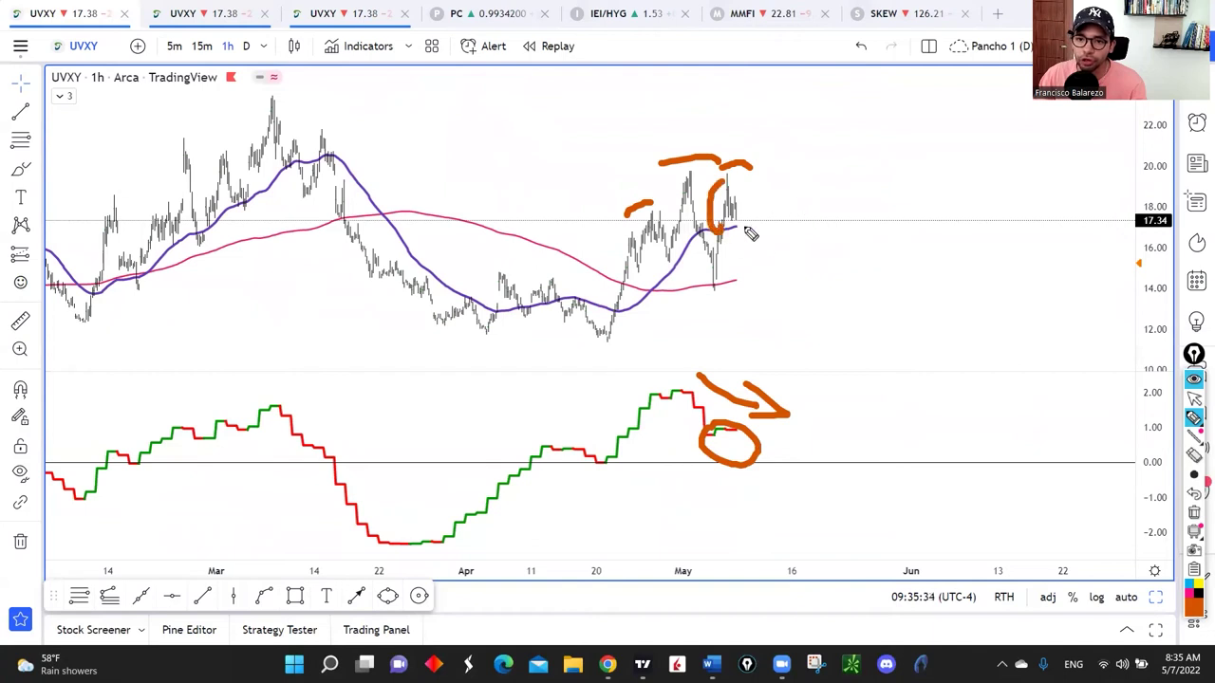
mouse_move(747, 283)
mouse_down()
mouse_move(710, 281)
mouse_move(772, 280)
mouse_up()
click(1194, 514)
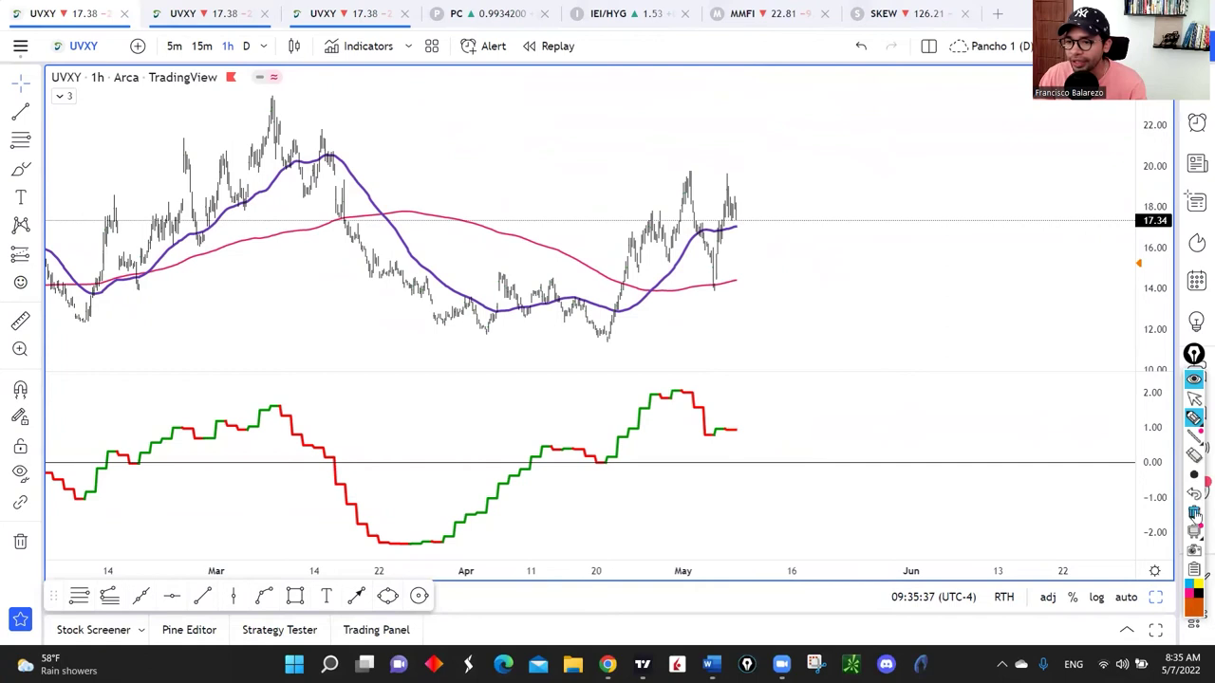
mouse_move(107, 80)
mouse_down()
mouse_move(57, 66)
mouse_move(148, 111)
mouse_up()
click(1194, 515)
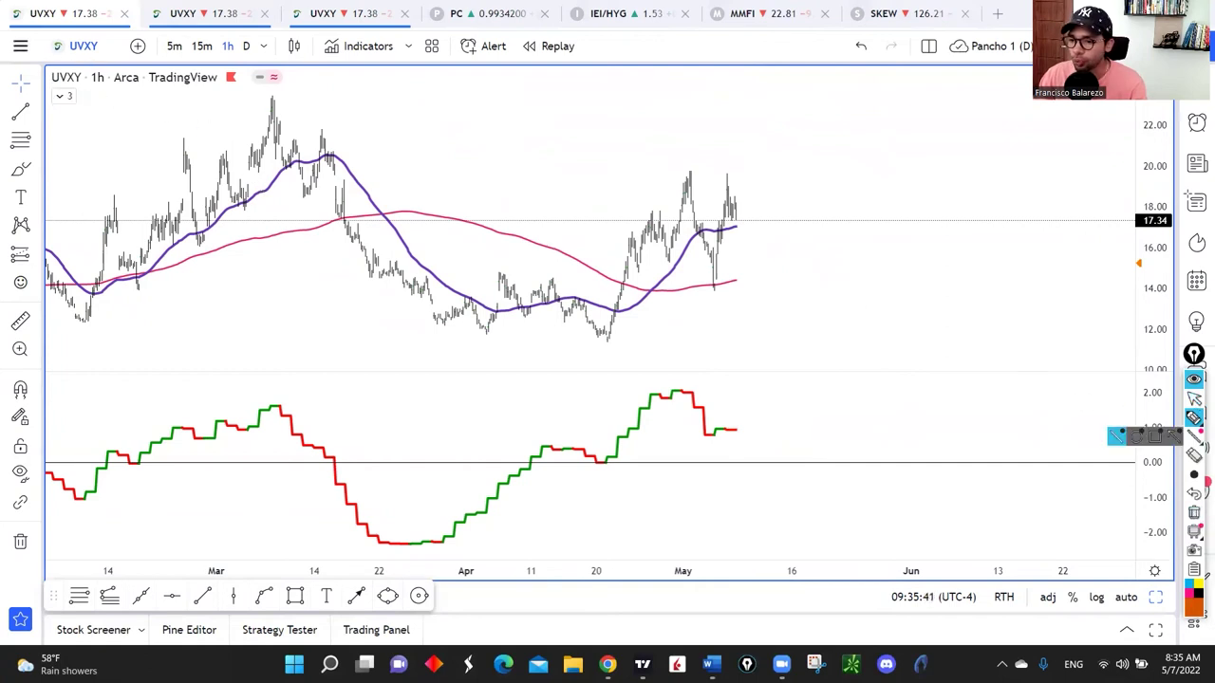
click(1194, 398)
mouse_move(1194, 474)
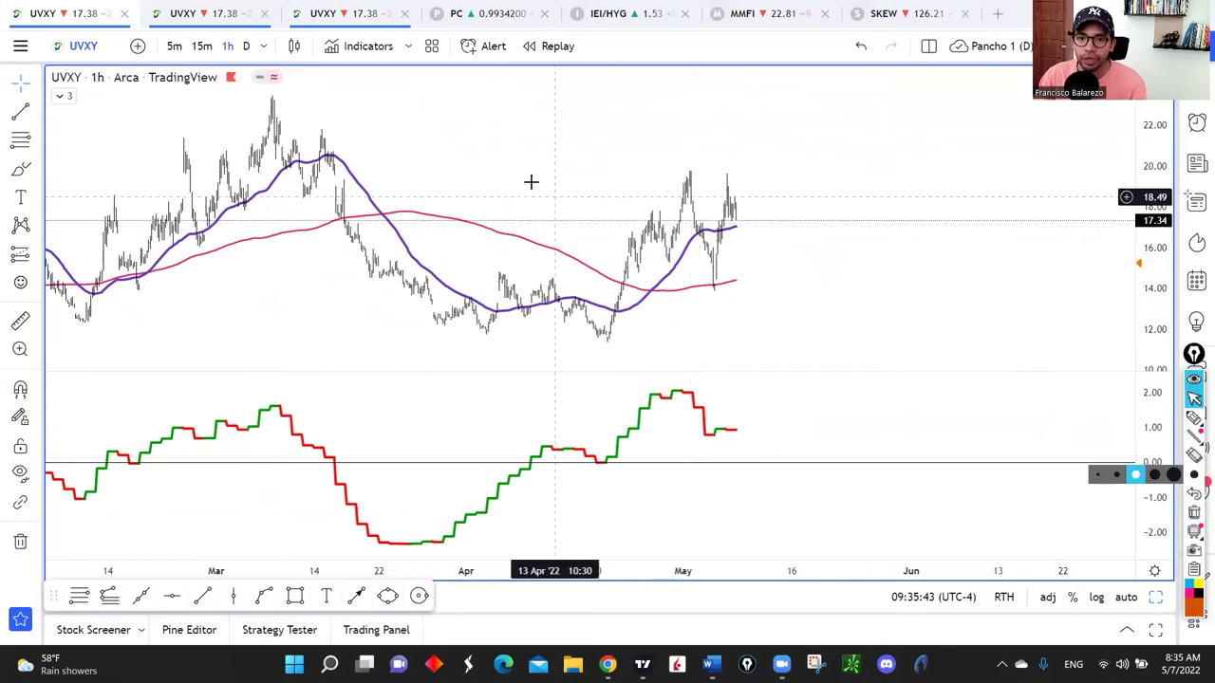
key(ctrl+Tab)
key(ctrl+Tab)
scroll(897, 242, left, 2)
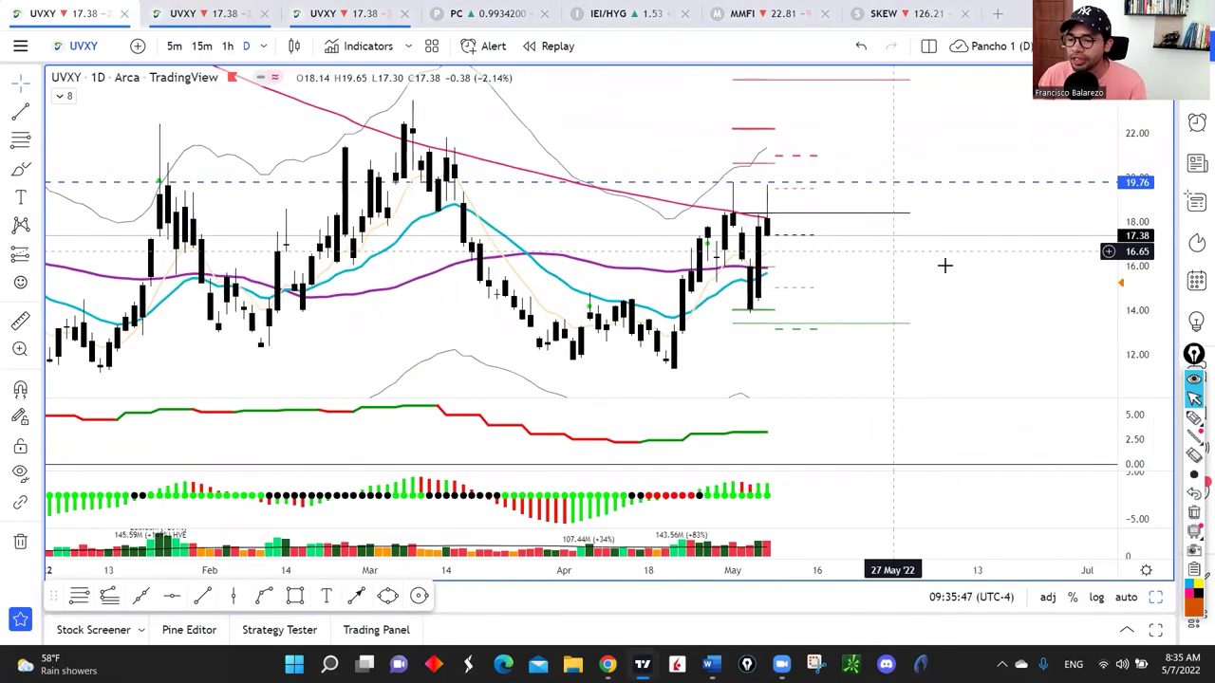
Step: On the PC chart, trace the falling mid-March average, mark 0.90, and circle candles between 0.90–1.00
click(492, 12)
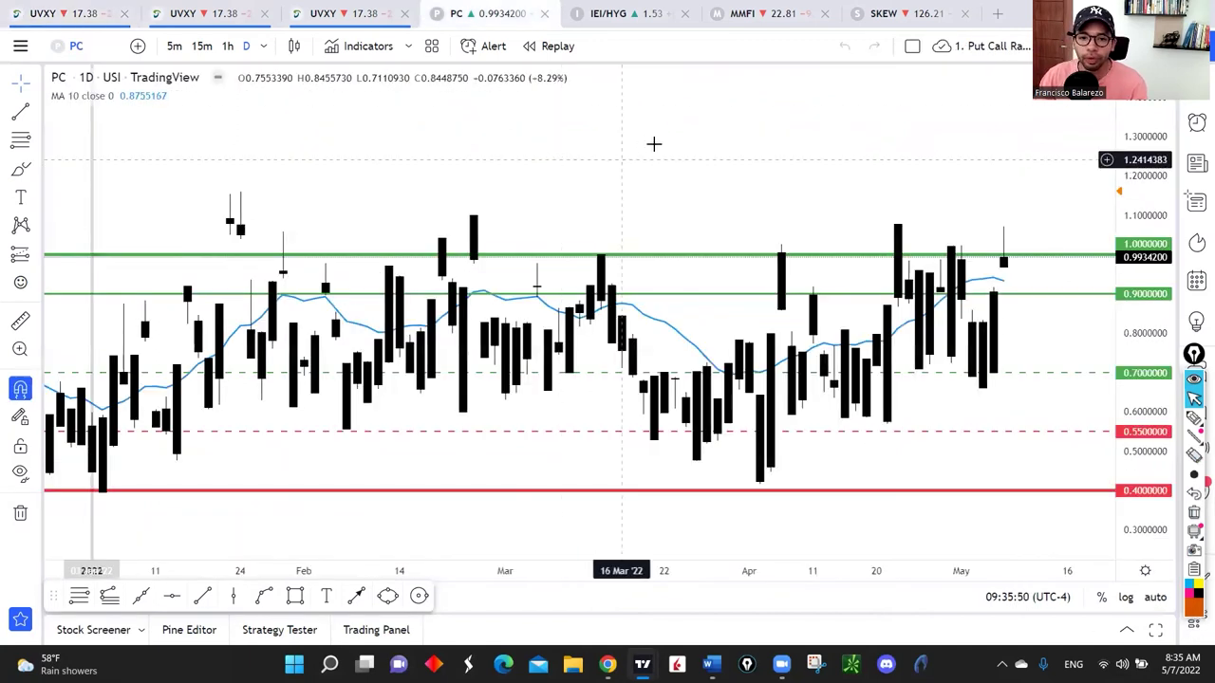
drag(654, 144, 597, 123)
scroll(799, 483, left, 1)
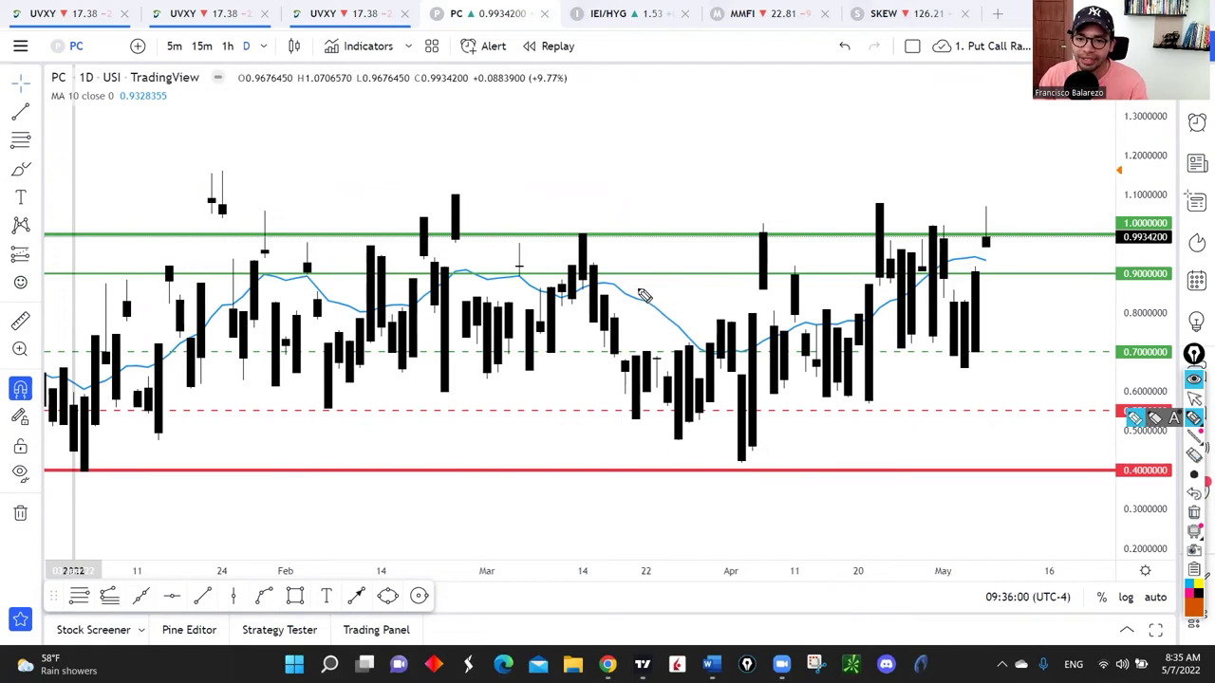
drag(630, 283, 673, 319)
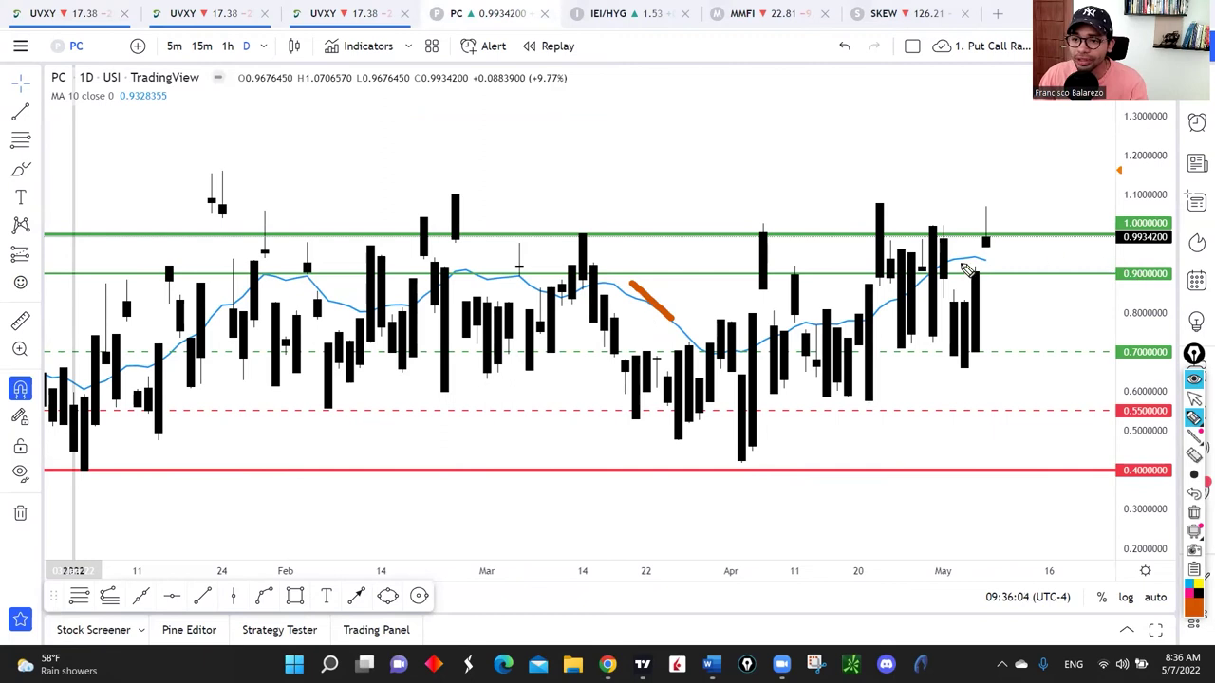
mouse_move(1163, 254)
mouse_down()
mouse_move(1113, 262)
mouse_move(1149, 306)
mouse_up()
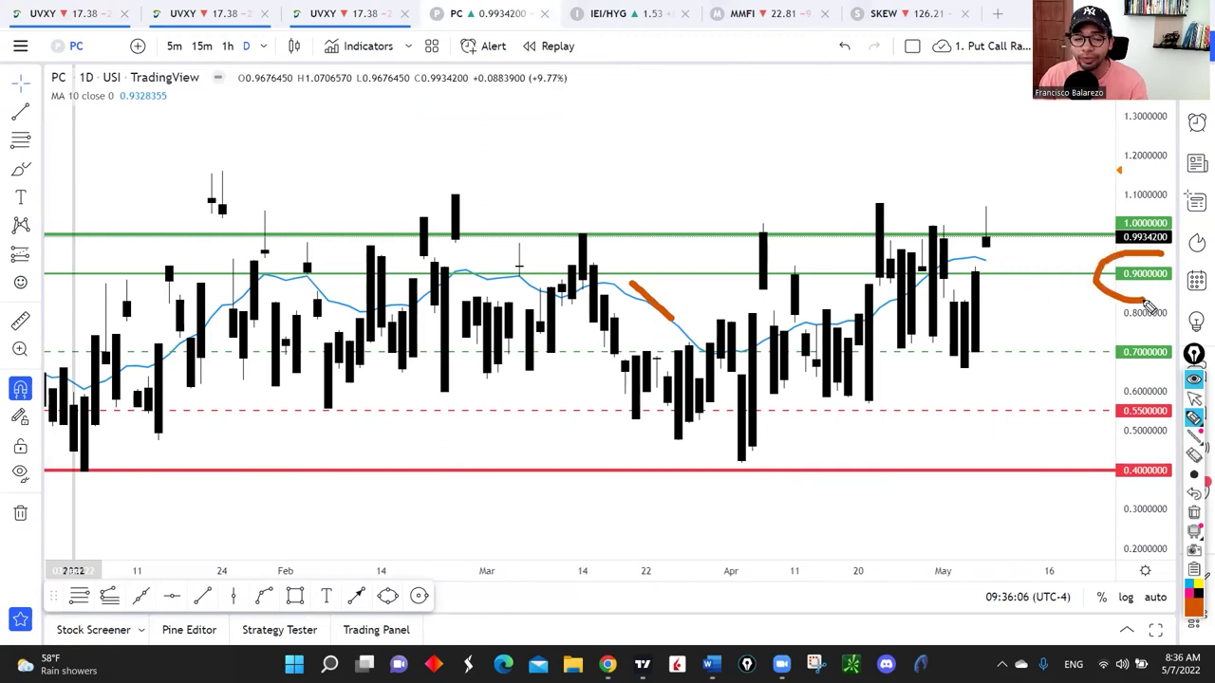
mouse_move(987, 249)
mouse_down()
mouse_move(890, 255)
mouse_move(995, 265)
mouse_move(939, 272)
mouse_up()
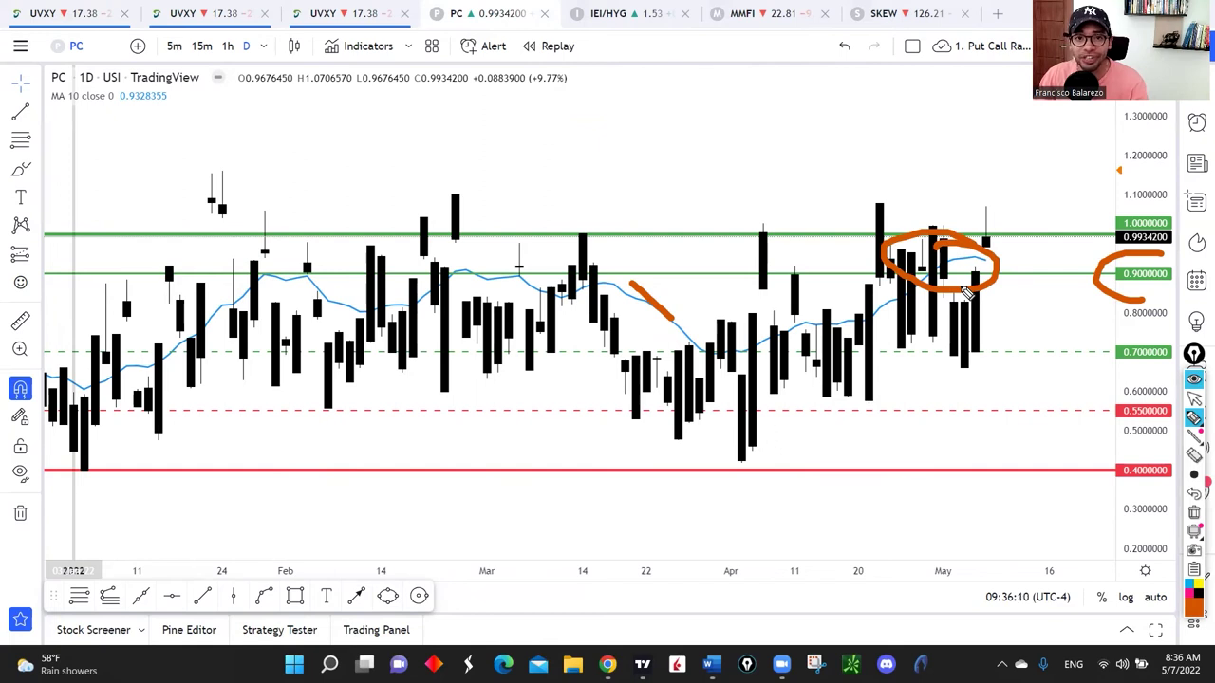
Step: Draw a line above the chart's highs and mark the 1.20–1.30 area, then clear everything
mouse_move(1196, 418)
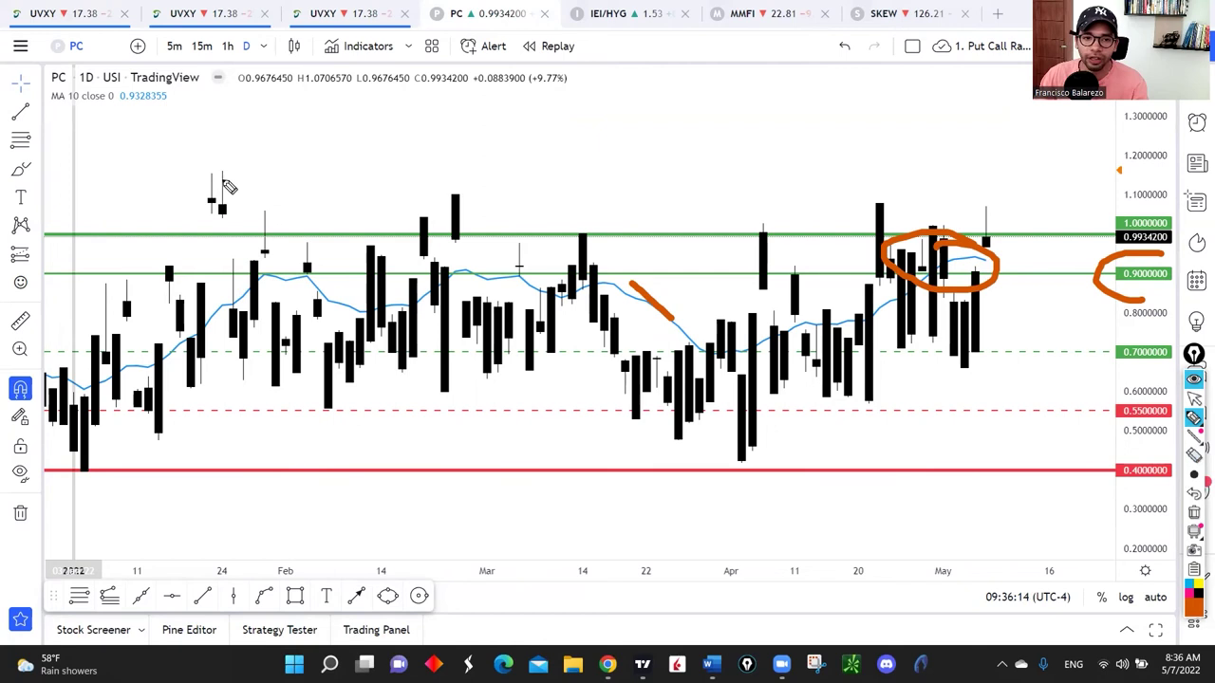
drag(693, 101, 956, 102)
mouse_move(1137, 115)
mouse_down()
mouse_move(1115, 135)
mouse_move(1123, 166)
mouse_up()
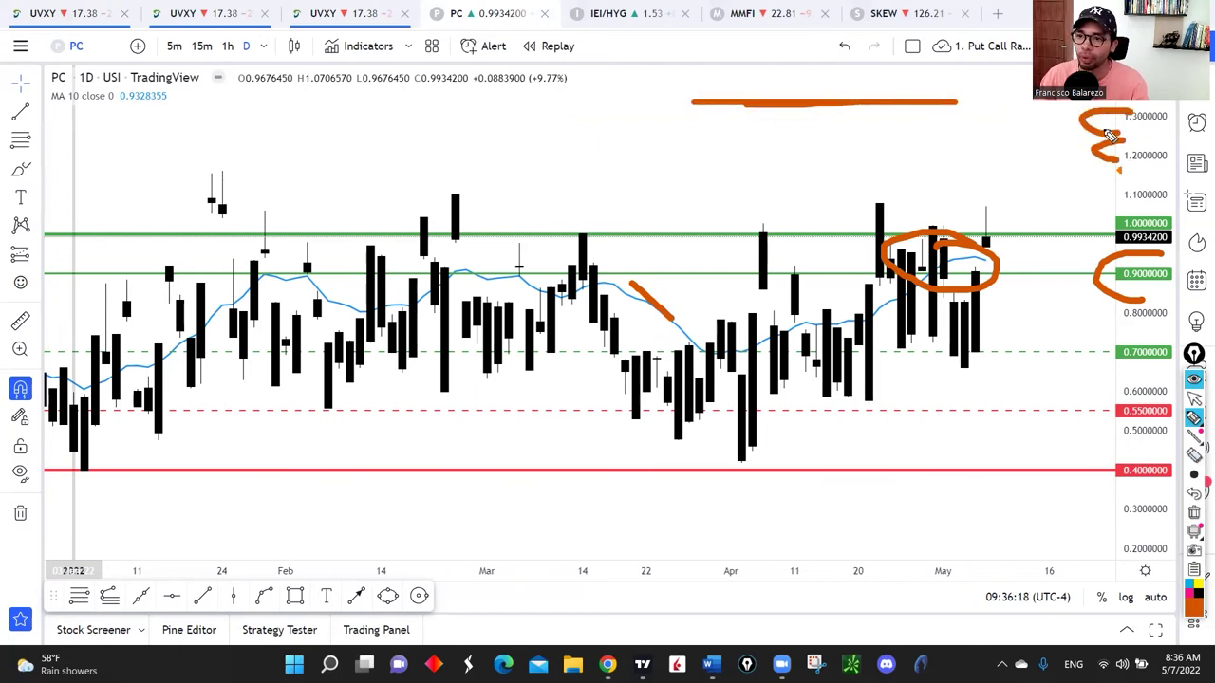
click(1195, 399)
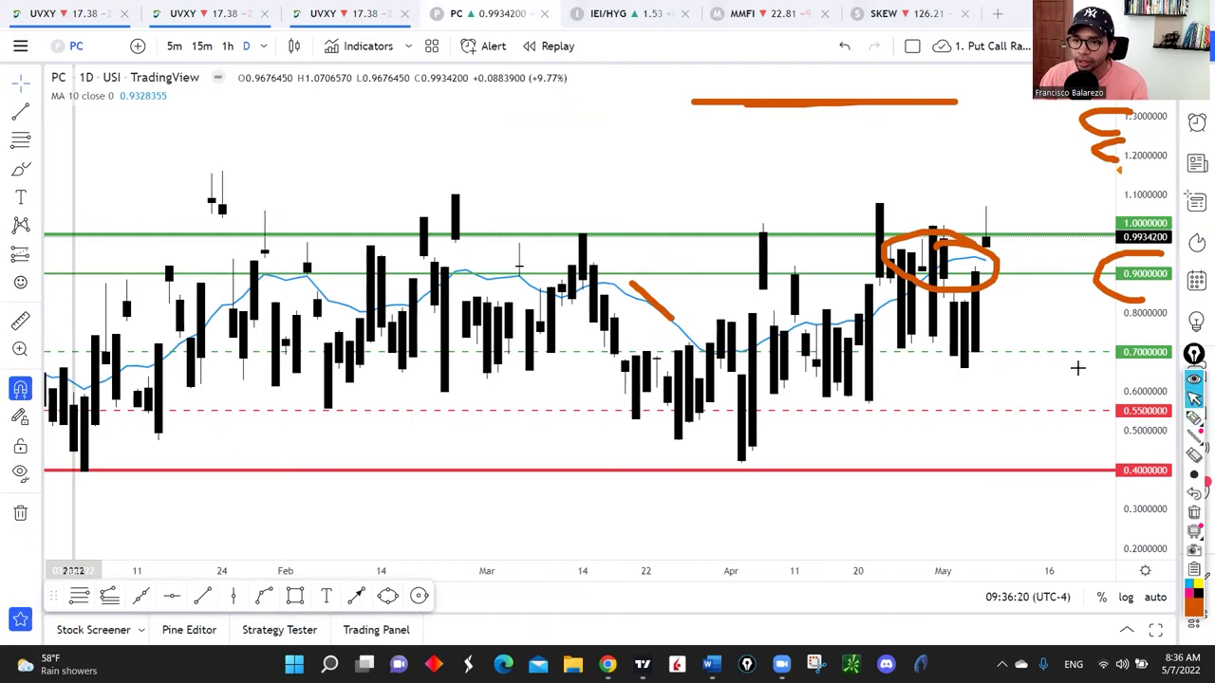
click(1194, 513)
Step: Circle the April–May candles and curve around the latest candles, removing each mark afterwards
click(1194, 418)
mouse_move(911, 220)
mouse_down()
mouse_move(985, 372)
mouse_move(879, 273)
mouse_up()
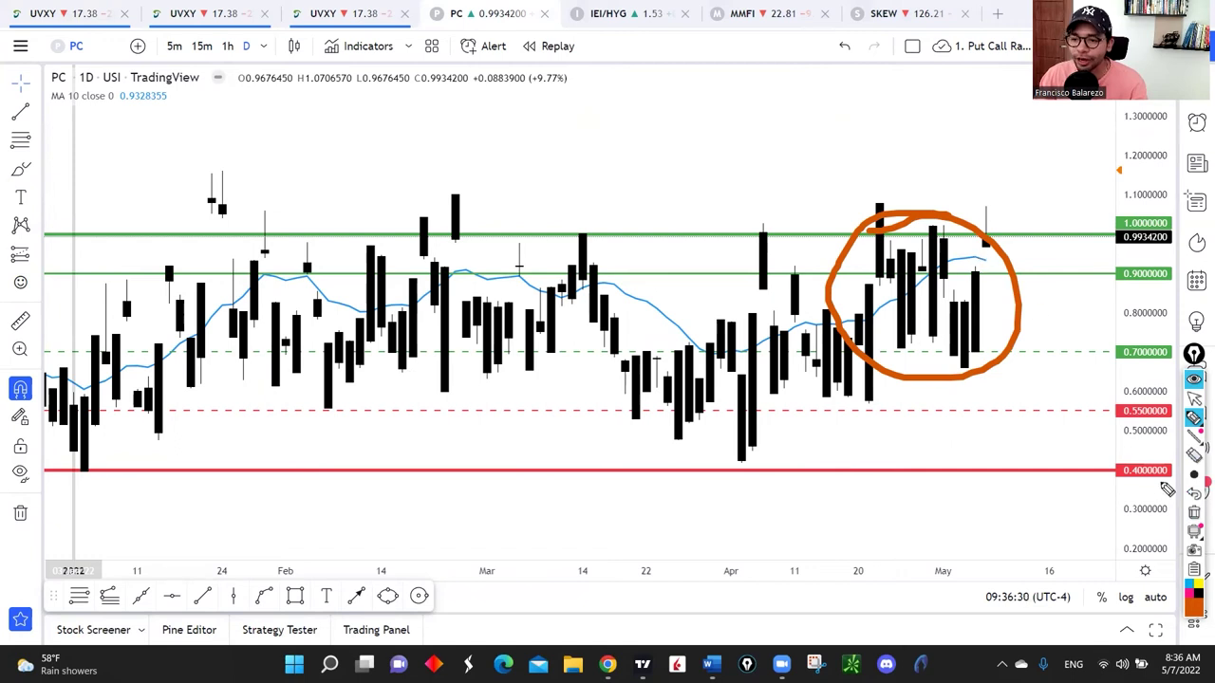
click(1193, 512)
mouse_move(997, 244)
mouse_down()
mouse_move(911, 249)
mouse_move(1049, 287)
mouse_up()
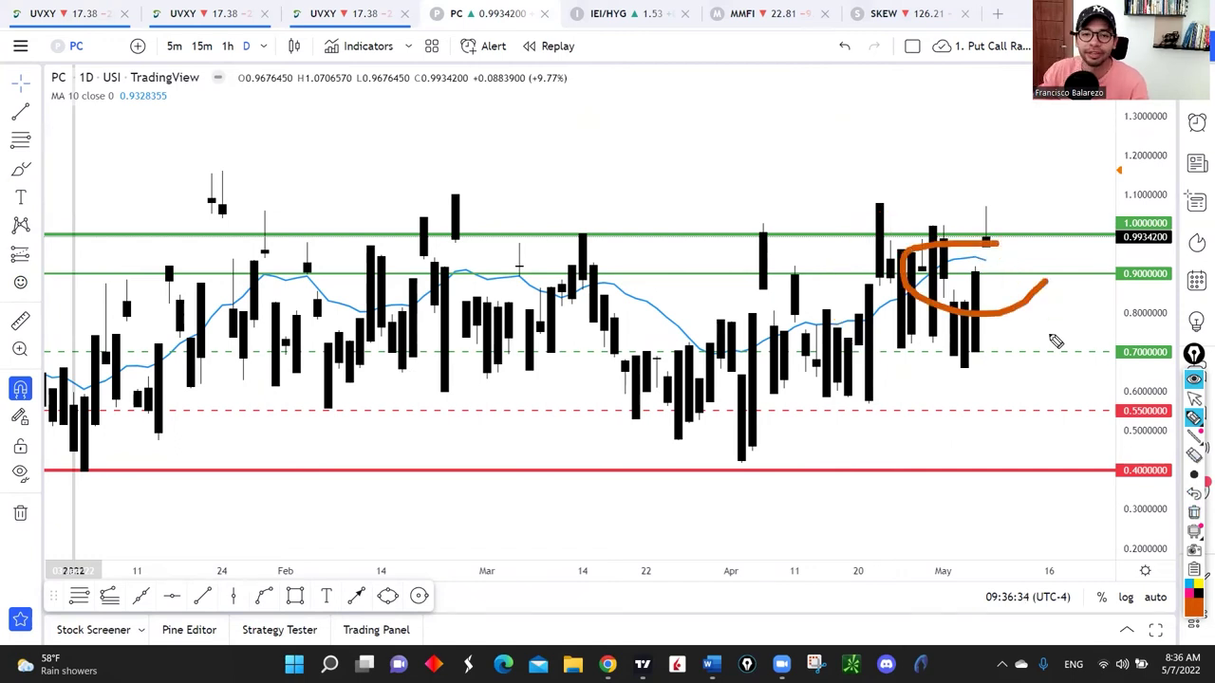
click(1195, 514)
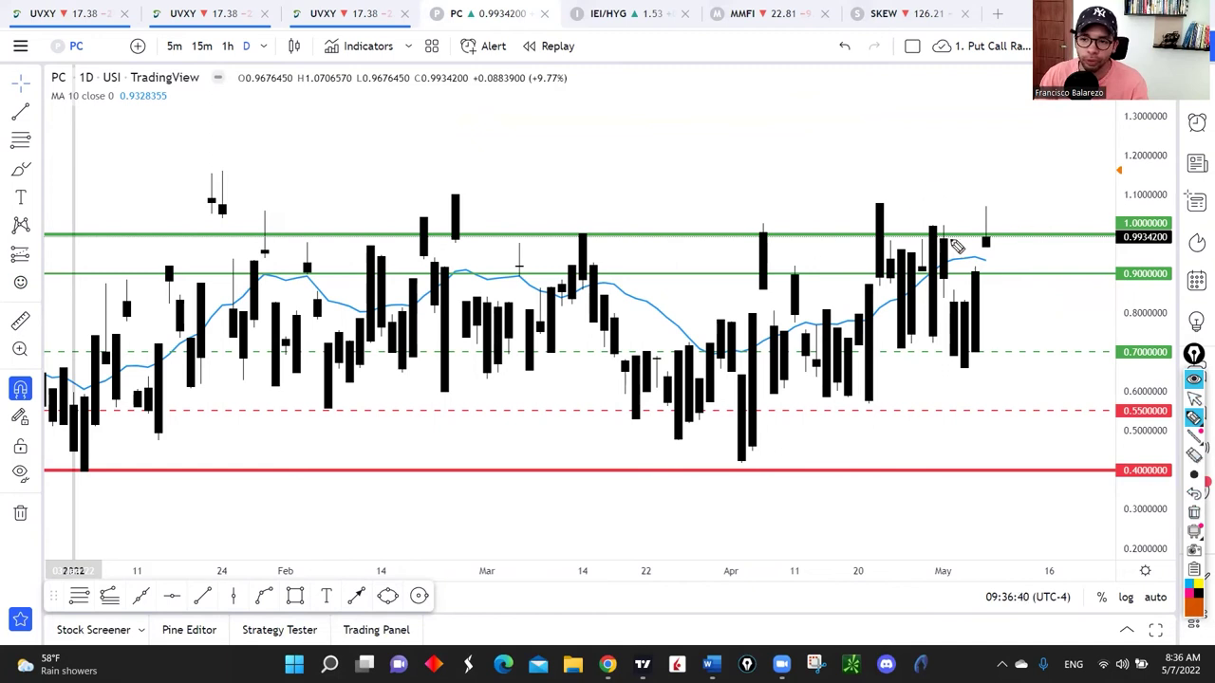
Step: Mark the top prices, late-January highs and 2022 label, arrow the last candle down to 0.70, then clear
drag(1125, 107, 1146, 168)
mouse_move(192, 174)
mouse_down()
mouse_move(268, 165)
mouse_move(212, 167)
mouse_move(228, 166)
mouse_up()
mouse_move(55, 528)
mouse_down()
mouse_move(123, 584)
mouse_move(104, 549)
mouse_up()
mouse_move(973, 116)
mouse_down()
mouse_move(979, 192)
mouse_move(988, 187)
mouse_up()
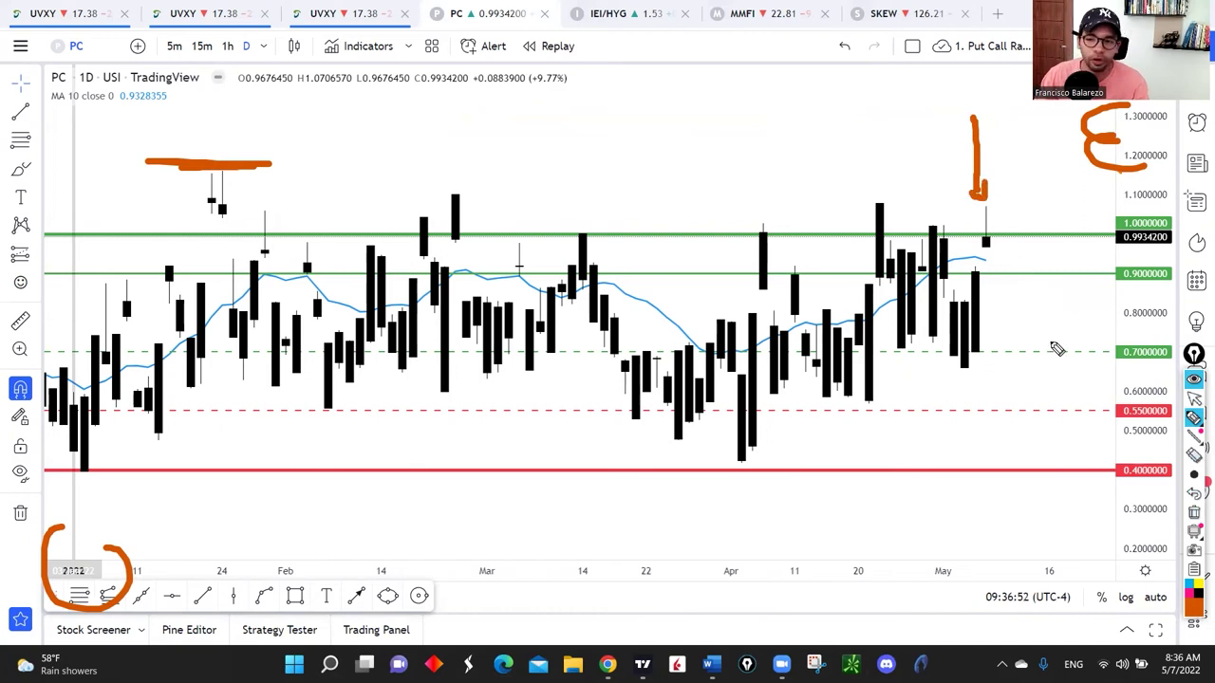
mouse_move(991, 262)
mouse_down()
mouse_move(1047, 352)
mouse_move(1069, 362)
mouse_move(1042, 356)
mouse_up()
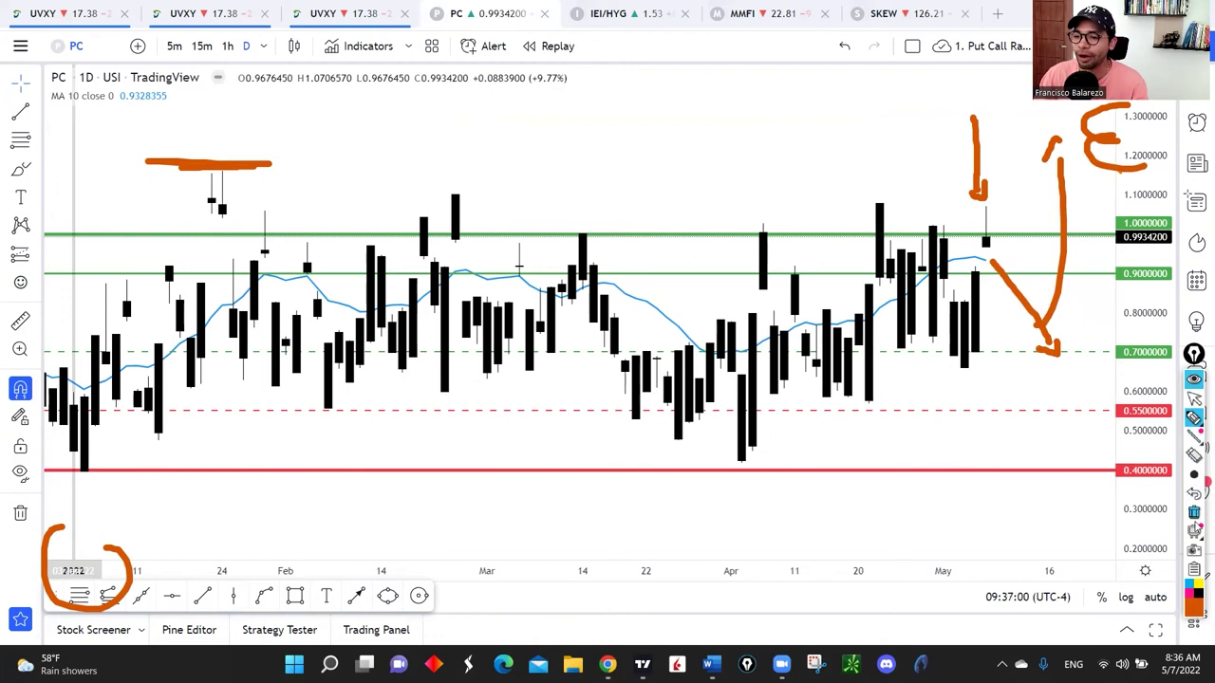
click(1193, 512)
key(ctrl+Tab)
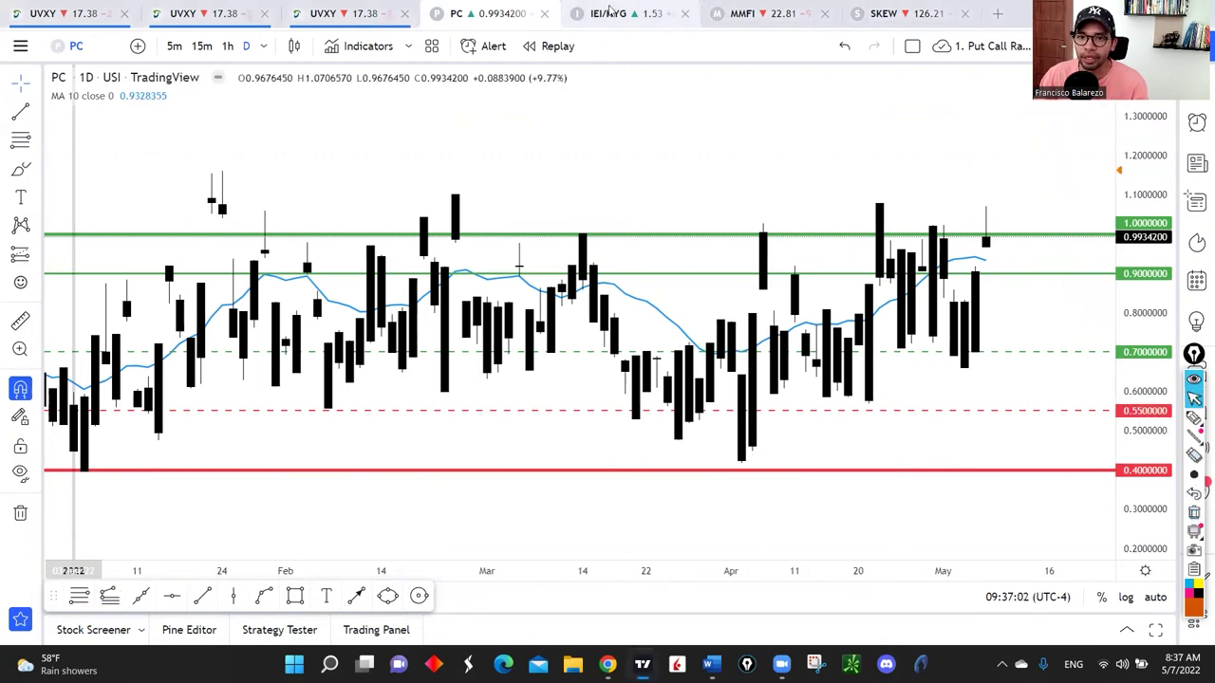
Step: On IEI/HYG, trace the long flat range at 1.53 and add an upward arrow
drag(794, 226, 659, 208)
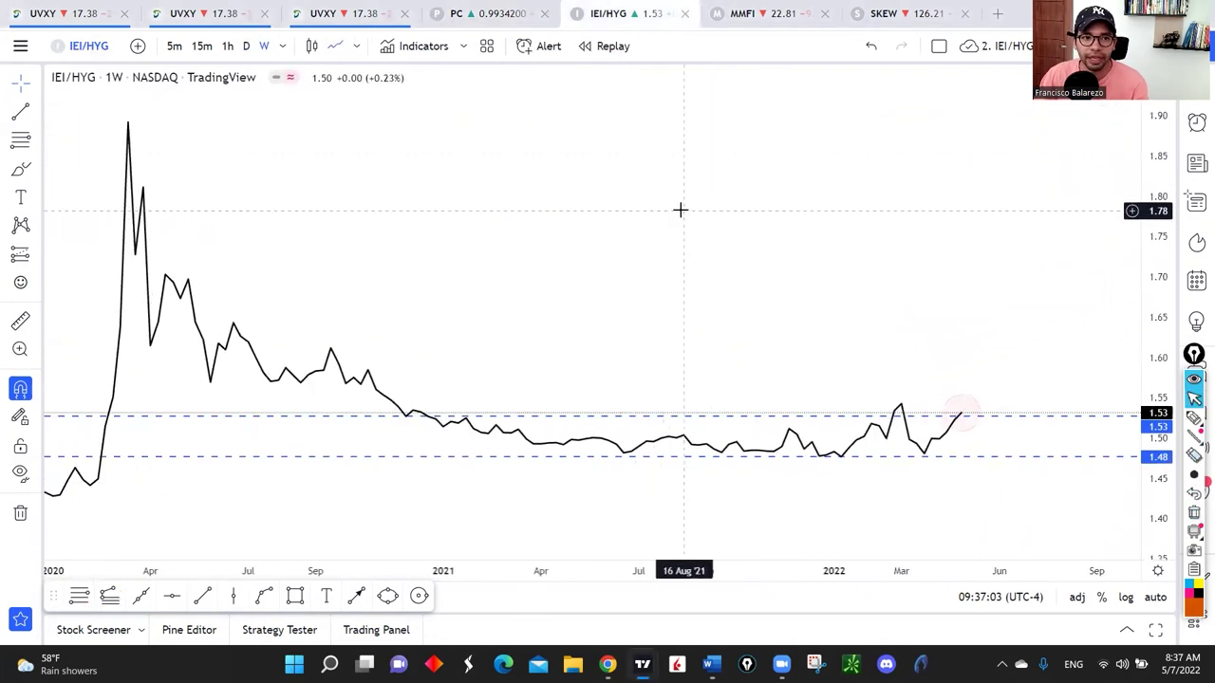
click(1194, 418)
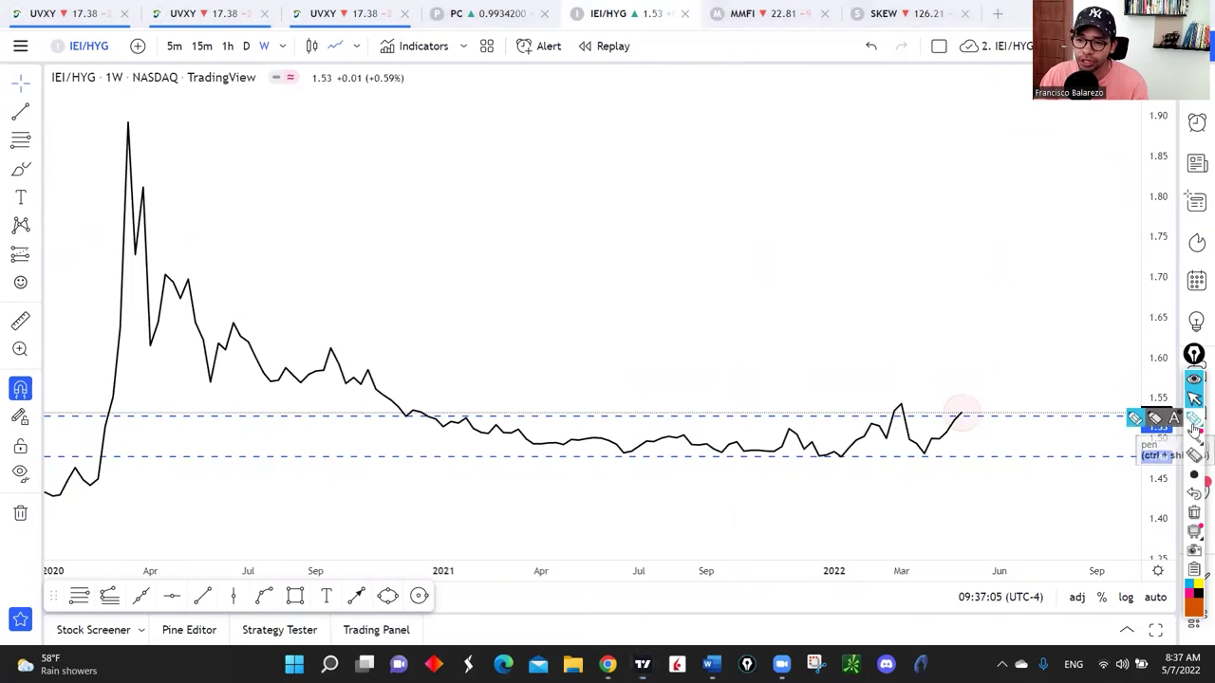
drag(399, 416, 859, 416)
mouse_move(1021, 253)
mouse_down()
mouse_move(1013, 332)
mouse_move(976, 387)
mouse_move(1006, 399)
mouse_up()
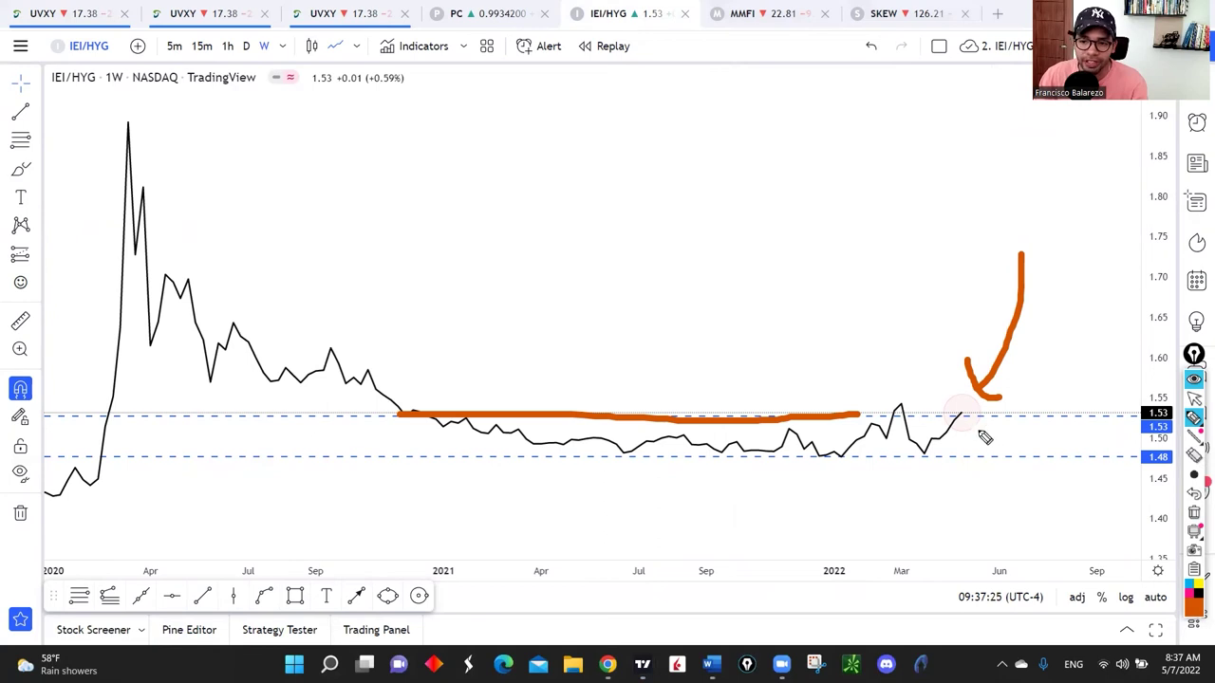
Step: Circle the 2020 spike, sketch repeat and projected spikes, then clear all annotations
mouse_move(149, 112)
mouse_down()
mouse_move(127, 443)
mouse_move(94, 169)
mouse_up()
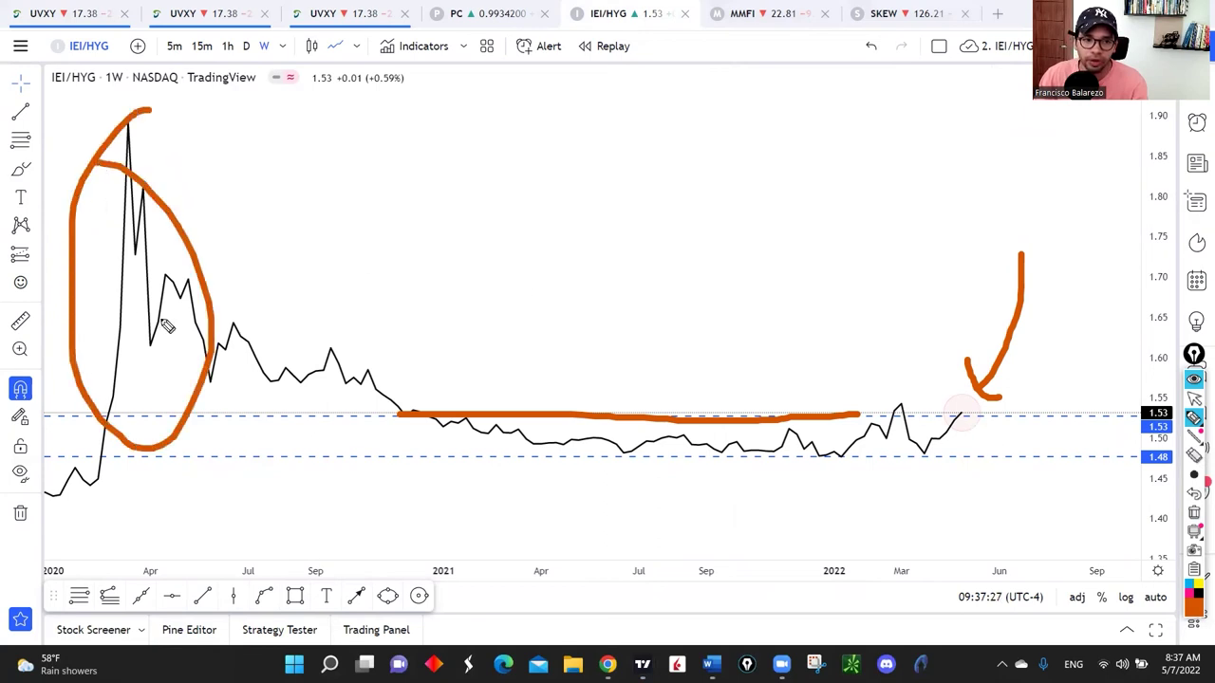
mouse_move(87, 442)
mouse_down()
mouse_move(216, 228)
mouse_move(286, 142)
mouse_up()
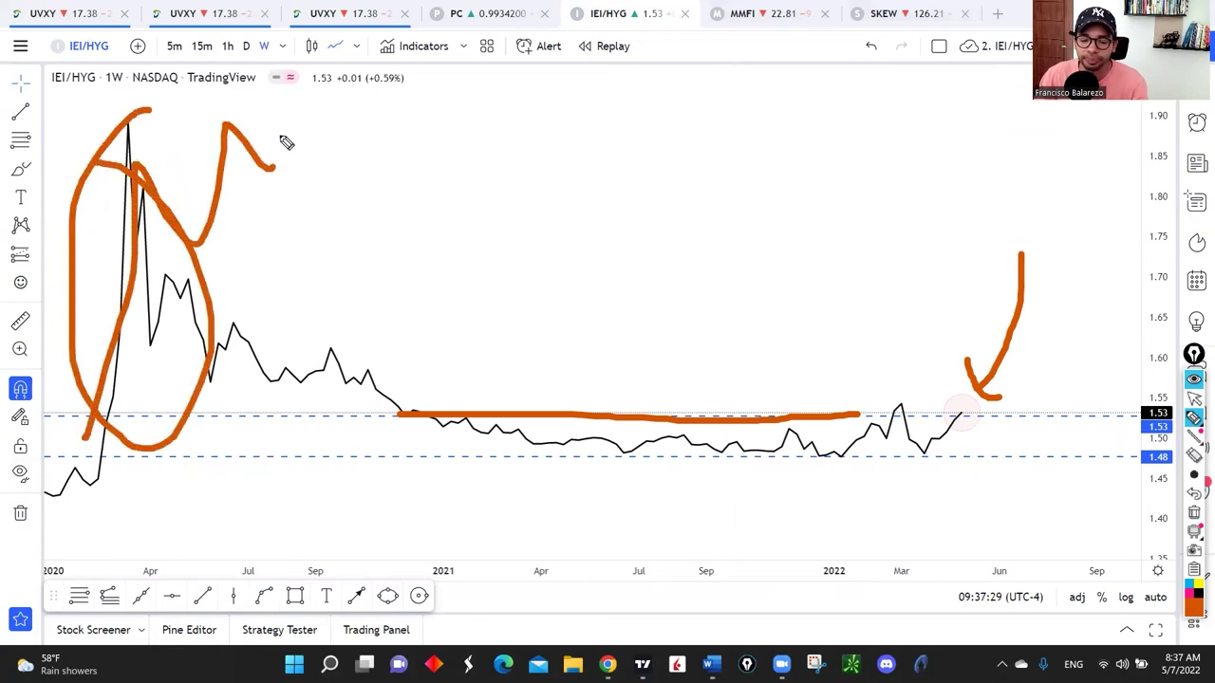
mouse_move(964, 403)
mouse_down()
mouse_move(984, 210)
mouse_move(1095, 134)
mouse_up()
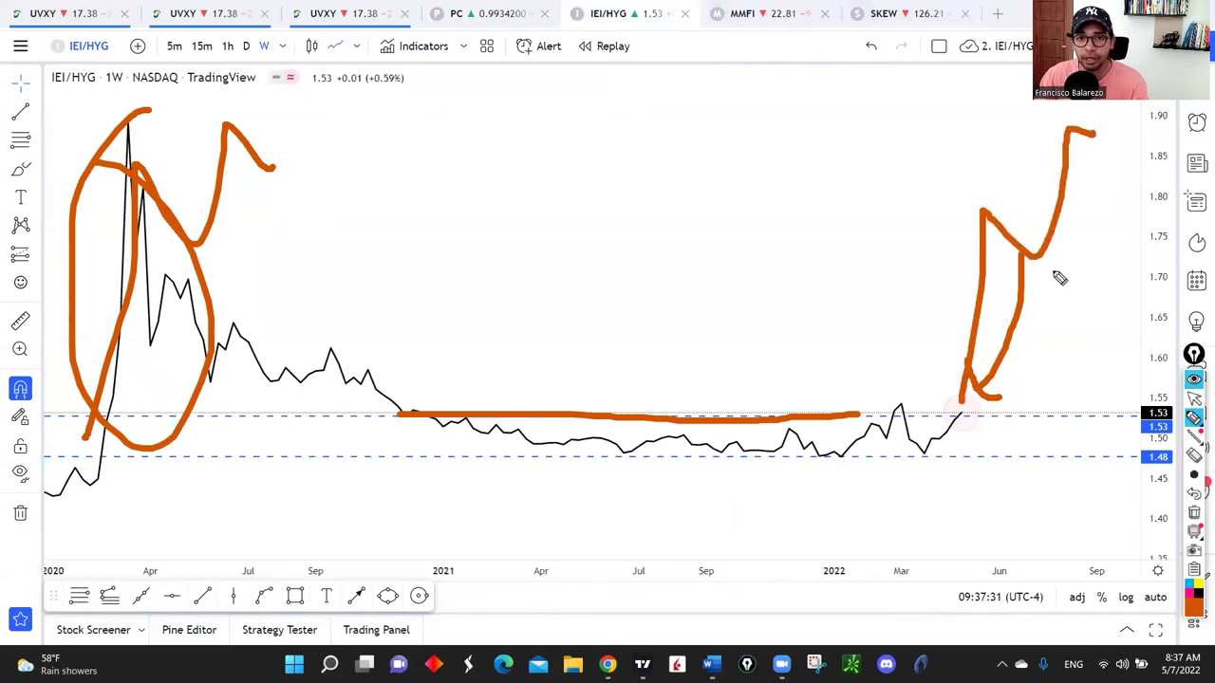
click(1195, 512)
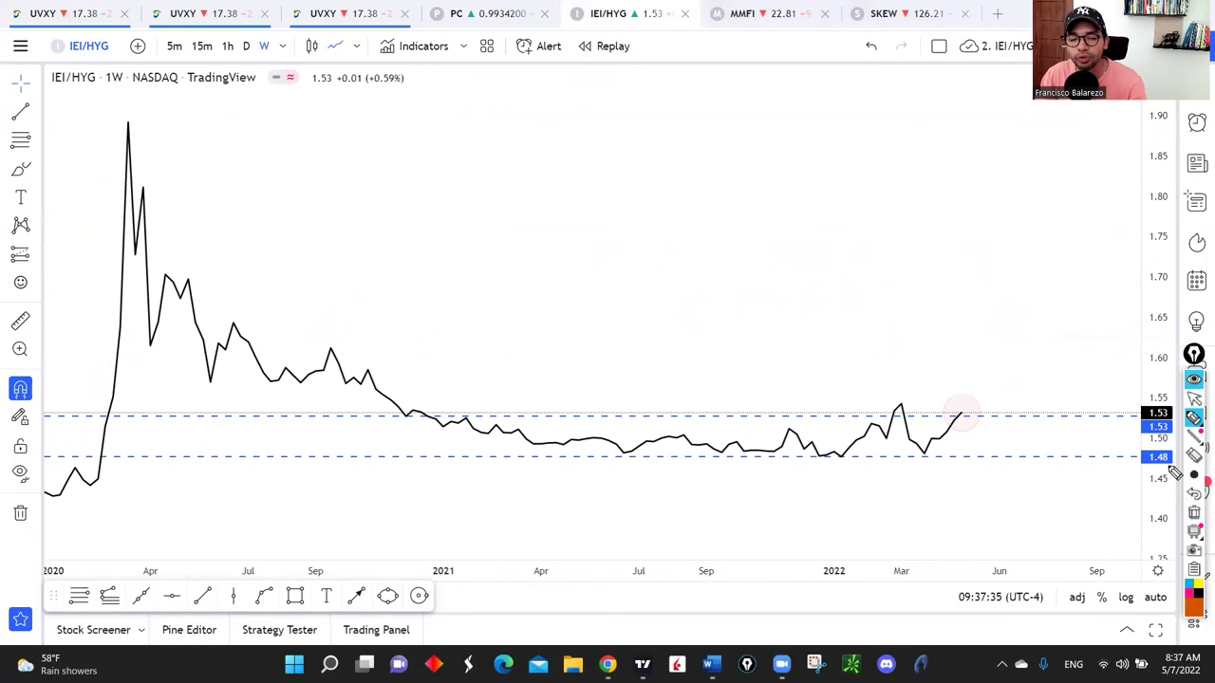
Step: Point an arrow at the latest IEI/HYG value, clear it, and load the MMFI chart zoomed out
mouse_move(961, 206)
mouse_down()
mouse_move(957, 372)
mouse_move(978, 371)
mouse_up()
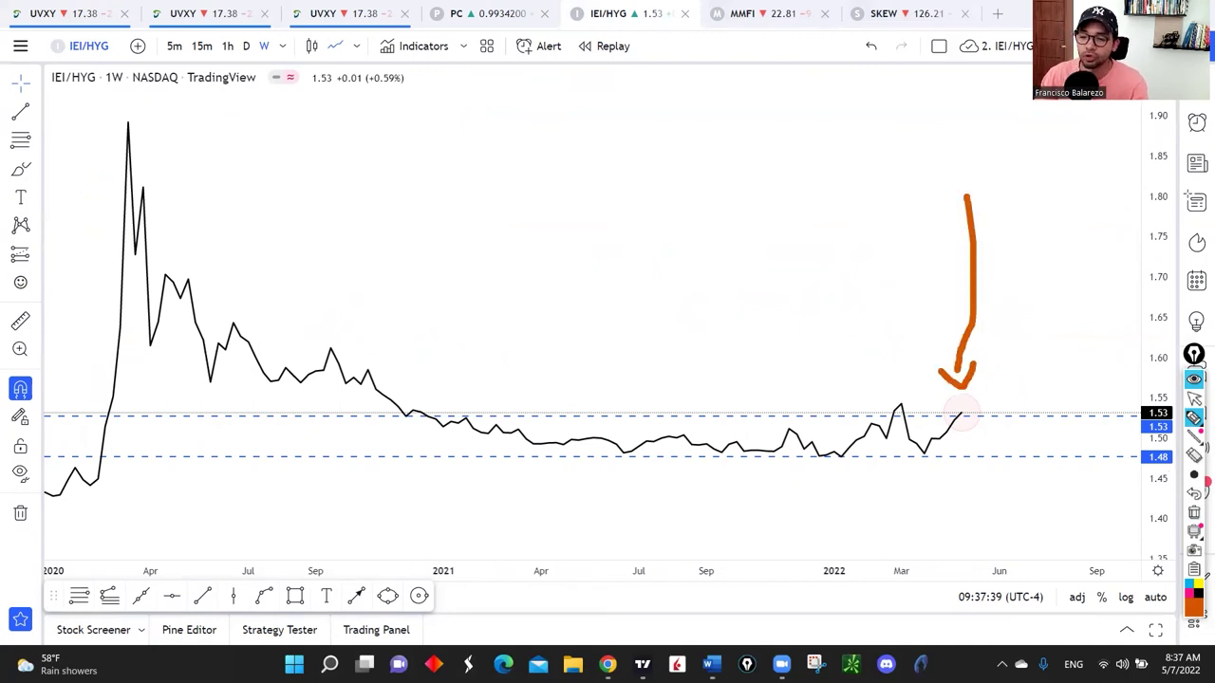
click(1194, 513)
click(1194, 399)
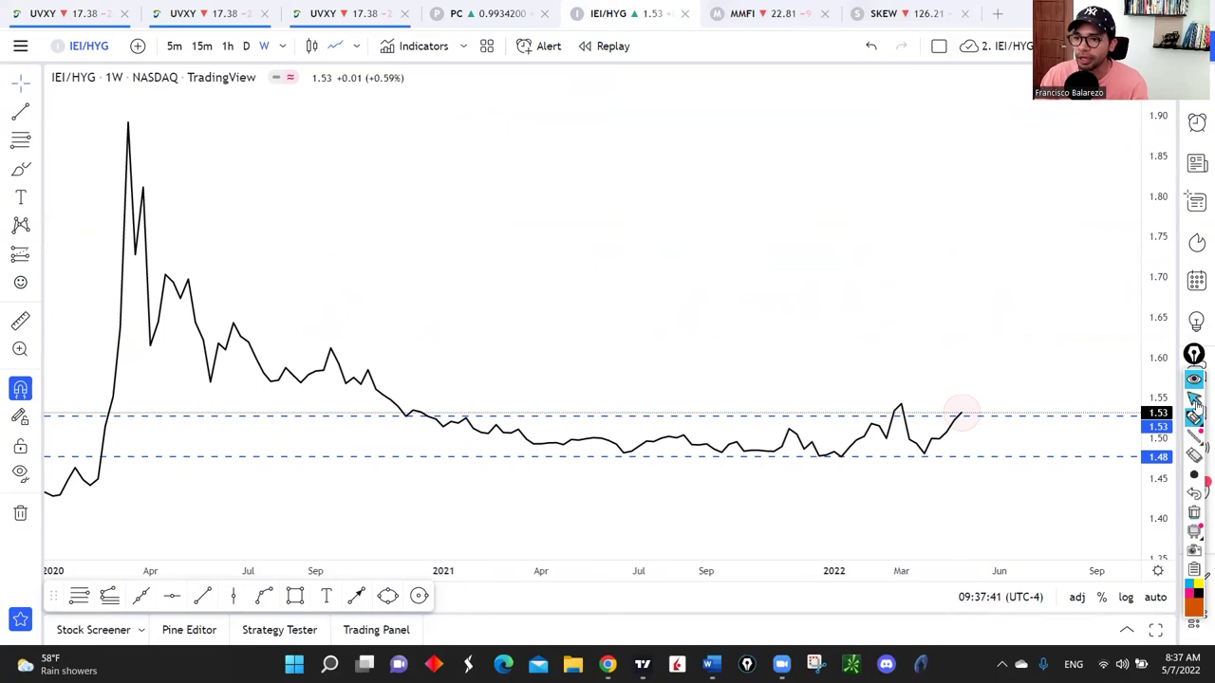
click(771, 13)
scroll(873, 228, down, 4)
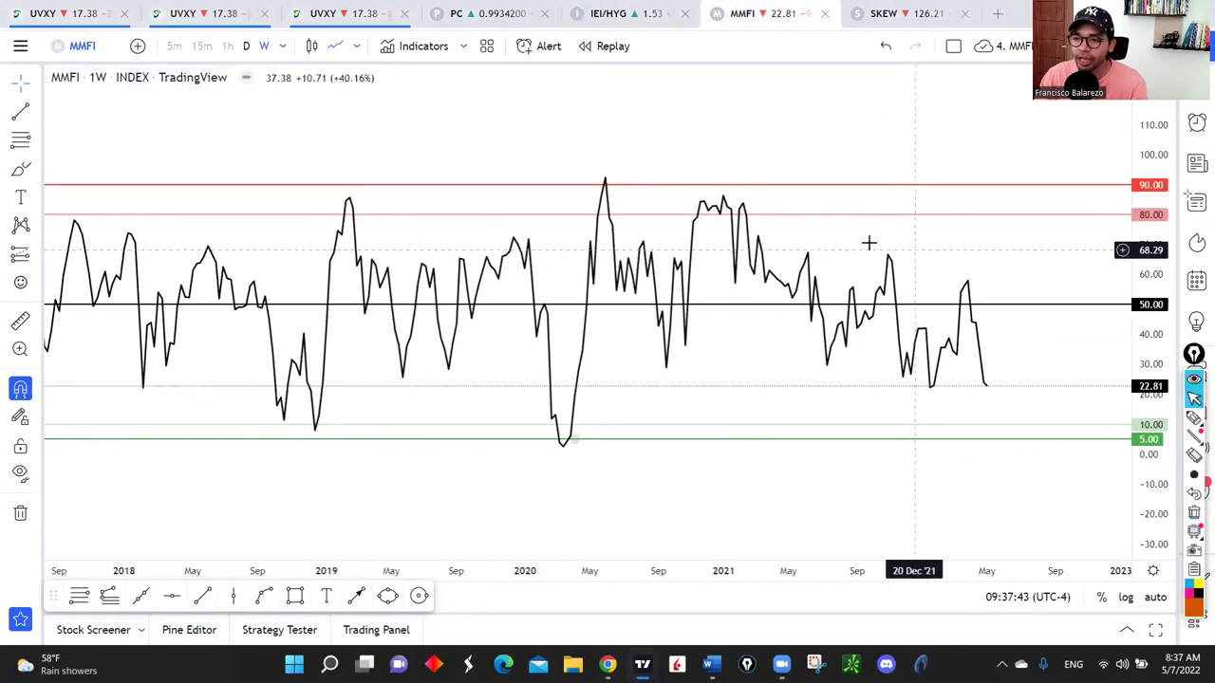
Step: Circle the late-2018 and 2020 lows on the MMFI weekly chart in orange
click(1193, 418)
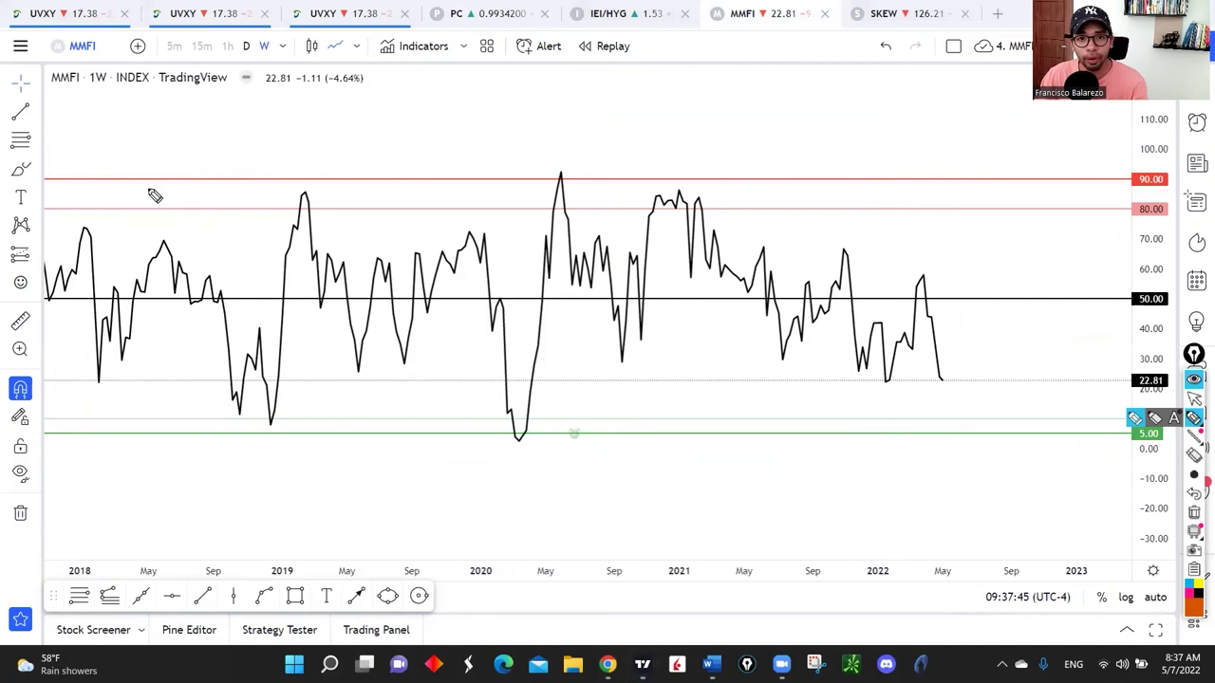
mouse_move(274, 402)
mouse_down()
mouse_move(263, 406)
mouse_move(284, 393)
mouse_up()
drag(518, 407, 539, 411)
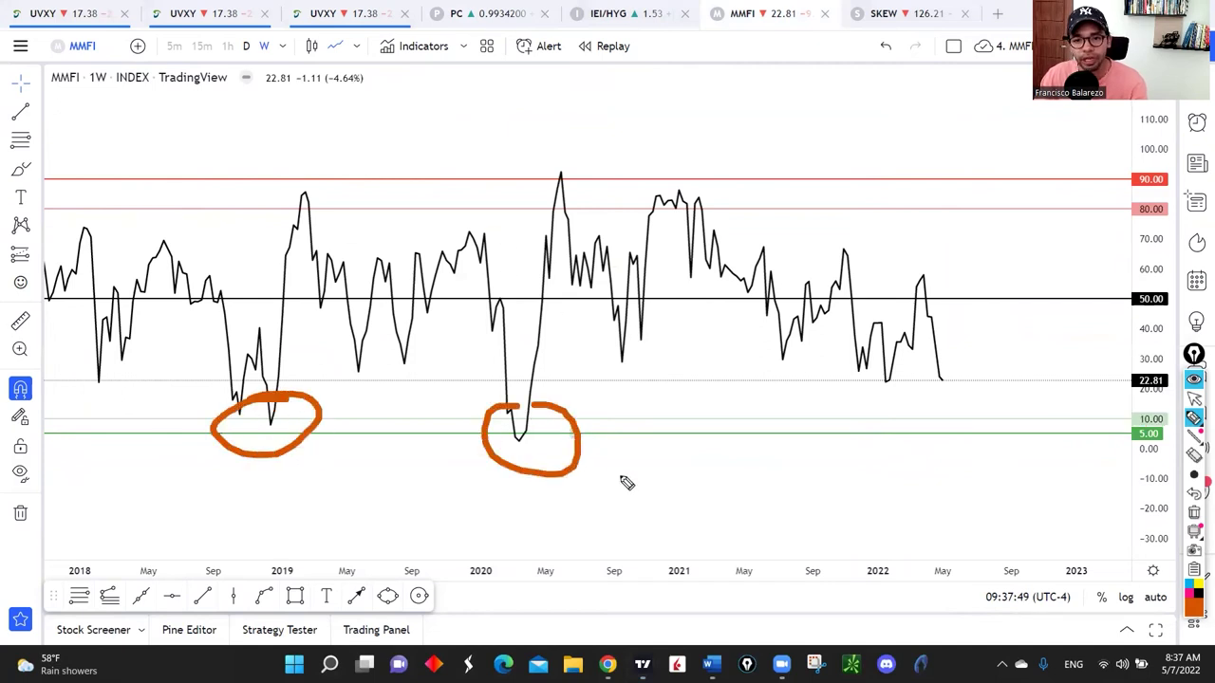
Step: Circle a projected low near 5–10, arrow down from the latest reading, then clear all marks
mouse_move(1182, 425)
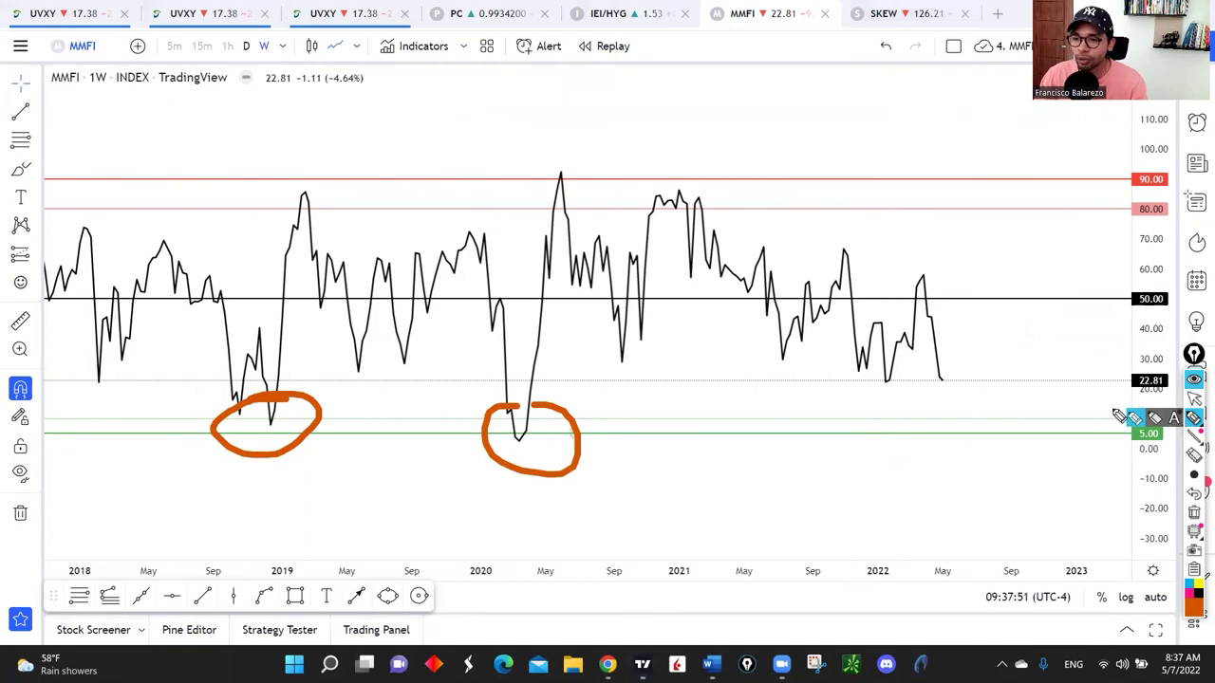
mouse_move(1112, 399)
mouse_down()
mouse_move(1161, 484)
mouse_move(1160, 465)
mouse_up()
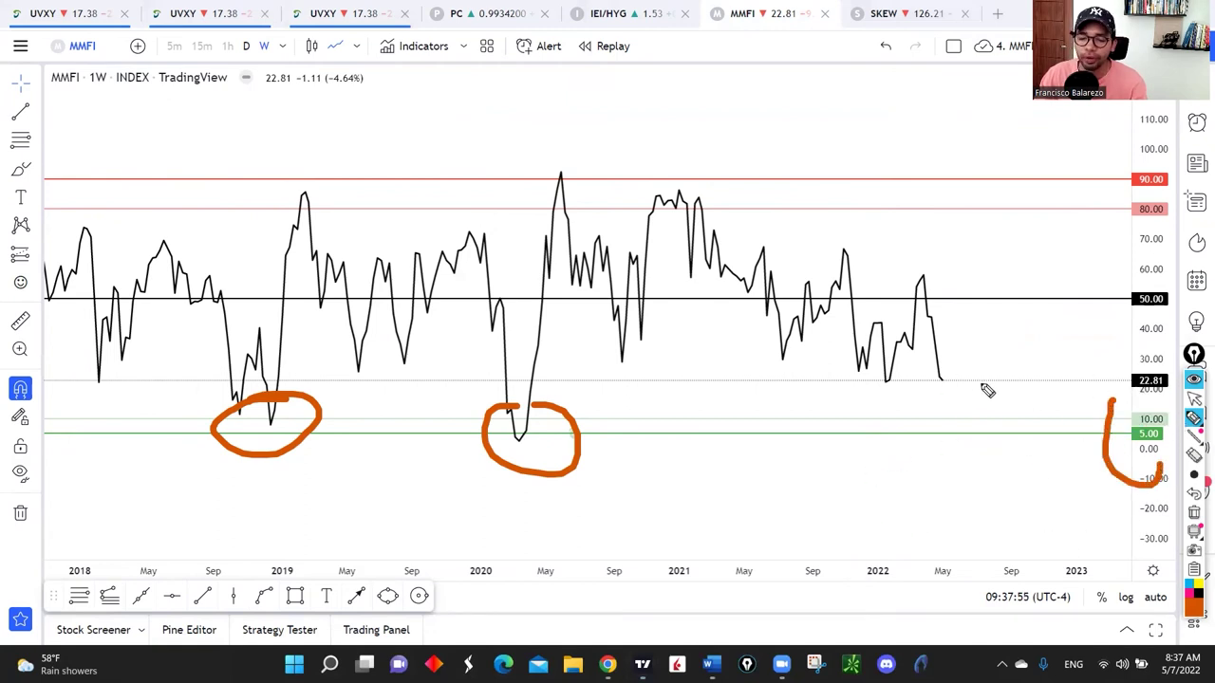
drag(951, 379, 1024, 425)
drag(1008, 394, 1023, 425)
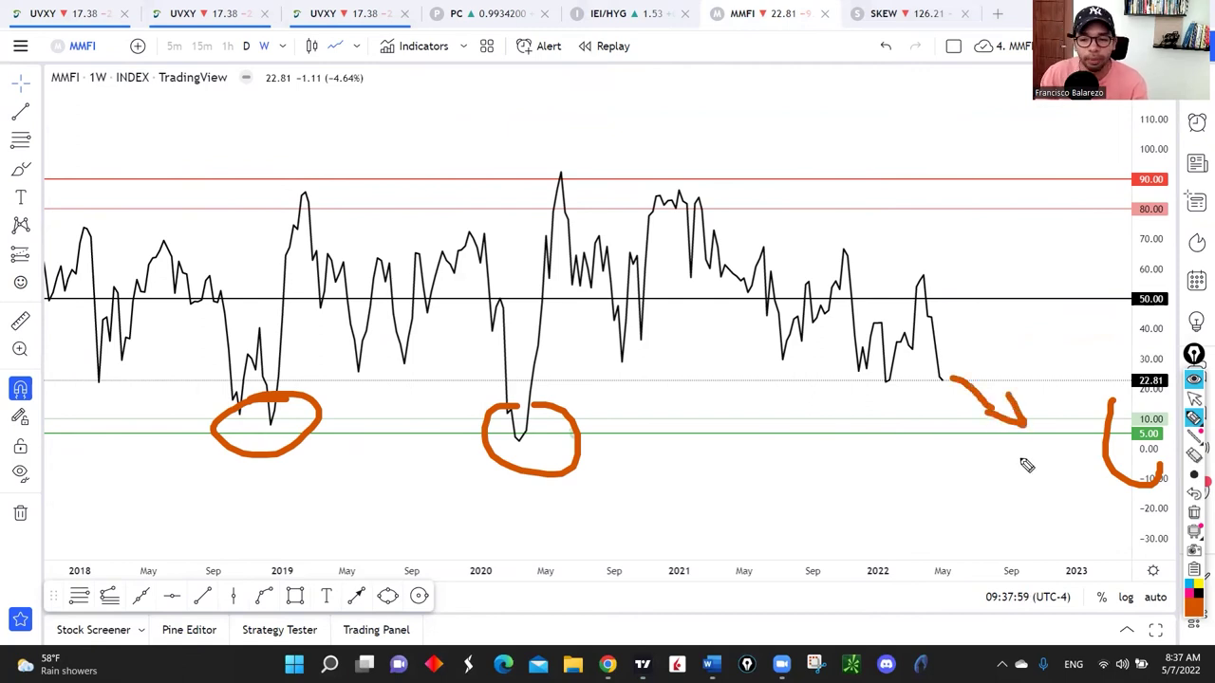
mouse_move(1148, 418)
mouse_down()
mouse_move(1110, 475)
mouse_move(1125, 451)
mouse_up()
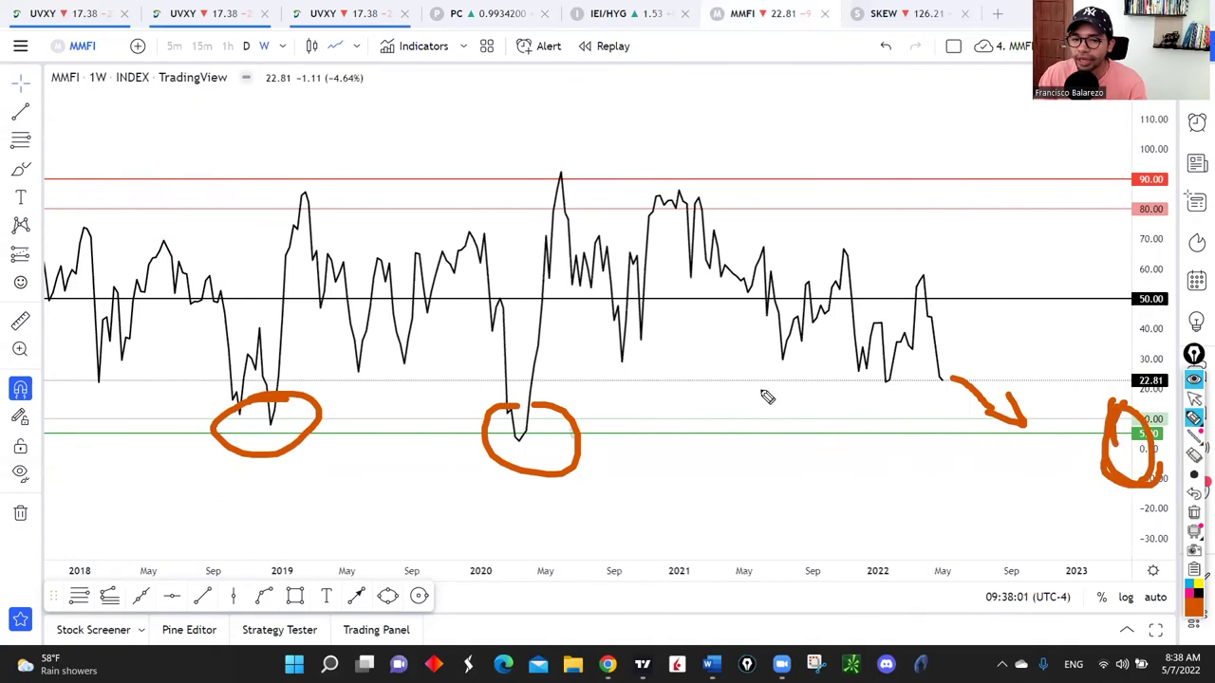
mouse_move(249, 399)
mouse_down()
mouse_move(298, 434)
mouse_move(306, 421)
mouse_up()
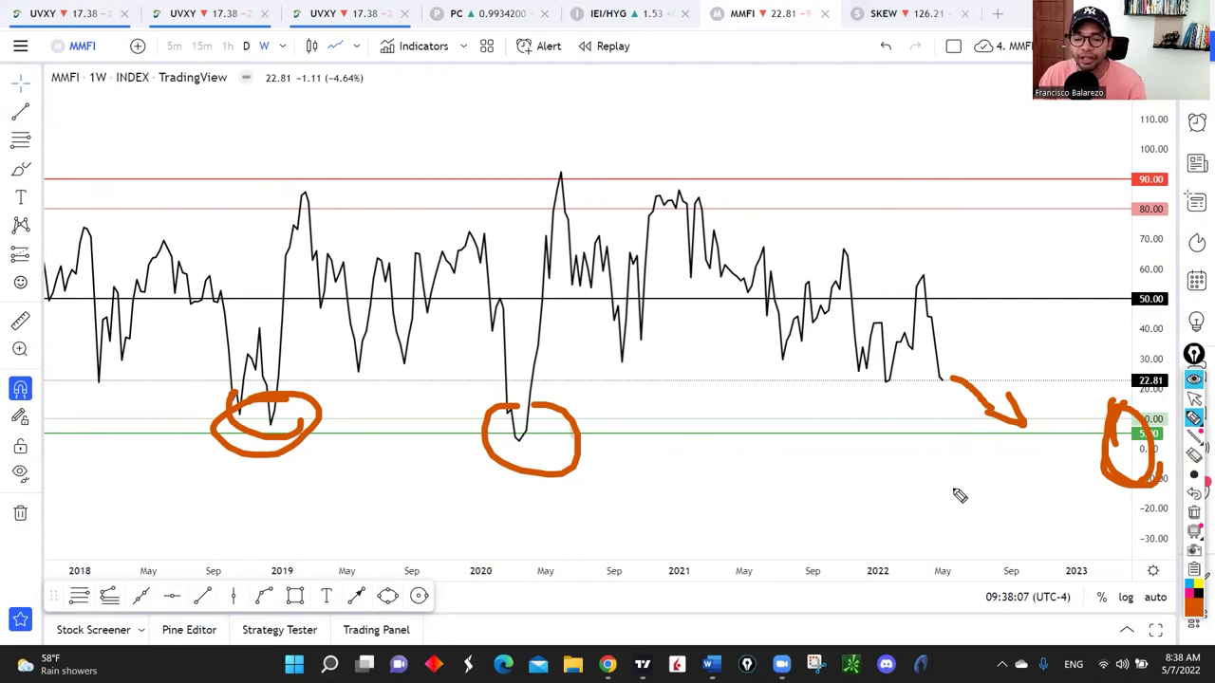
click(1194, 512)
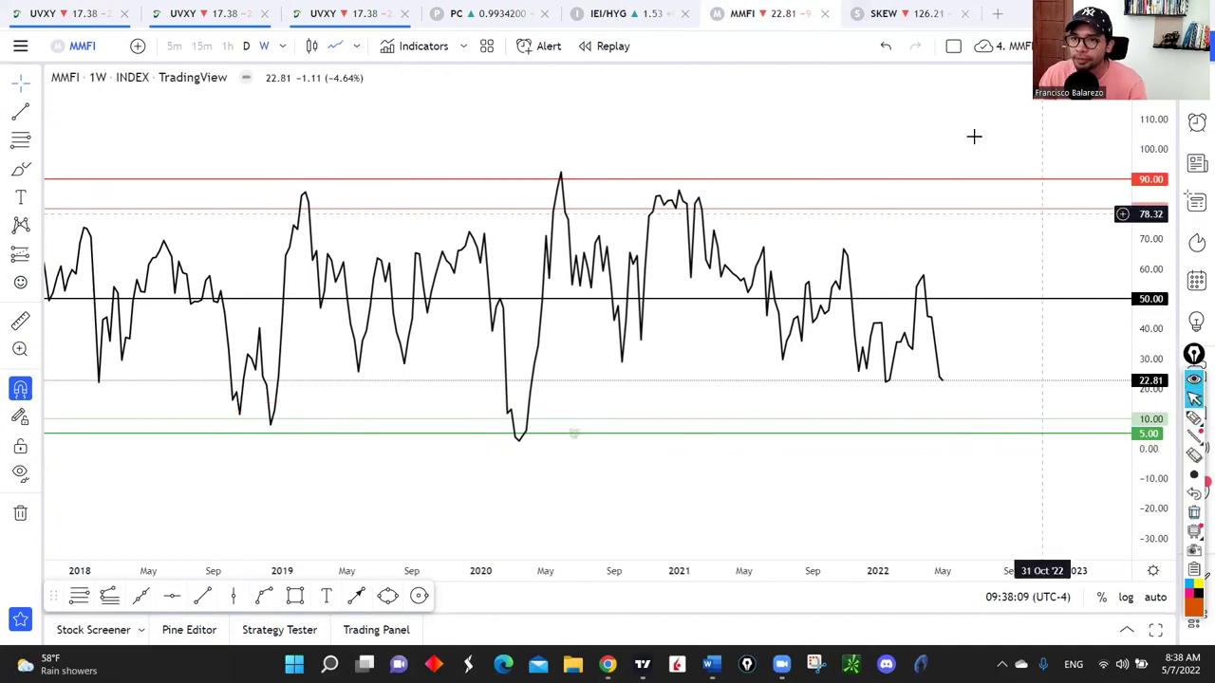
key(ctrl+Tab)
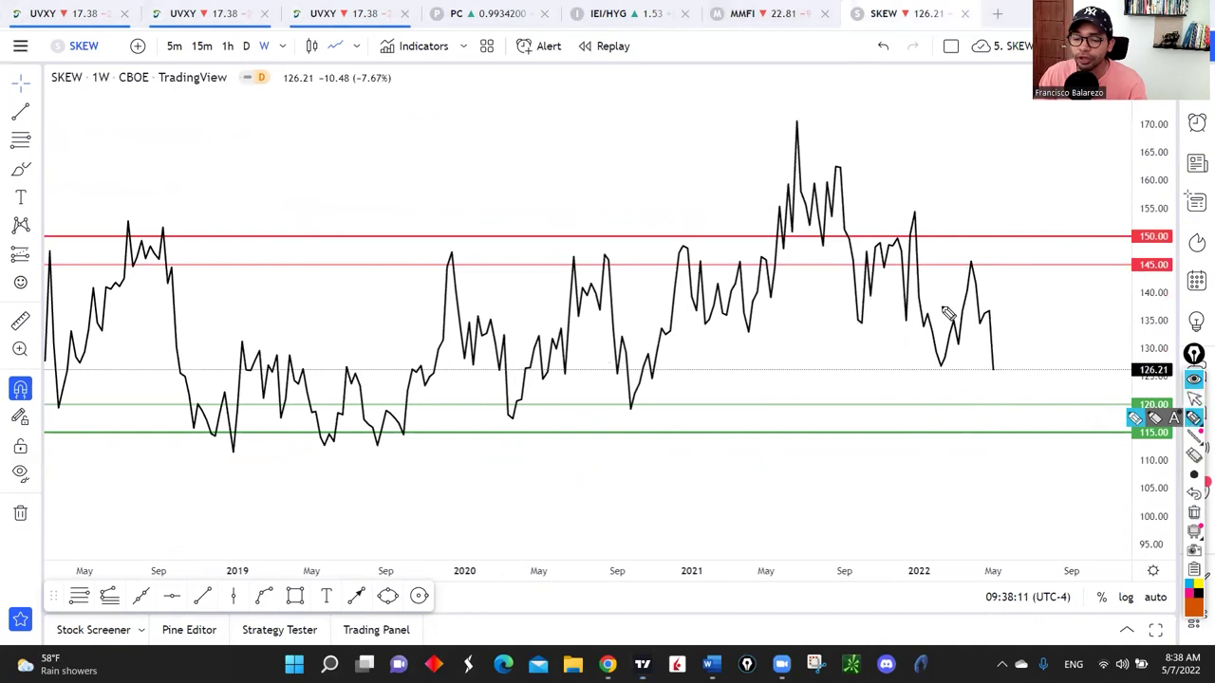
Step: Circle the SKEW title and 2021–2022 peaks near 145–150, bracket those levels, and arrow the latest bar
mouse_move(82, 57)
mouse_down()
mouse_move(38, 62)
mouse_move(121, 97)
mouse_up()
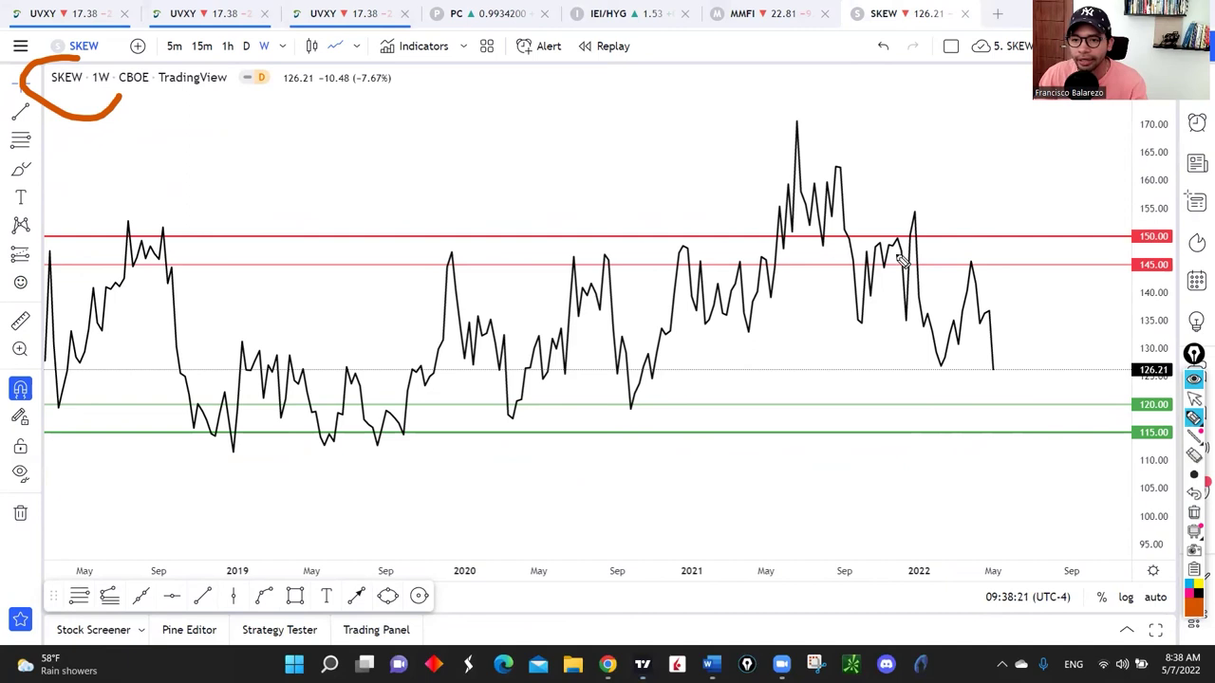
drag(962, 223, 857, 210)
mouse_move(765, 228)
mouse_down()
mouse_move(947, 258)
mouse_move(795, 298)
mouse_move(932, 237)
mouse_up()
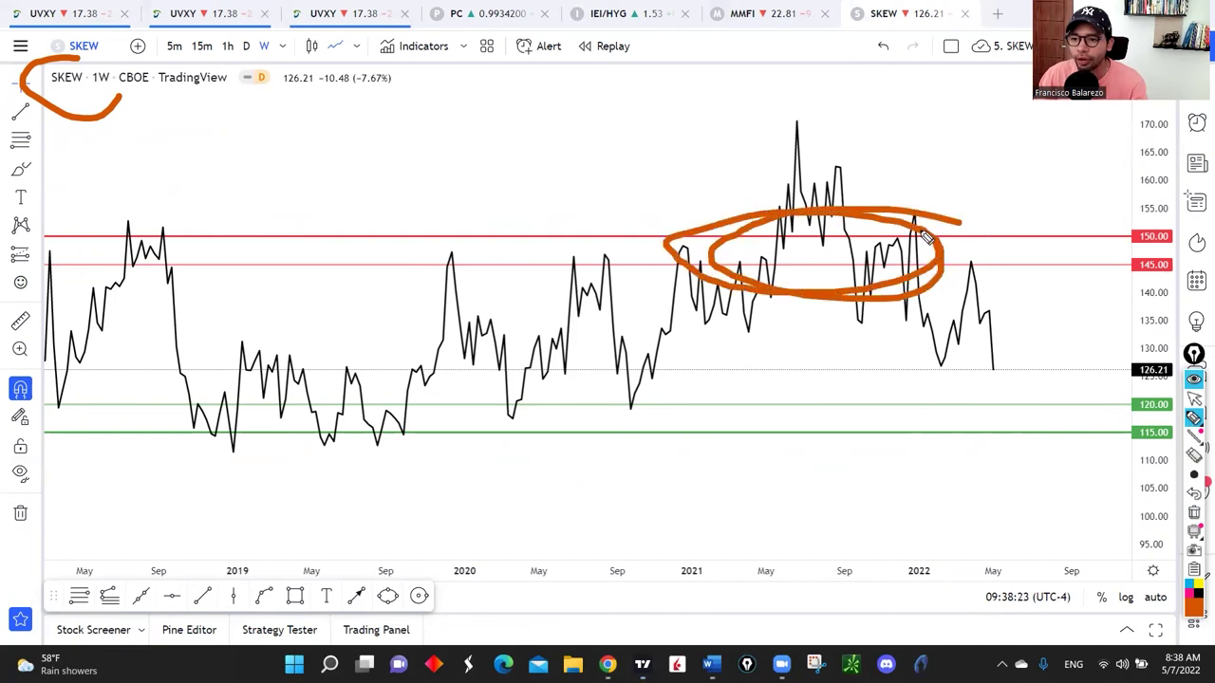
drag(1131, 220, 1130, 269)
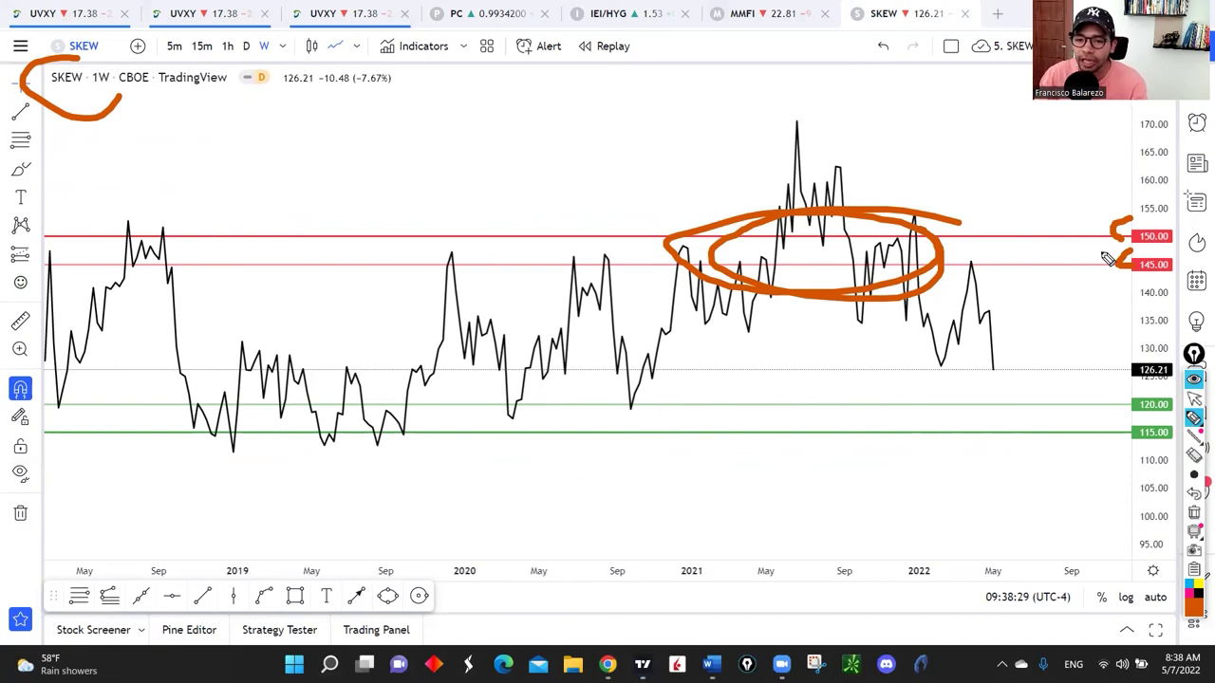
mouse_move(1070, 267)
mouse_down()
mouse_move(1019, 367)
mouse_move(1042, 370)
mouse_up()
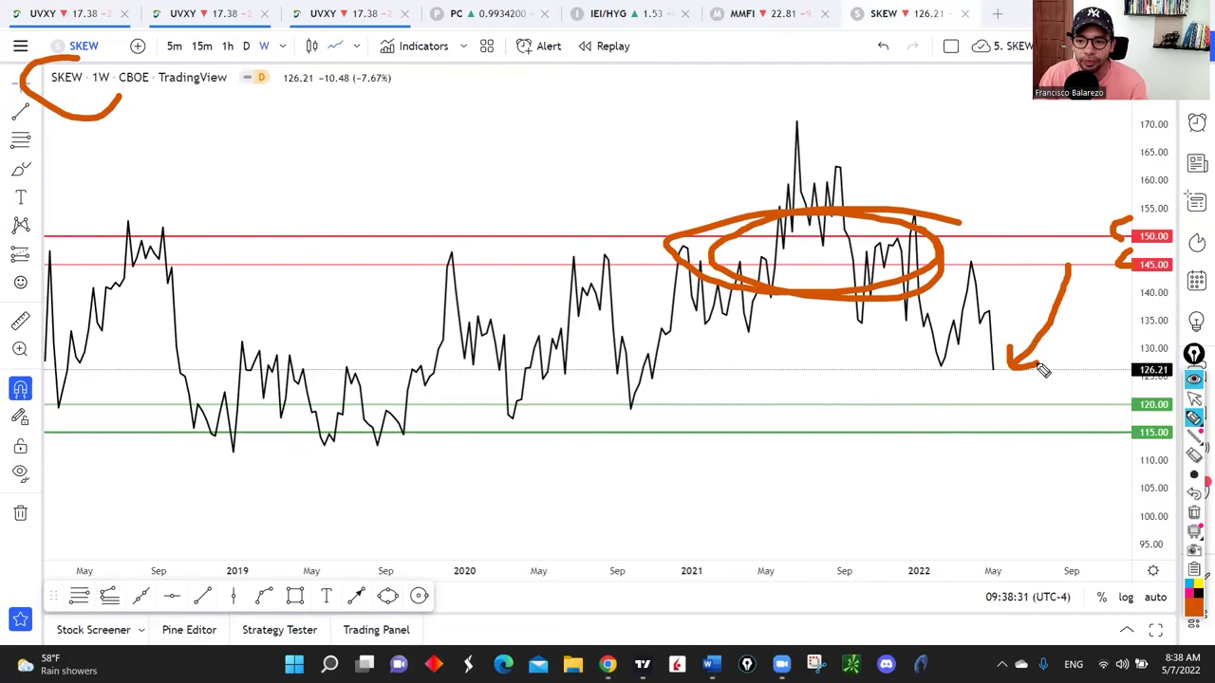
Step: Circle the 2019–2020 lows and the 115–120 levels, then clear all orange marks
mouse_move(573, 386)
mouse_down()
mouse_move(677, 427)
mouse_move(103, 456)
mouse_up()
drag(1162, 420, 949, 447)
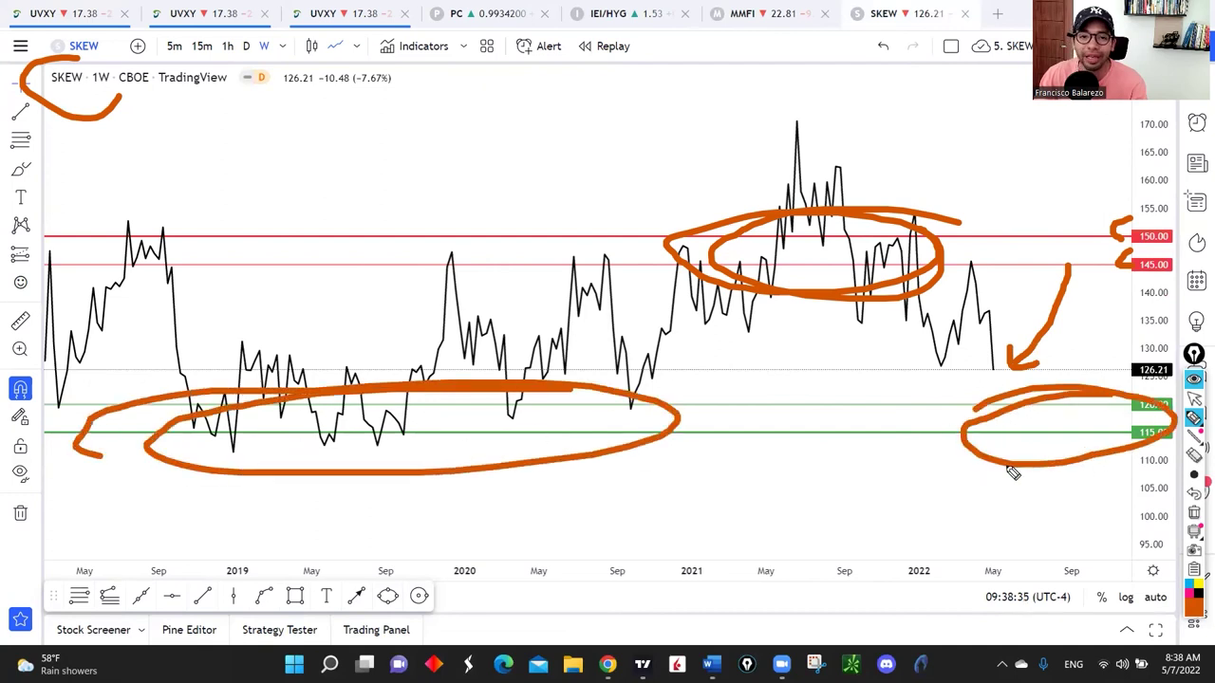
click(1194, 513)
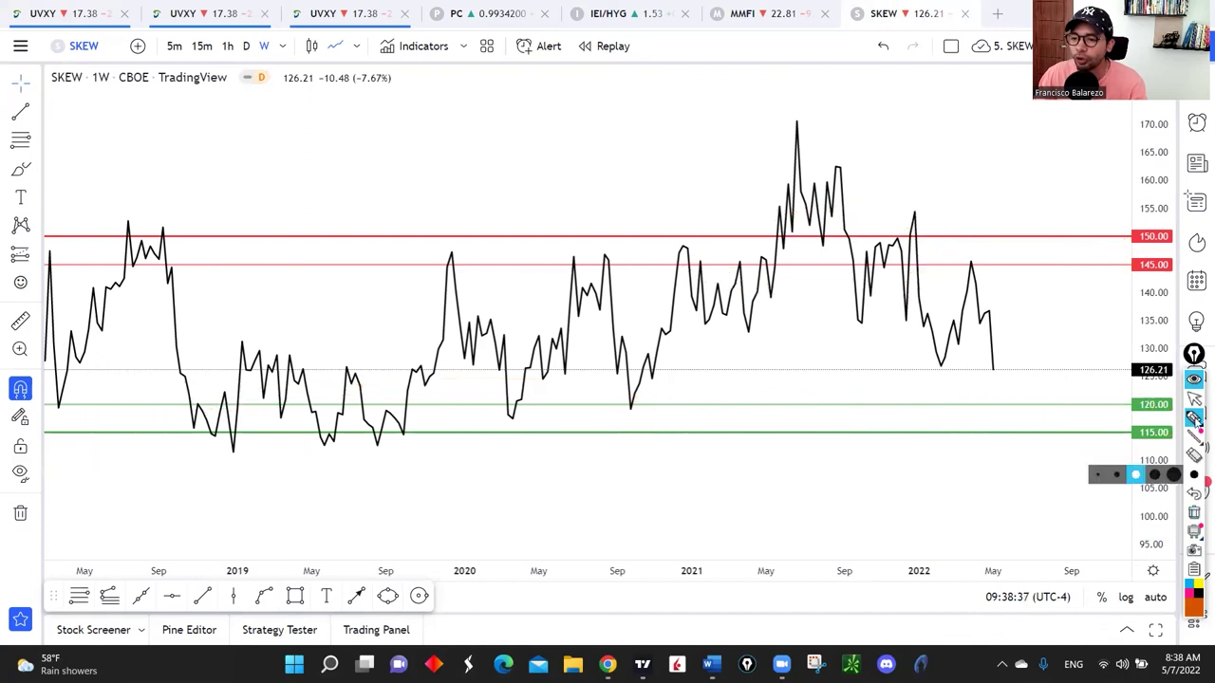
Step: Sketch an upturn from the latest SKEW value, clear it, and switch to the UVXY daily chart
click(1194, 418)
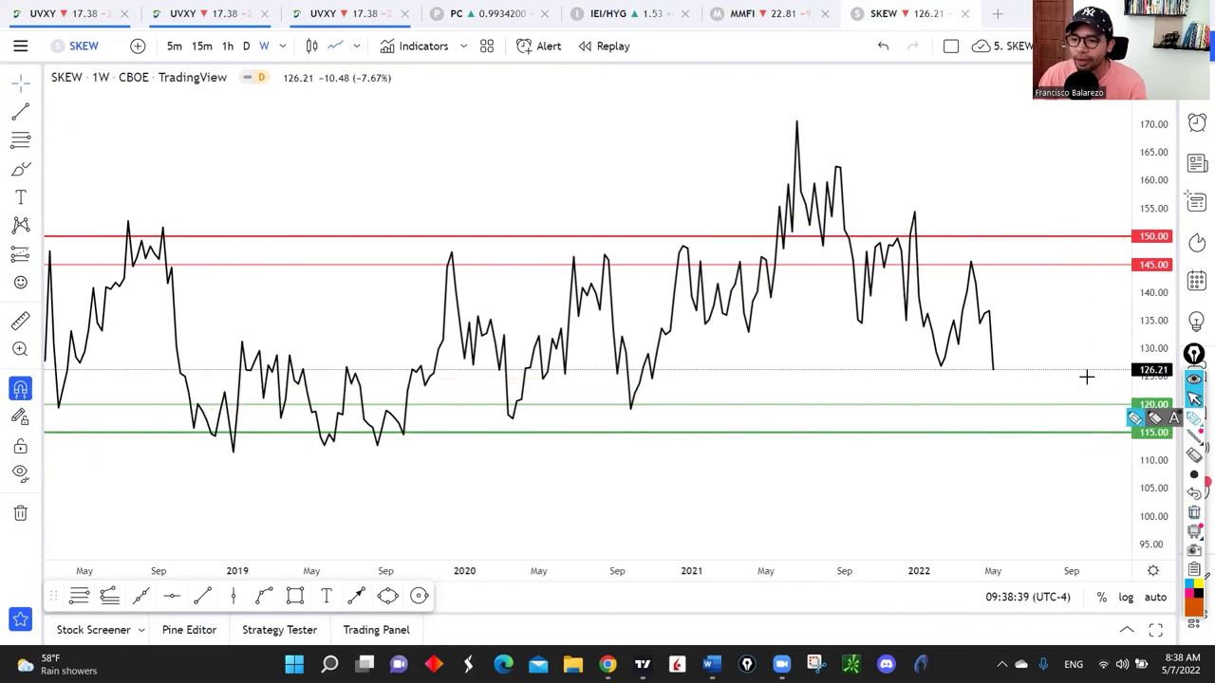
drag(996, 361, 1072, 297)
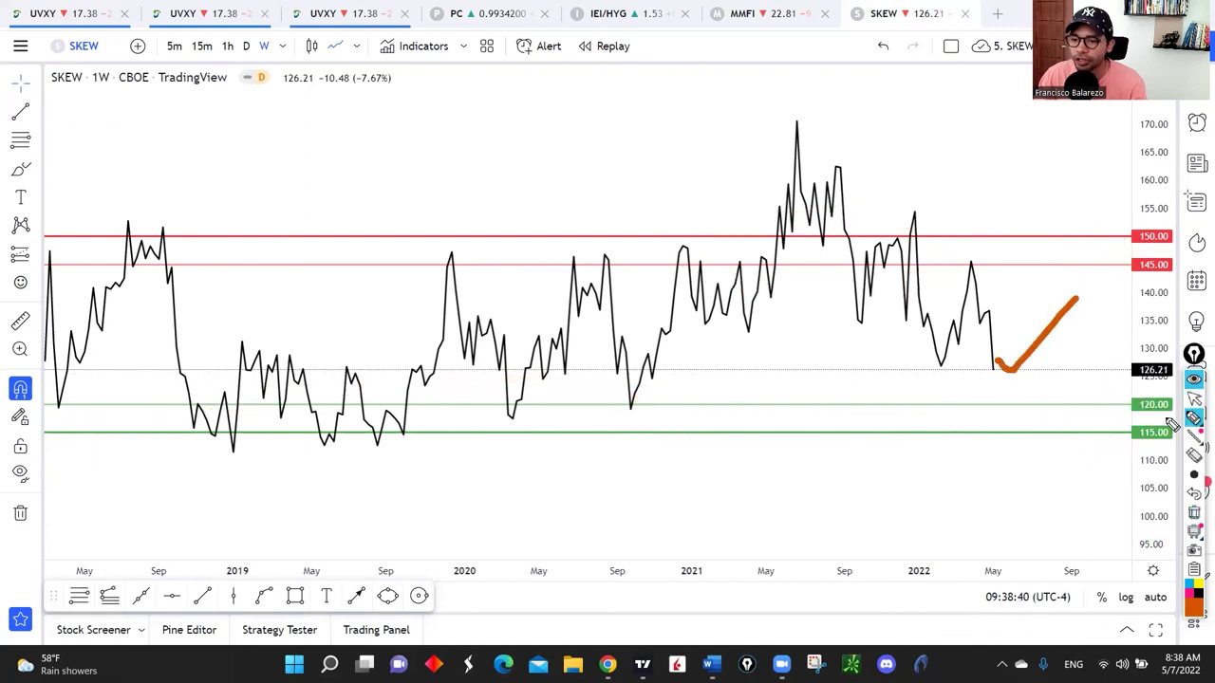
click(1193, 512)
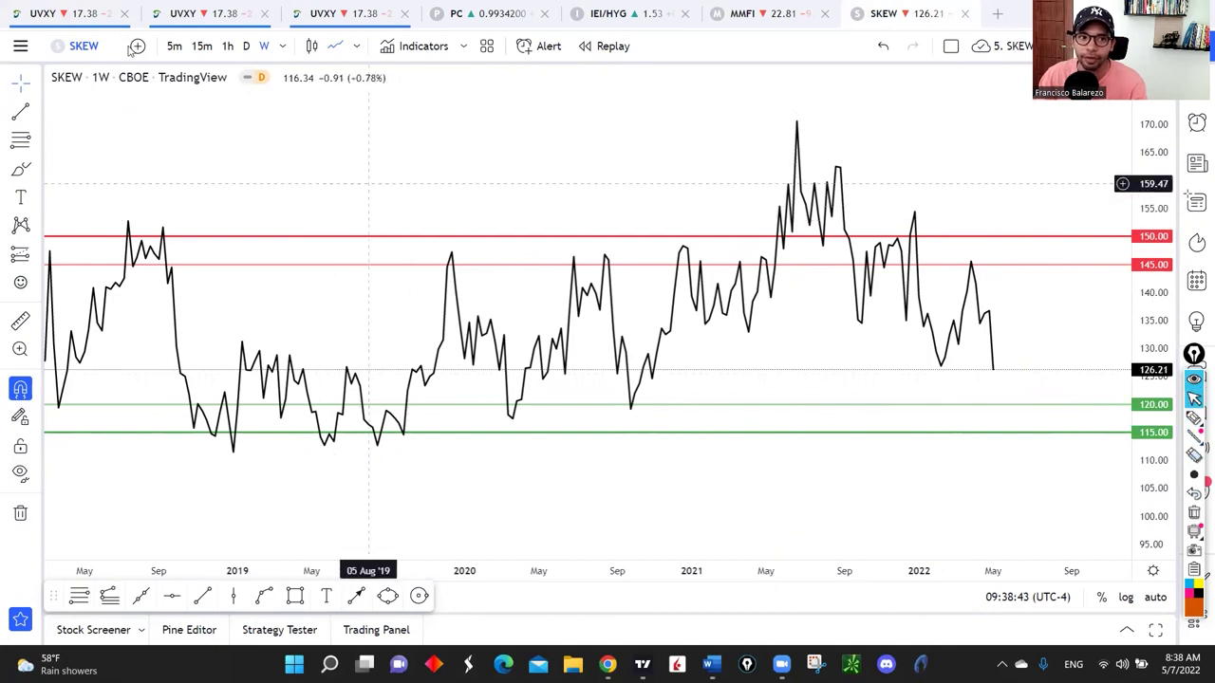
click(78, 13)
Step: Load the NASDAQ Composite (IXIC) daily chart via symbol search
drag(916, 282, 924, 284)
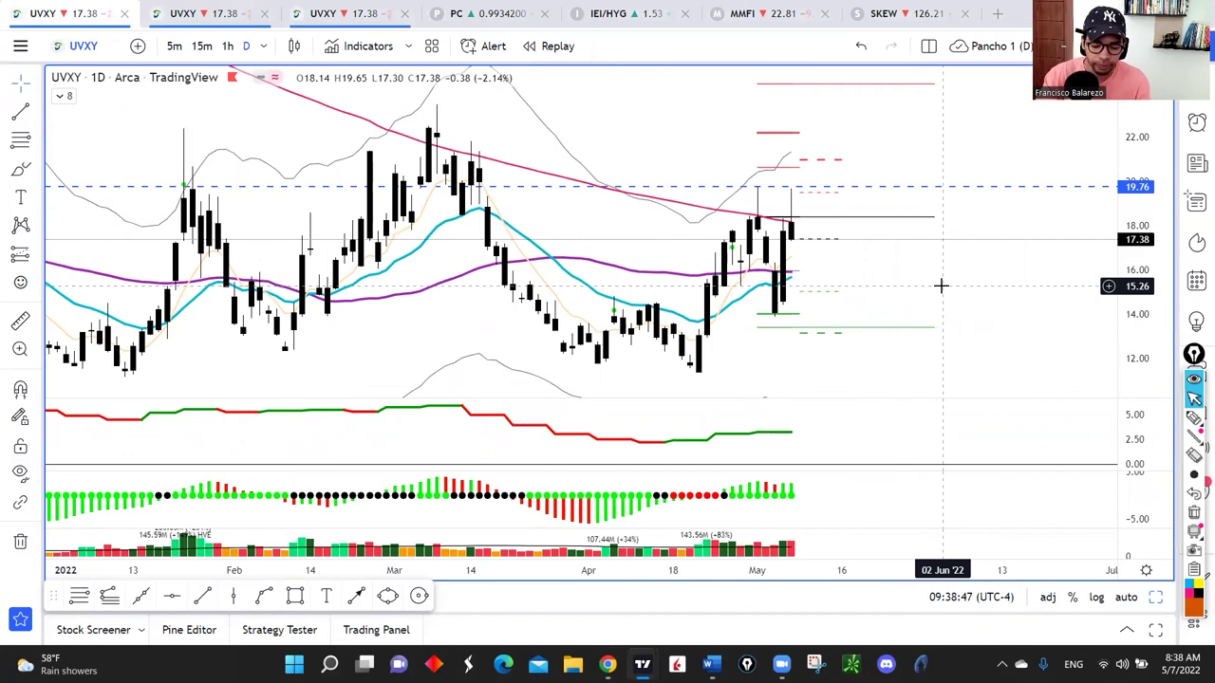
text(IXIC)
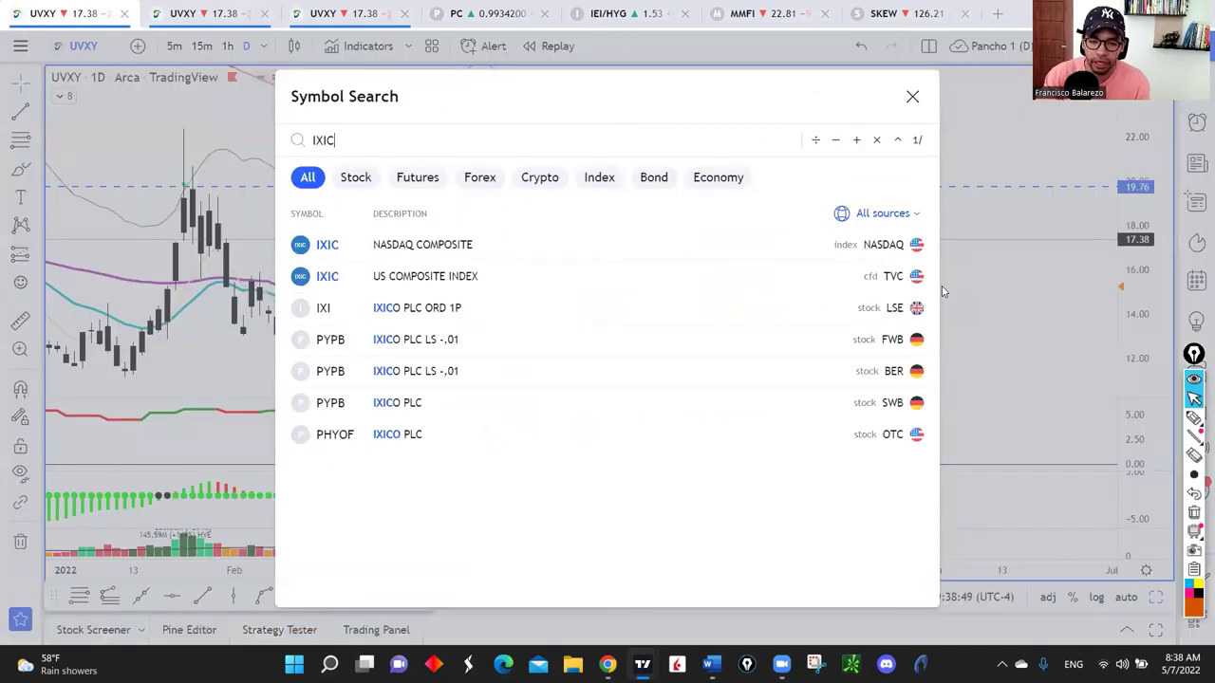
key(Return)
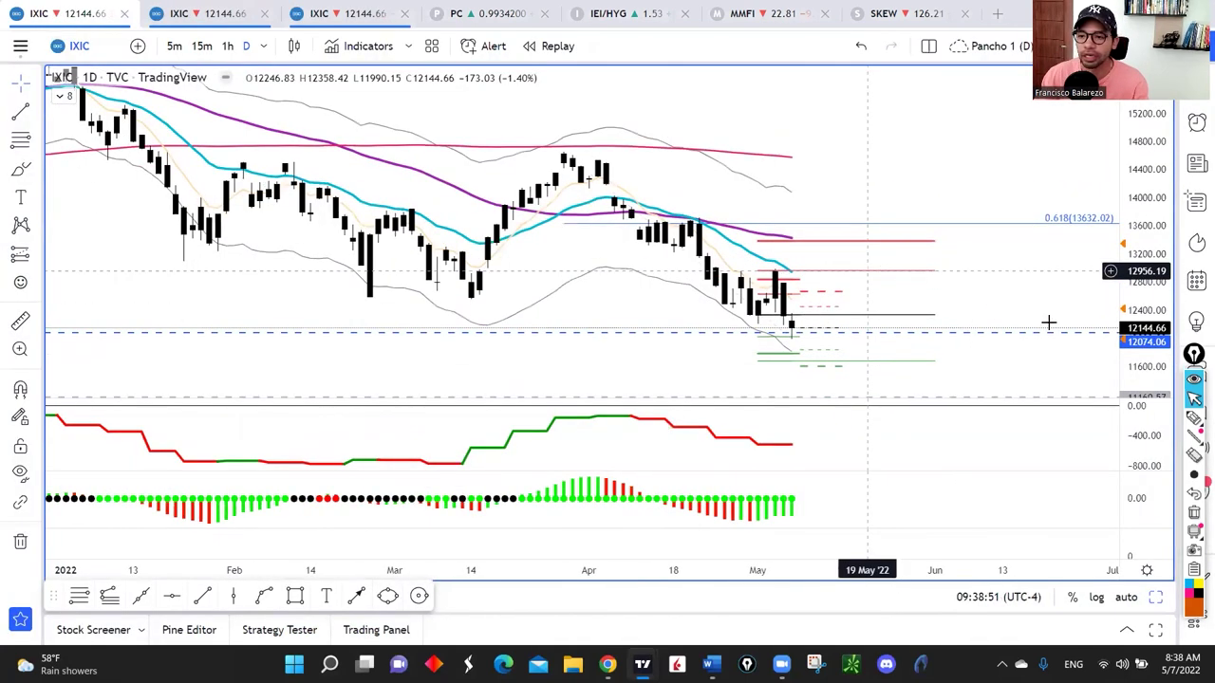
Step: Trace the April–May IXIC decline with an orange freehand pen stroke
click(1195, 428)
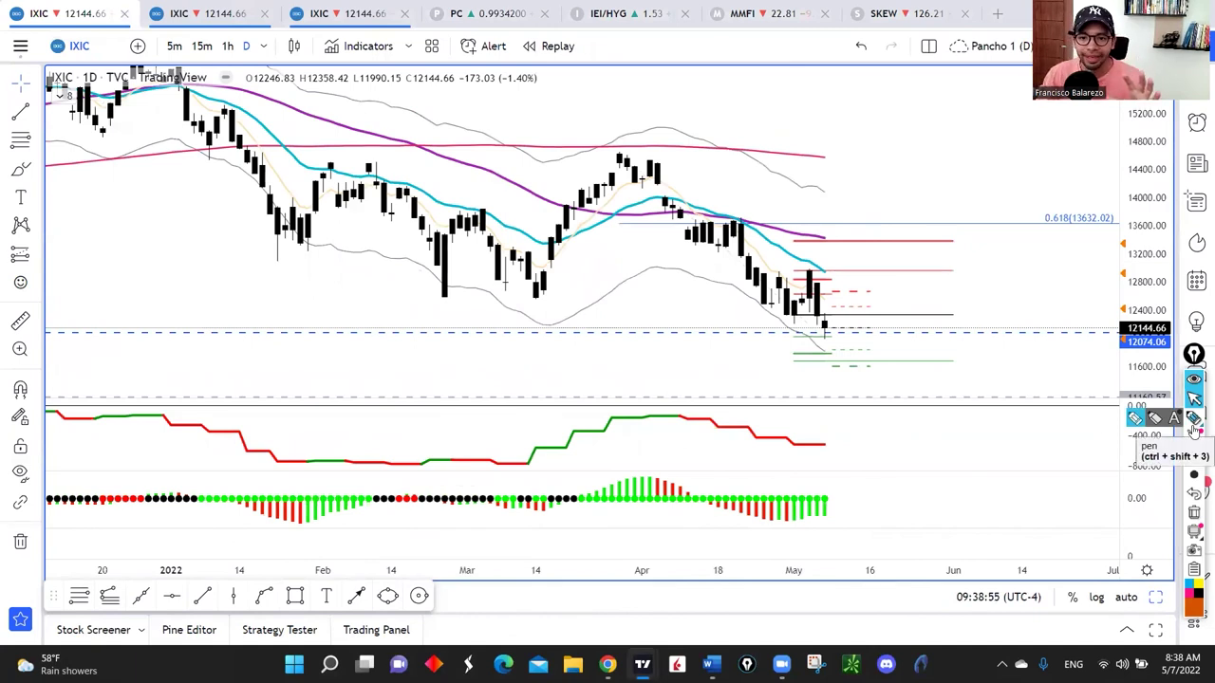
click(1194, 425)
mouse_move(587, 174)
mouse_down()
mouse_move(802, 339)
mouse_move(756, 334)
mouse_up()
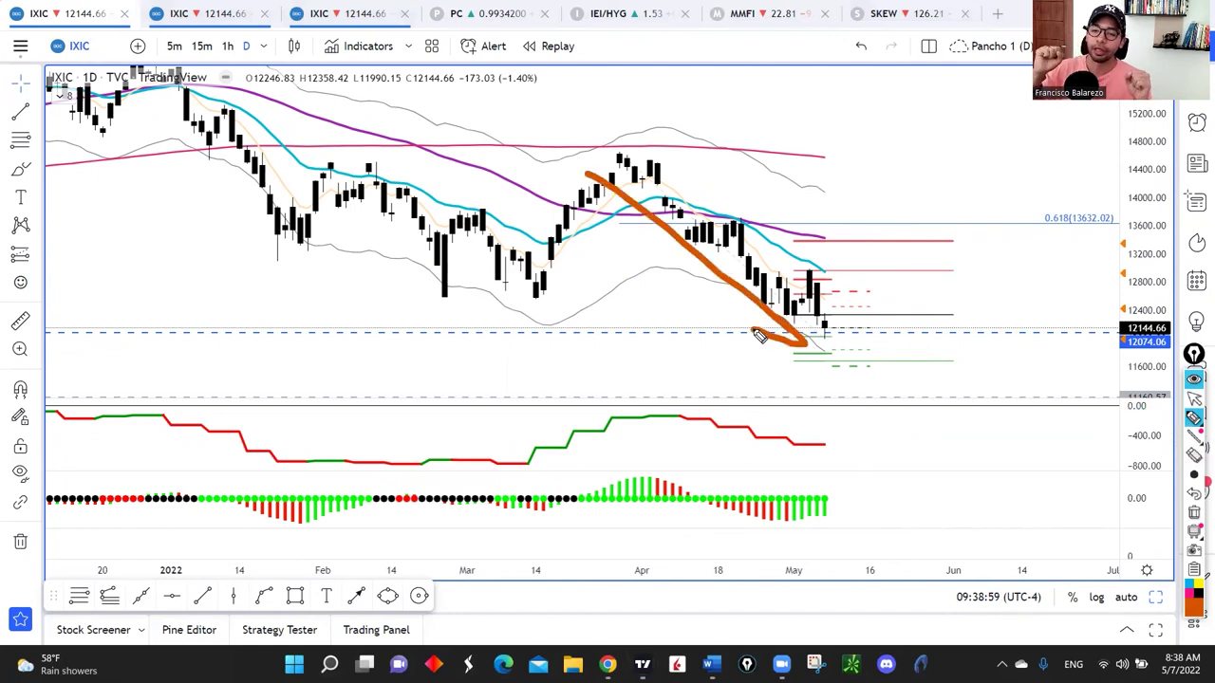